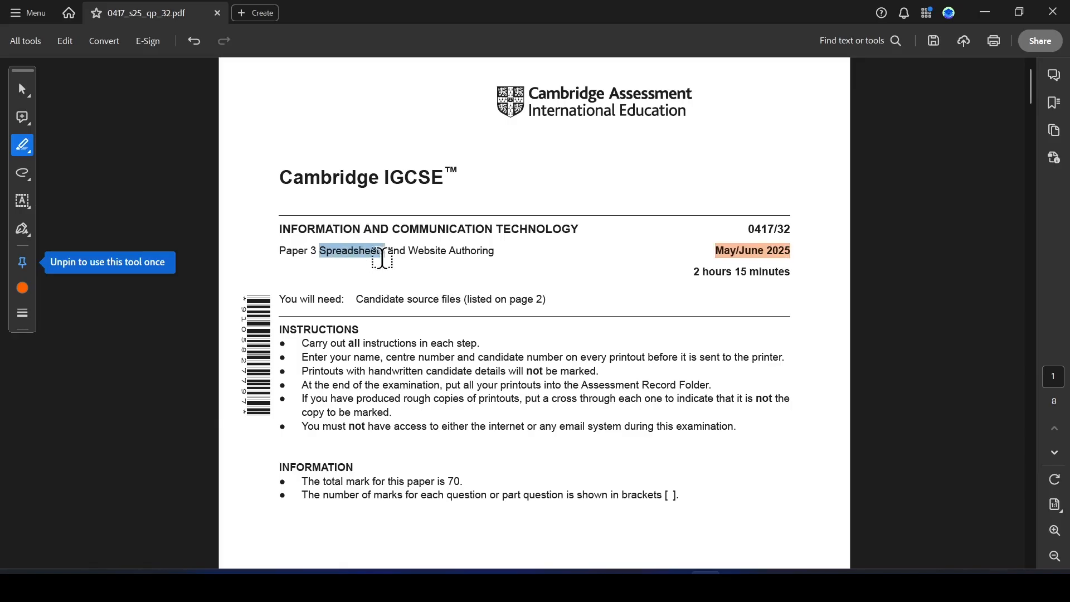
# Dismiss the share prompt and scroll through the question paper to read the Task 2 spreadsheet instructions.
pyautogui.scroll(-1, 440, 262)
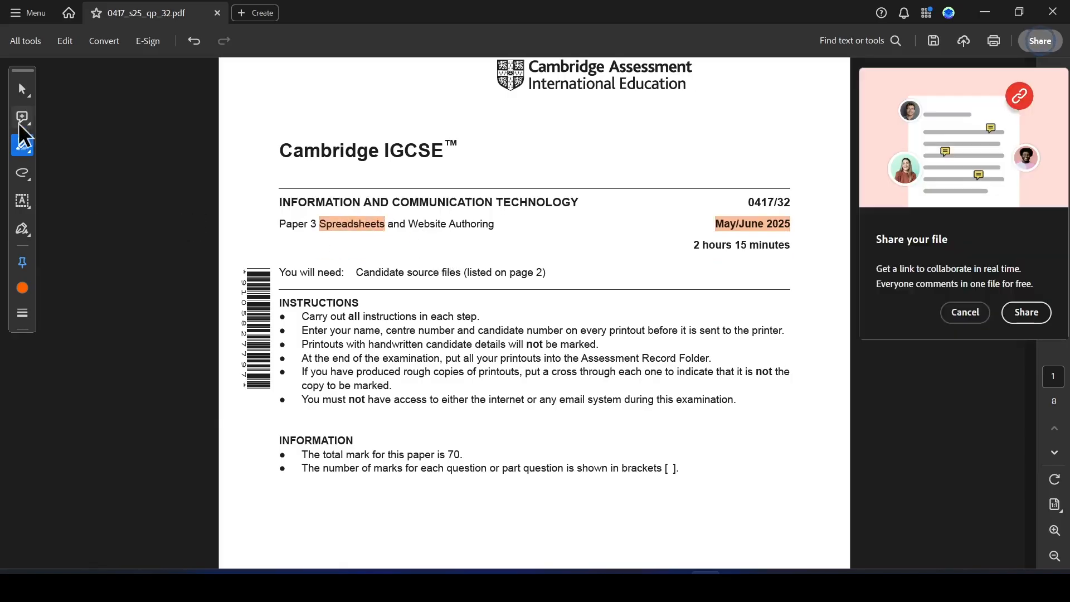
pyautogui.click(22, 87)
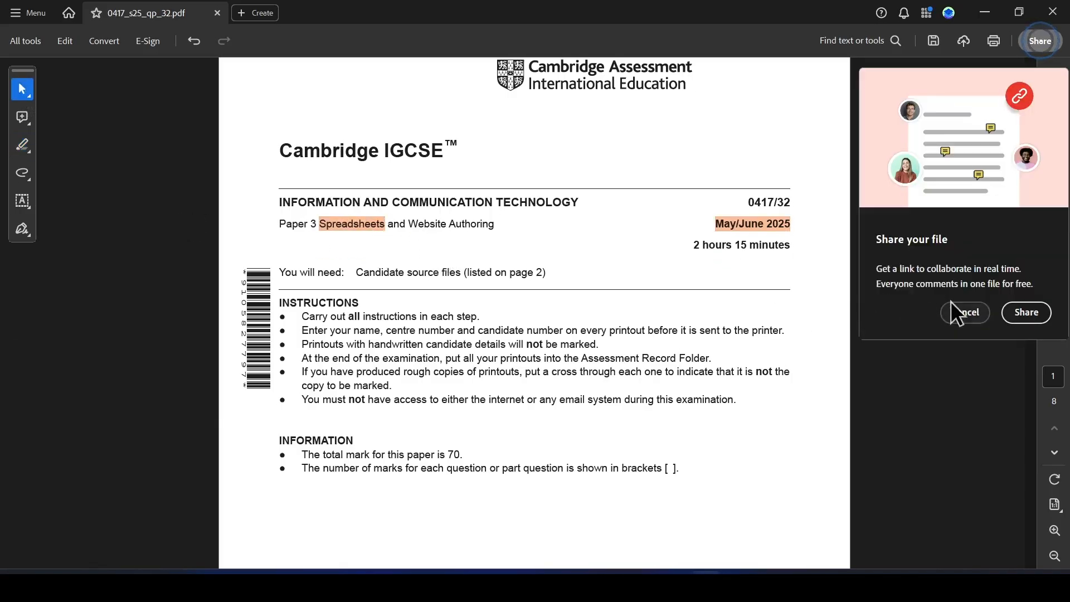
pyautogui.click(964, 312)
pyautogui.scroll(-15, 459, 362)
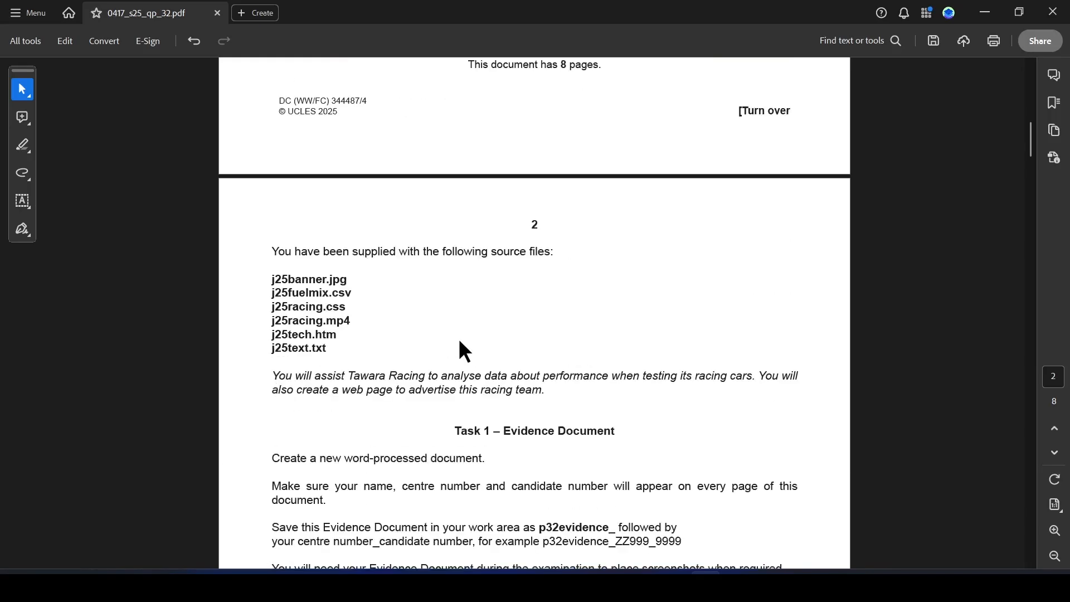
pyautogui.scroll(-10, 483, 312)
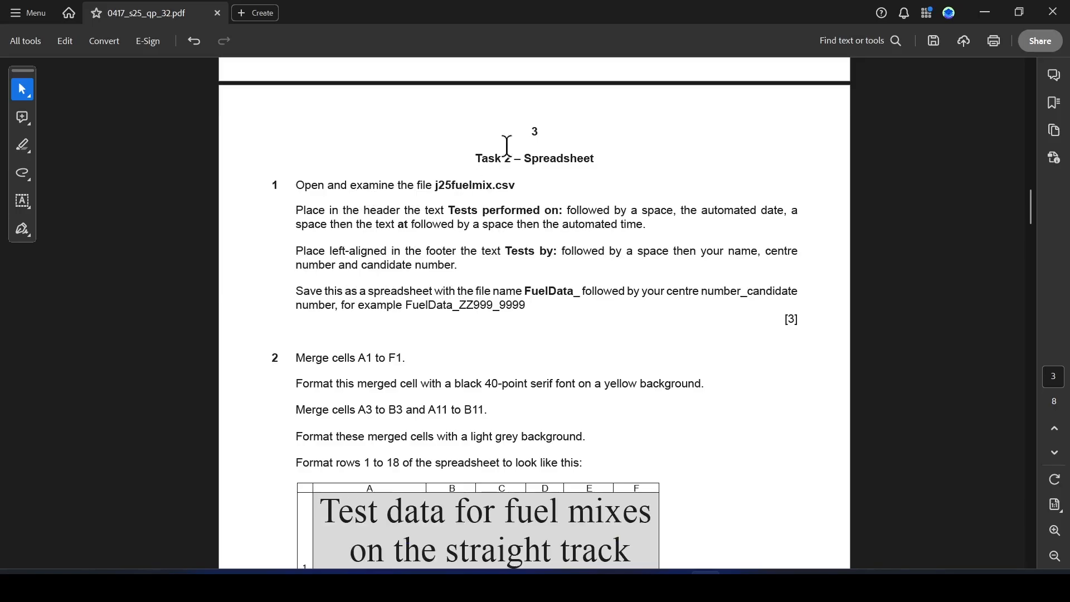
# Open the source file j25fuelmix.csv from the confidential source files folder on the desktop.
pyautogui.press('super+d')
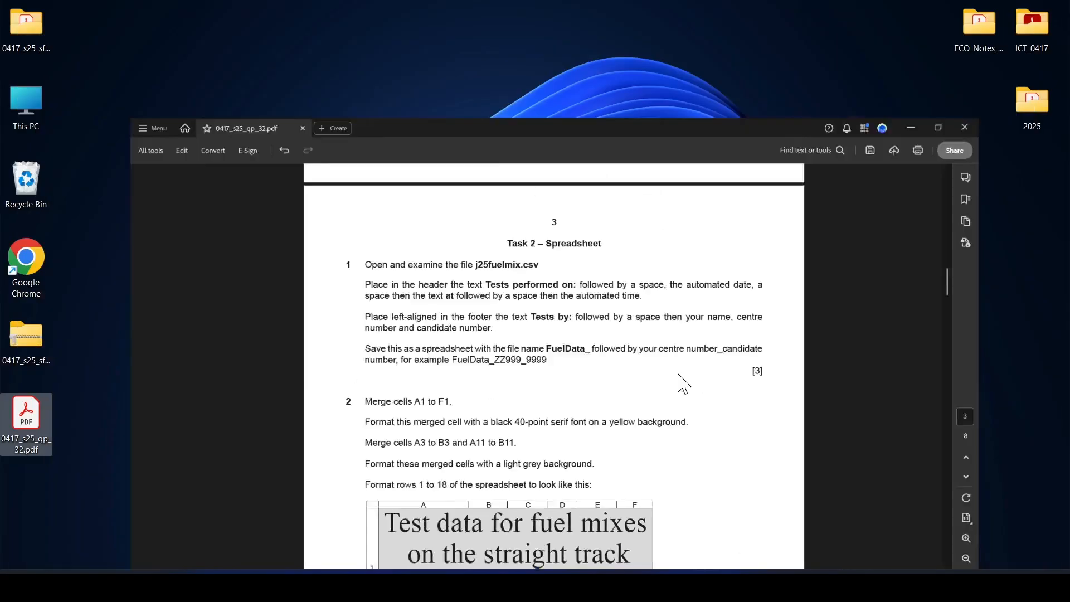
pyautogui.doubleClick(23, 37)
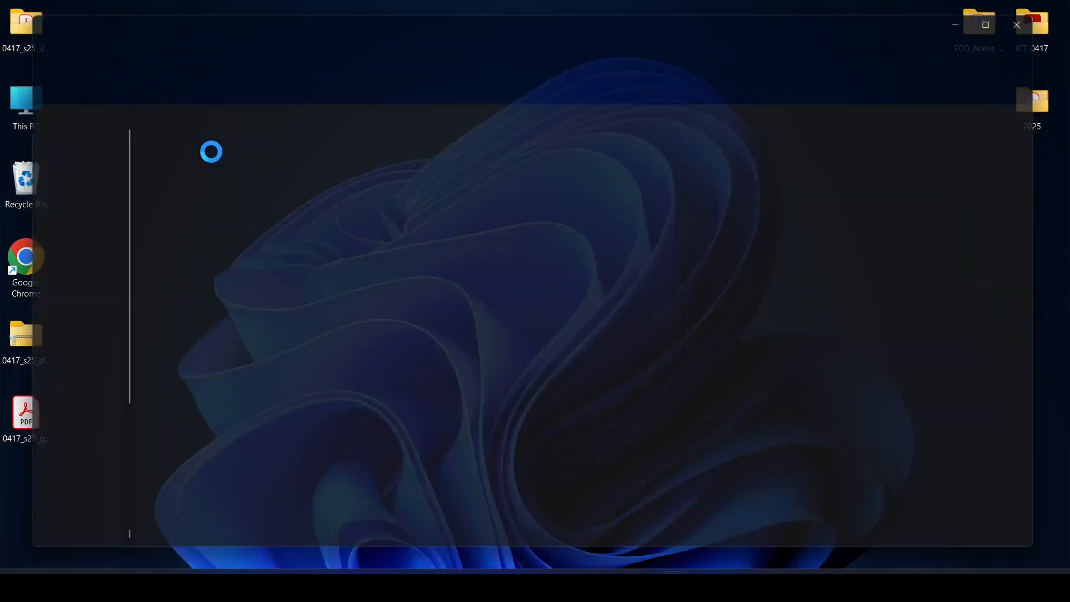
pyautogui.doubleClick(189, 127)
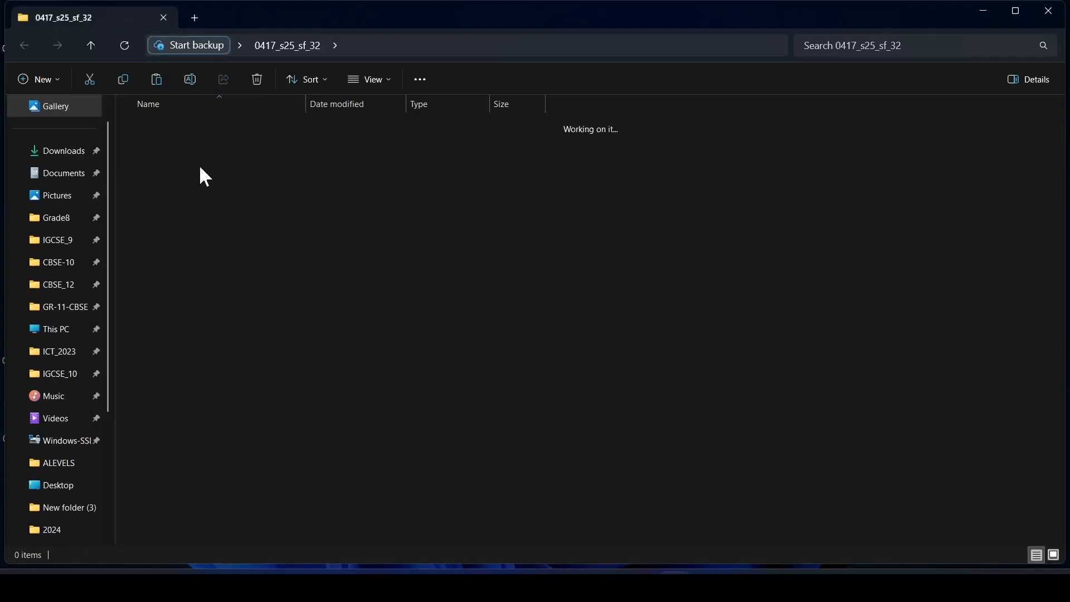
pyautogui.click(173, 148)
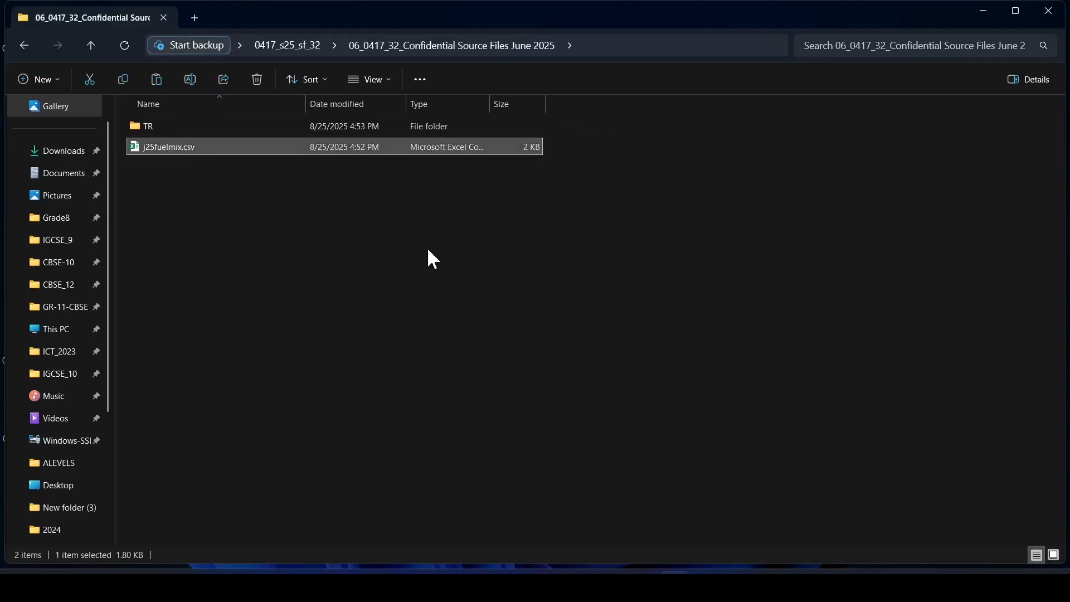
pyautogui.press('Return')
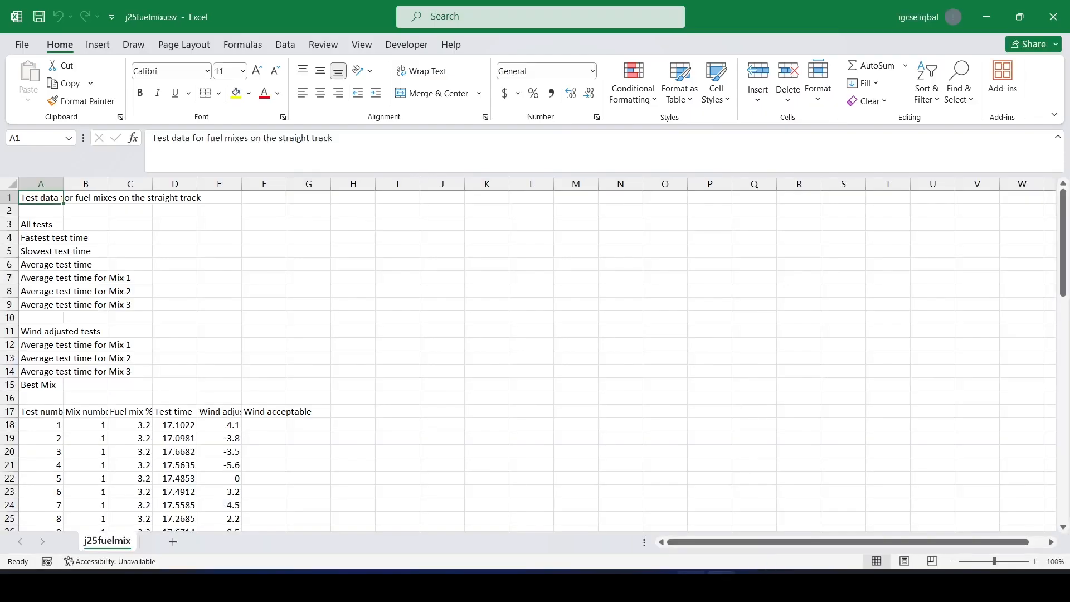
# Select the whole worksheet and autofit all column widths to their contents.
pyautogui.click(10, 183)
pyautogui.doubleClick(62, 181)
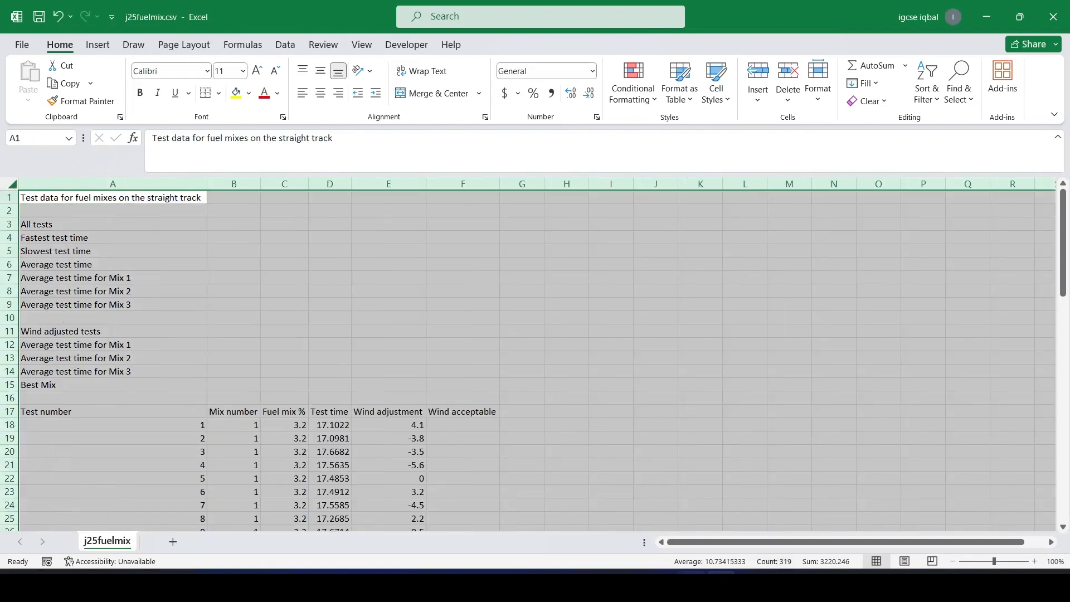
pyautogui.click(385, 318)
# Copy the text "Tests performed on:" from the question paper and return to the spreadsheet.
pyautogui.click(691, 585)
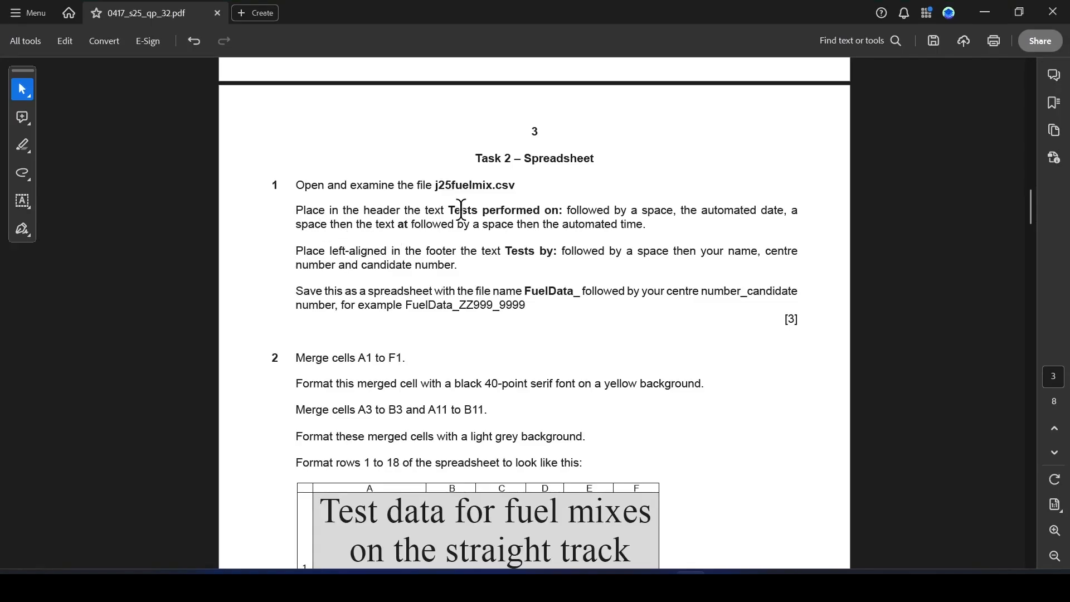
pyautogui.moveTo(449, 212); pyautogui.dragTo(563, 214)
pyautogui.hotkey('ctrl', 'c')
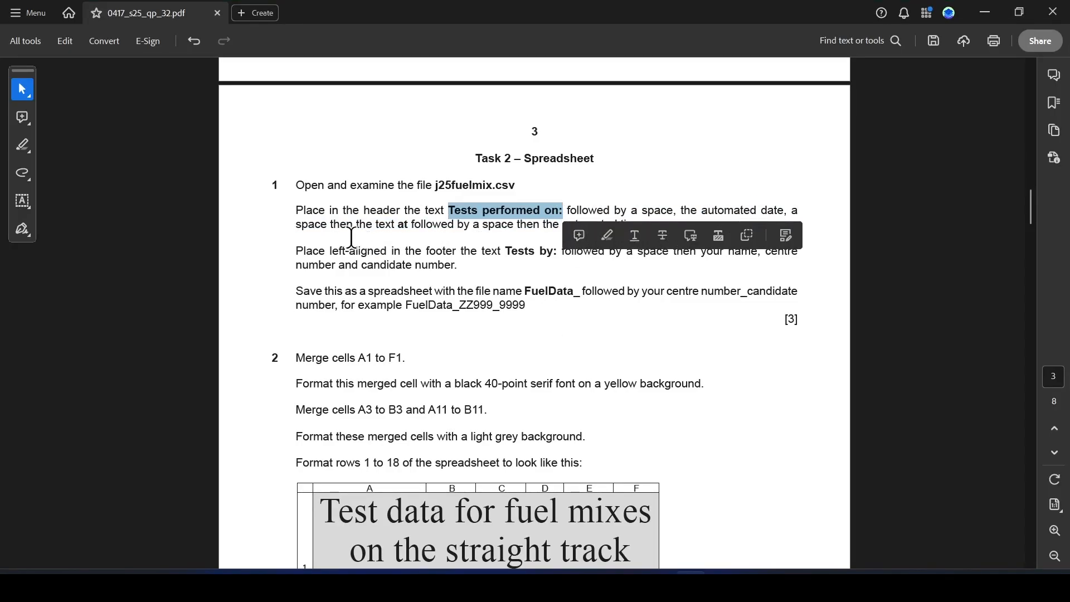
pyautogui.click(519, 245)
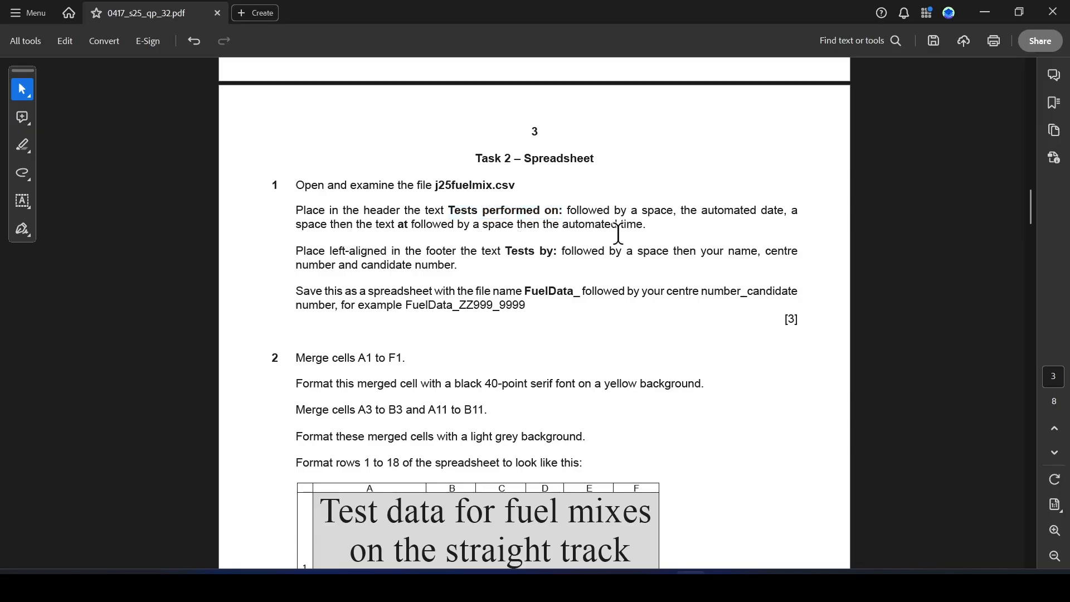
pyautogui.hotkey('alt', 'Tab')
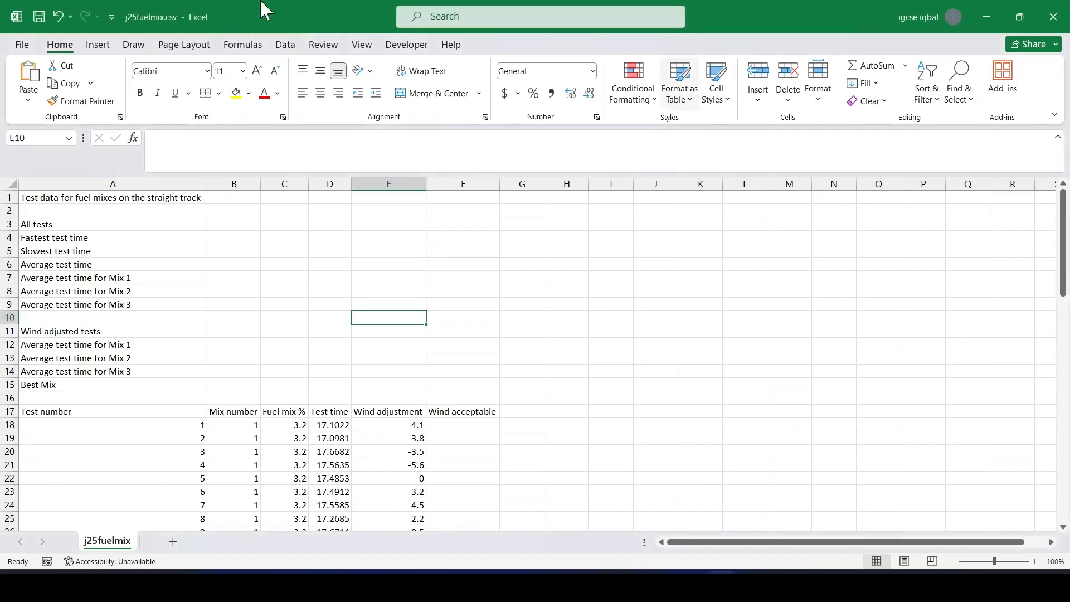
# Open the header for editing and paste the copied text into the right header section.
pyautogui.click(99, 45)
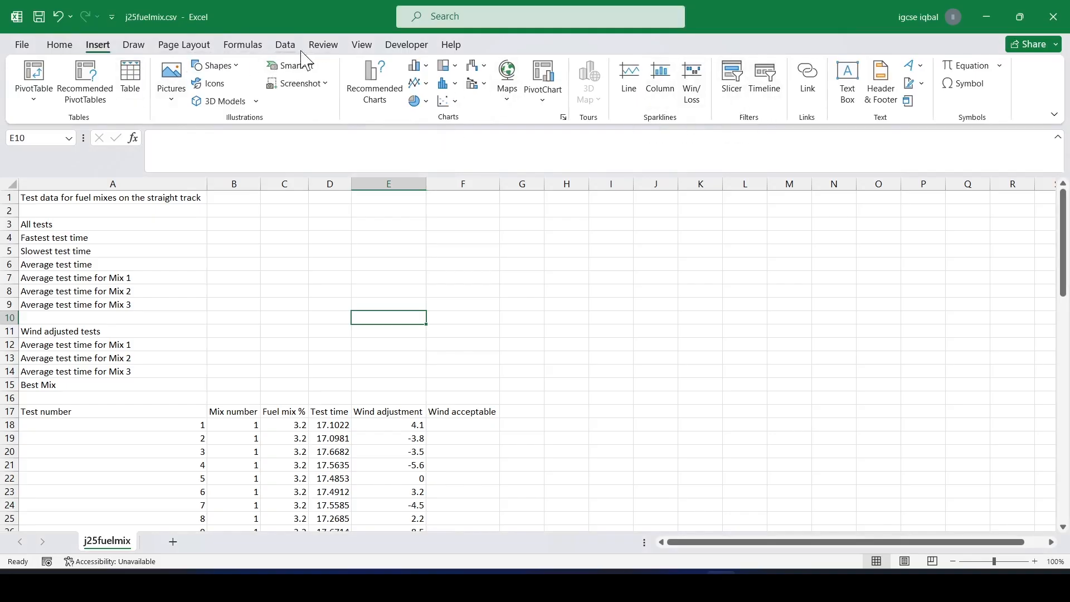
pyautogui.click(881, 92)
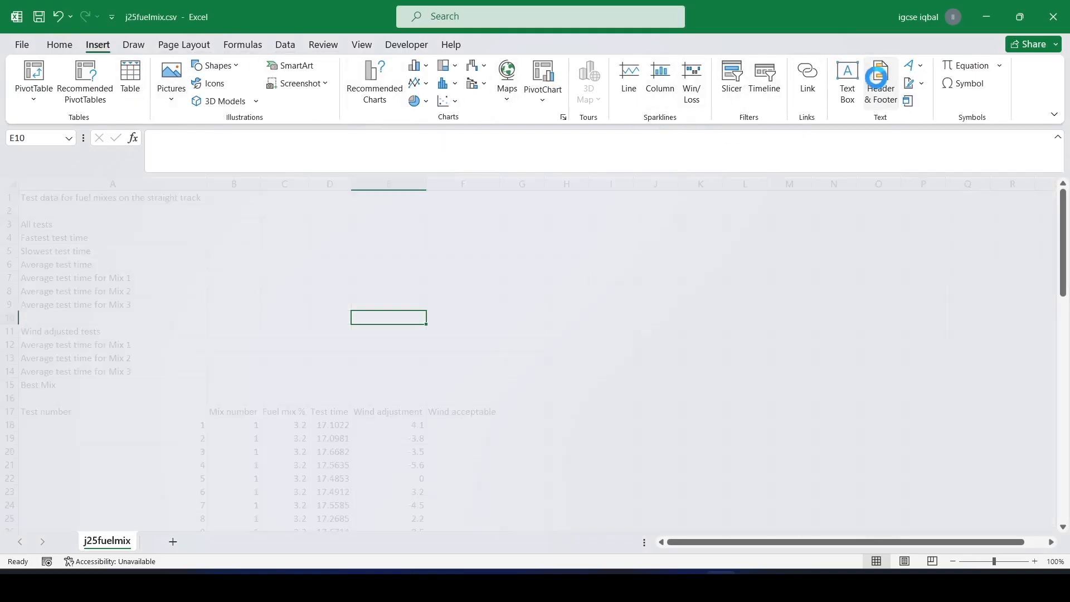
pyautogui.click(457, 262)
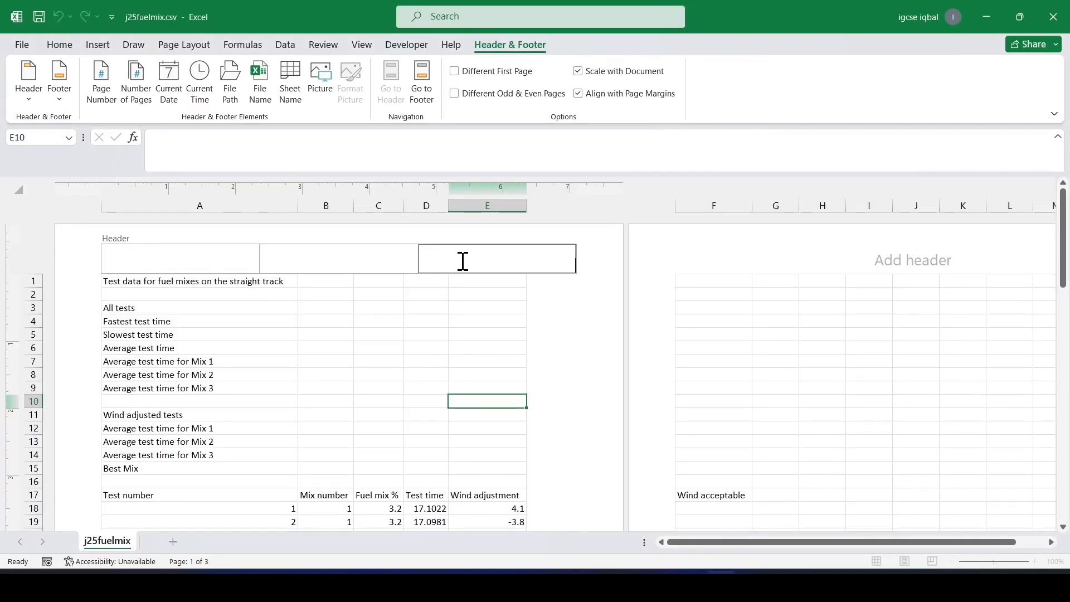
pyautogui.hotkey('ctrl', 'v')
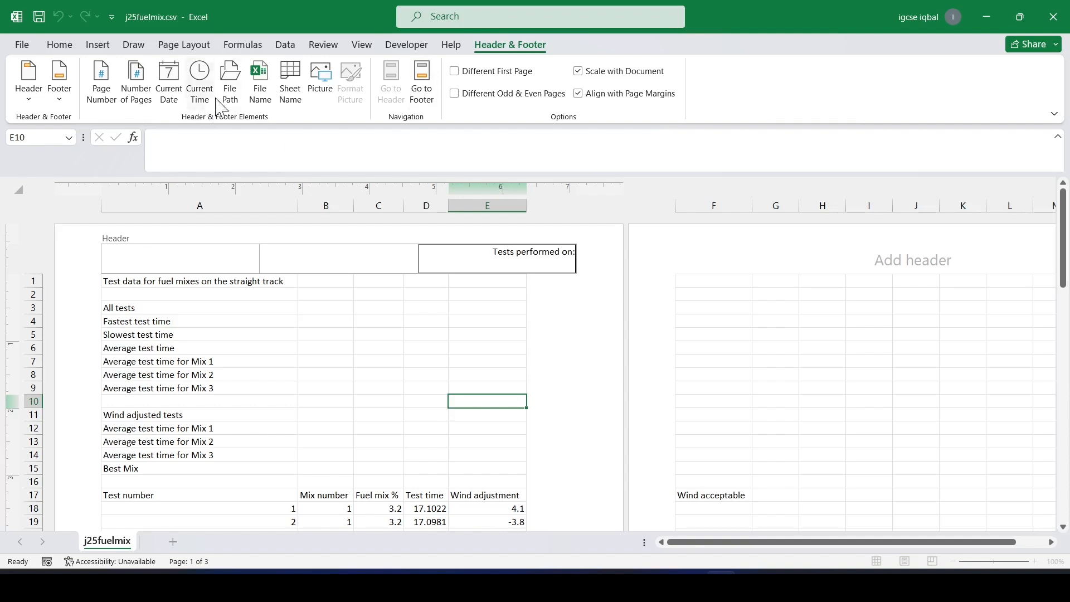
# Insert the automatic current time and current date codes after the header text, removing the duplicate time code.
pyautogui.click(198, 78)
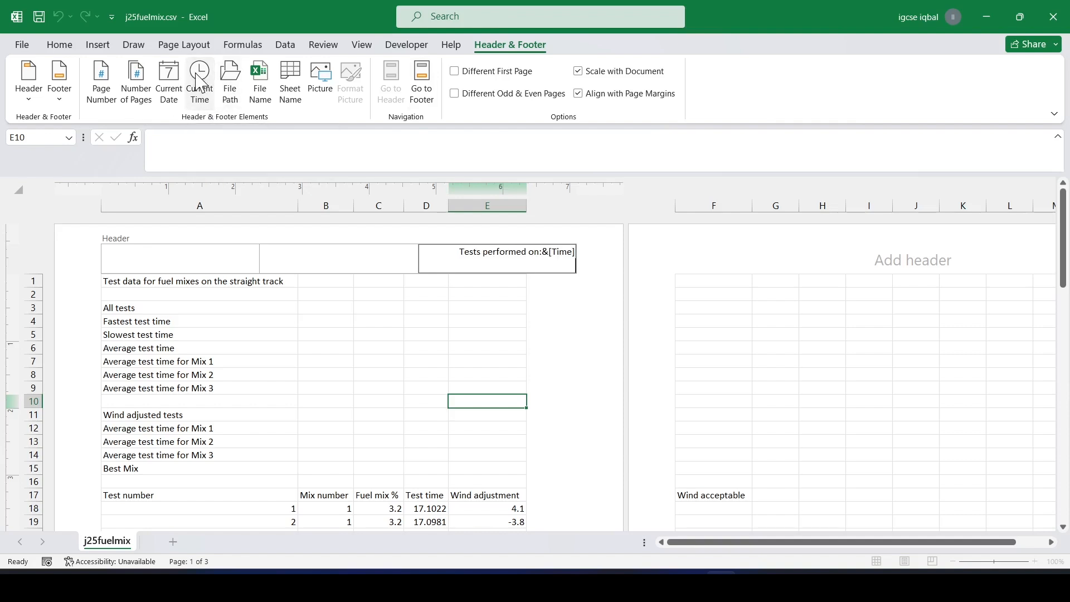
pyautogui.write('@')
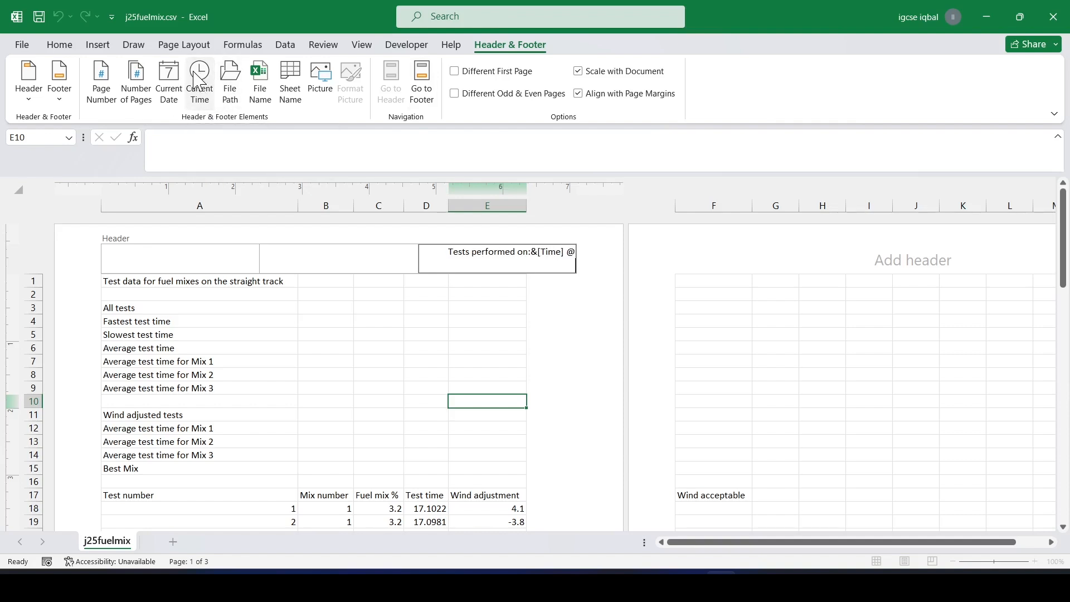
pyautogui.click(199, 79)
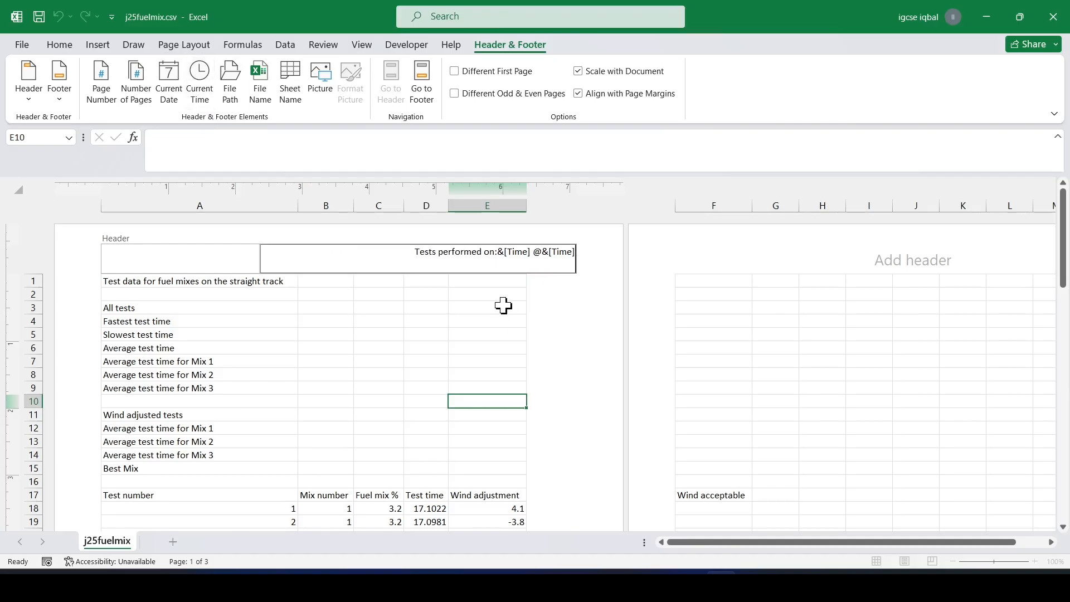
pyautogui.press('BackSpace')
pyautogui.press('BackSpace')
pyautogui.press('BackSpace')
pyautogui.press('BackSpace')
pyautogui.press('BackSpace')
pyautogui.press('BackSpace')
pyautogui.press('BackSpace')
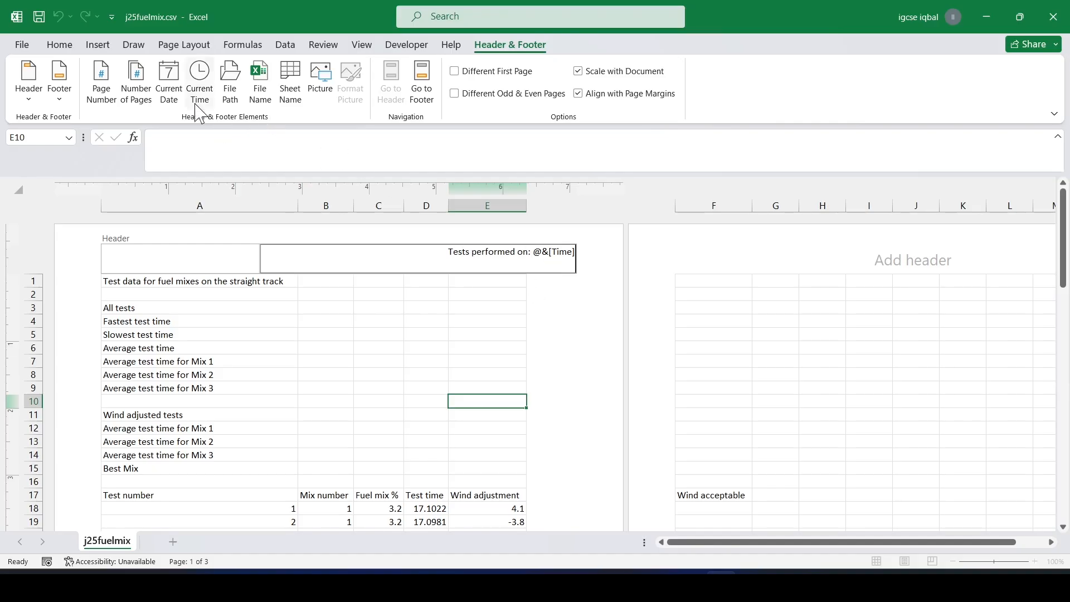
pyautogui.click(169, 83)
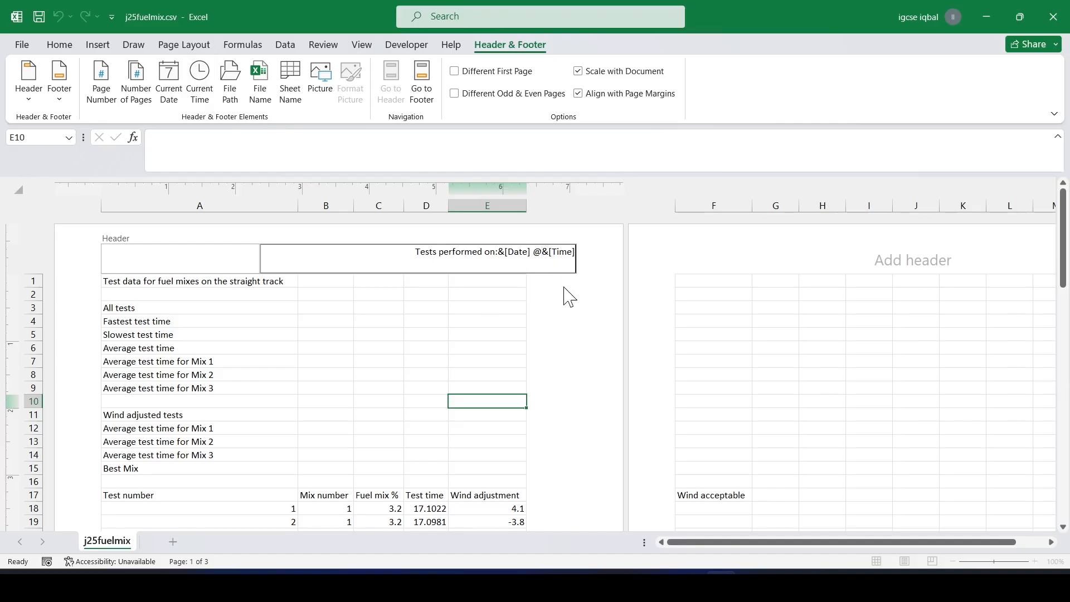
# Replace the @ separator with the word at between date and time, then exit the header to Normal view.
pyautogui.press('BackSpace')
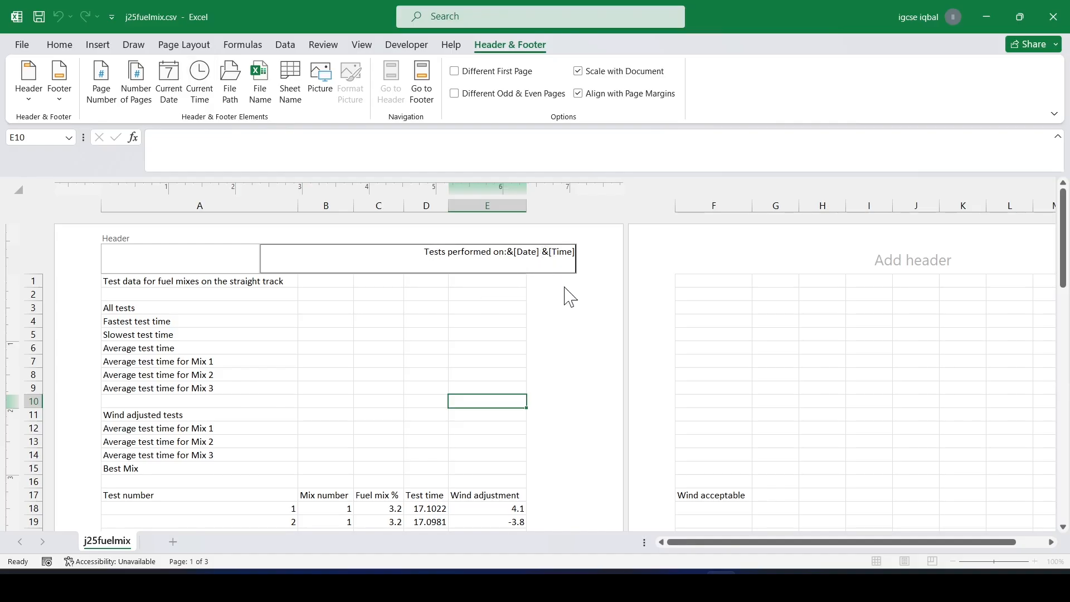
pyautogui.write('at')
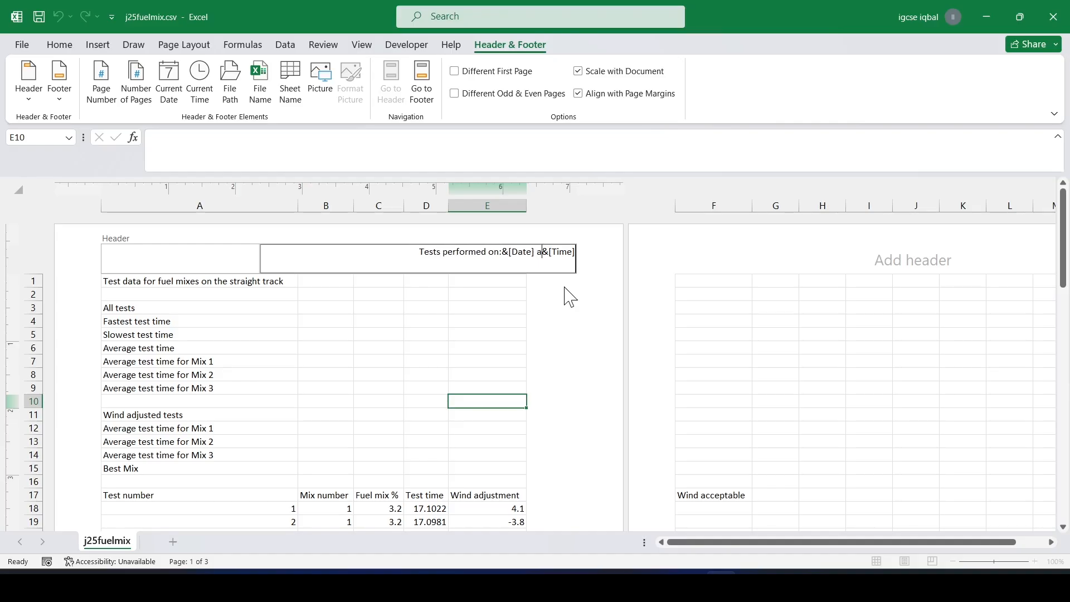
pyautogui.click(419, 308)
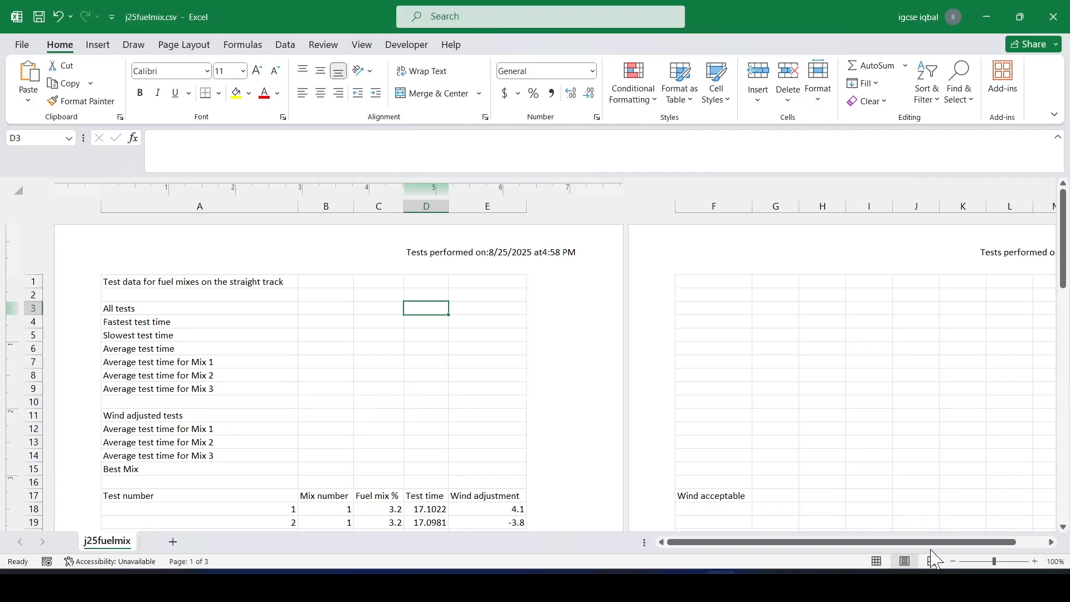
pyautogui.click(876, 562)
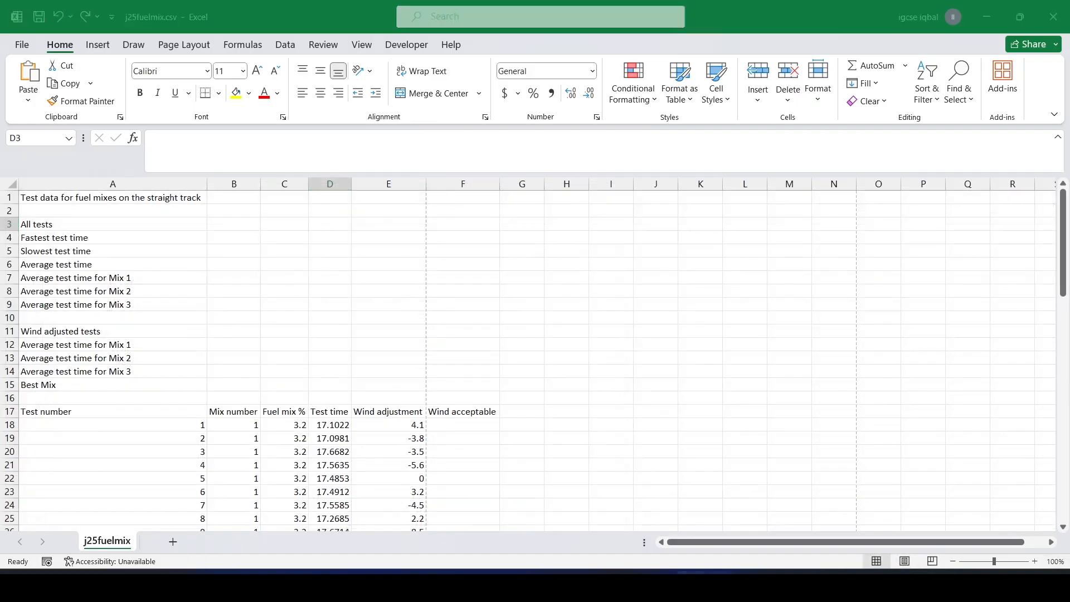
# Copy the text "Tests by:" from the question paper and return to the spreadsheet.
pyautogui.click(691, 584)
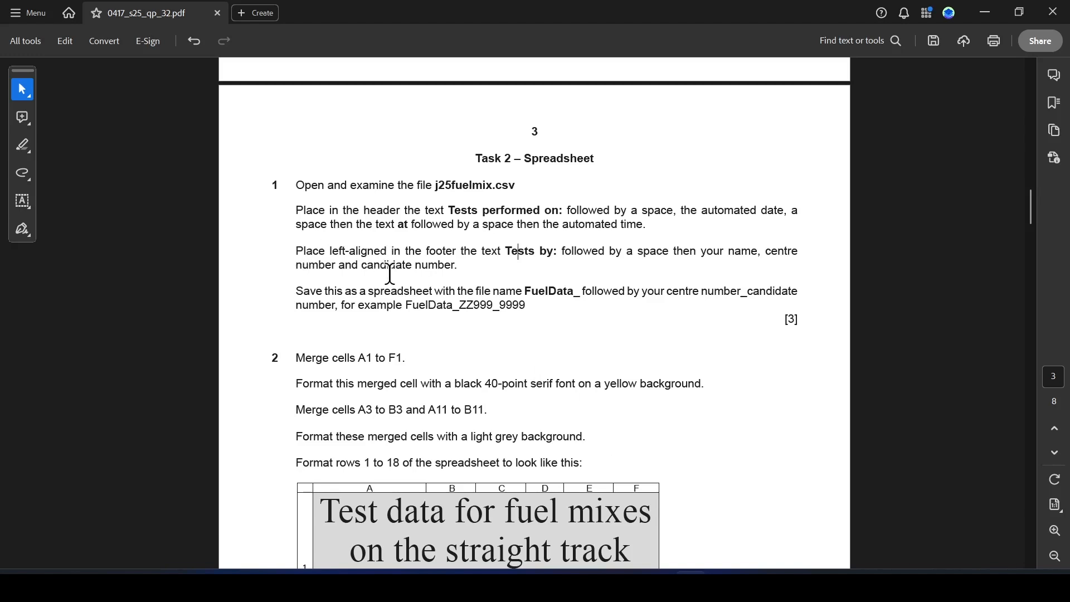
pyautogui.moveTo(505, 252); pyautogui.dragTo(557, 251)
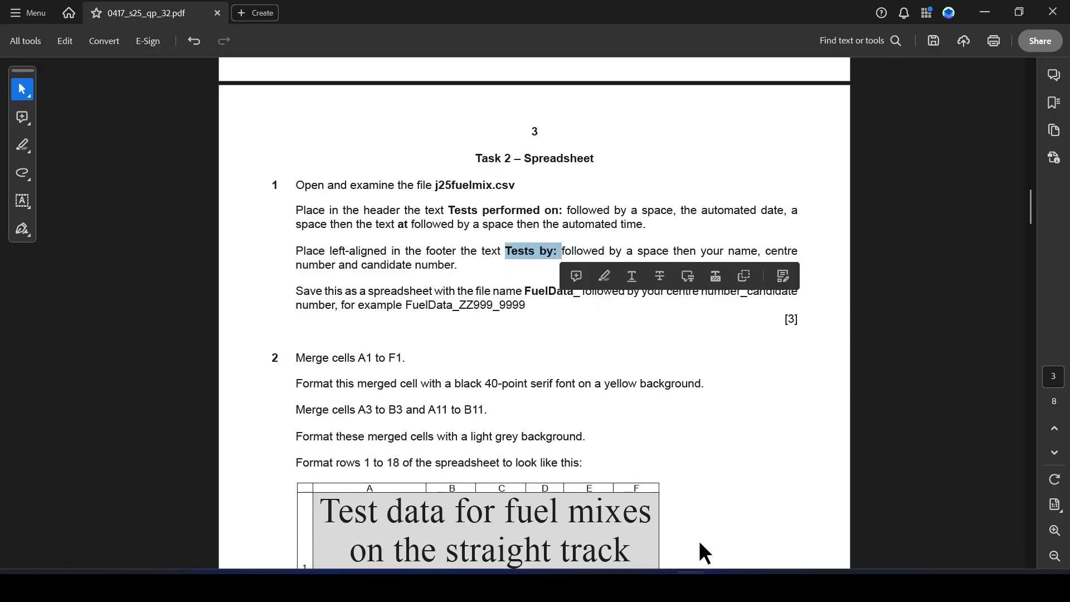
pyautogui.hotkey('alt', 'Tab')
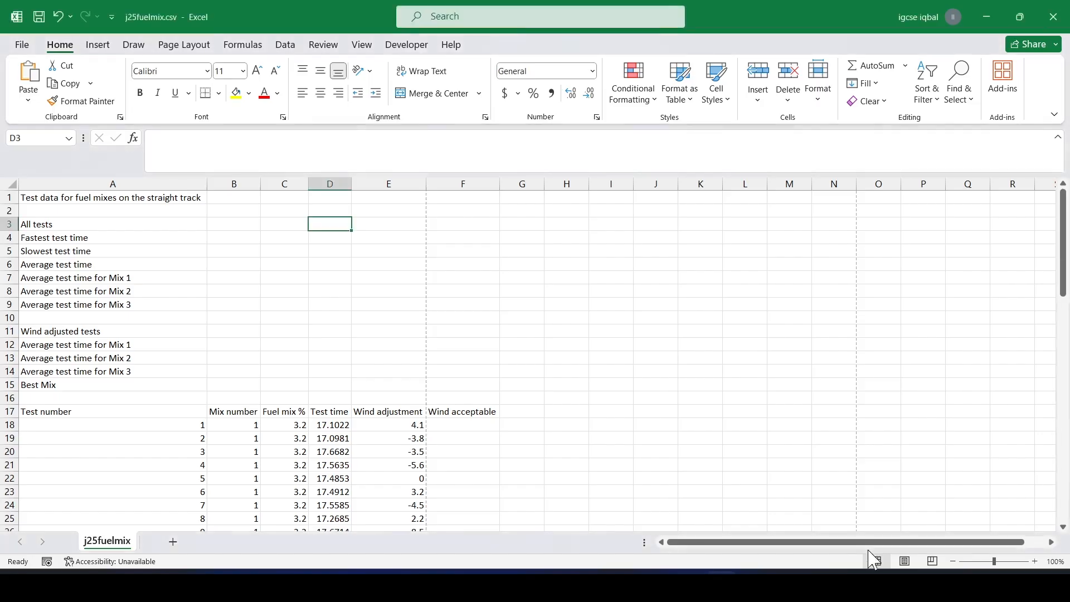
# In Page Layout view, enter Tests by: followed by the candidate's name, centre number and candidate number in the left footer section.
pyautogui.click(904, 561)
pyautogui.scroll(-15, 563, 456)
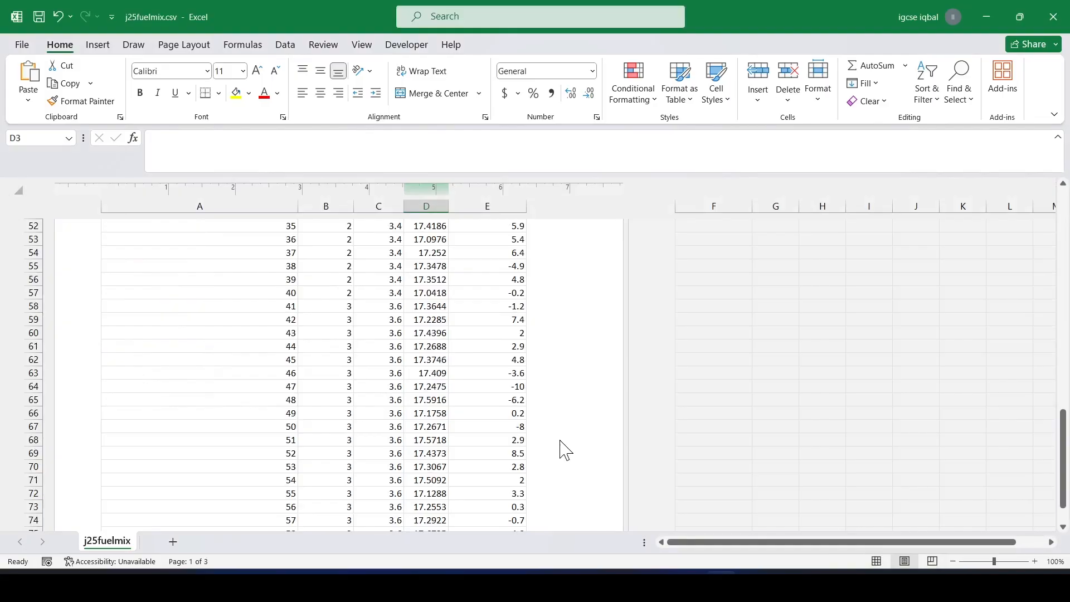
pyautogui.scroll(2, 535, 329)
pyautogui.scroll(1, 535, 329)
pyautogui.click(539, 308)
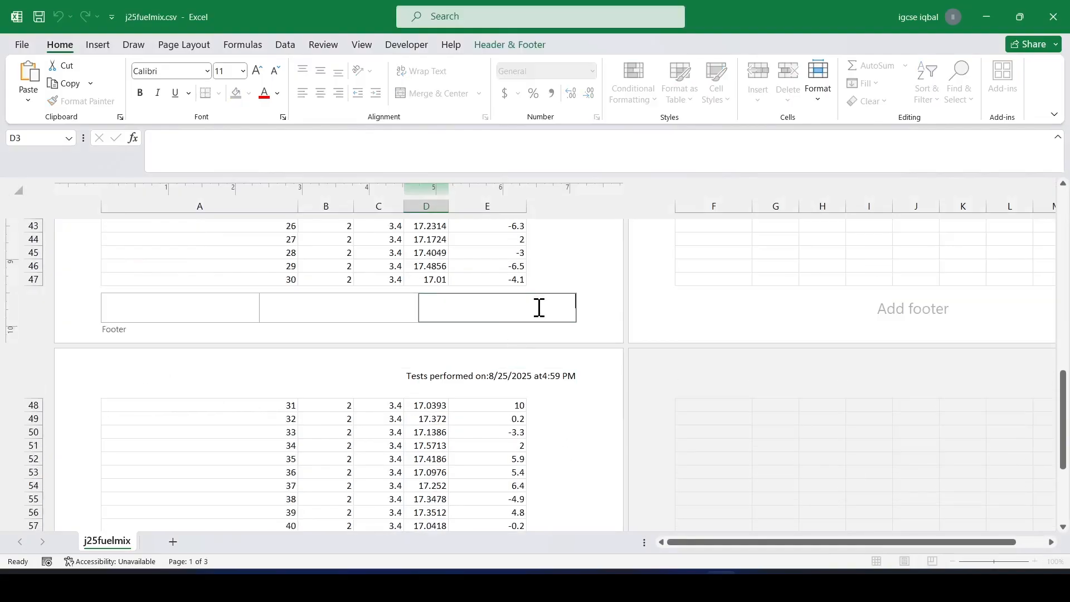
pyautogui.click(237, 308)
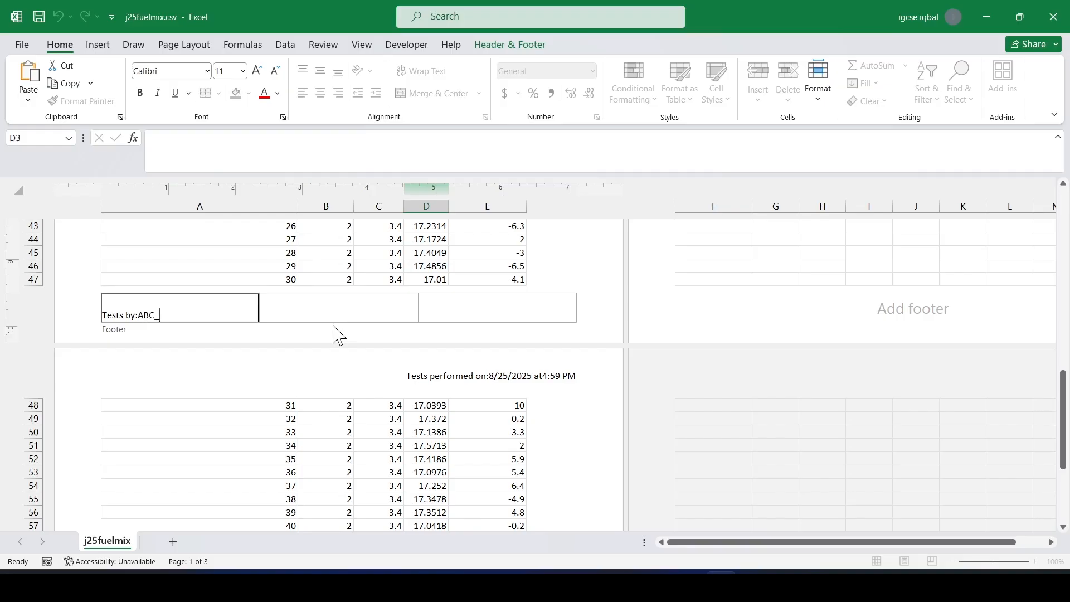
pyautogui.press('capslock')
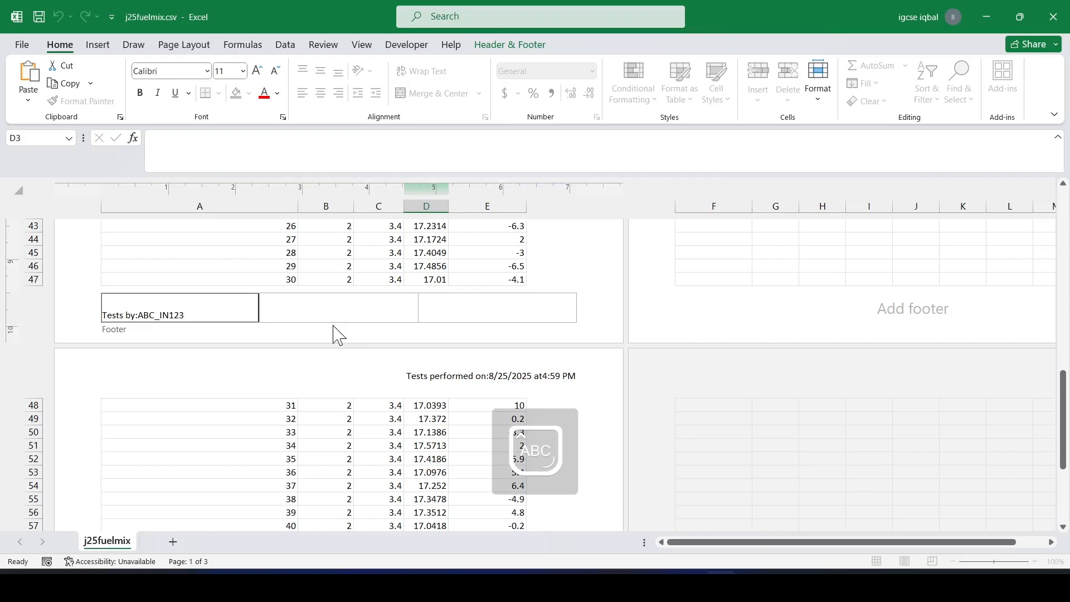
pyautogui.write('4')
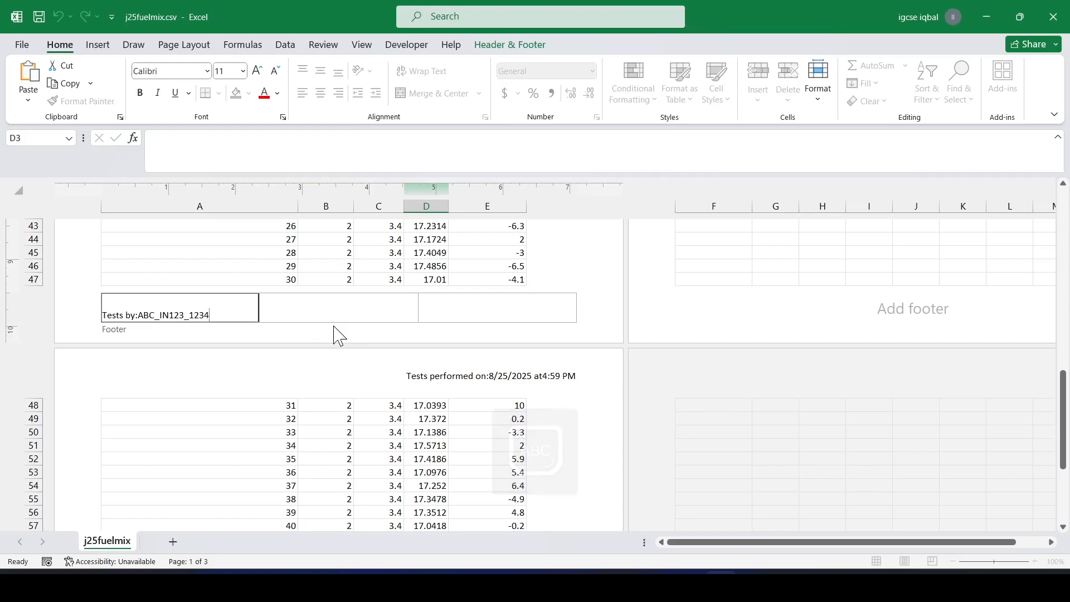
# Leave the footer and switch the sheet back to Normal view.
pyautogui.click(258, 240)
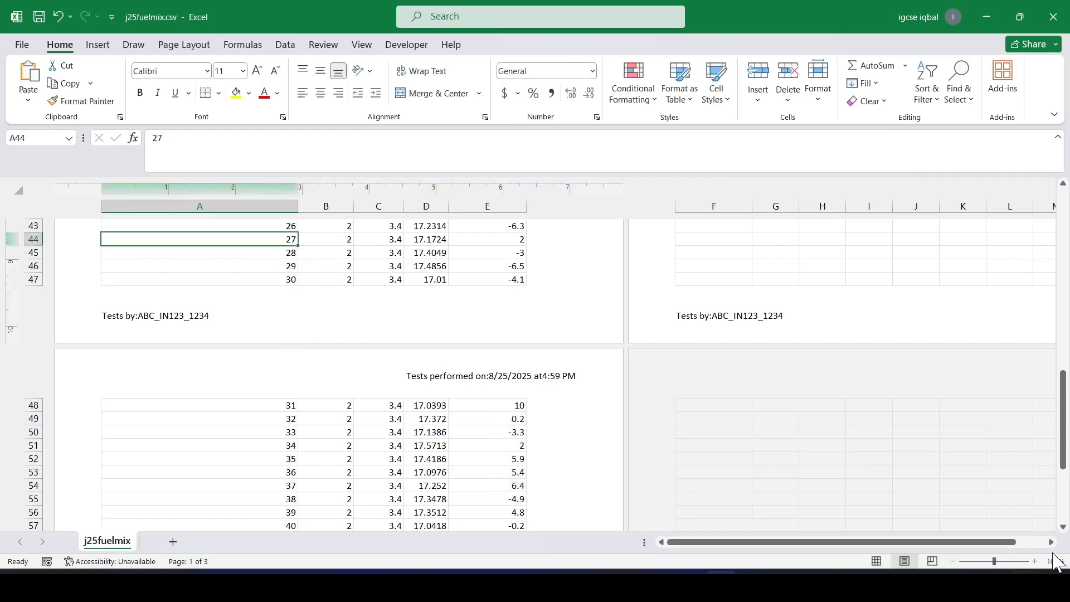
pyautogui.click(877, 561)
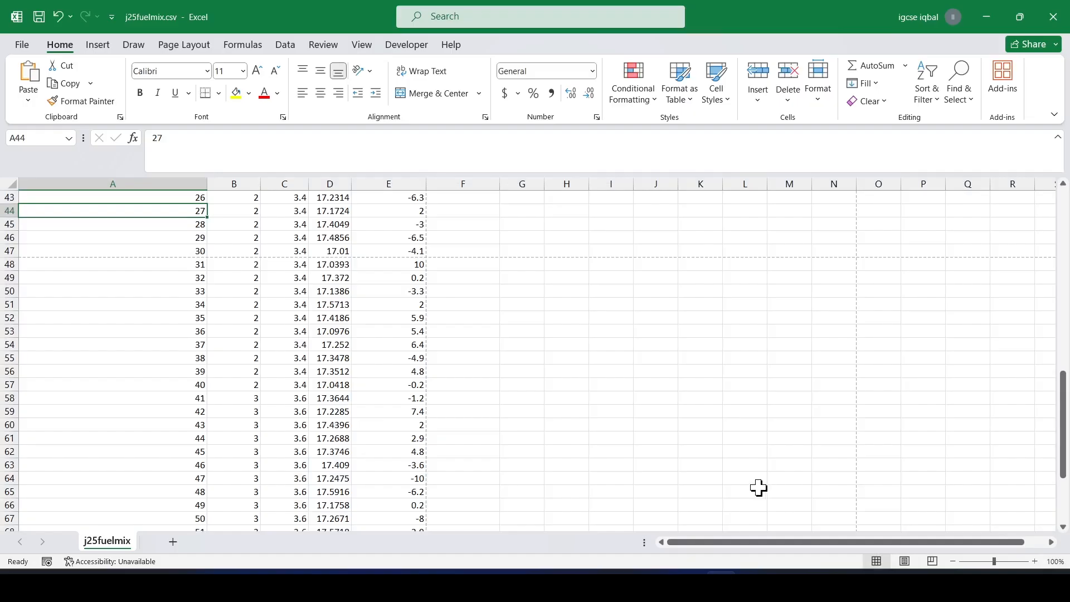
# In the question paper, highlight the A1 to F1 merge instruction and the FuelData_ file name text.
pyautogui.hotkey('alt', 'Tab')
pyautogui.scroll(-2, 480, 332)
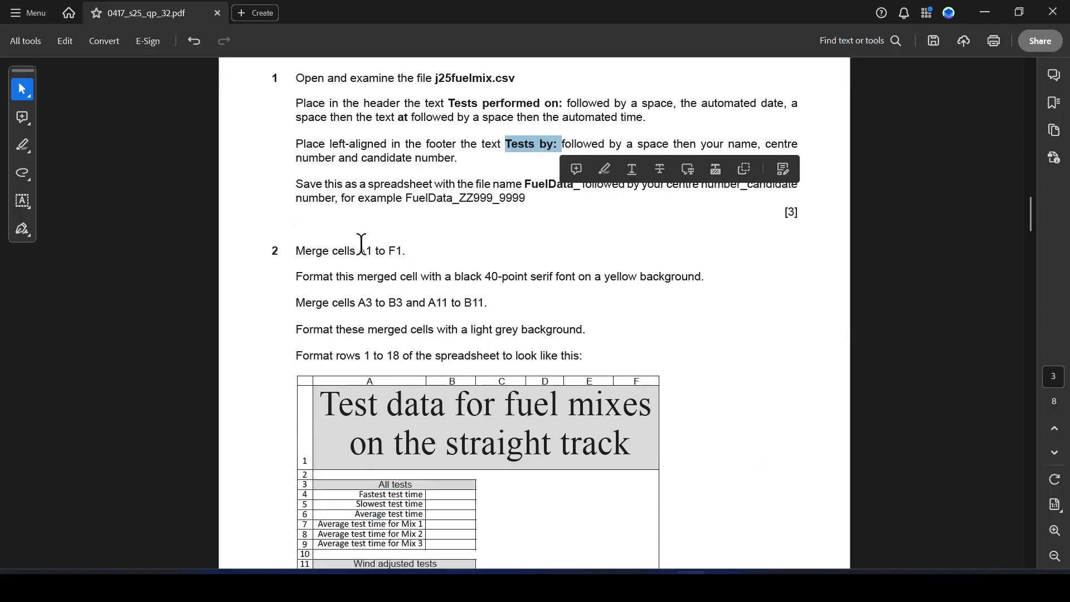
pyautogui.moveTo(358, 251); pyautogui.dragTo(403, 254)
pyautogui.click(437, 271)
pyautogui.moveTo(528, 187); pyautogui.dragTo(583, 188)
pyautogui.click(580, 185)
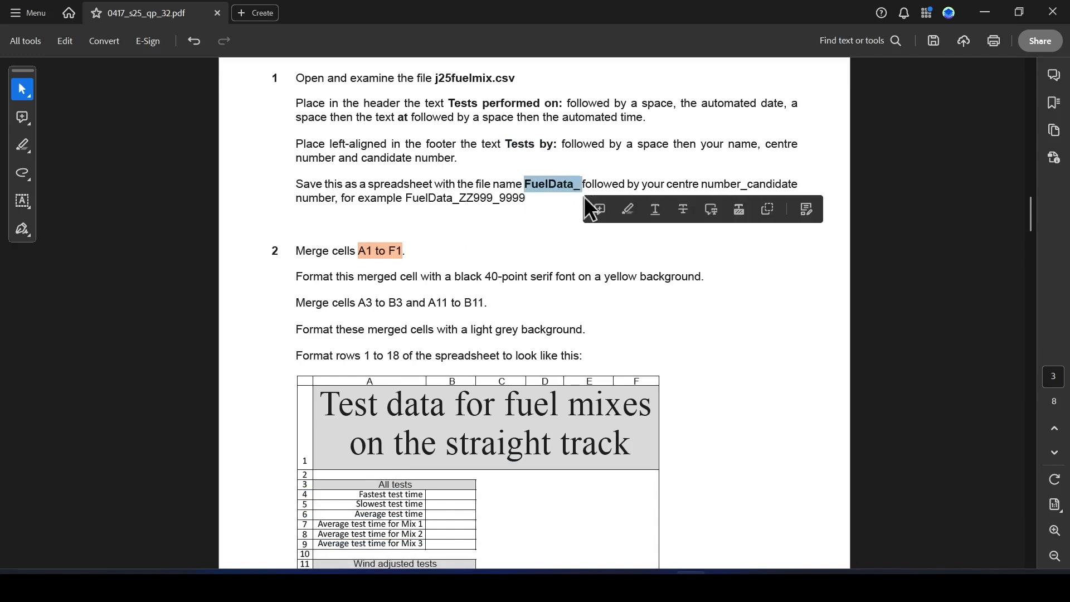
# Save the file in the same folder as FuelData_ followed by the centre number and candidate number, checking the required name in the paper.
pyautogui.hotkey('alt', 'Tab')
pyautogui.click(29, 48)
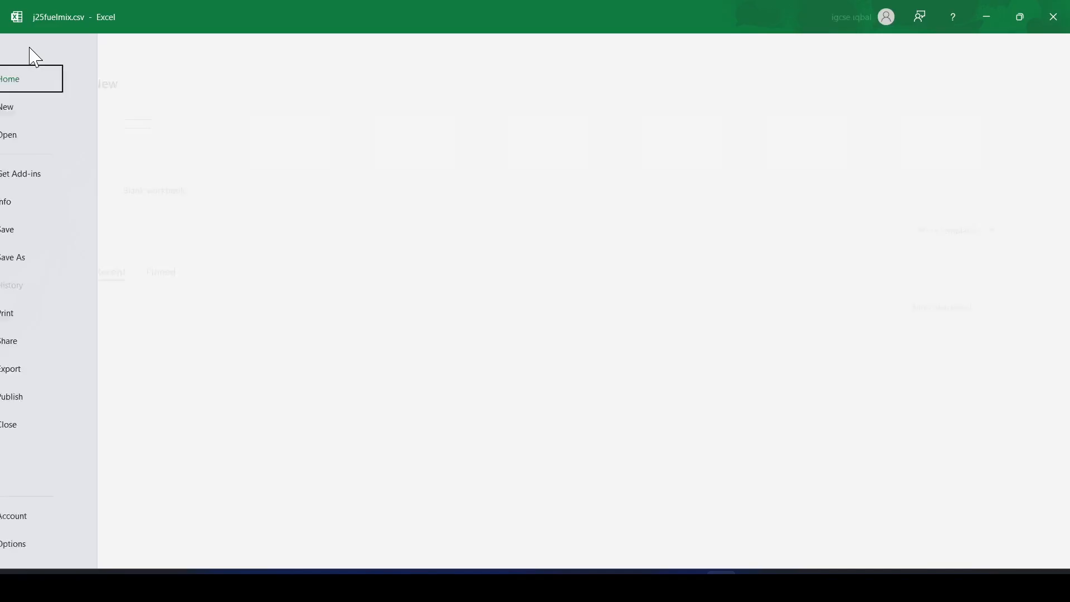
pyautogui.click(67, 262)
pyautogui.click(474, 158)
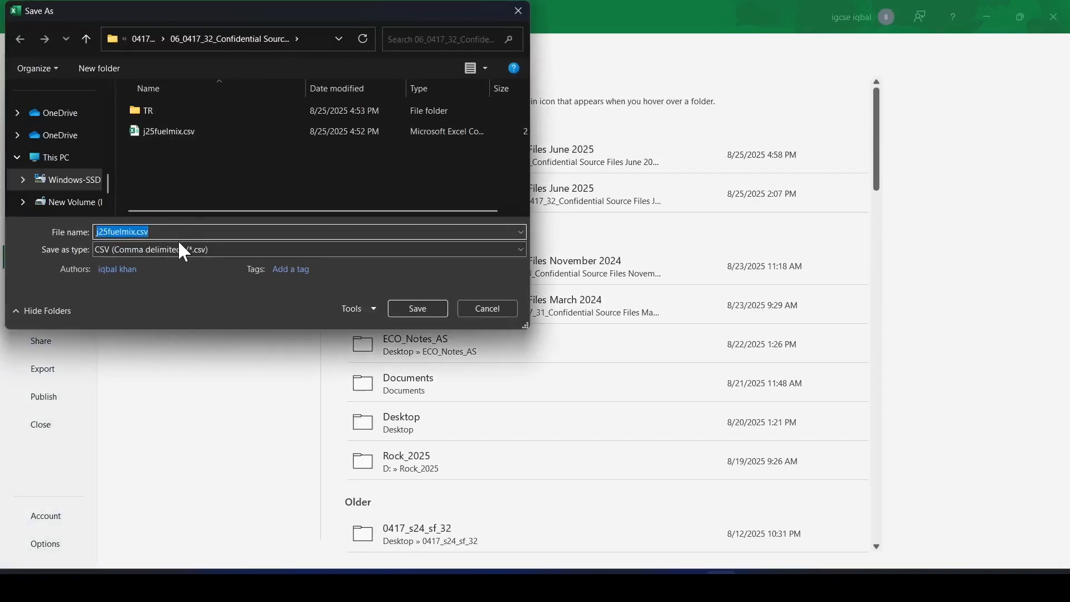
pyautogui.write('FuelData_')
pyautogui.hotkey('alt', 'Tab')
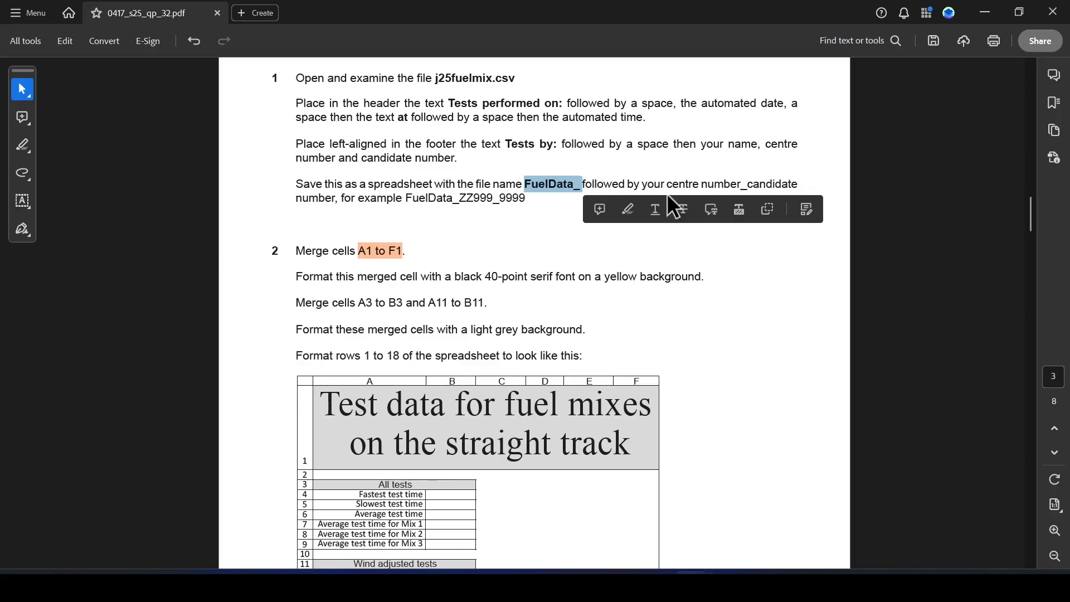
pyautogui.hotkey('alt', 'Tab')
pyautogui.click(158, 232)
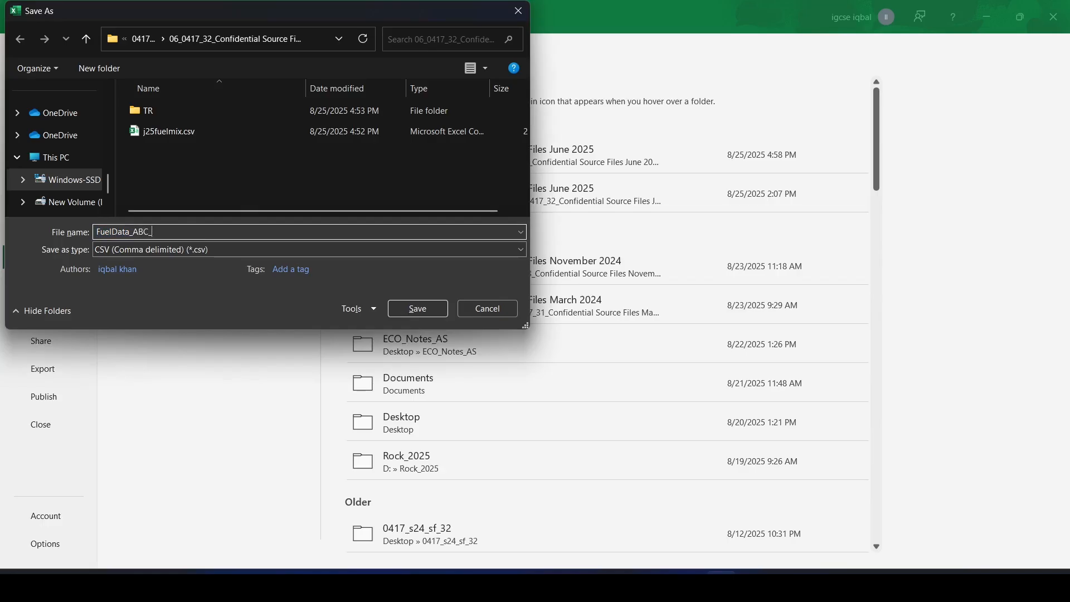
pyautogui.press('capslock')
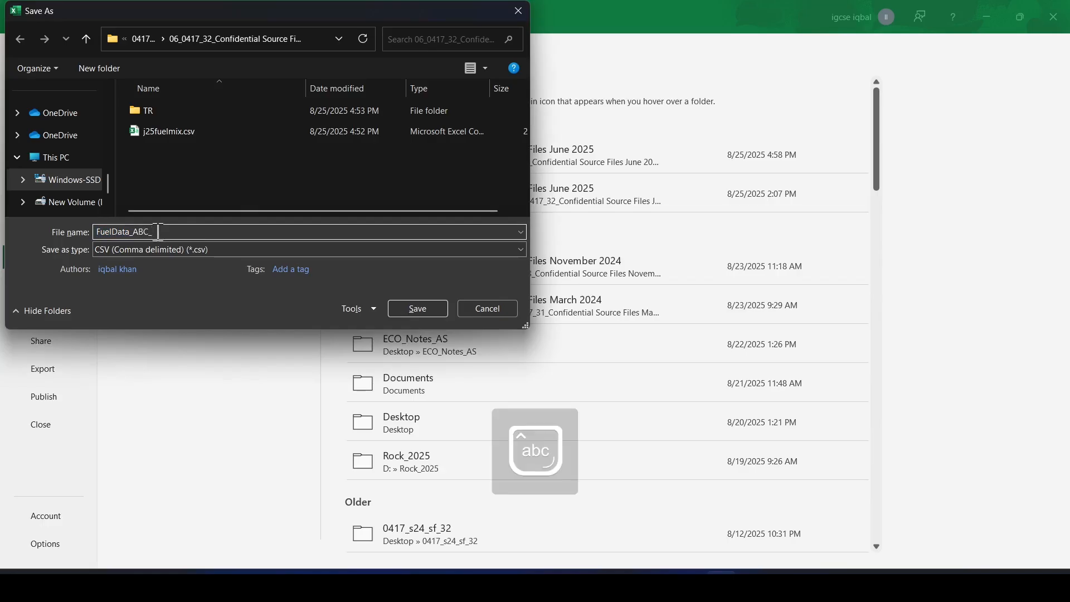
pyautogui.write('in123_1234')
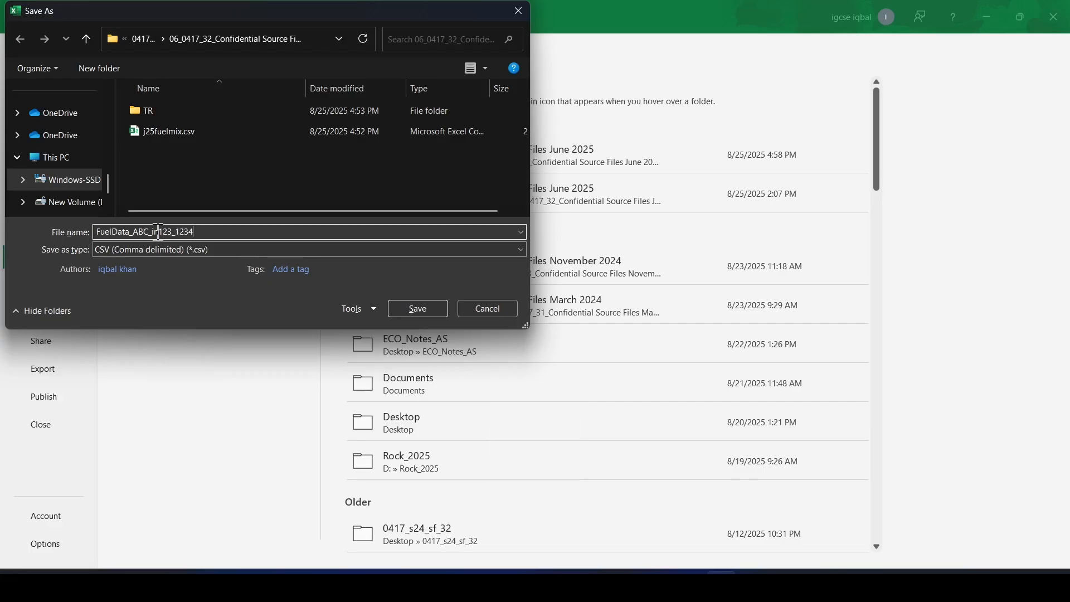
pyautogui.click(422, 306)
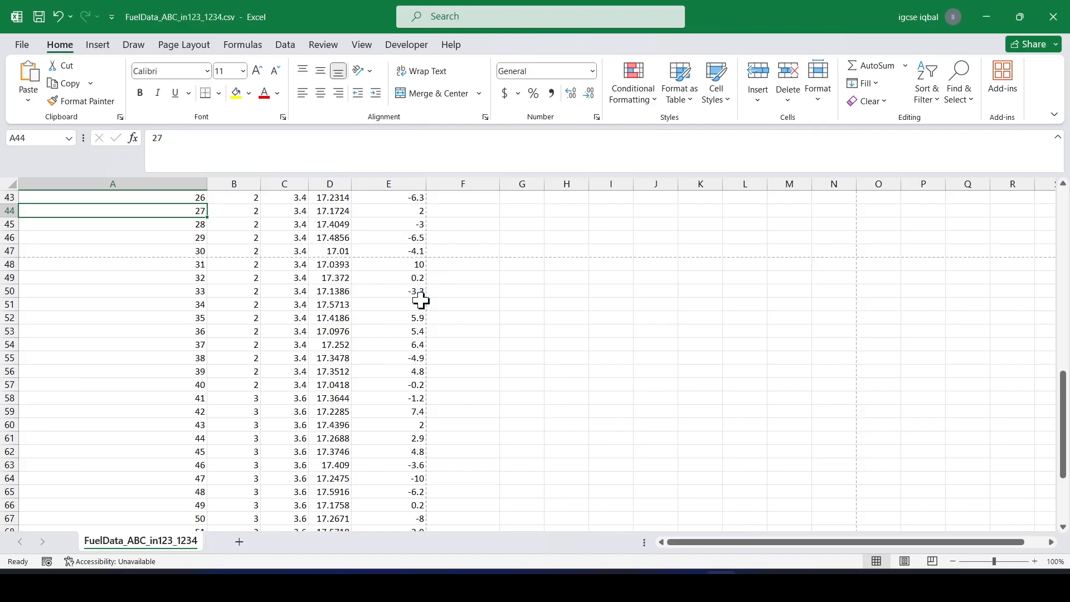
# Save the workbook again under the same name as an Excel Workbook (.xlsx).
pyautogui.click(21, 45)
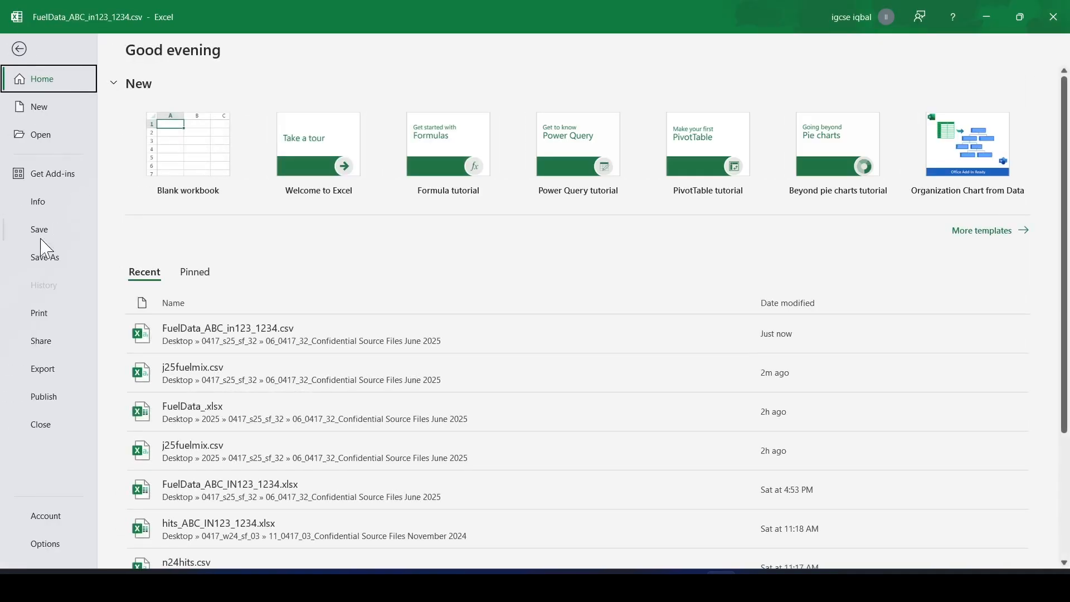
pyautogui.click(52, 257)
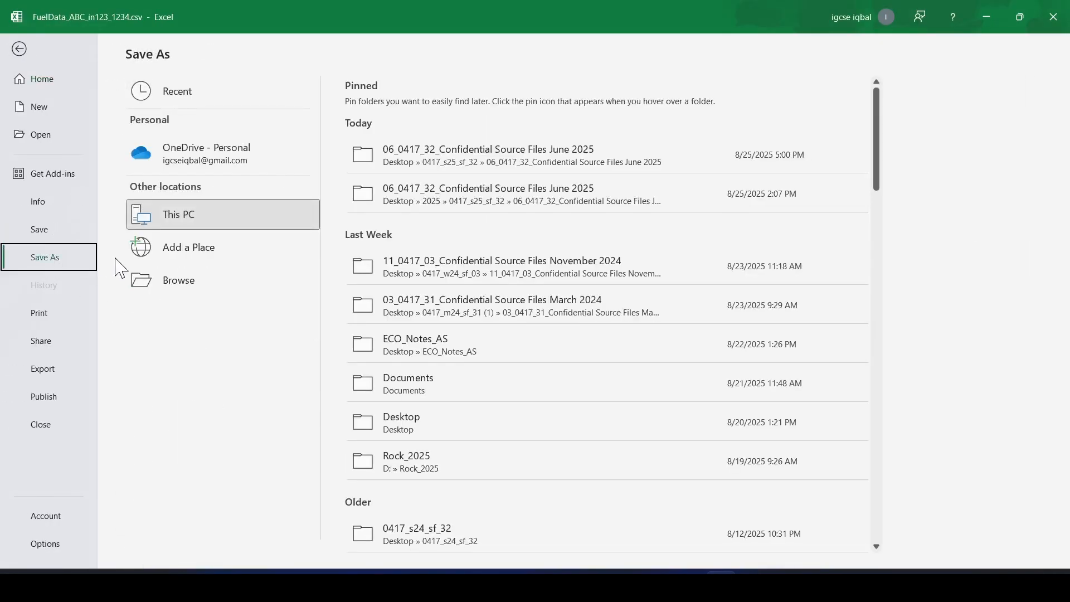
pyautogui.click(437, 162)
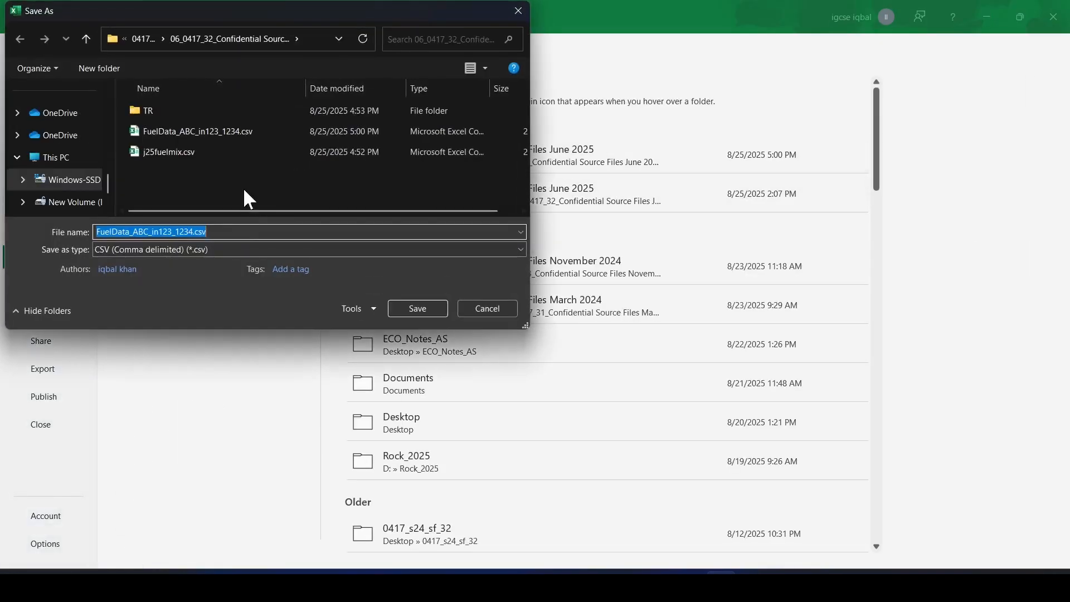
pyautogui.click(212, 249)
pyautogui.click(153, 261)
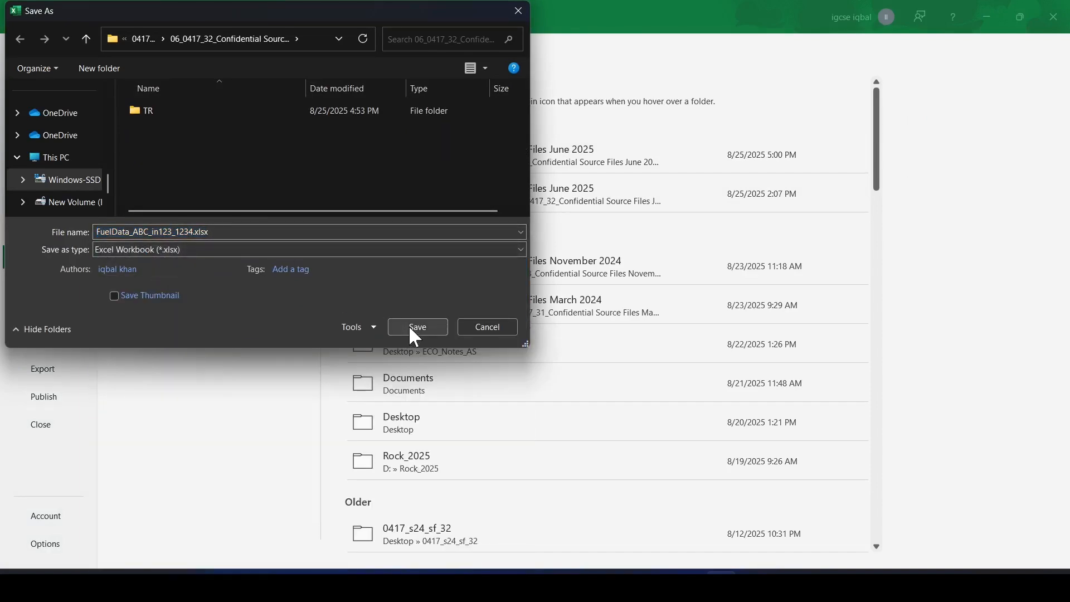
pyautogui.click(417, 327)
pyautogui.click(529, 331)
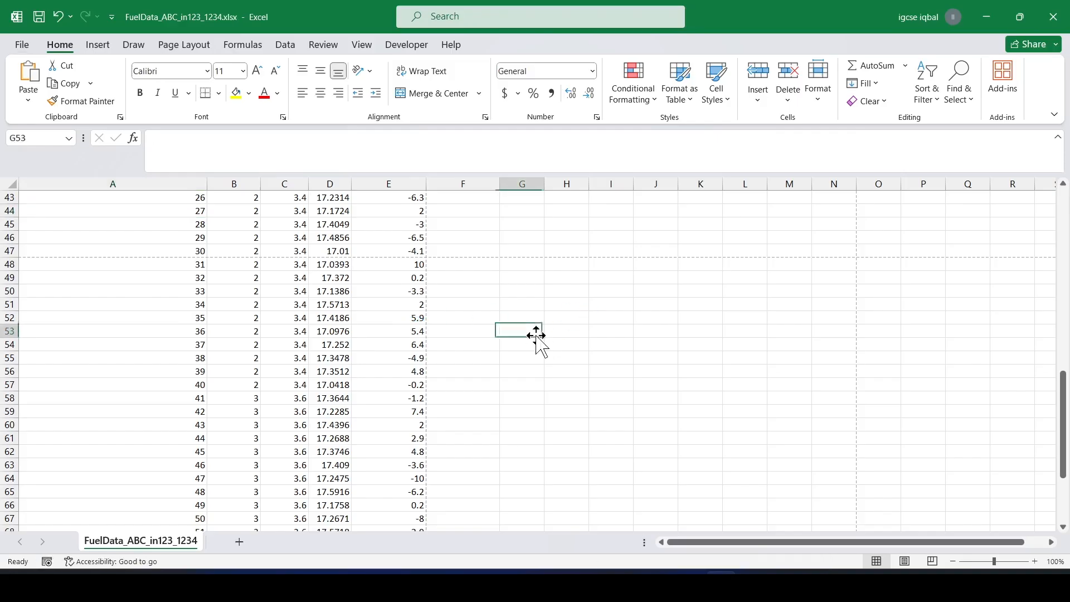
pyautogui.scroll(7, 481, 331)
pyautogui.scroll(7, 482, 331)
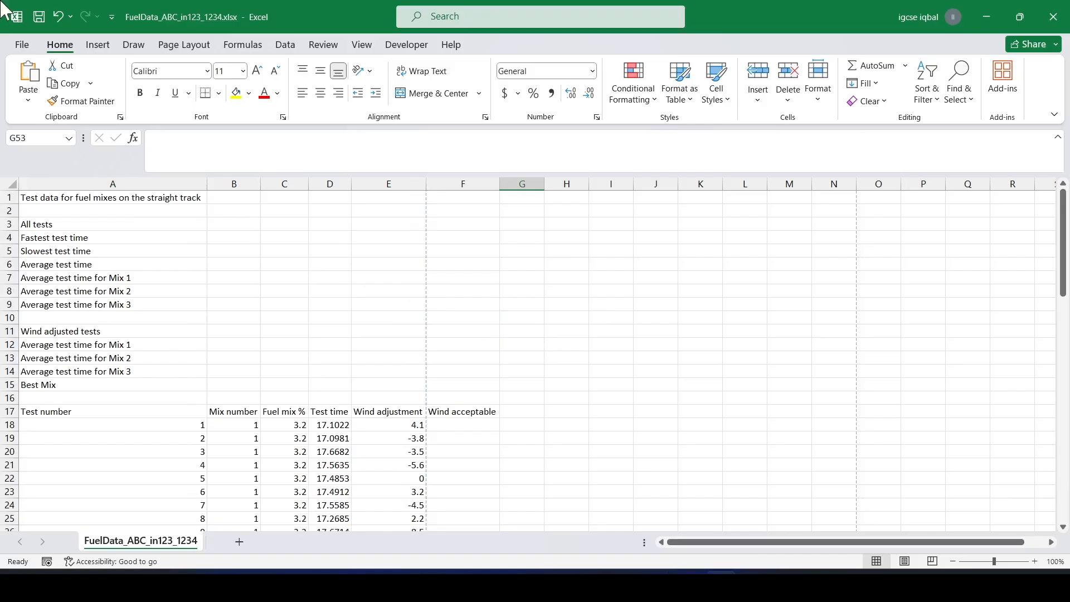
pyautogui.click(10, 184)
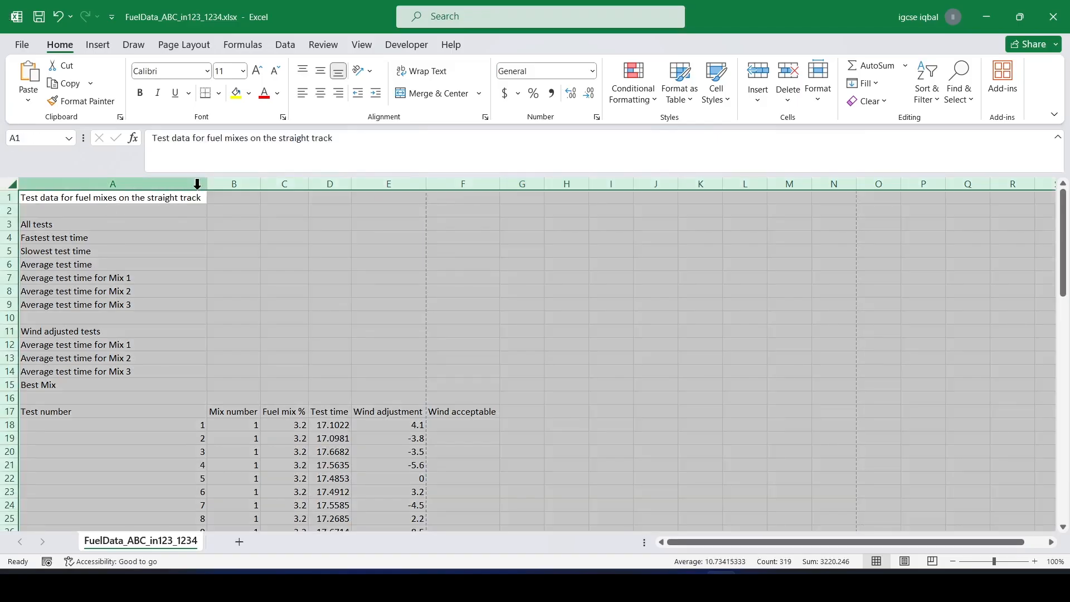
pyautogui.click(296, 292)
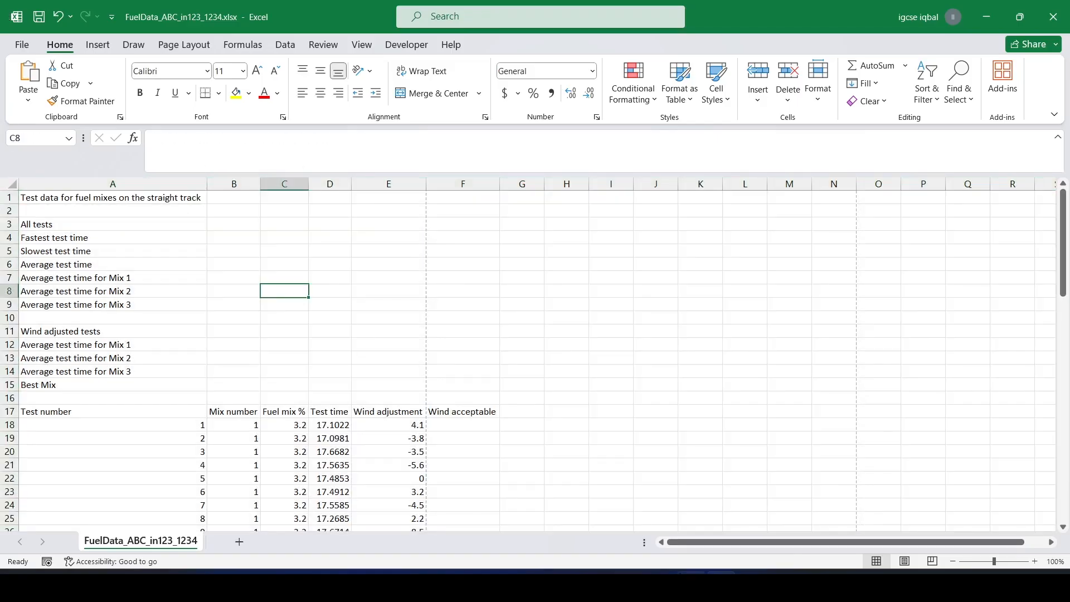
# In the question paper, highlight the black 40-point serif font instruction for the merged cell.
pyautogui.hotkey('alt', 'Tab')
pyautogui.scroll(-1, 350, 359)
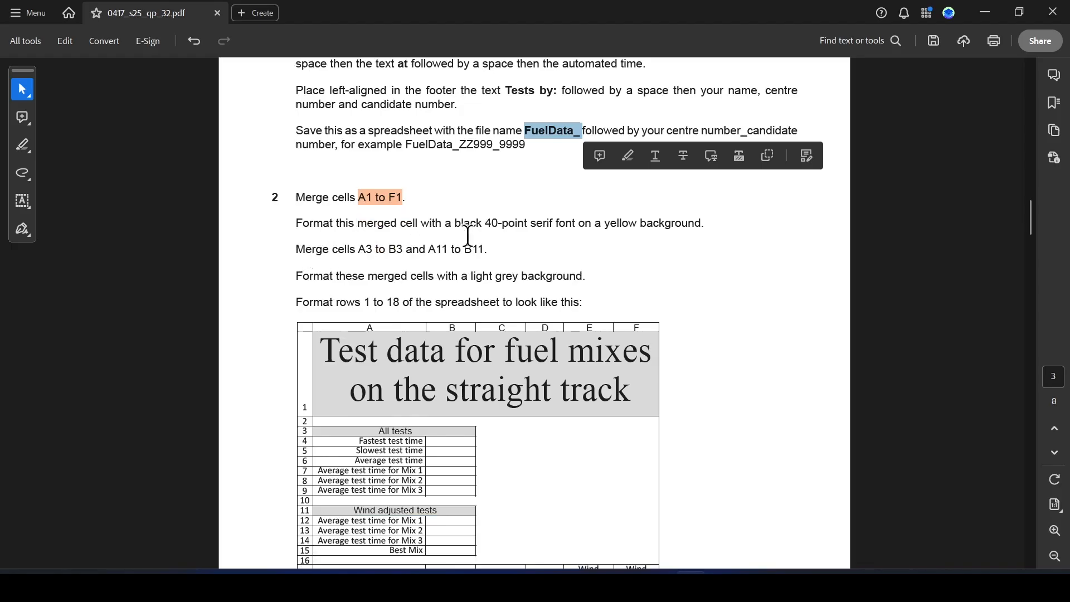
pyautogui.moveTo(296, 222); pyautogui.dragTo(506, 232)
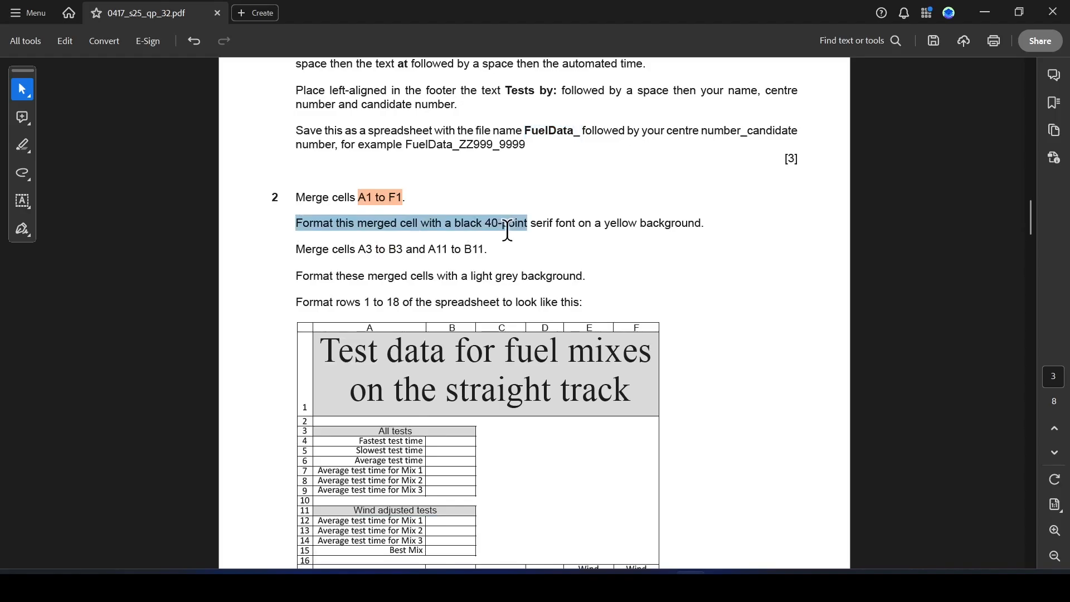
pyautogui.click(552, 246)
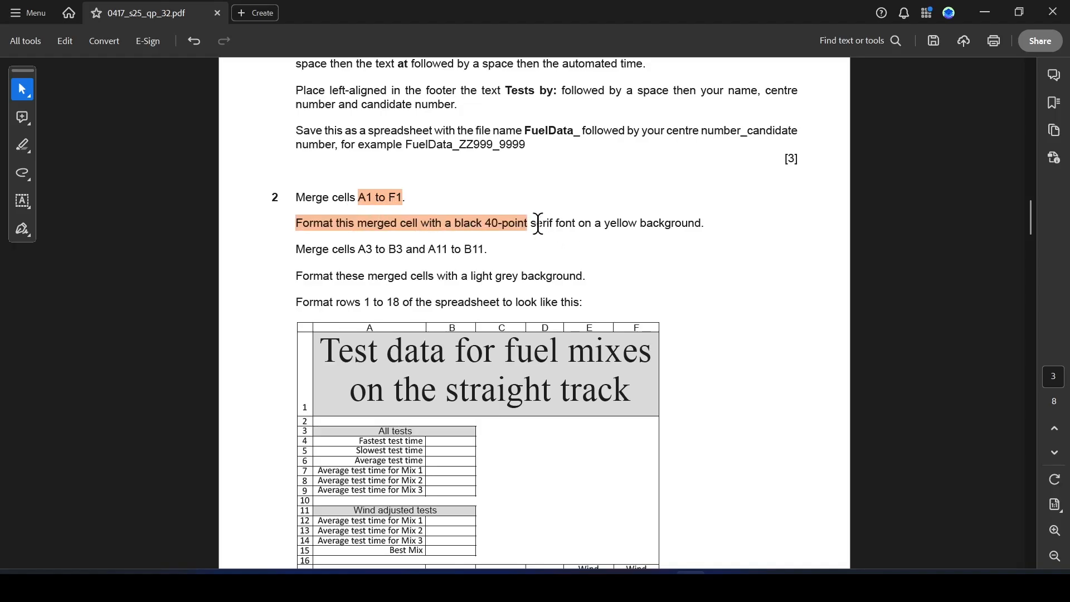
pyautogui.moveTo(534, 224); pyautogui.dragTo(550, 224)
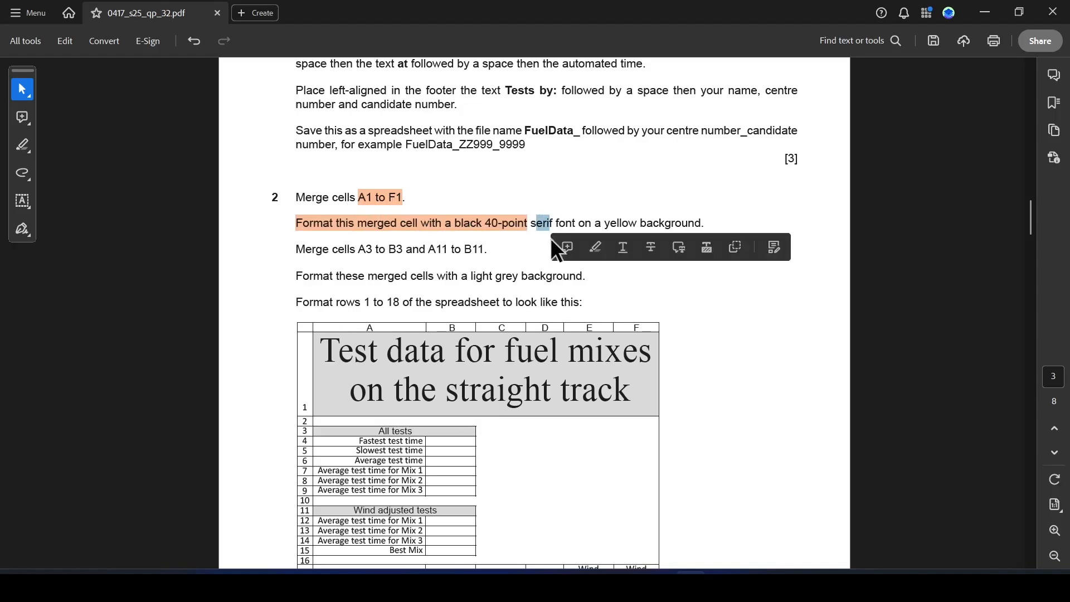
pyautogui.click(592, 243)
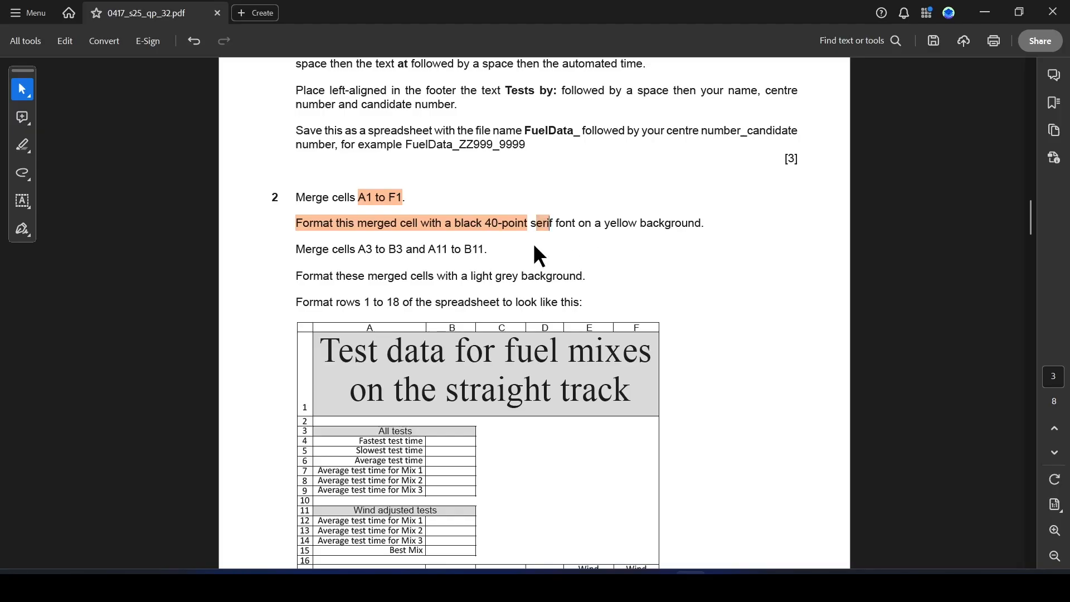
# Merge and centre cells A1 to F1 containing the title.
pyautogui.hotkey('alt', 'Tab')
pyautogui.click(55, 200)
pyautogui.moveTo(56, 199); pyautogui.dragTo(430, 196)
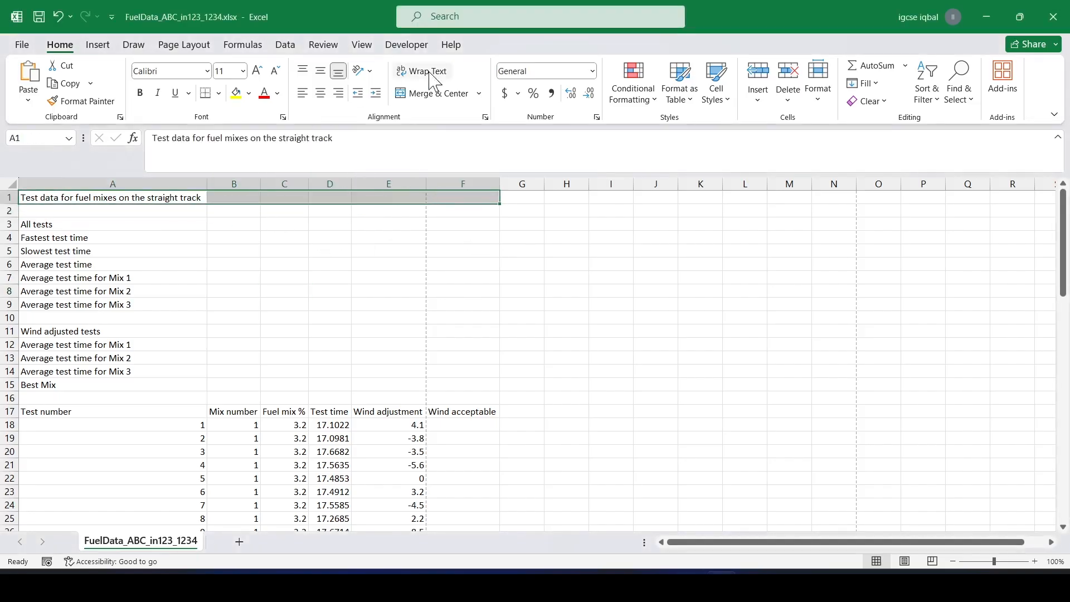
pyautogui.click(432, 93)
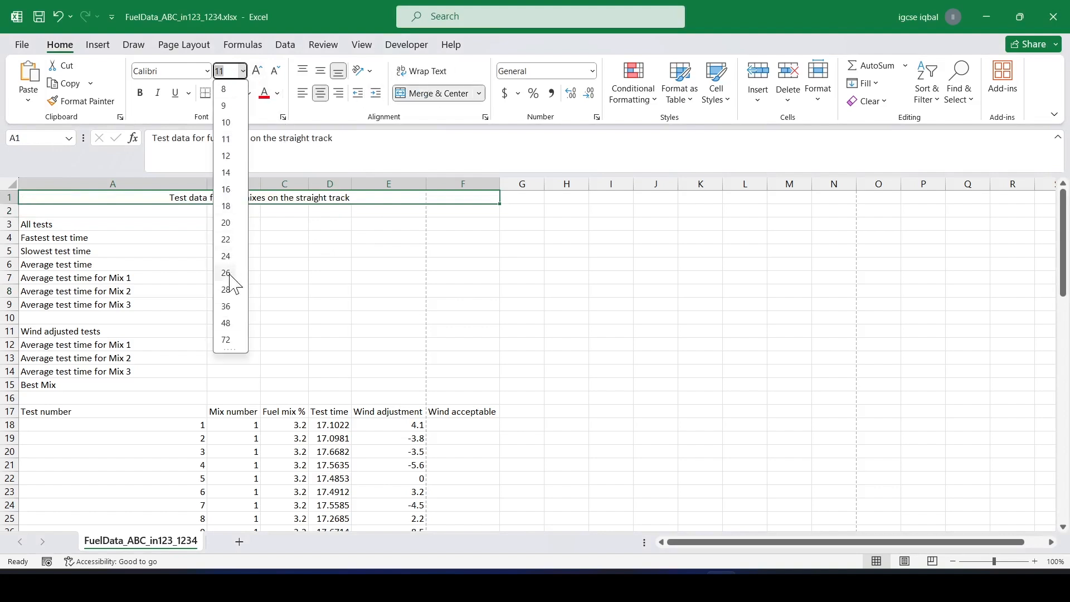
# Set the merged title cell's font size to 40 and its font to Times New Roman.
pyautogui.click(226, 339)
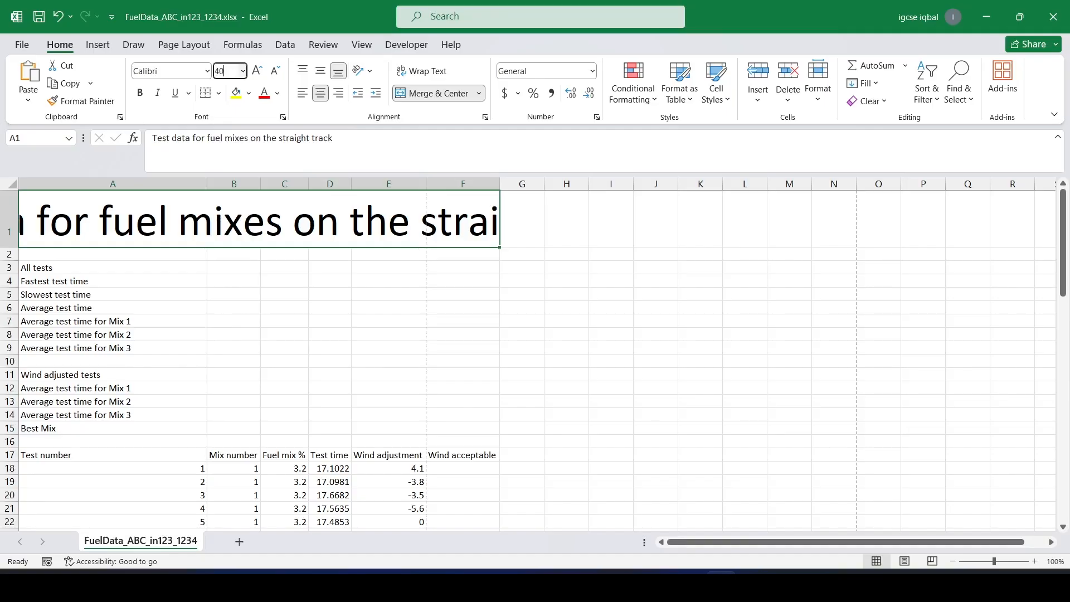
pyautogui.press('Return')
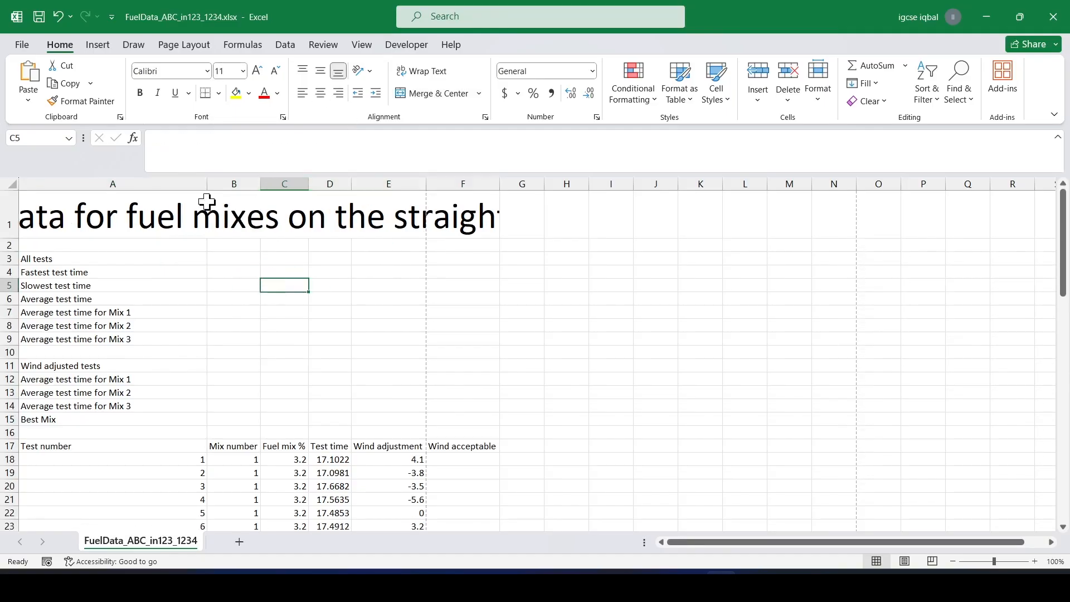
pyautogui.click(208, 71)
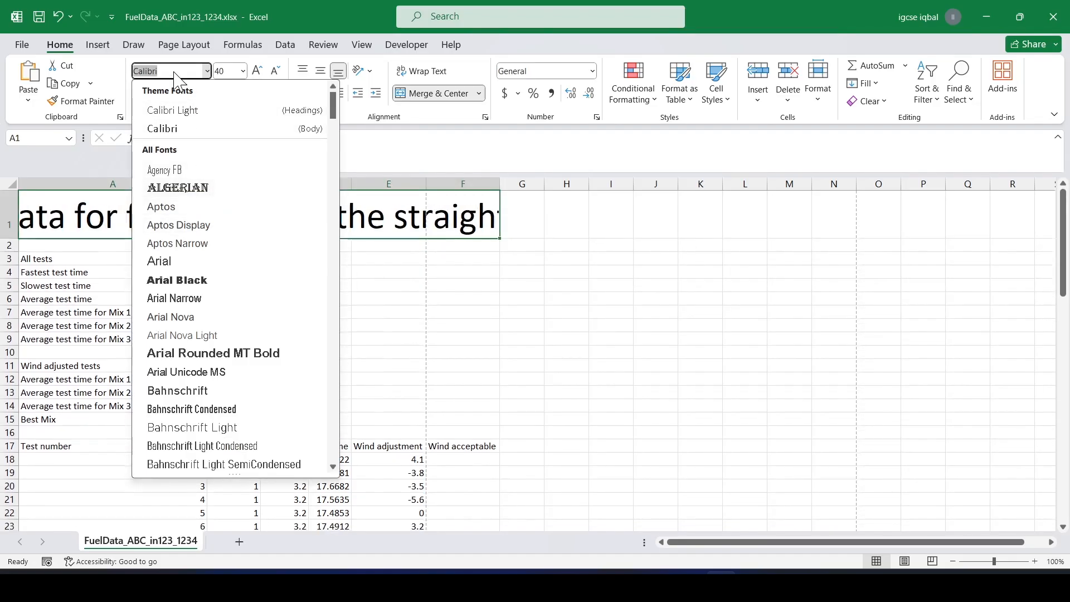
pyautogui.write('Times New Roman')
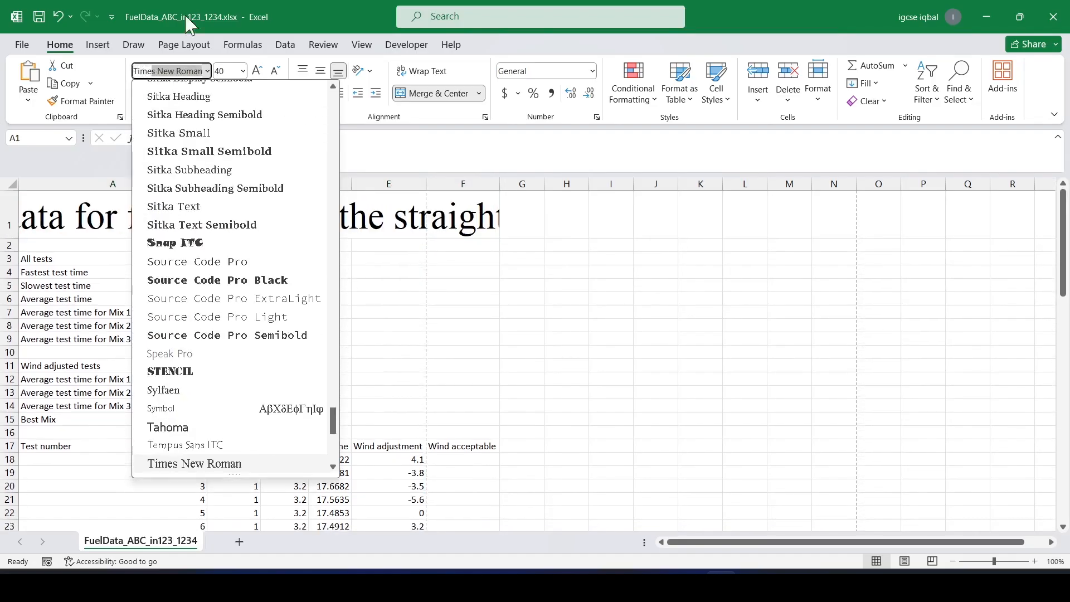
pyautogui.press('Return')
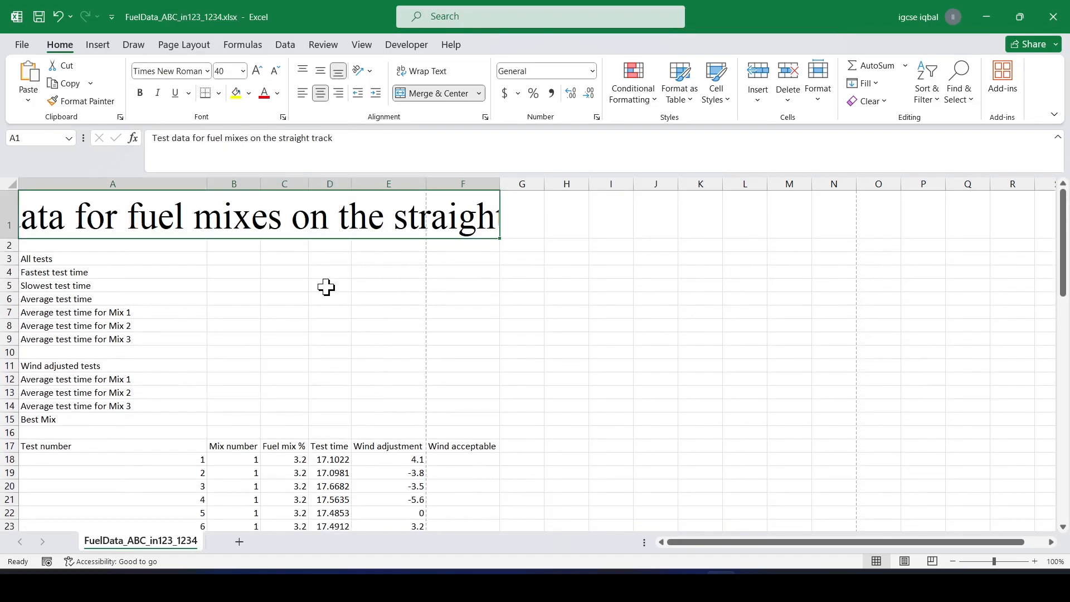
# Wrap the title text and increase the height of row 1 to show both lines.
pyautogui.click(438, 70)
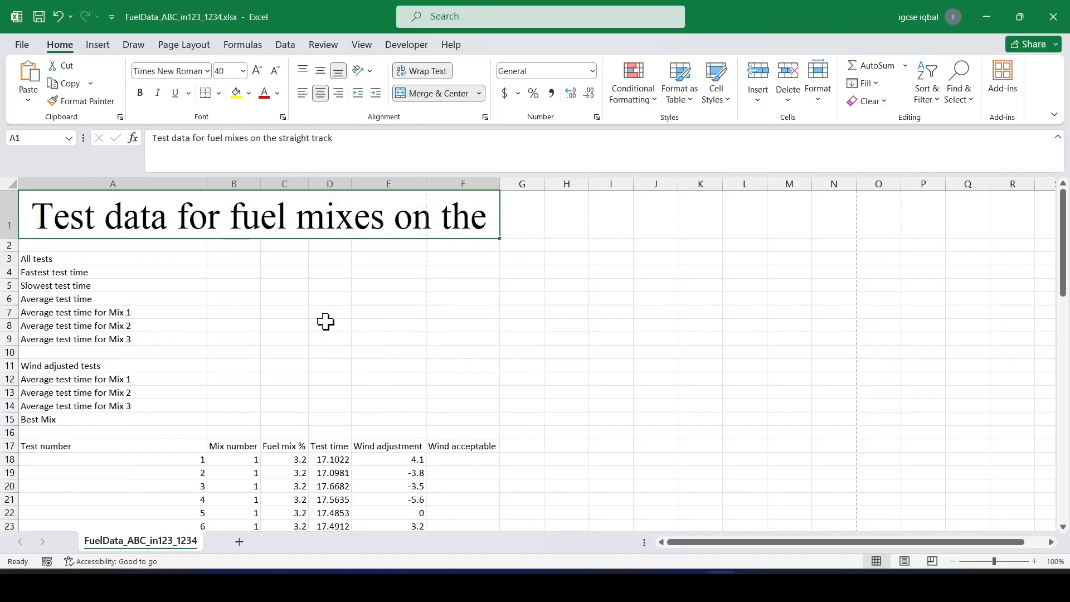
pyautogui.moveTo(18, 238); pyautogui.dragTo(16, 285)
# Select the whole sheet and autofit the column widths to their contents.
pyautogui.click(11, 182)
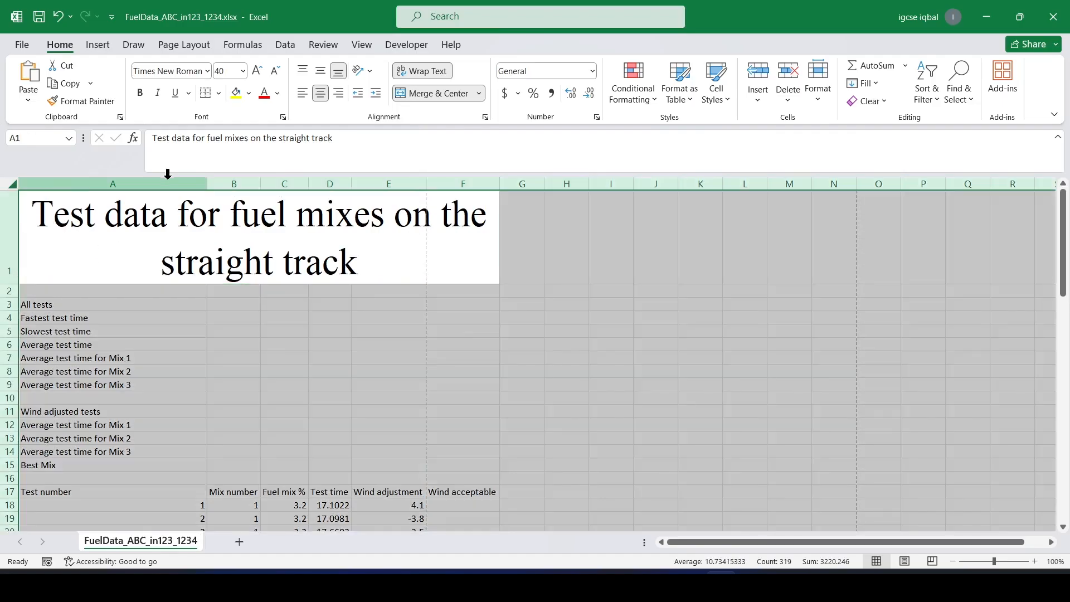
pyautogui.doubleClick(207, 188)
pyautogui.click(251, 315)
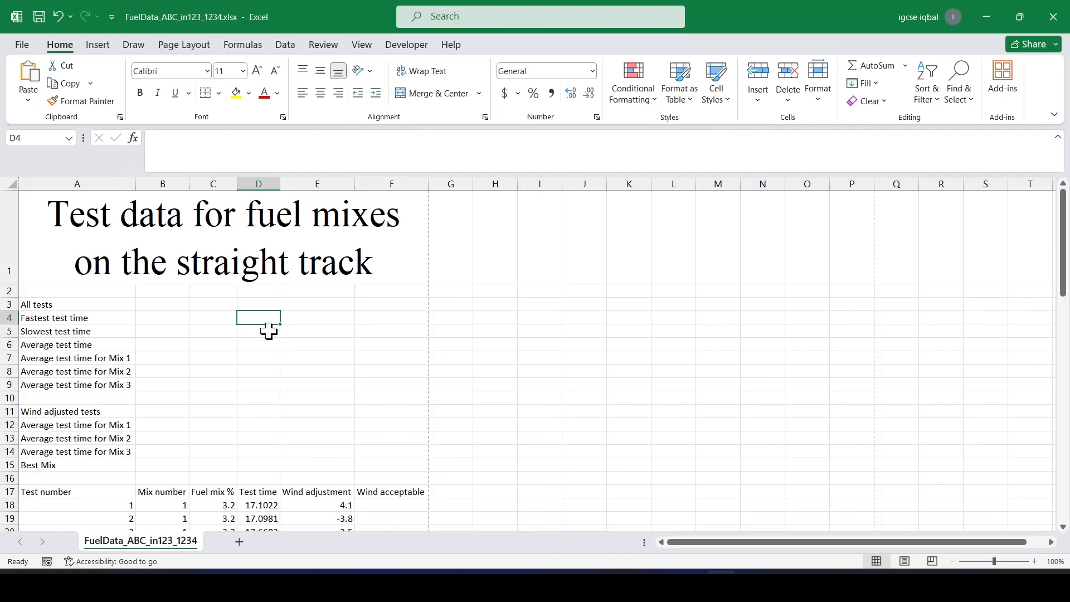
pyautogui.click(275, 245)
pyautogui.hotkey('alt', 'Tab')
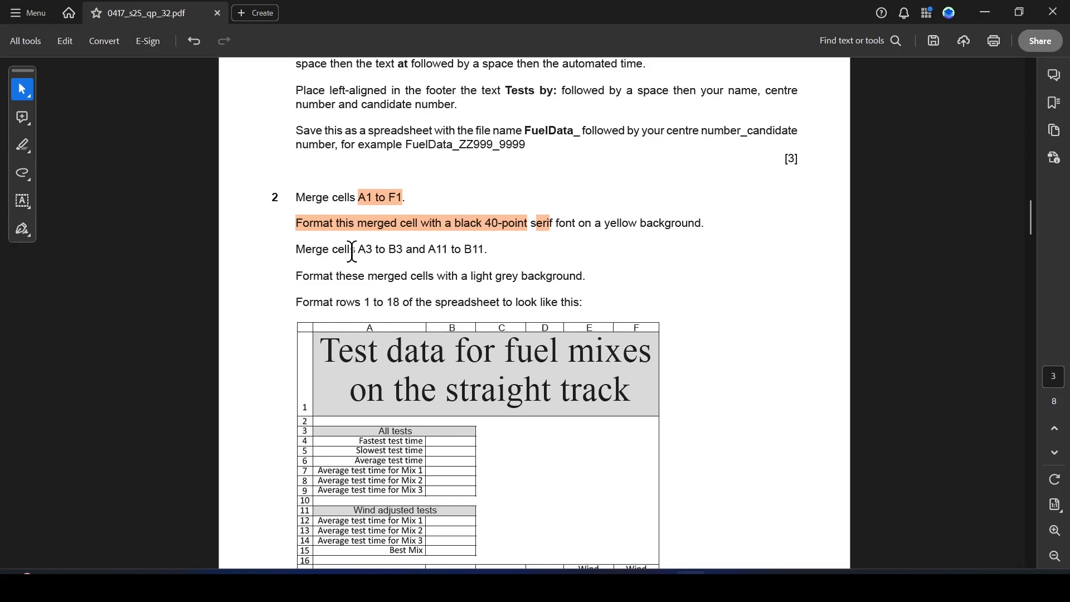
# Fill the merged title cell with a yellow background.
pyautogui.moveTo(605, 225); pyautogui.dragTo(747, 227)
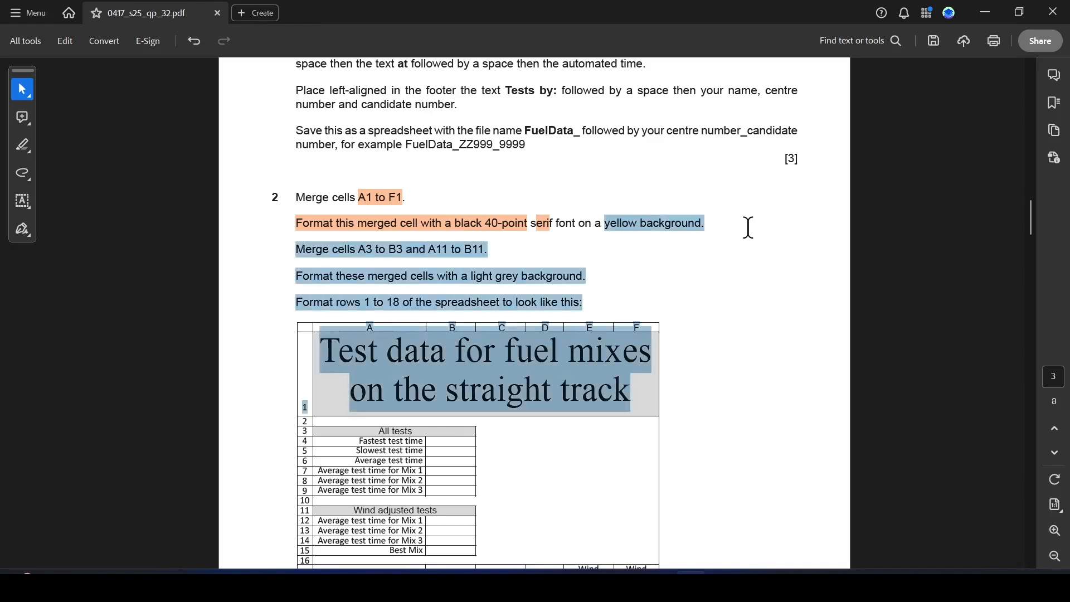
pyautogui.click(613, 224)
pyautogui.hotkey('alt', 'Tab')
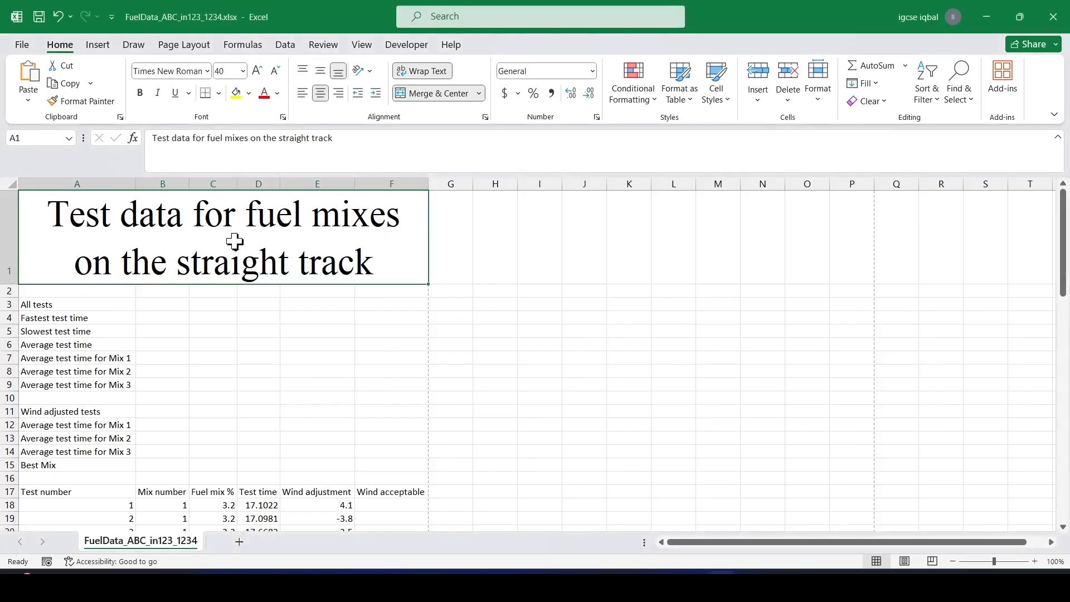
pyautogui.click(236, 93)
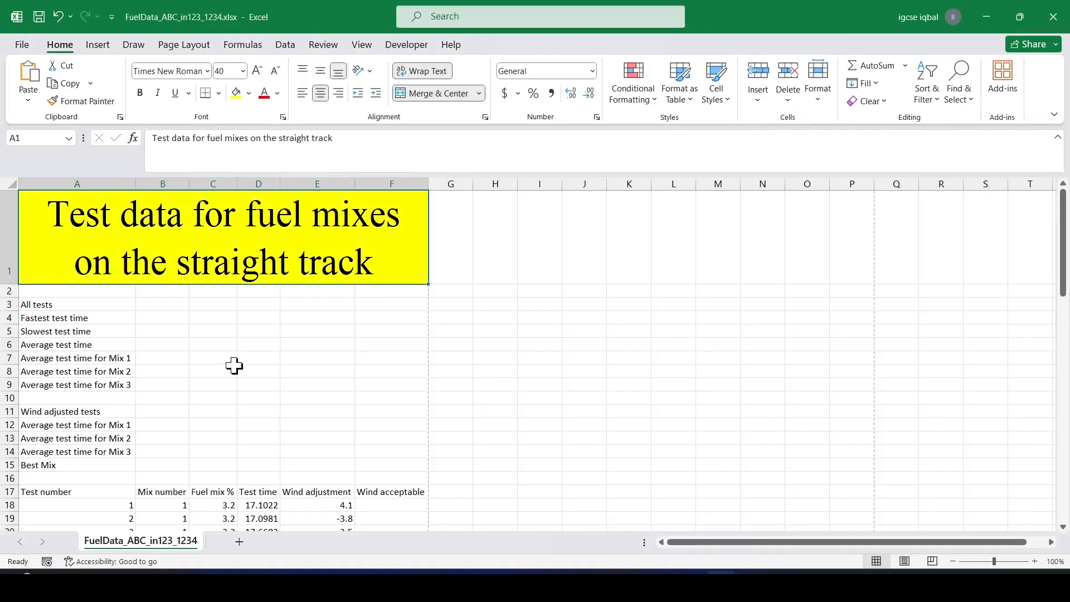
pyautogui.click(253, 323)
# Merge and centre cells A3 to B3.
pyautogui.hotkey('alt', 'Tab')
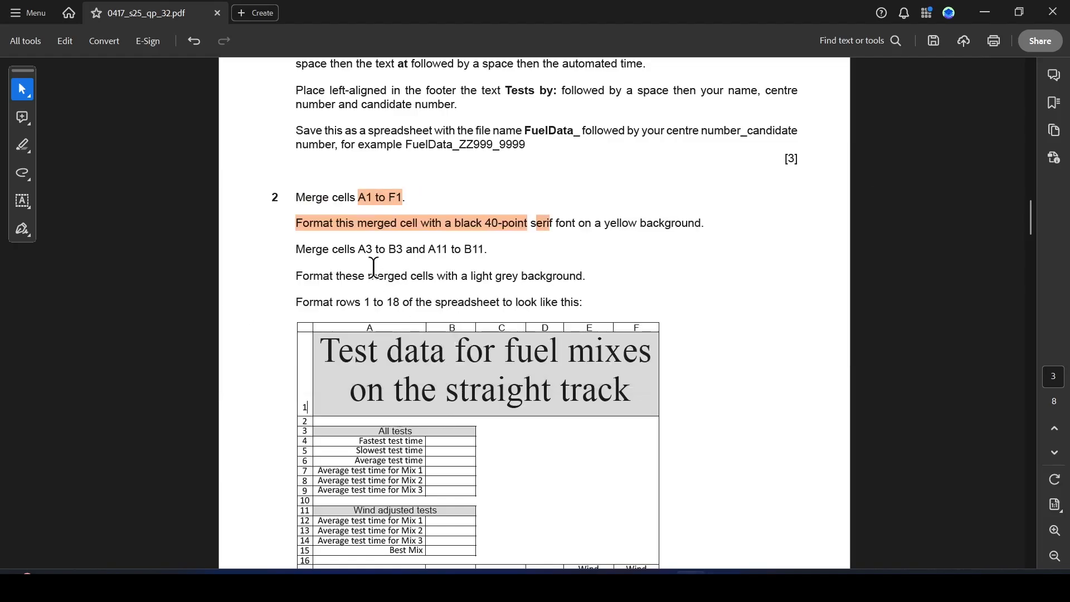
pyautogui.hotkey('alt', 'Tab')
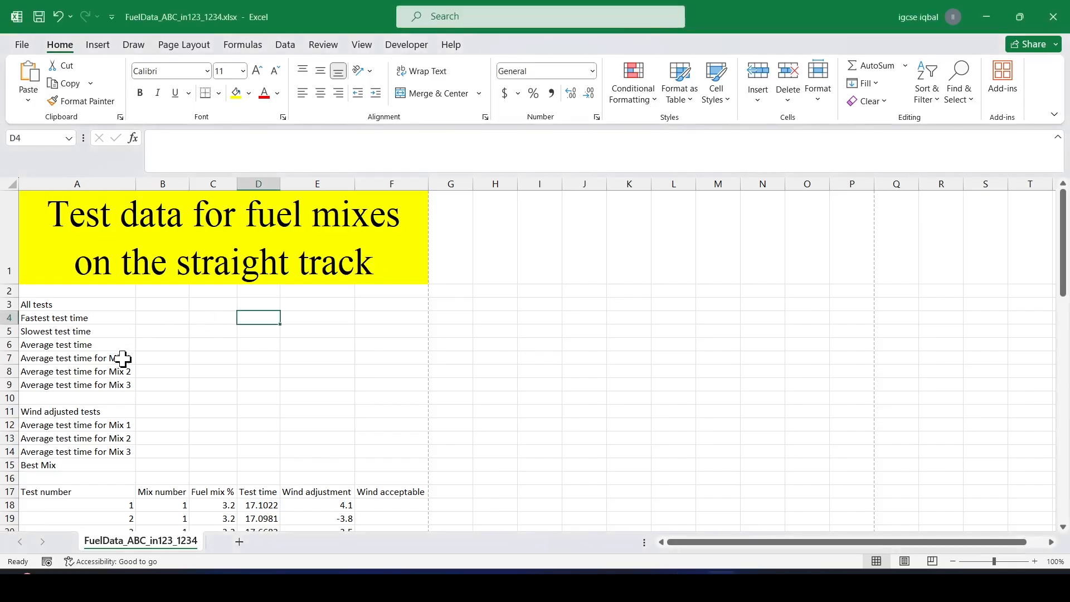
pyautogui.moveTo(44, 308); pyautogui.dragTo(183, 305)
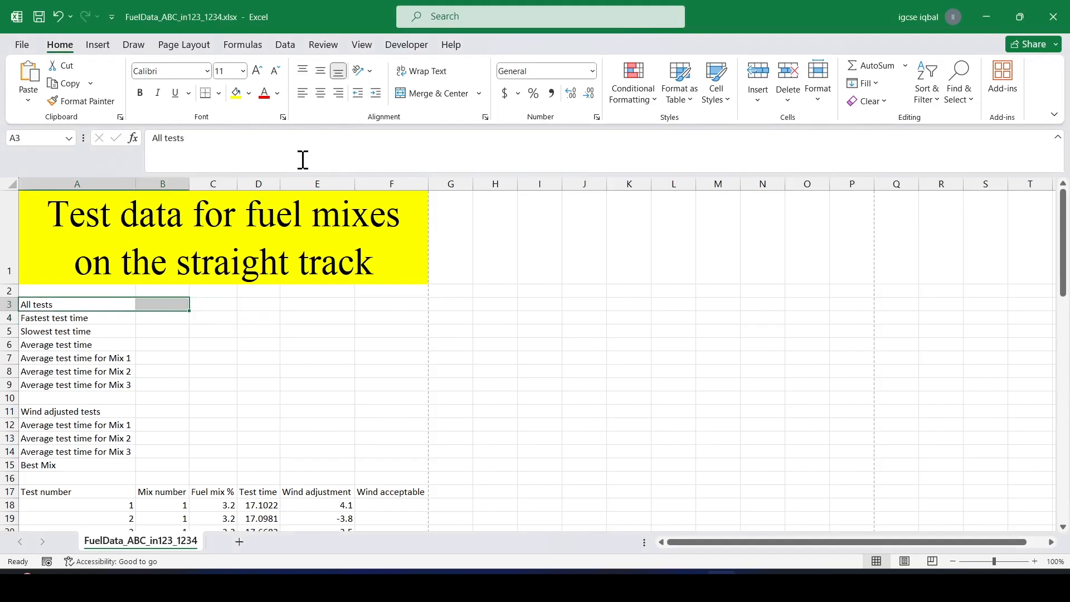
pyautogui.click(429, 94)
pyautogui.click(196, 347)
# Merge and centre cells A11 to B11.
pyautogui.hotkey('alt', 'Tab')
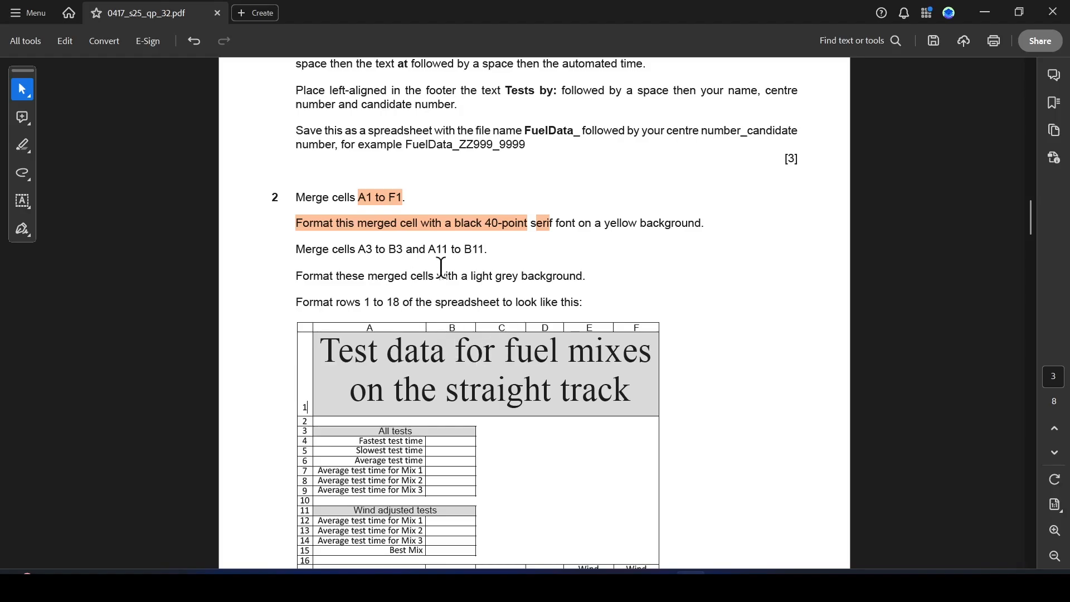
pyautogui.moveTo(426, 249); pyautogui.dragTo(484, 249)
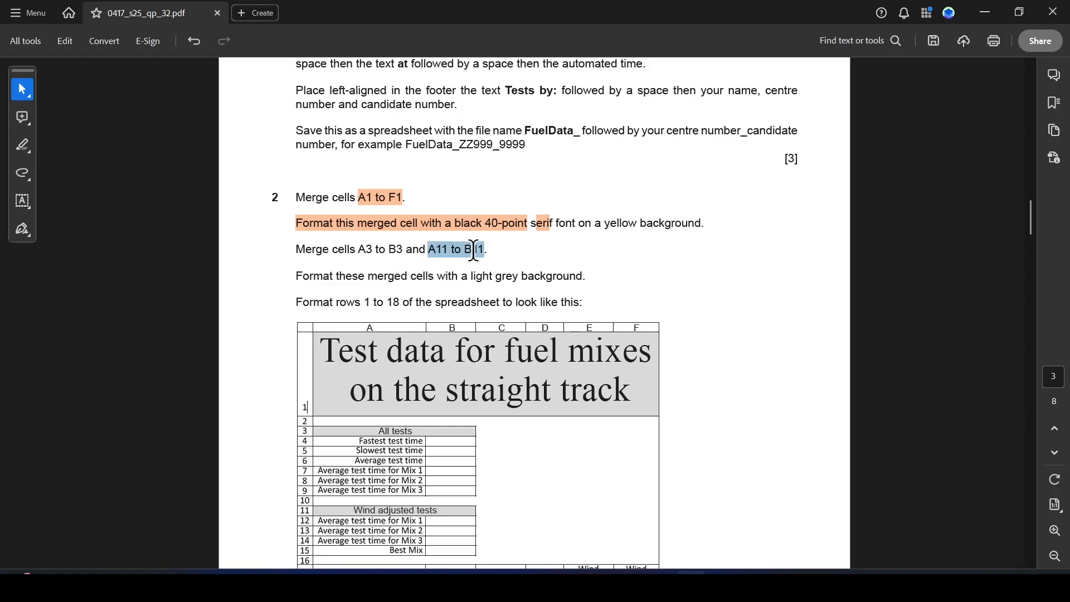
pyautogui.click(524, 277)
pyautogui.hotkey('alt', 'Tab')
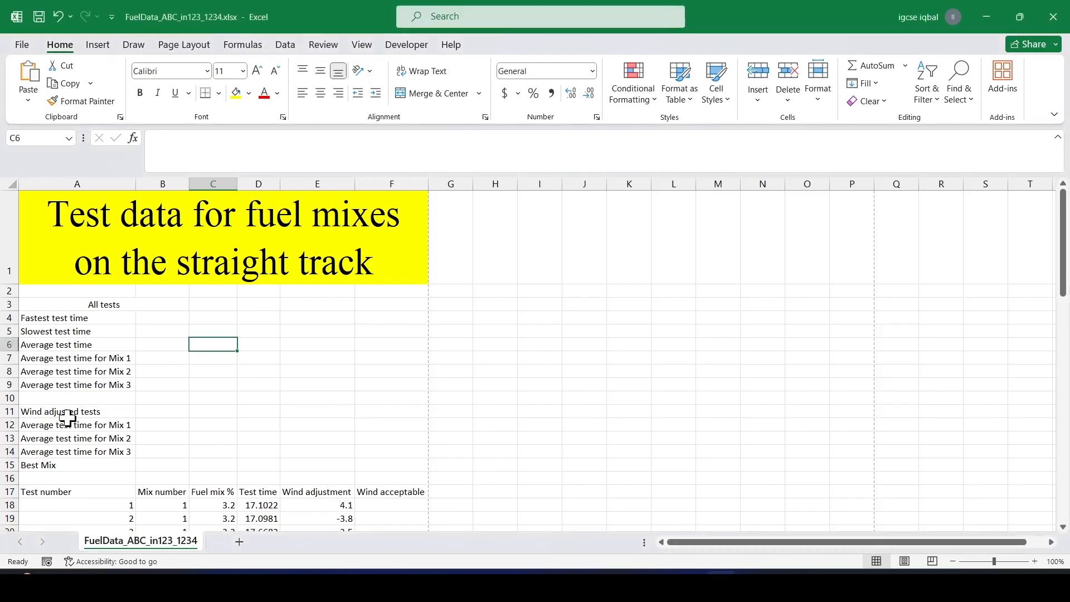
pyautogui.moveTo(68, 413); pyautogui.dragTo(183, 413)
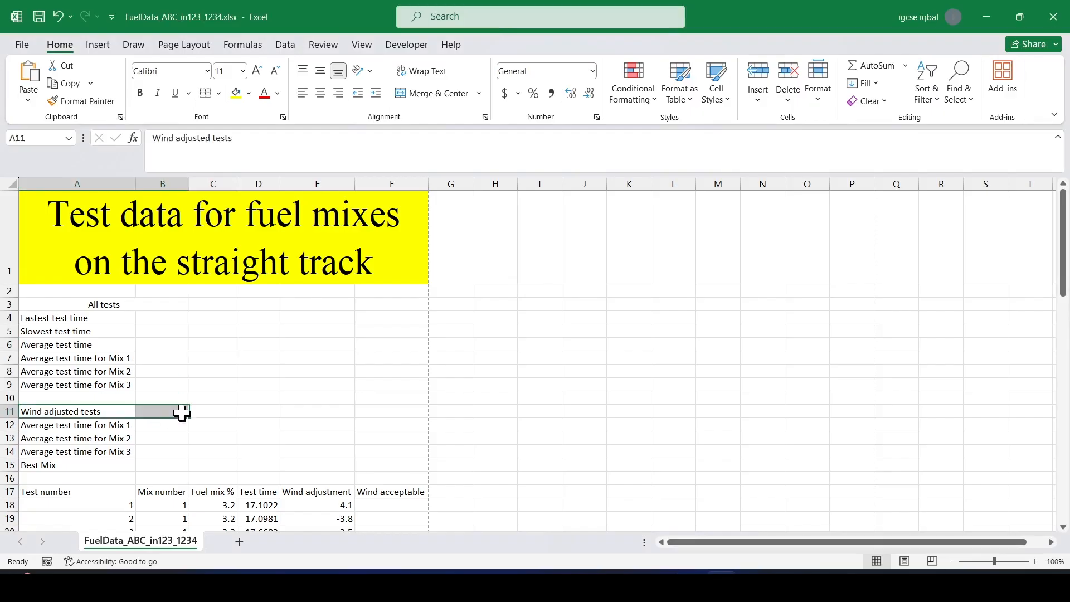
pyautogui.click(438, 93)
pyautogui.click(199, 369)
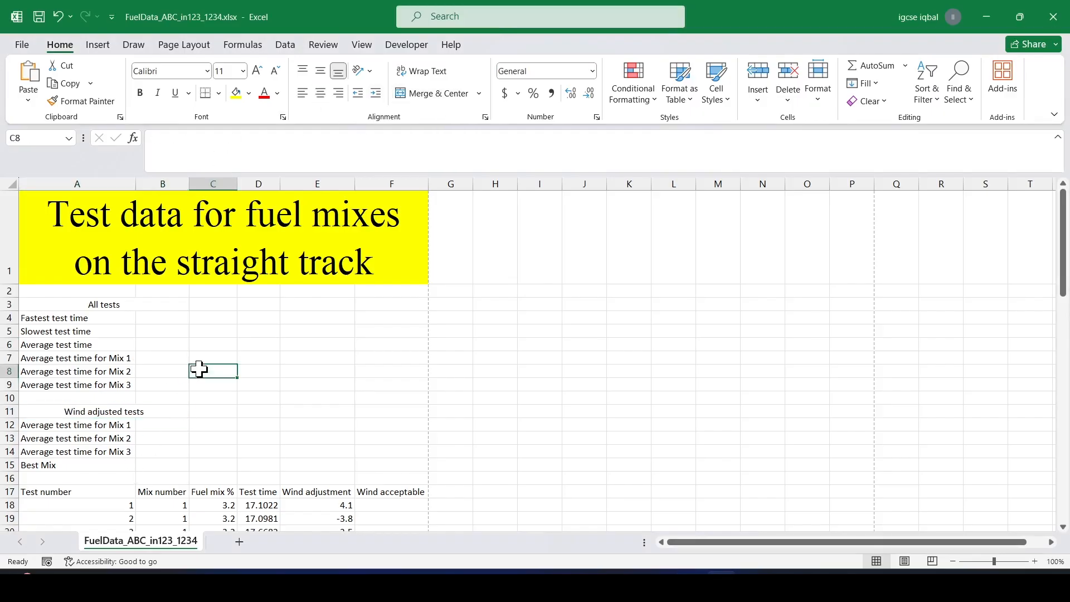
# Read the task paper's instructions and sample layout for formatting rows 1 to 18.
pyautogui.hotkey('alt', 'Tab')
pyautogui.scroll(-3, 397, 326)
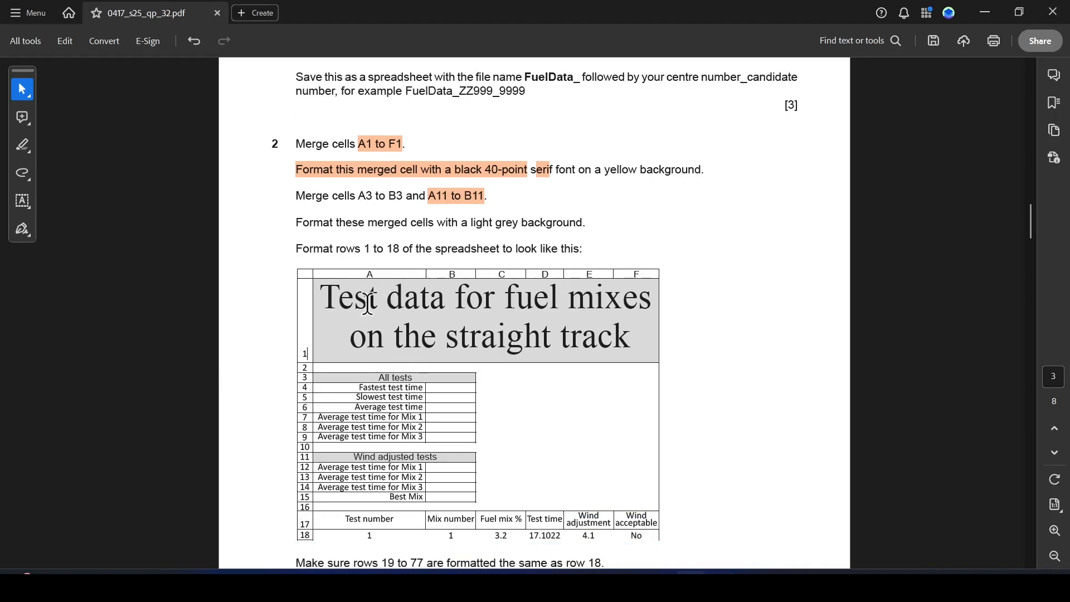
pyautogui.moveTo(358, 223); pyautogui.dragTo(583, 223)
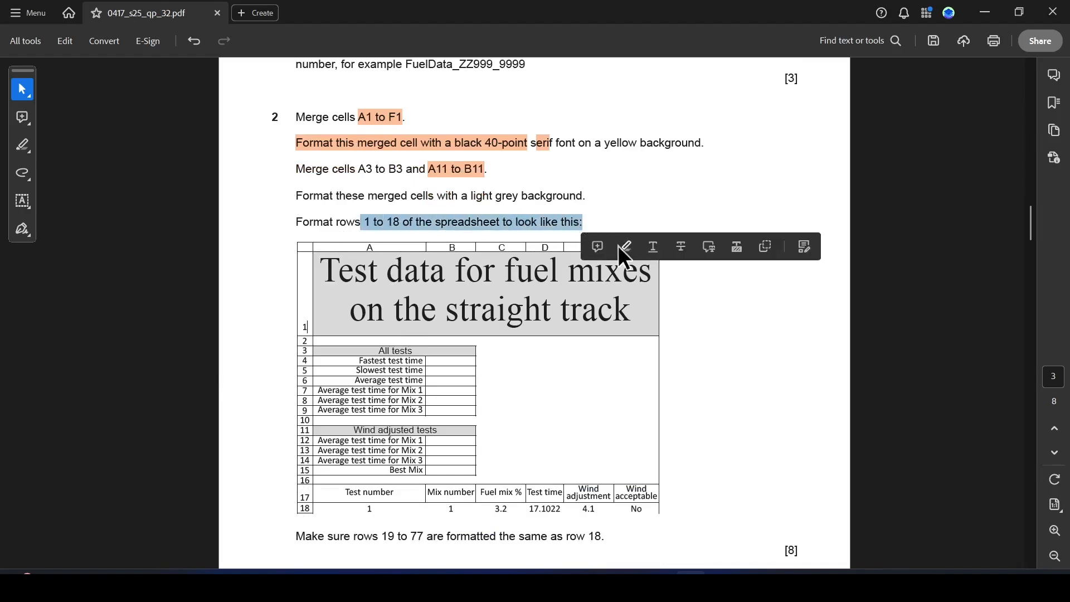
pyautogui.click(549, 303)
pyautogui.hotkey('alt', 'Tab')
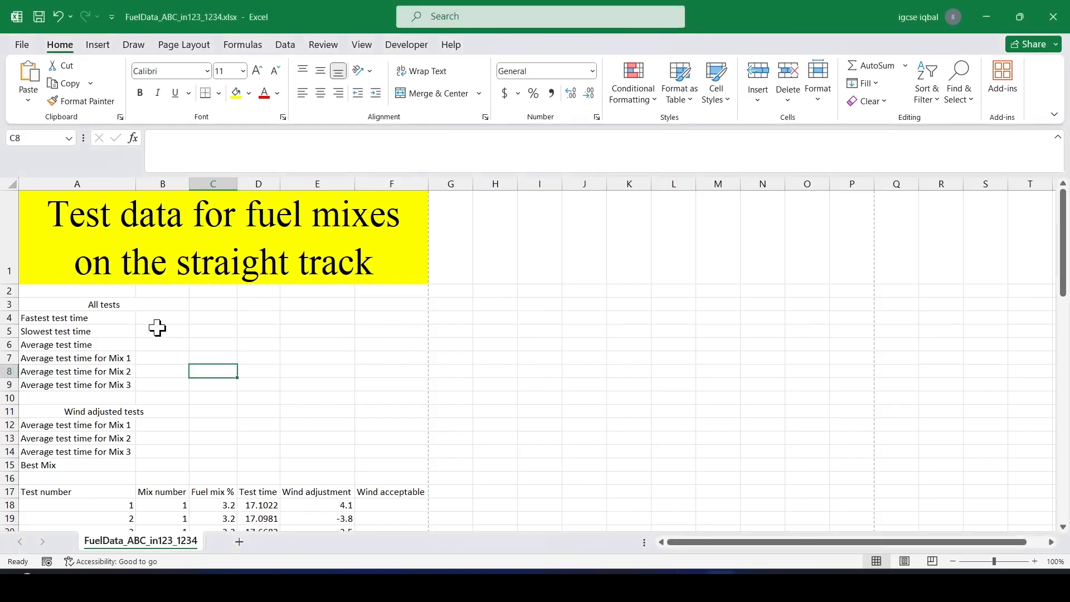
pyautogui.click(102, 305)
pyautogui.click(249, 93)
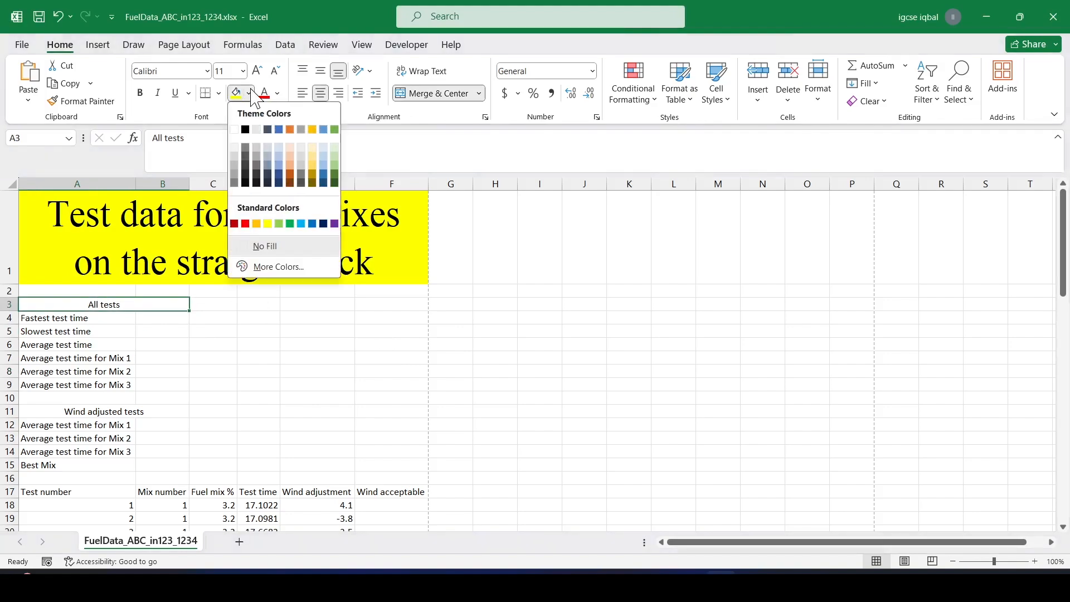
pyautogui.hotkey('alt', 'Tab')
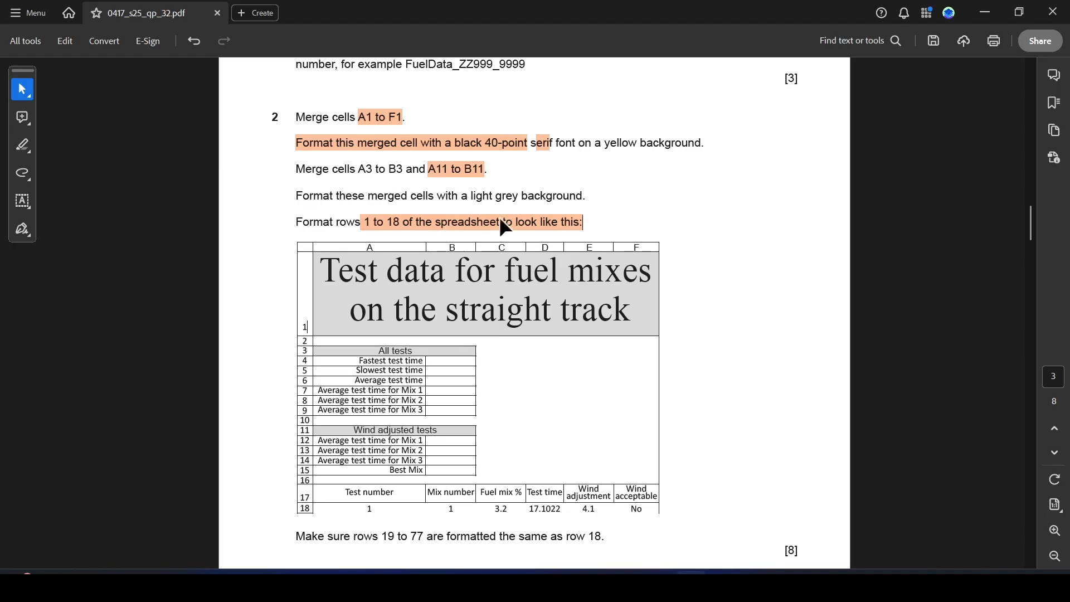
pyautogui.scroll(-2, 494, 377)
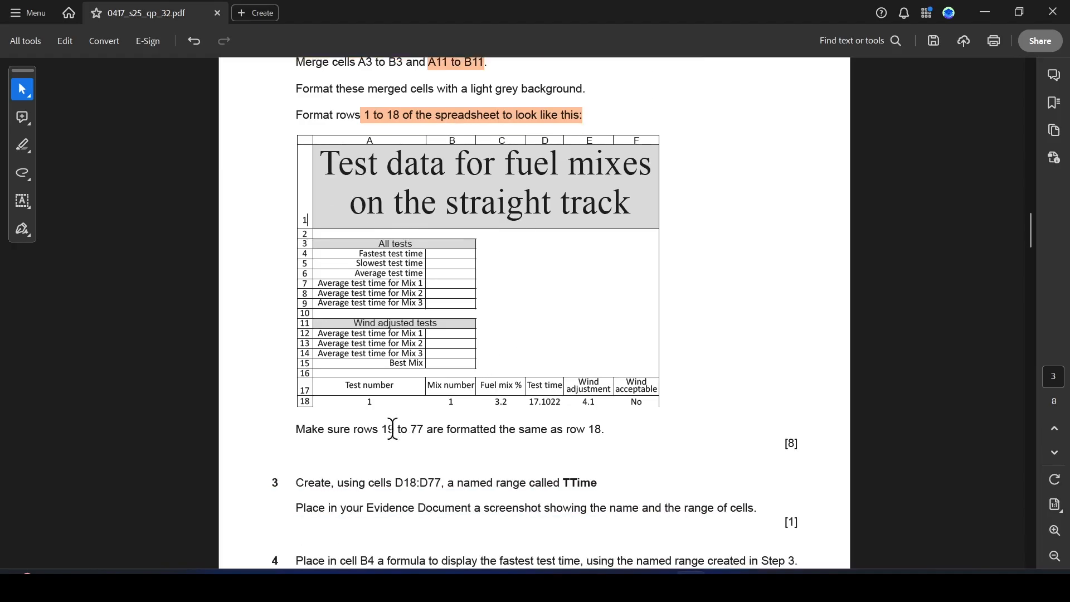
pyautogui.scroll(1, 528, 368)
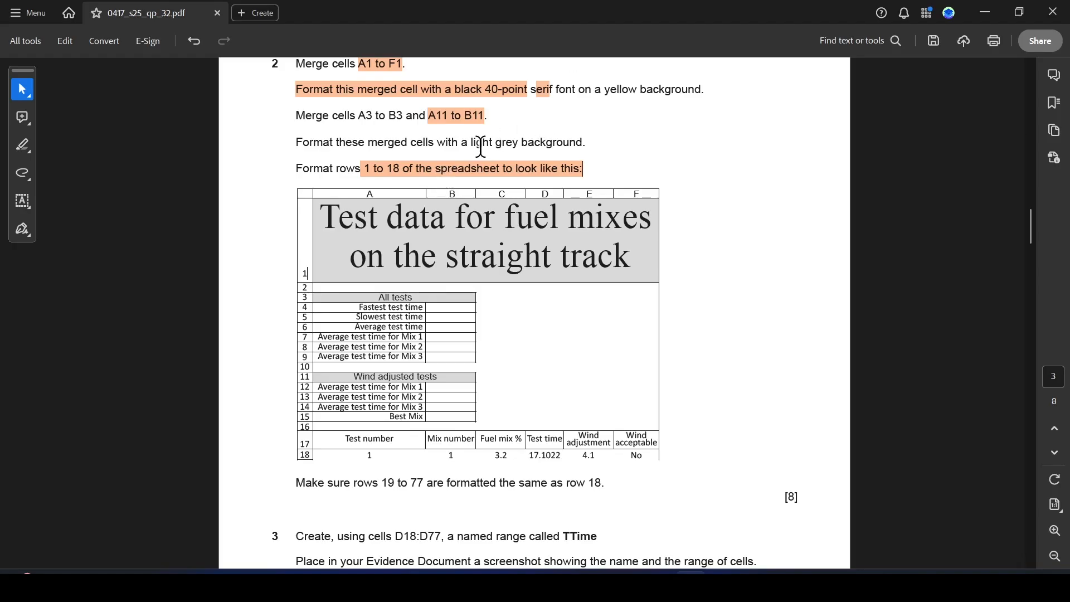
# Fill the merged cells A3 and A11 with a light grey background.
pyautogui.moveTo(497, 145); pyautogui.dragTo(548, 144)
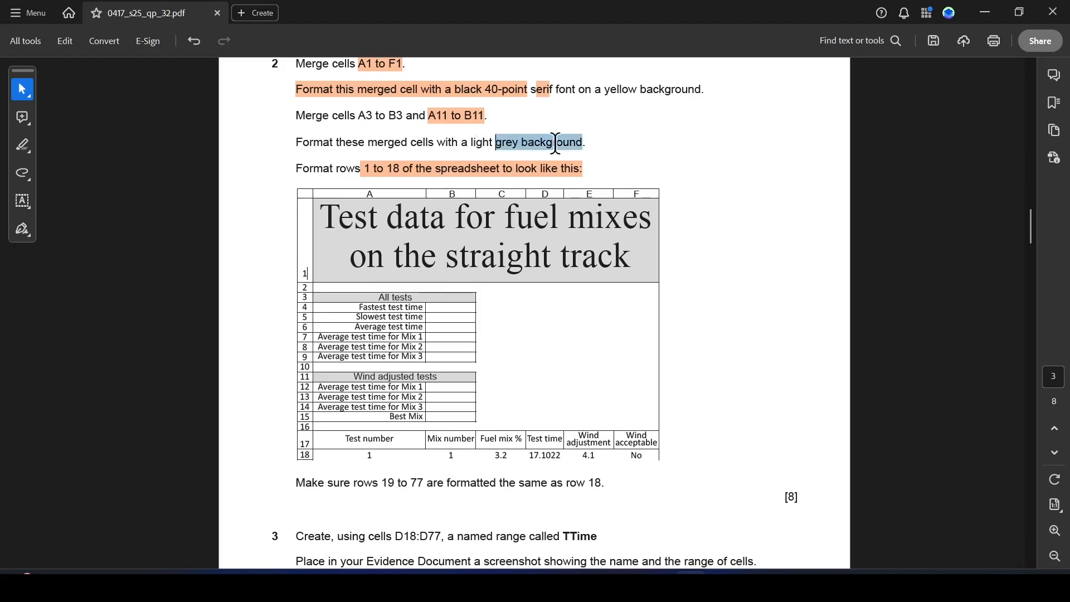
pyautogui.click(601, 166)
pyautogui.hotkey('alt', 'Tab')
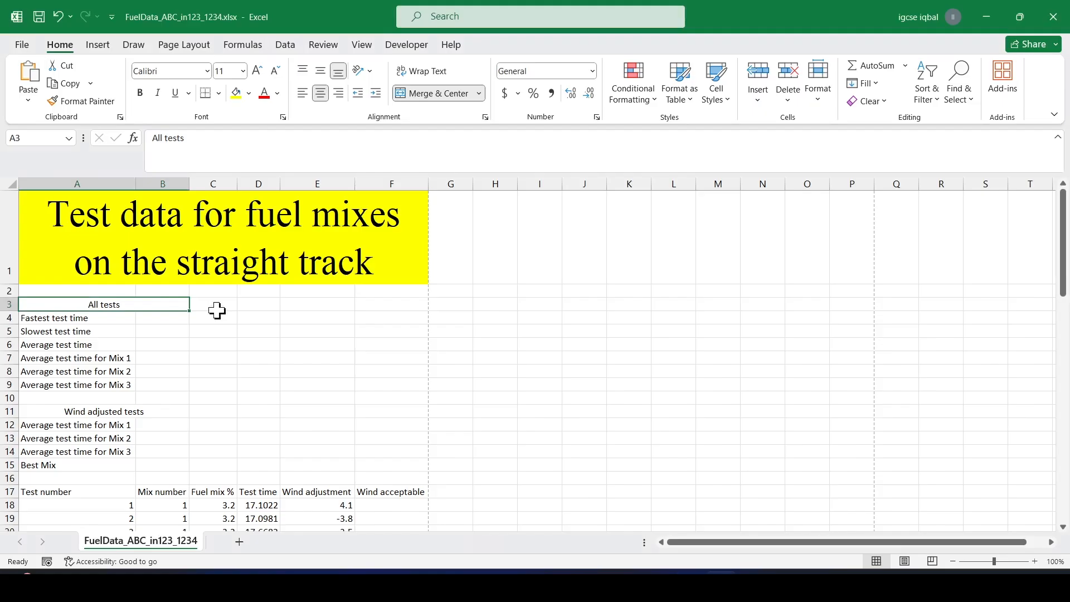
pyautogui.click(249, 93)
pyautogui.click(243, 167)
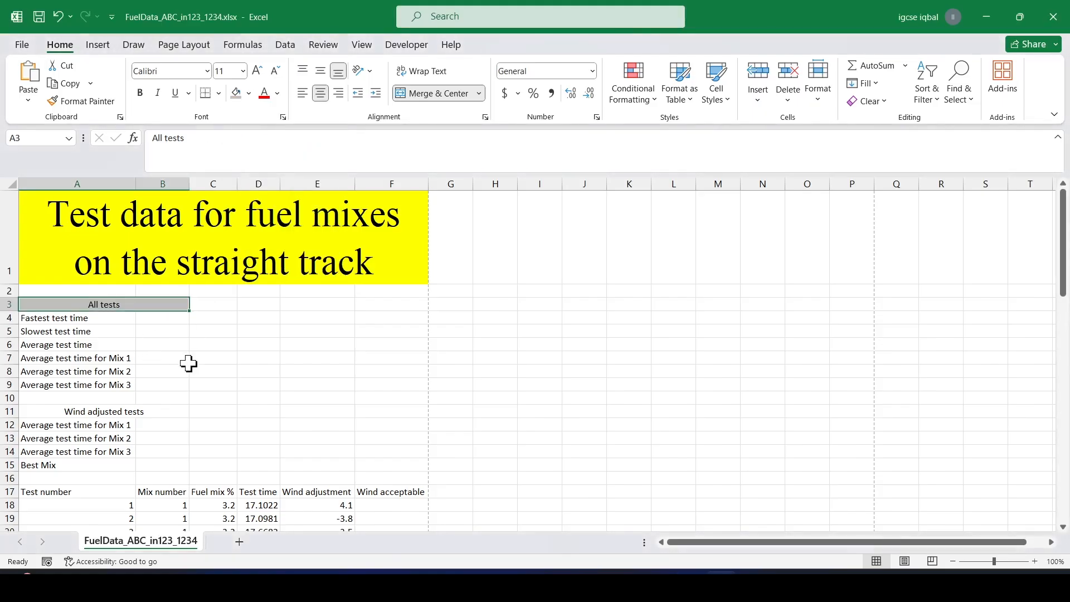
pyautogui.click(119, 409)
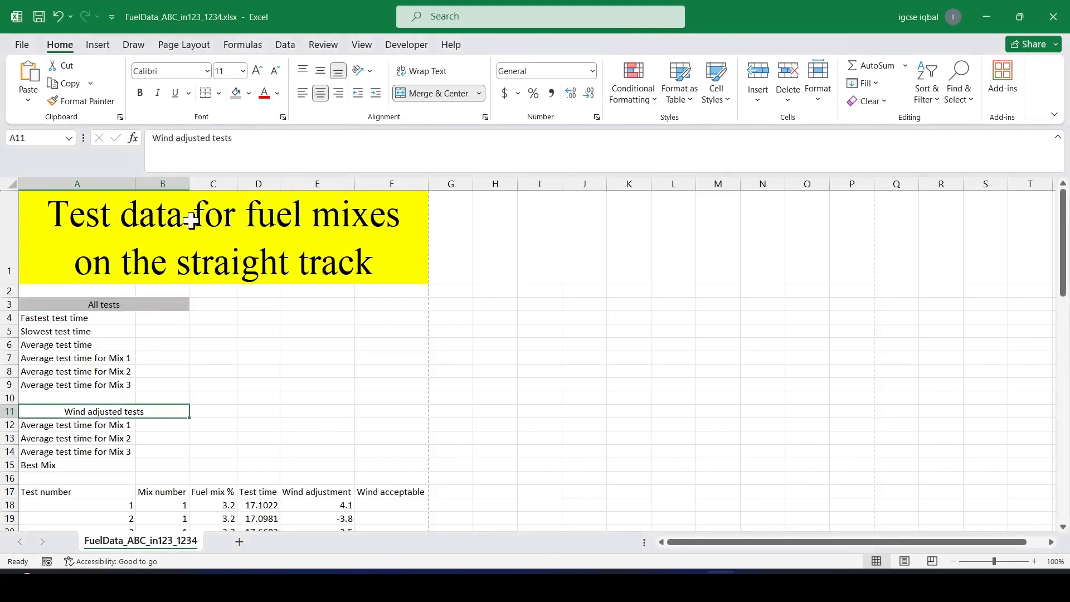
pyautogui.click(236, 93)
# Apply all borders to the ranges A3:B9 and A11:B15.
pyautogui.hotkey('alt', 'Tab')
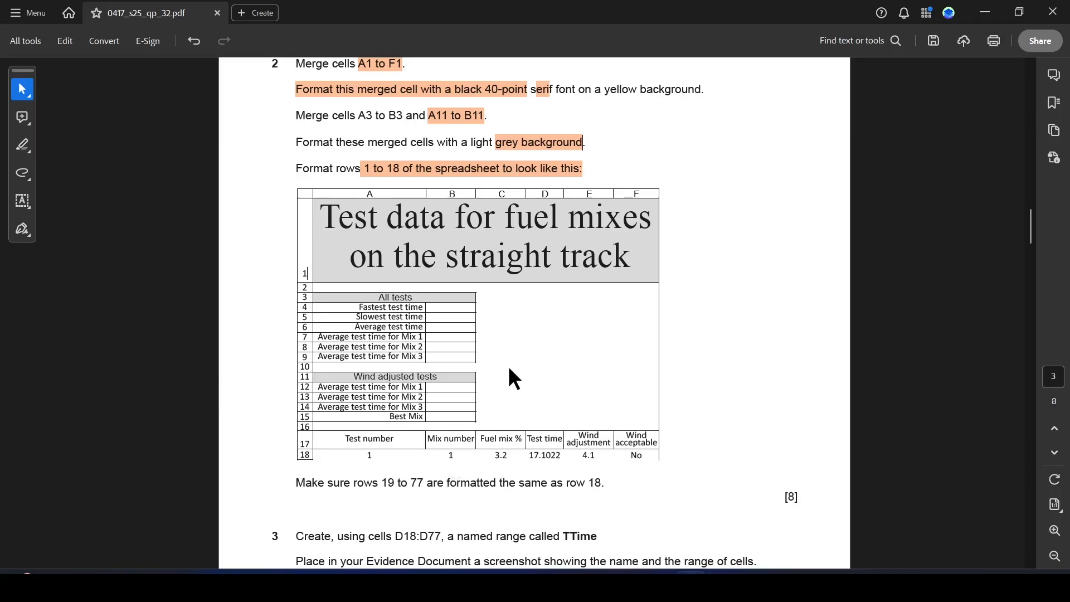
pyautogui.hotkey('alt', 'Tab')
pyautogui.moveTo(158, 303); pyautogui.dragTo(155, 383)
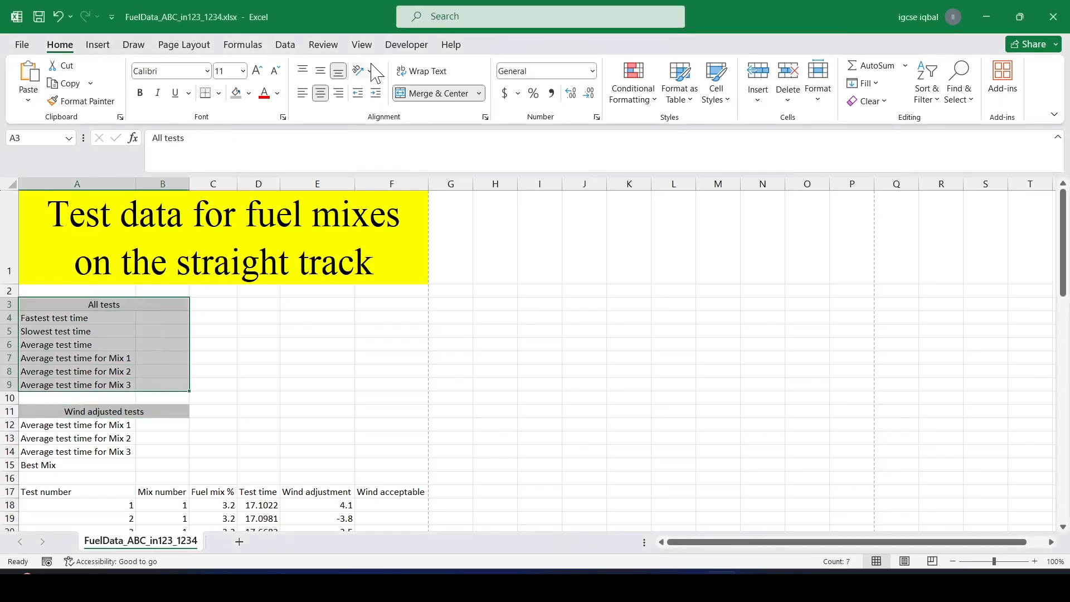
pyautogui.click(218, 93)
pyautogui.click(241, 235)
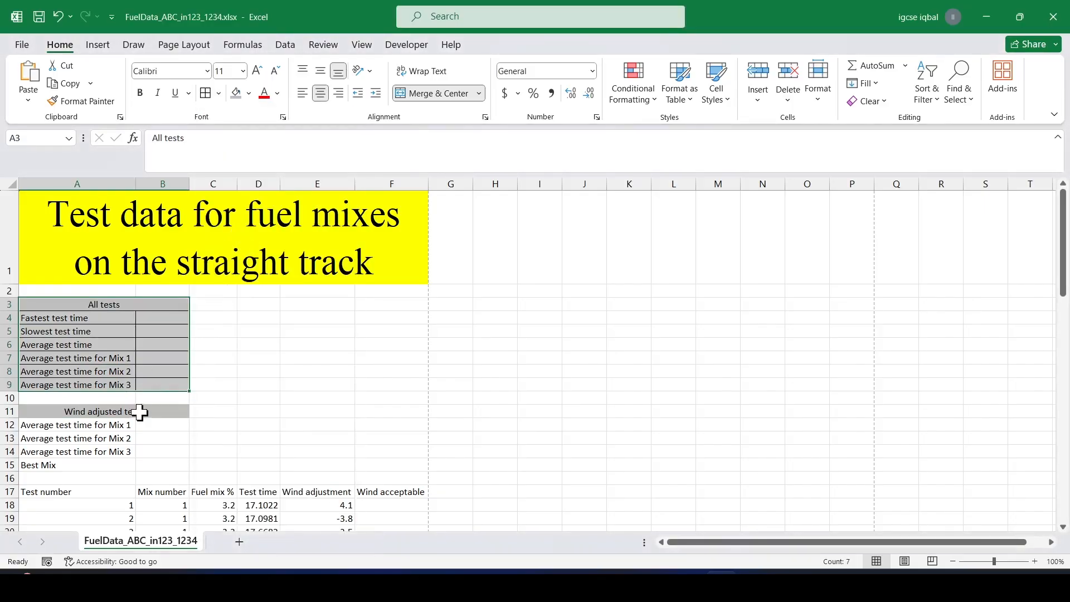
pyautogui.moveTo(130, 415); pyautogui.dragTo(138, 465)
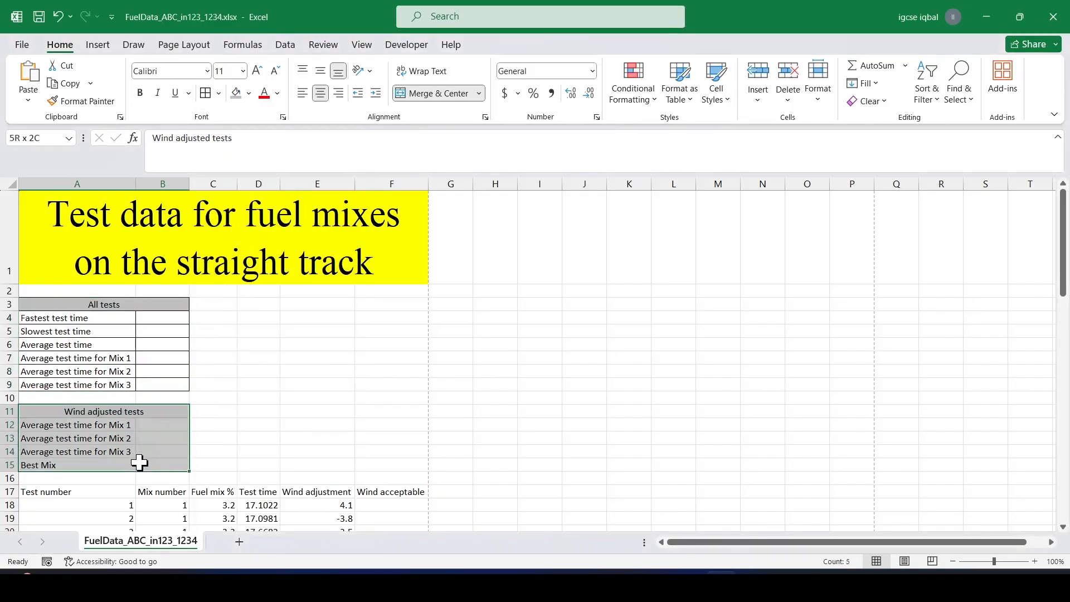
pyautogui.click(205, 94)
# Narrow columns E and F and wrap the Wind adjustment and Wind acceptable headings in E17:F17.
pyautogui.hotkey('alt', 'Tab')
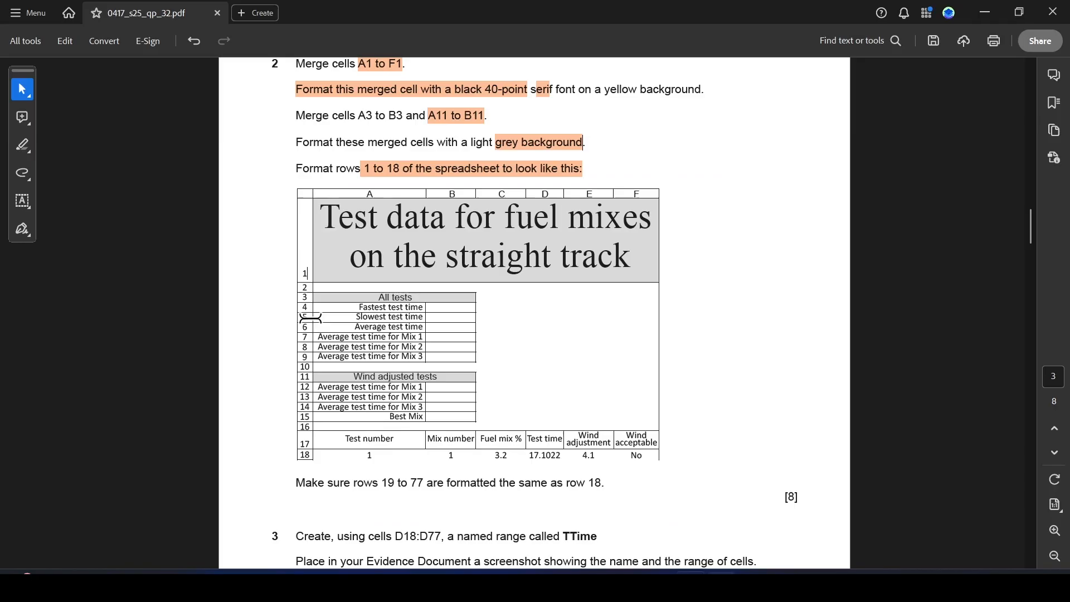
pyautogui.hotkey('alt', 'Tab')
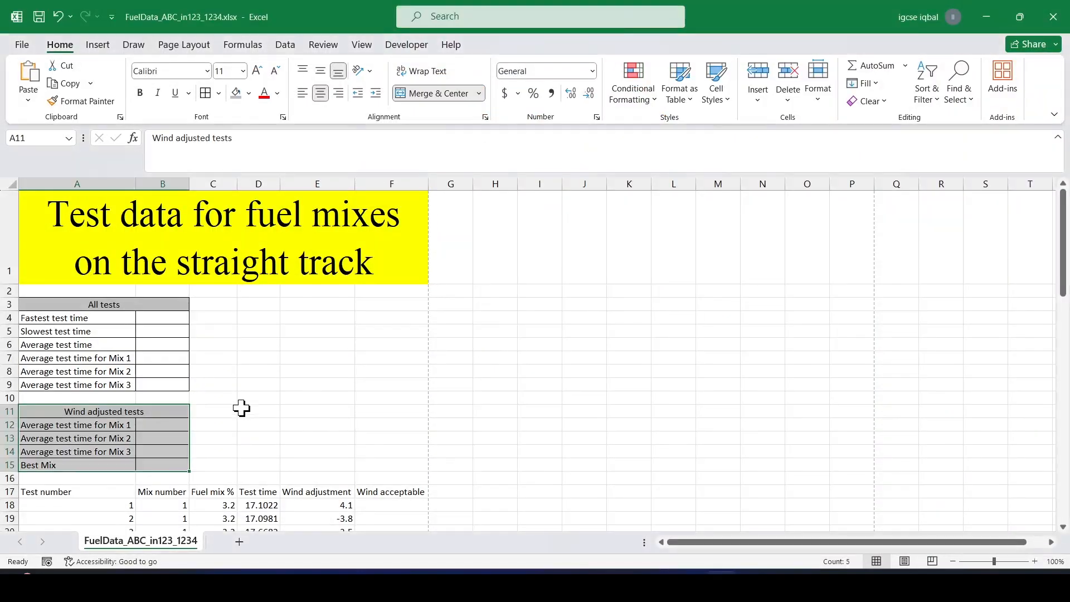
pyautogui.hotkey('alt', 'Tab')
pyautogui.scroll(-1, 325, 346)
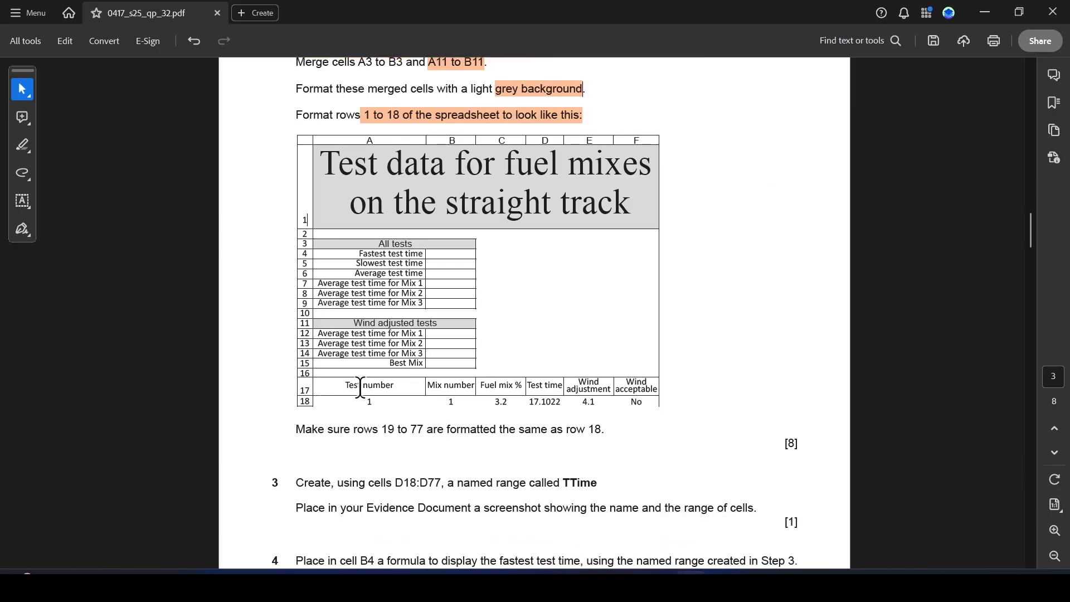
pyautogui.hotkey('alt', 'Tab')
pyautogui.moveTo(321, 495); pyautogui.dragTo(394, 492)
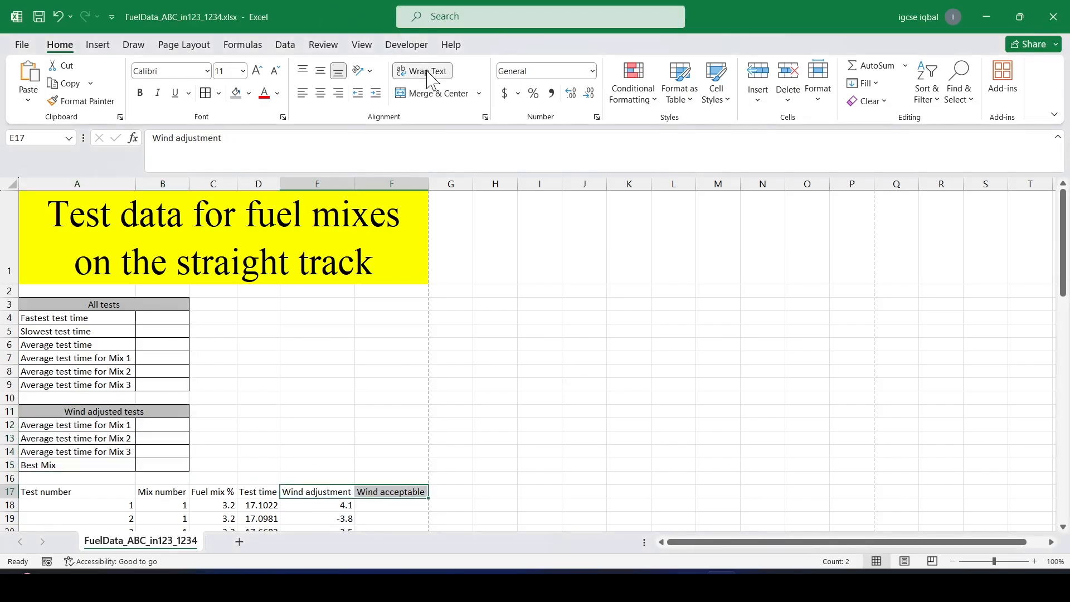
pyautogui.moveTo(355, 184); pyautogui.dragTo(344, 192)
pyautogui.moveTo(418, 188); pyautogui.dragTo(407, 189)
pyautogui.click(307, 492)
pyautogui.moveTo(335, 487); pyautogui.dragTo(356, 490)
pyautogui.click(320, 93)
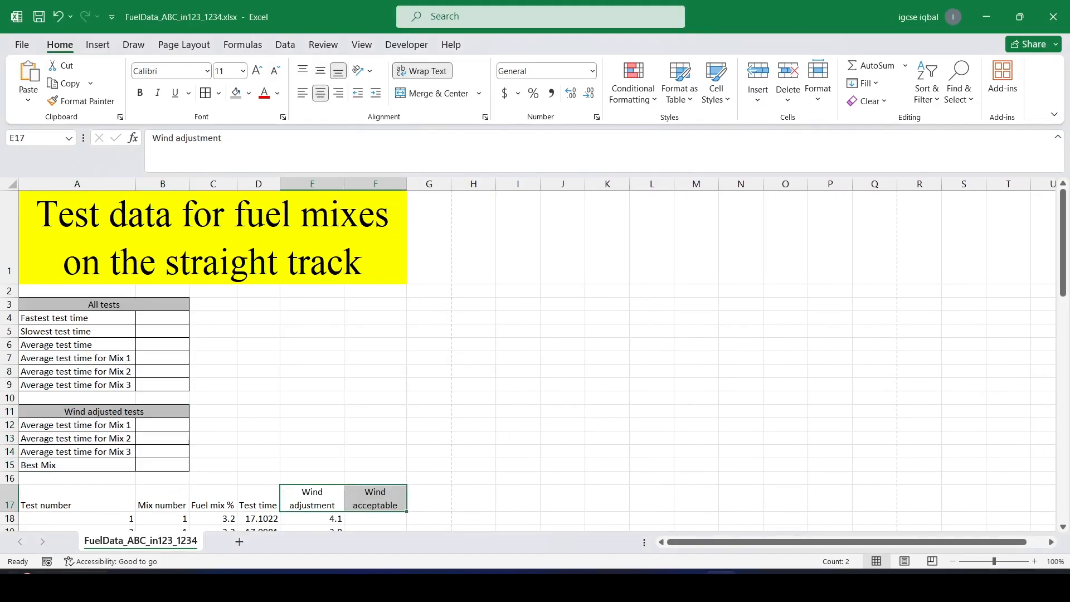
# Vertically centre the headings in row 17 across A17 to F17.
pyautogui.click(96, 495)
pyautogui.scroll(-2, 188, 417)
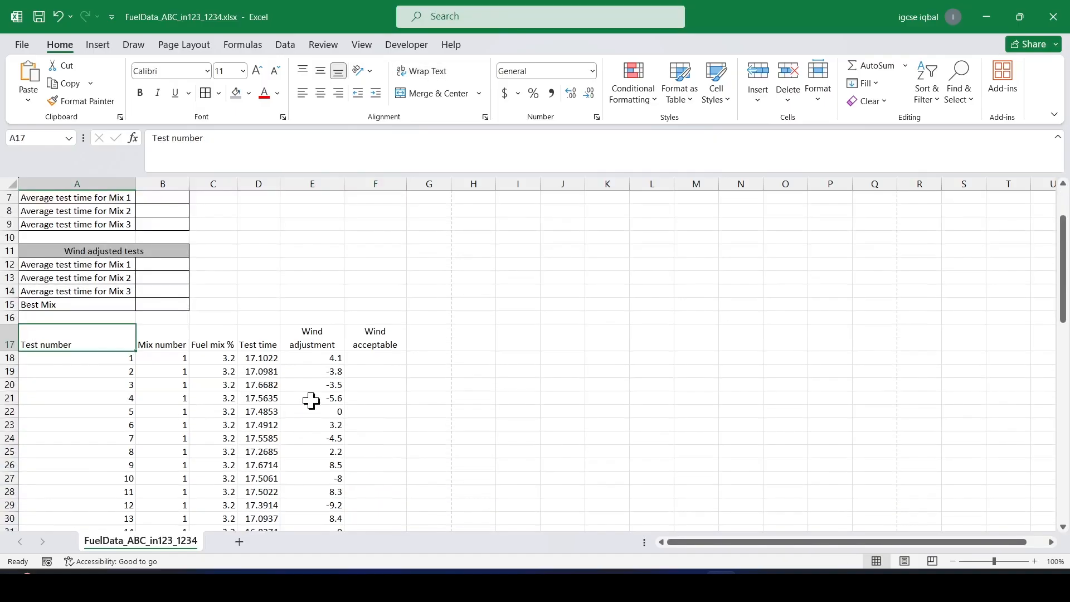
pyautogui.hotkey('alt', 'Tab')
pyautogui.hotkey('alt', 'Tab')
pyautogui.hotkey('alt', 'Tab')
pyautogui.hotkey('alt', 'Tab')
pyautogui.moveTo(65, 334); pyautogui.dragTo(372, 329)
pyautogui.hotkey('alt', 'Tab')
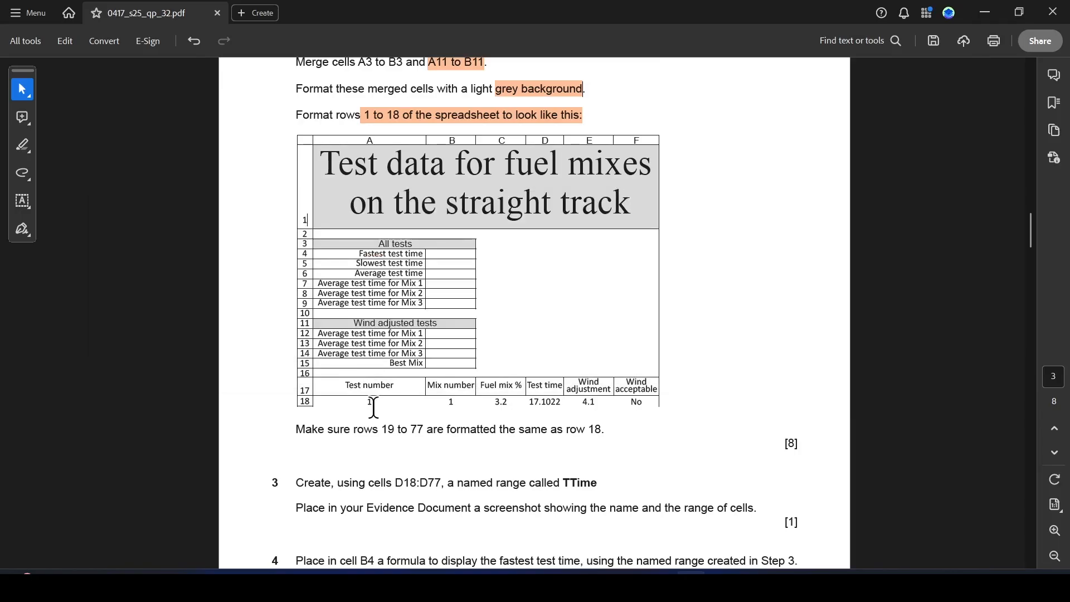
pyautogui.hotkey('alt', 'Tab')
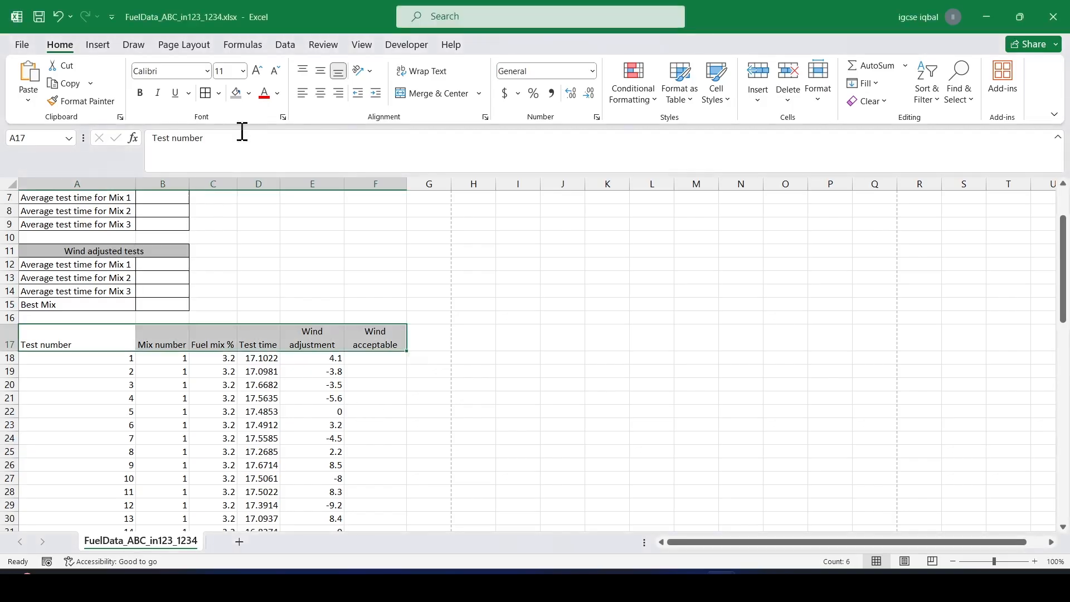
pyautogui.click(321, 71)
pyautogui.click(319, 277)
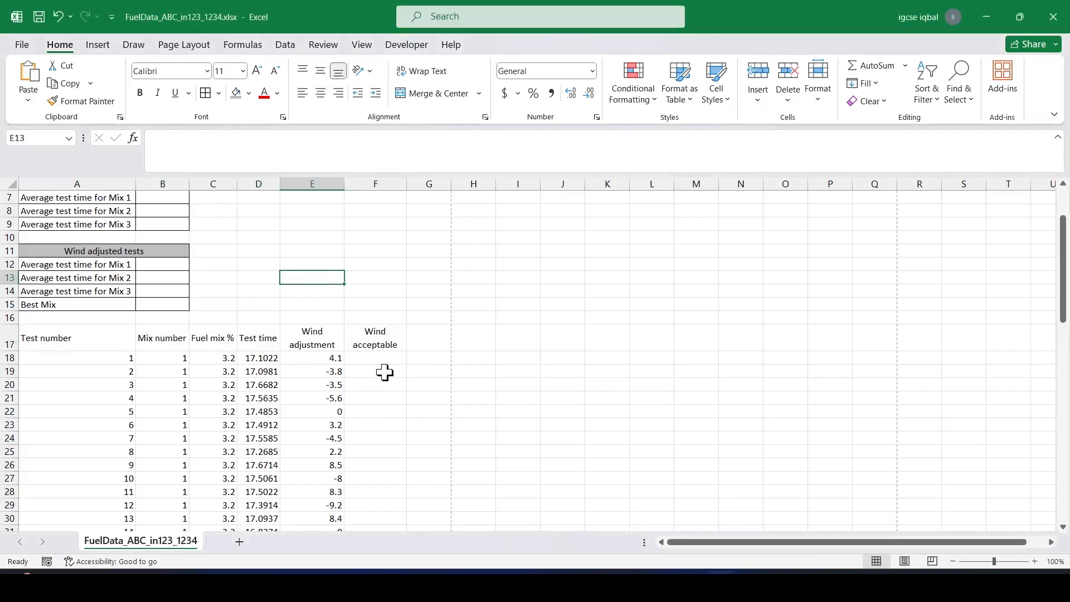
# Apply all borders to the data table range A17:F77.
pyautogui.hotkey('alt', 'Tab')
pyautogui.hotkey('alt', 'Tab')
pyautogui.moveTo(75, 340); pyautogui.dragTo(351, 453)
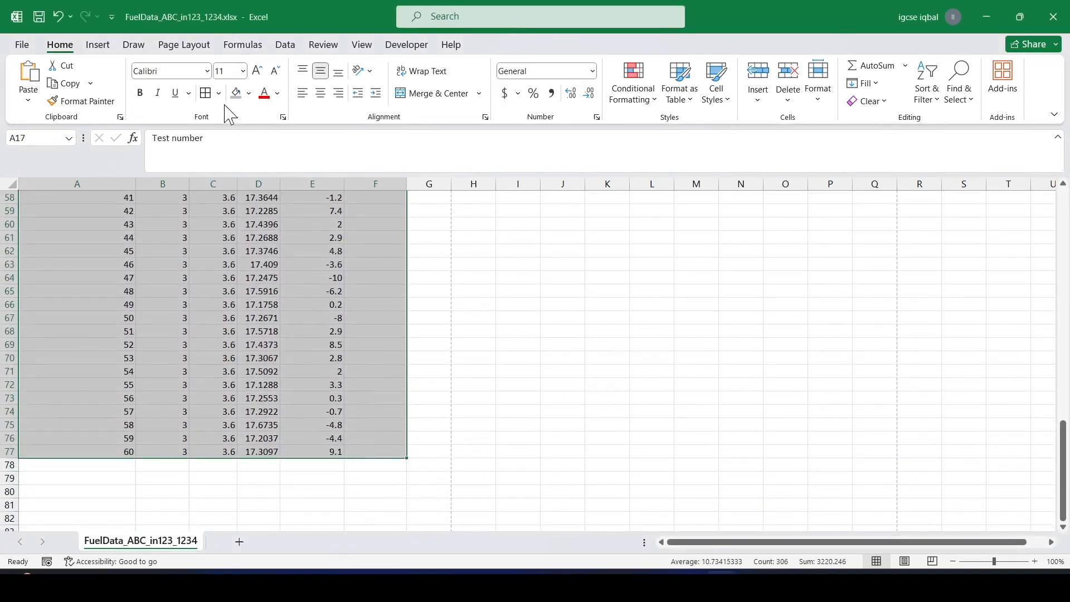
pyautogui.scroll(19, 255, 327)
pyautogui.scroll(-1, 248, 388)
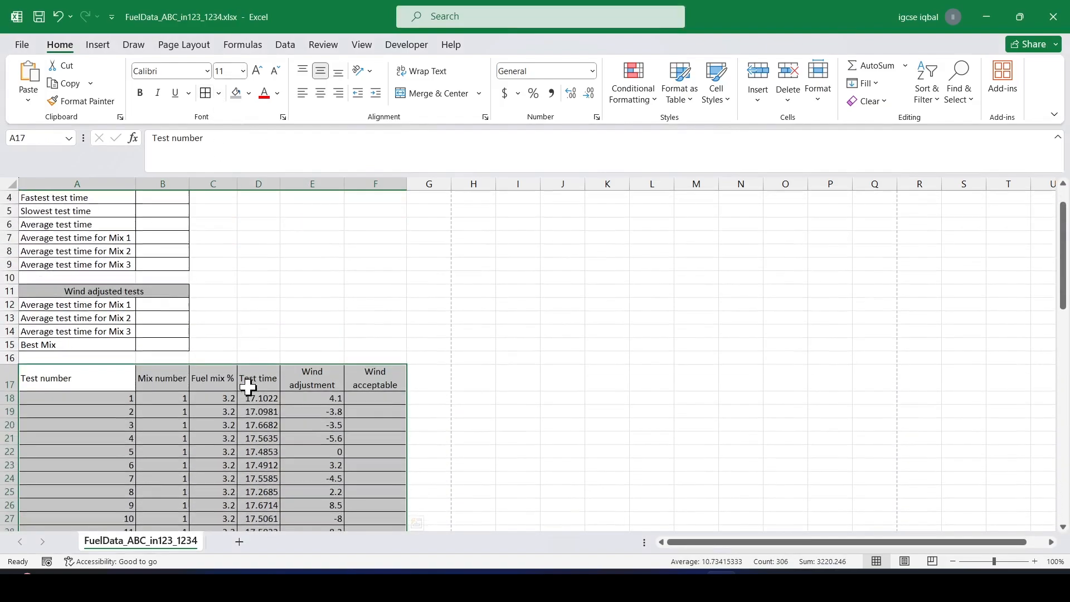
pyautogui.click(259, 318)
# Read the exam paper's instructions for formatting rows 19 to 77 and creating the named range, highlighting key details.
pyautogui.hotkey('alt', 'Tab')
pyautogui.scroll(-3, 278, 348)
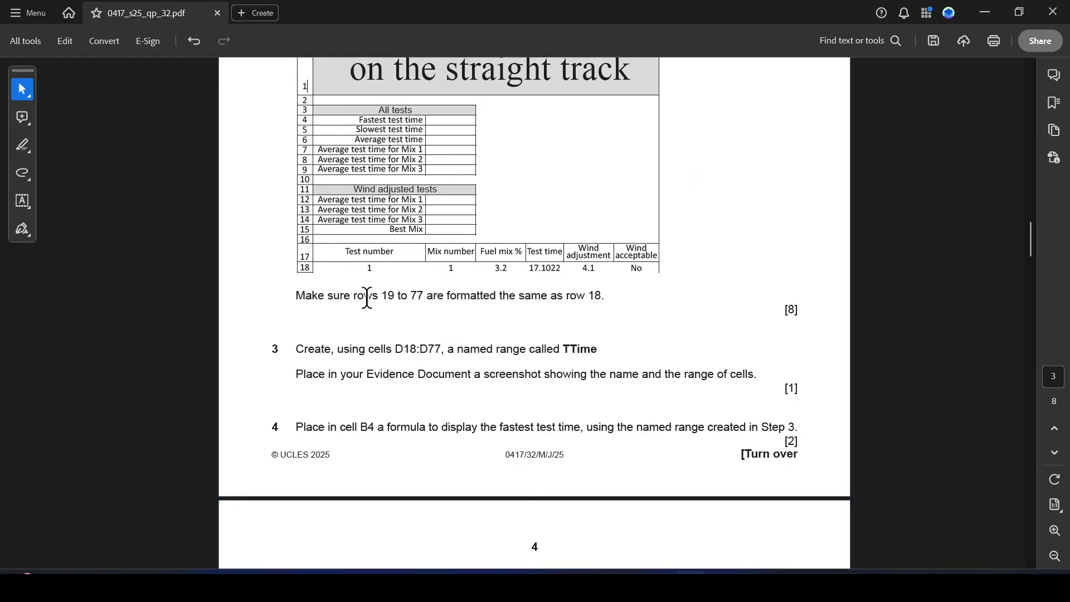
pyautogui.moveTo(382, 294); pyautogui.dragTo(446, 296)
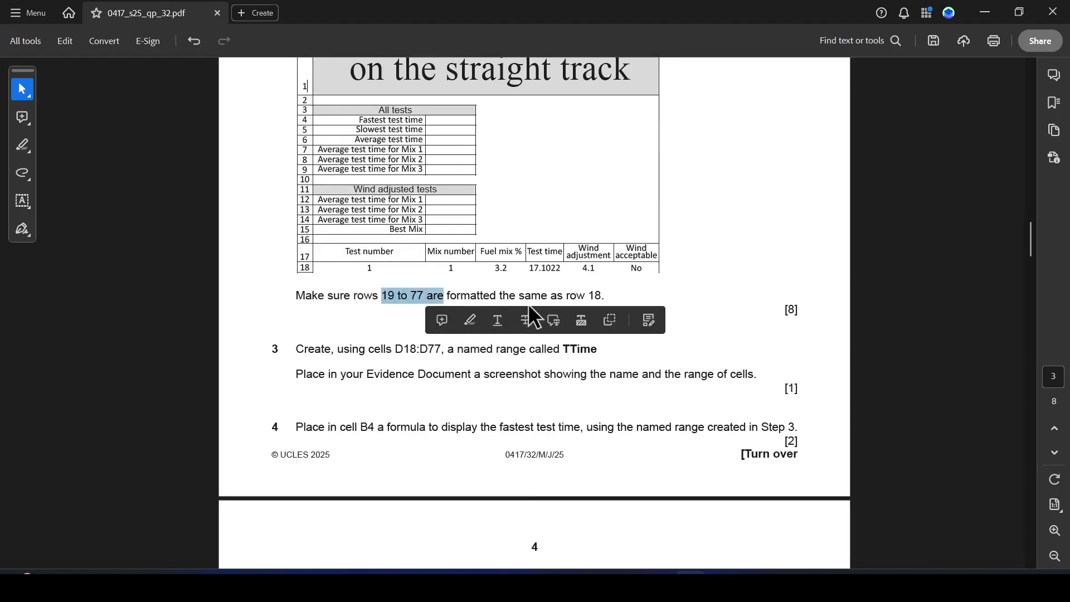
pyautogui.click(612, 299)
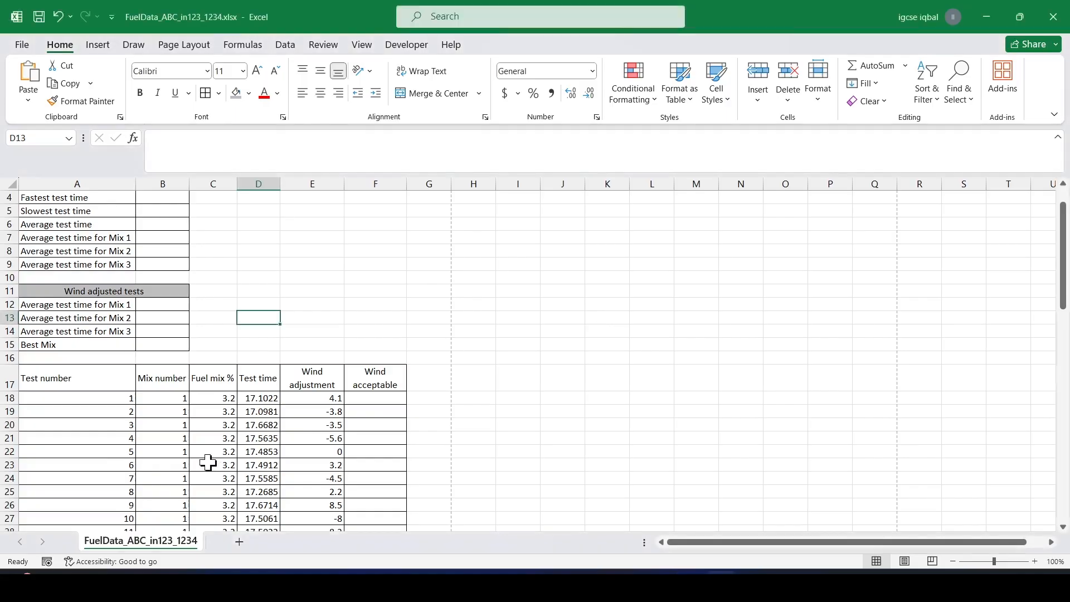
pyautogui.scroll(-2, 108, 407)
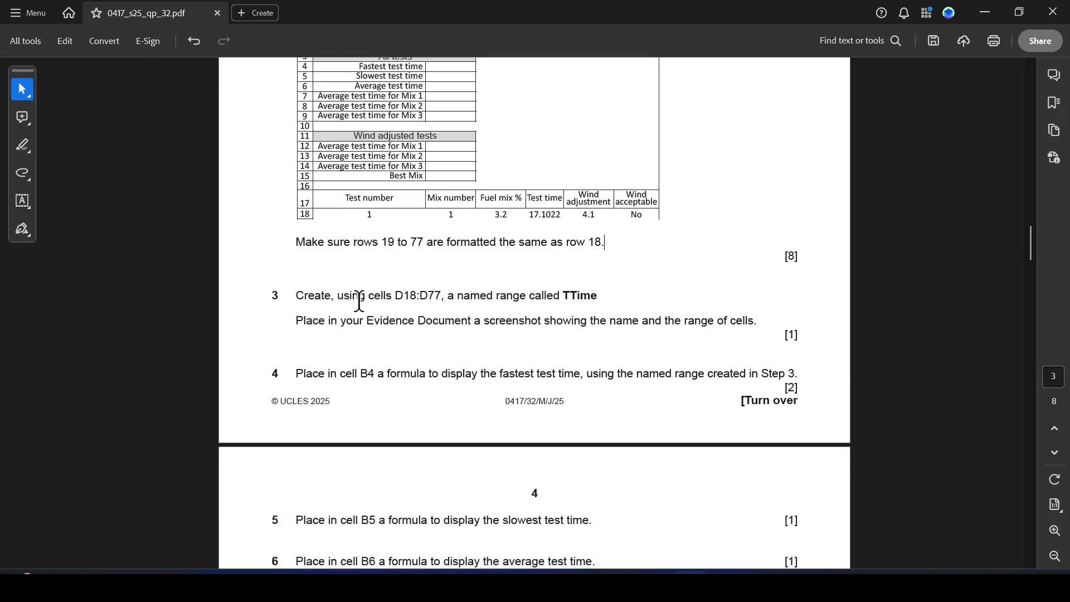
pyautogui.moveTo(394, 297); pyautogui.dragTo(447, 296)
pyautogui.click(486, 318)
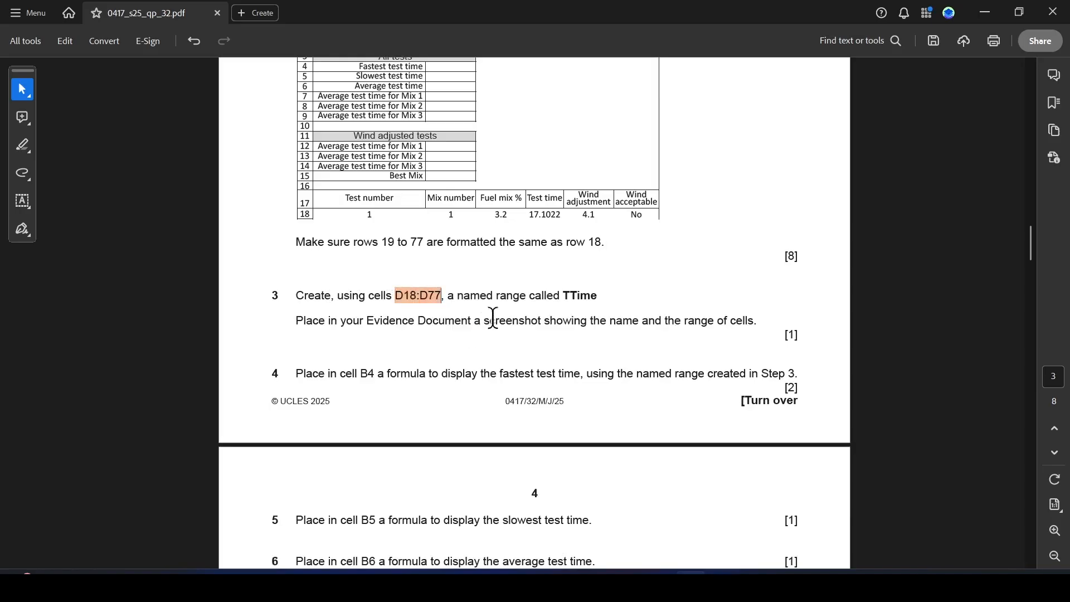
pyautogui.moveTo(560, 297); pyautogui.dragTo(599, 301)
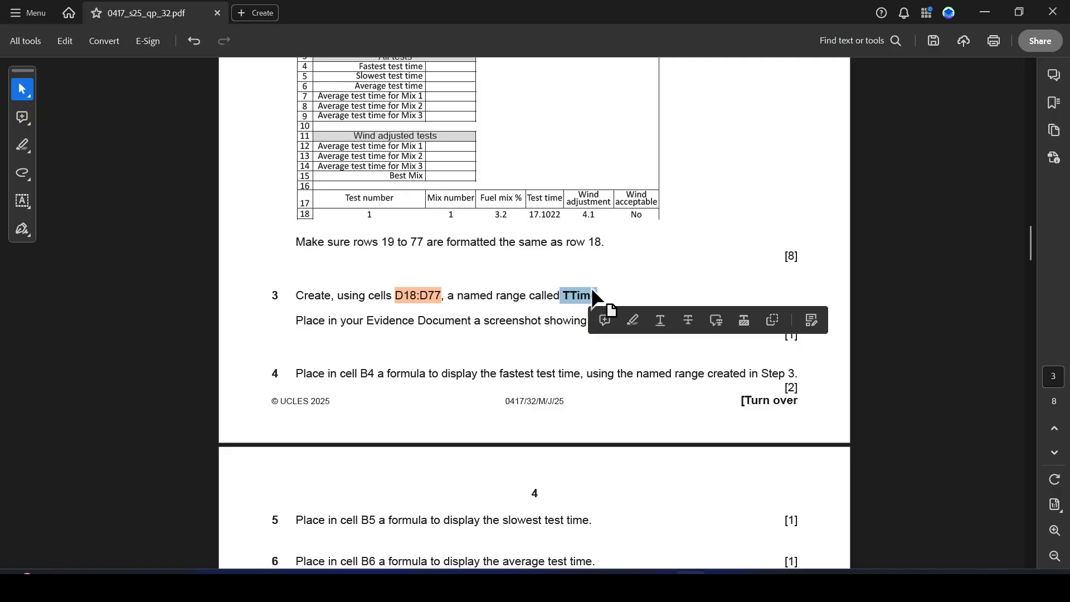
# Define a named range called TTime for cells D18:D77.
pyautogui.hotkey('alt', 'Tab')
pyautogui.scroll(-1, 339, 318)
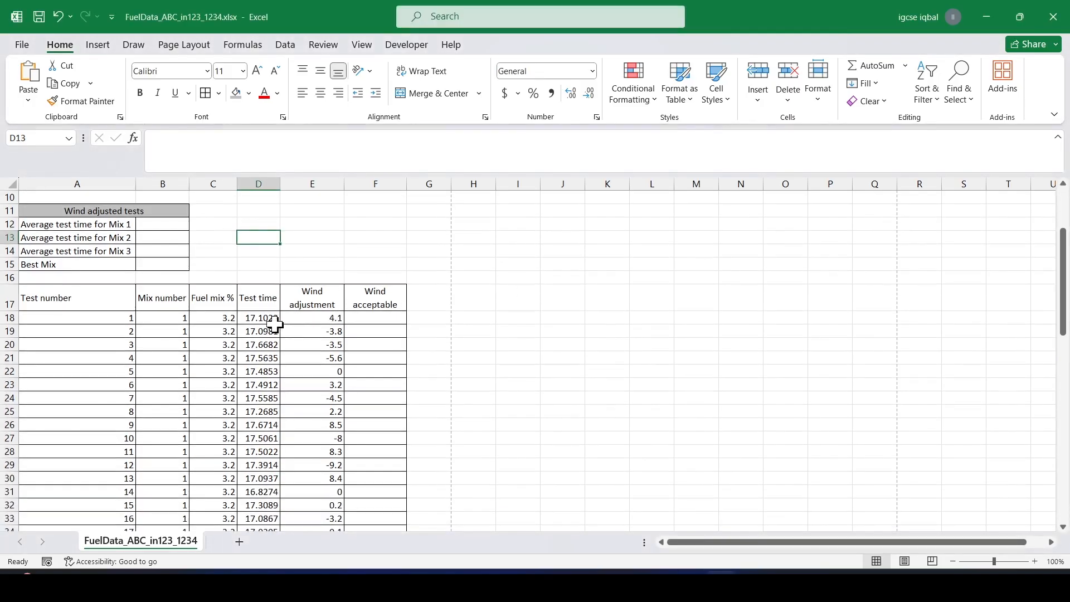
pyautogui.moveTo(271, 322); pyautogui.dragTo(245, 507)
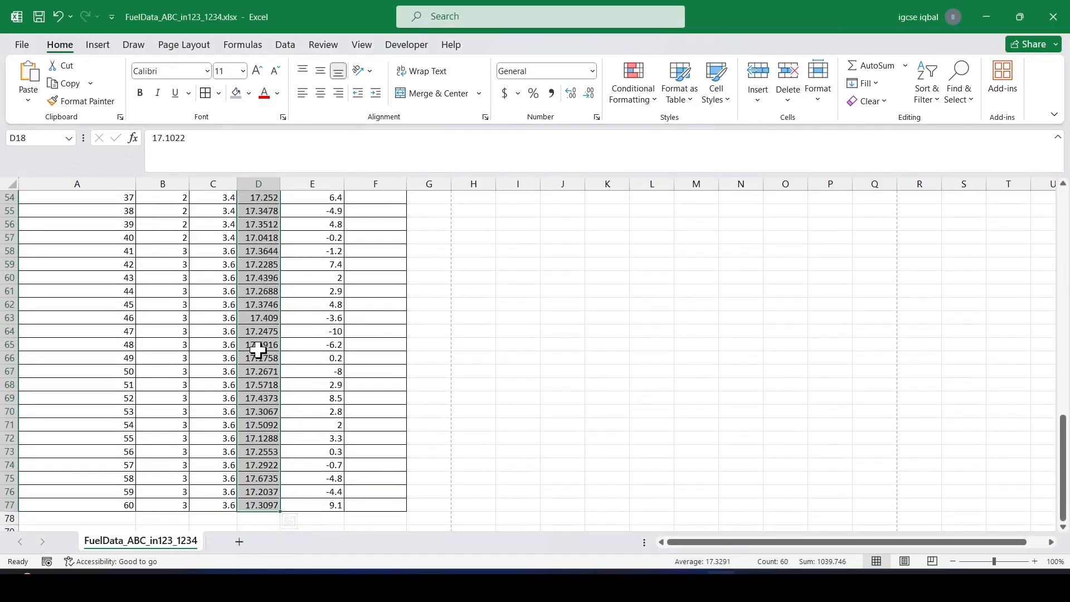
pyautogui.rightClick(254, 286)
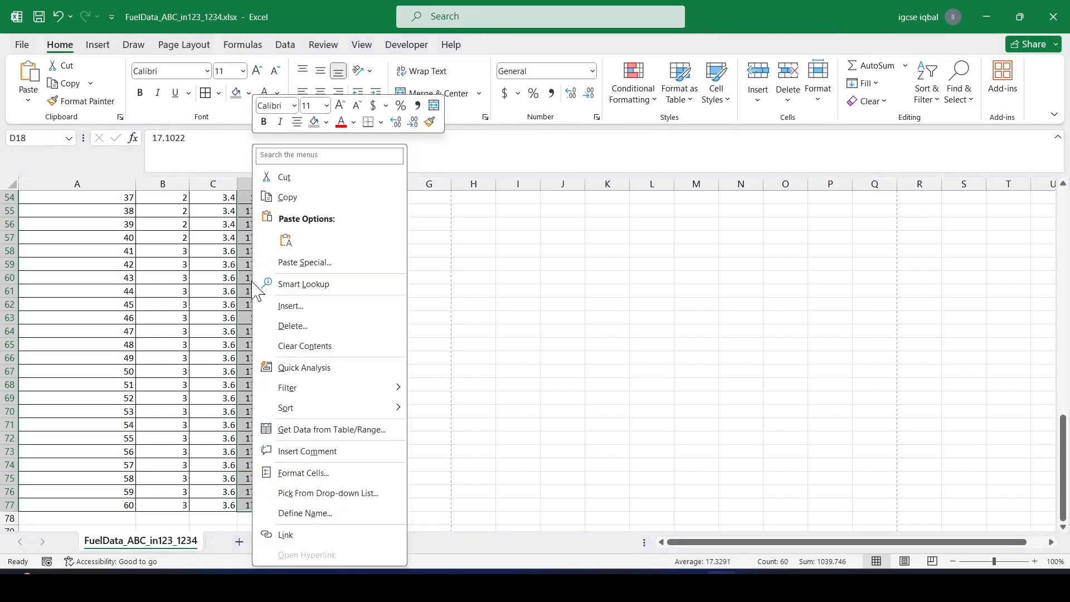
pyautogui.click(298, 512)
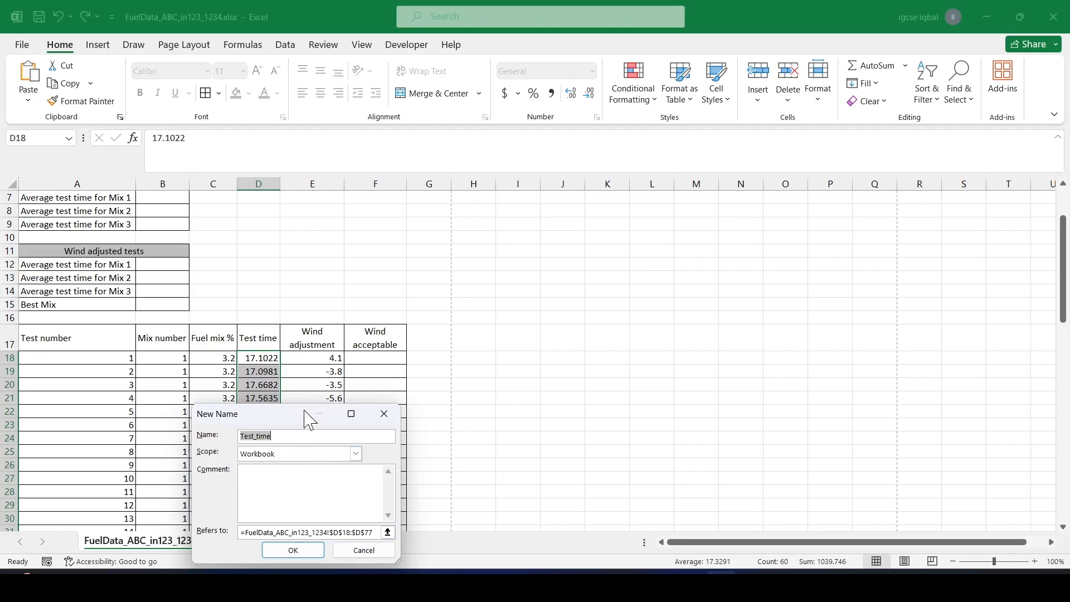
pyautogui.moveTo(246, 419); pyautogui.dragTo(237, 207)
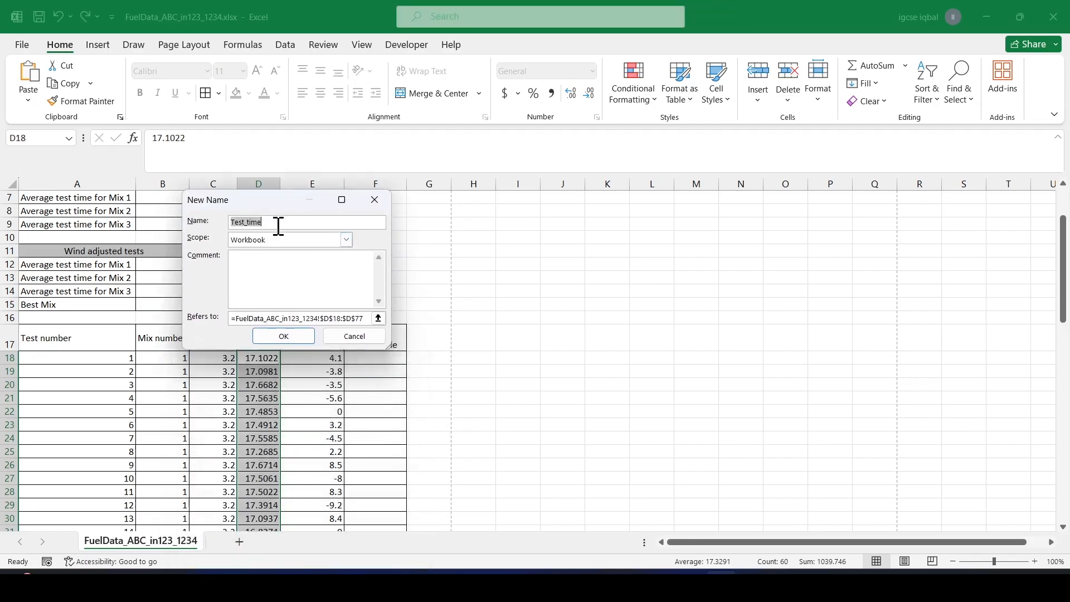
pyautogui.write('TTime')
pyautogui.click(290, 339)
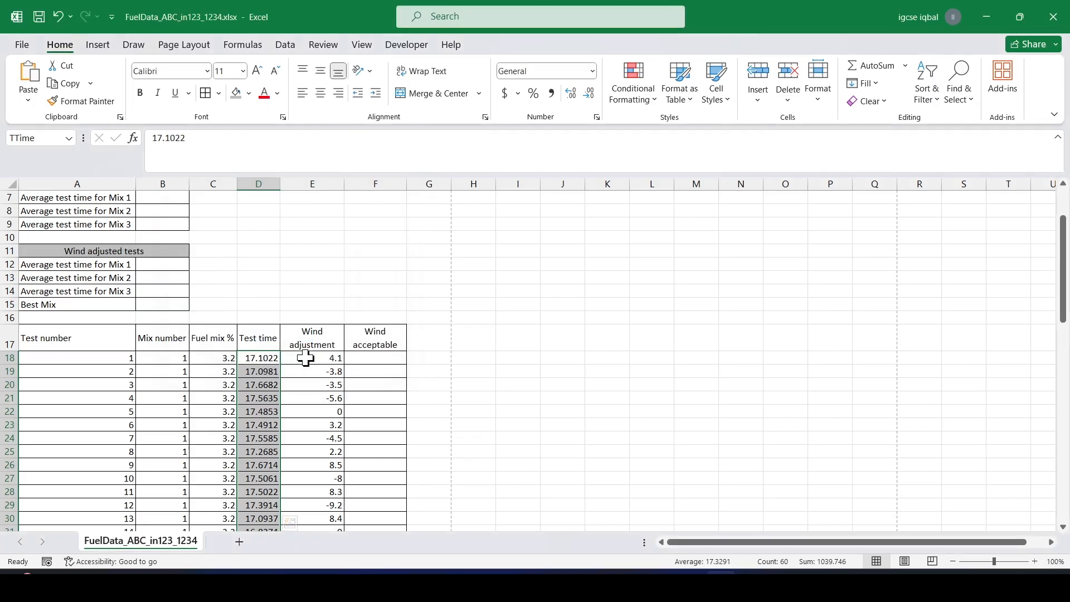
# Read step 4 of the paper, highlighting the cell B4, fastest test time and named range phrases.
pyautogui.hotkey('alt', 'Tab')
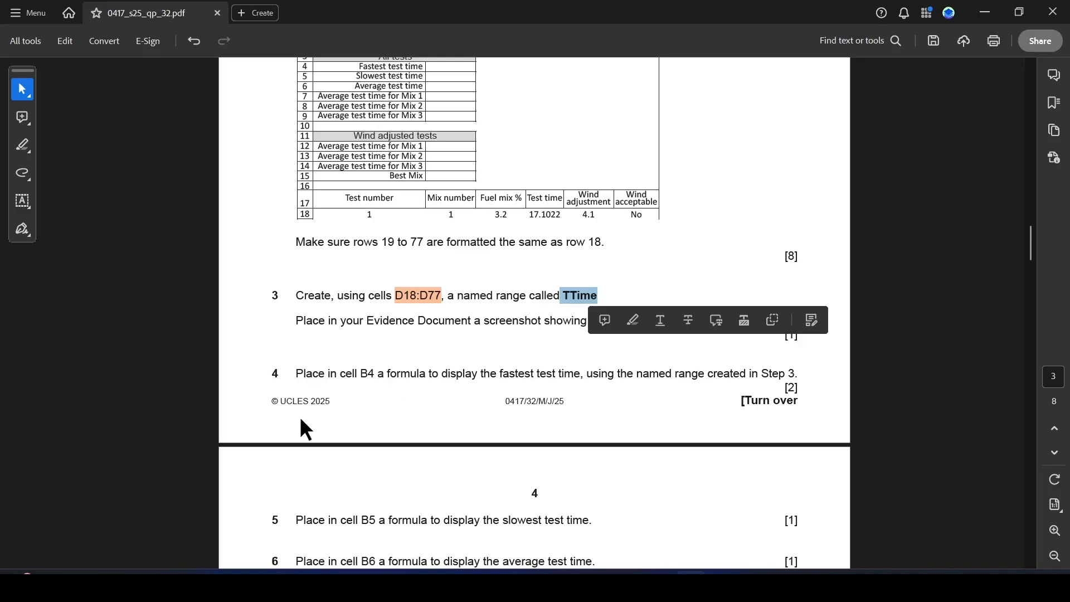
pyautogui.click(405, 319)
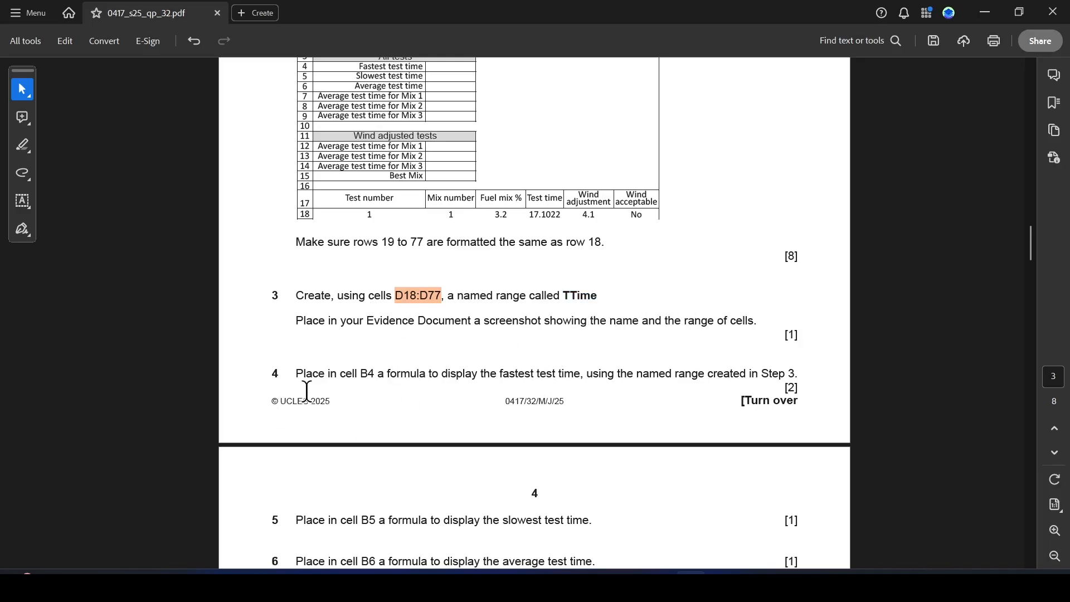
pyautogui.moveTo(300, 379); pyautogui.dragTo(385, 378)
pyautogui.click(422, 397)
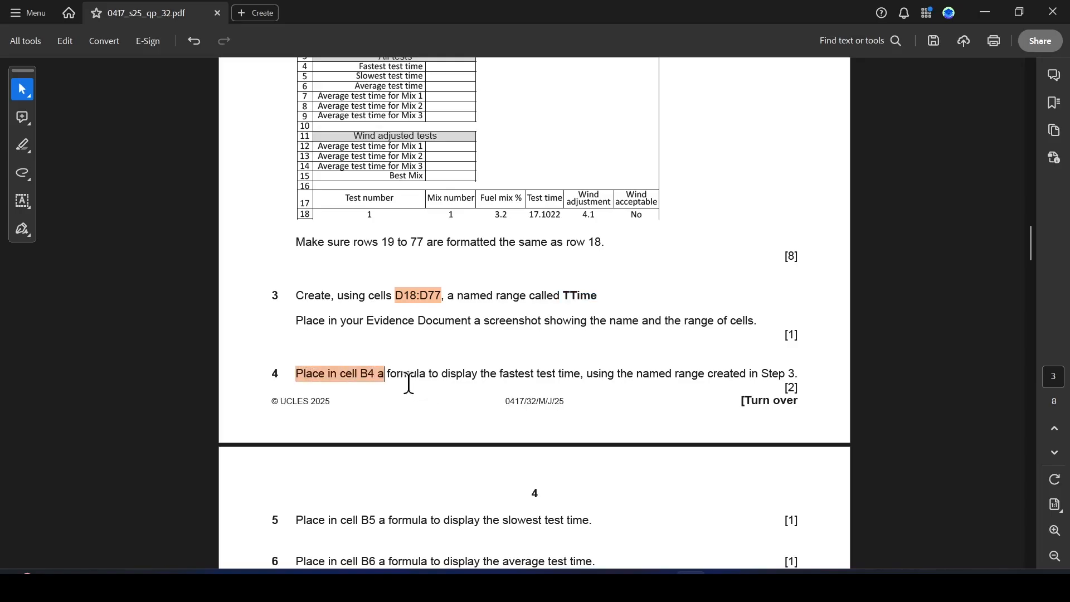
pyautogui.moveTo(501, 374); pyautogui.dragTo(580, 376)
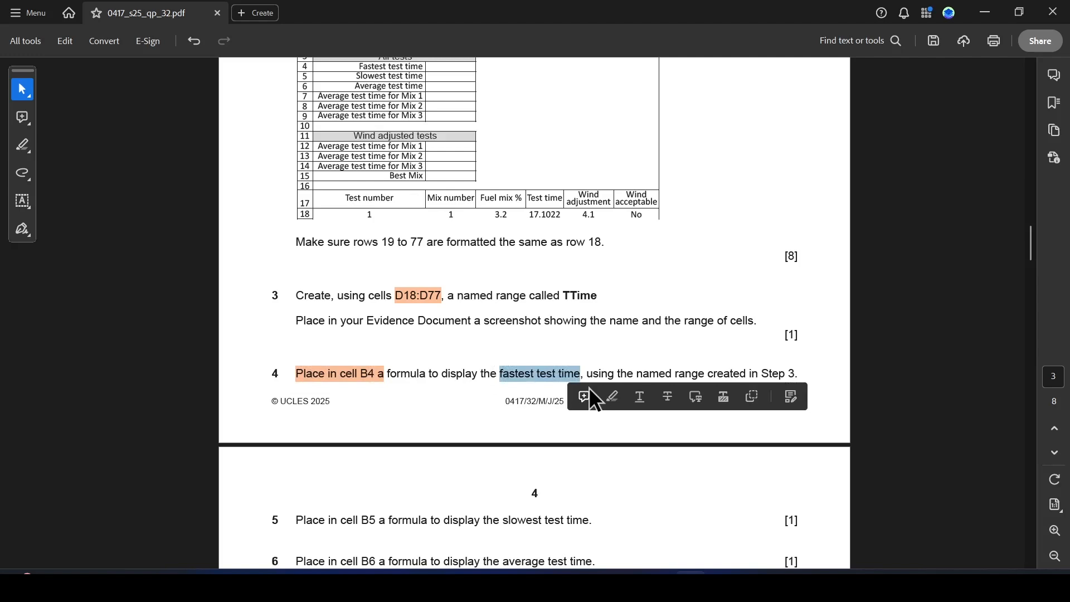
pyautogui.click(607, 396)
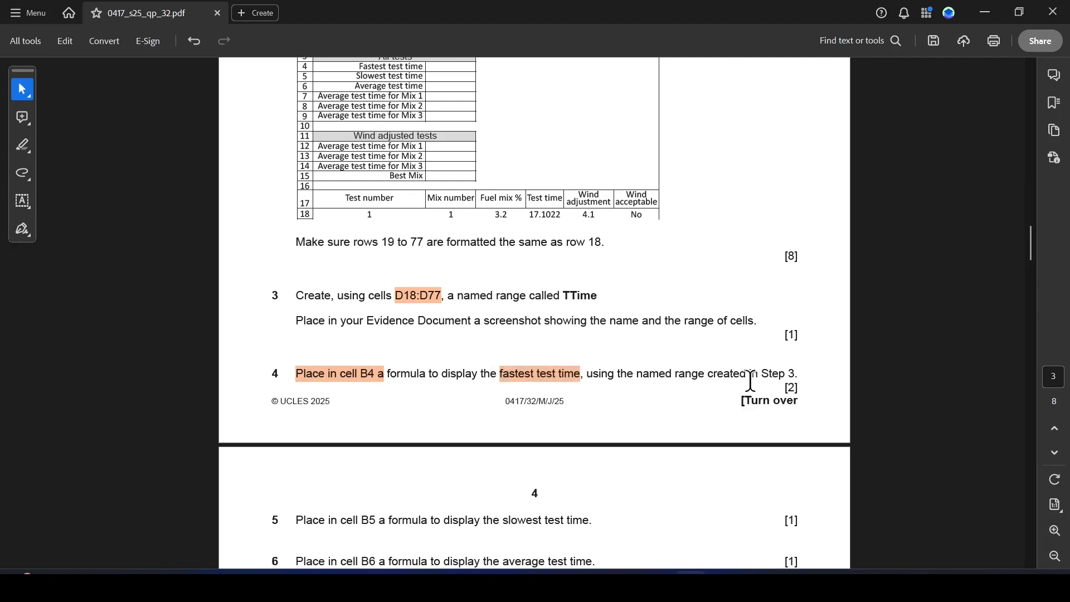
pyautogui.moveTo(643, 374); pyautogui.dragTo(704, 379)
pyautogui.click(748, 397)
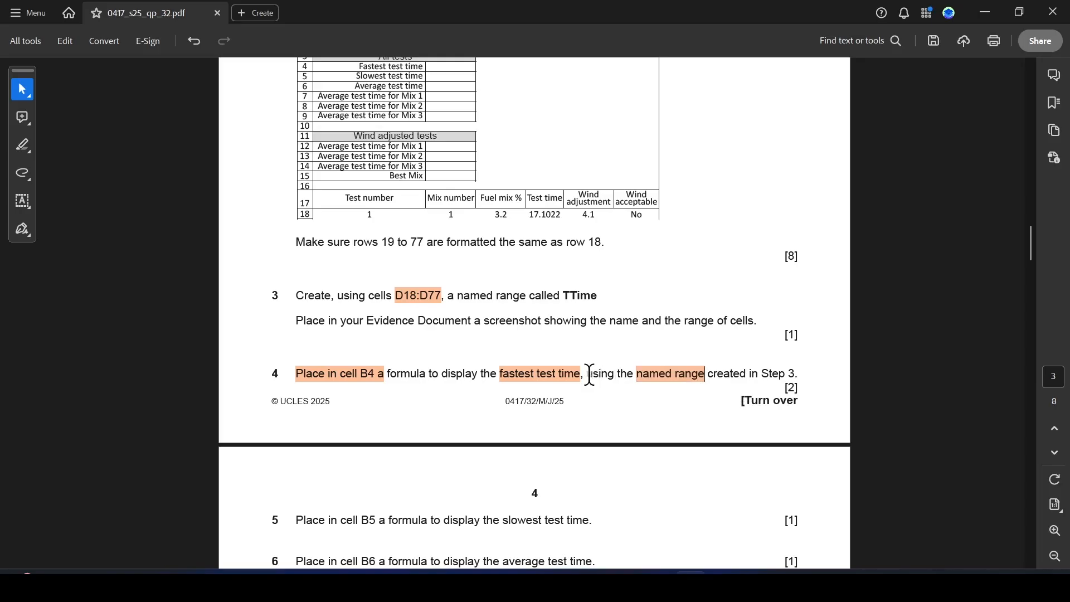
# In cell B4, enter a MIN formula using the TTime named range to show the fastest test time.
pyautogui.hotkey('alt', 'Tab')
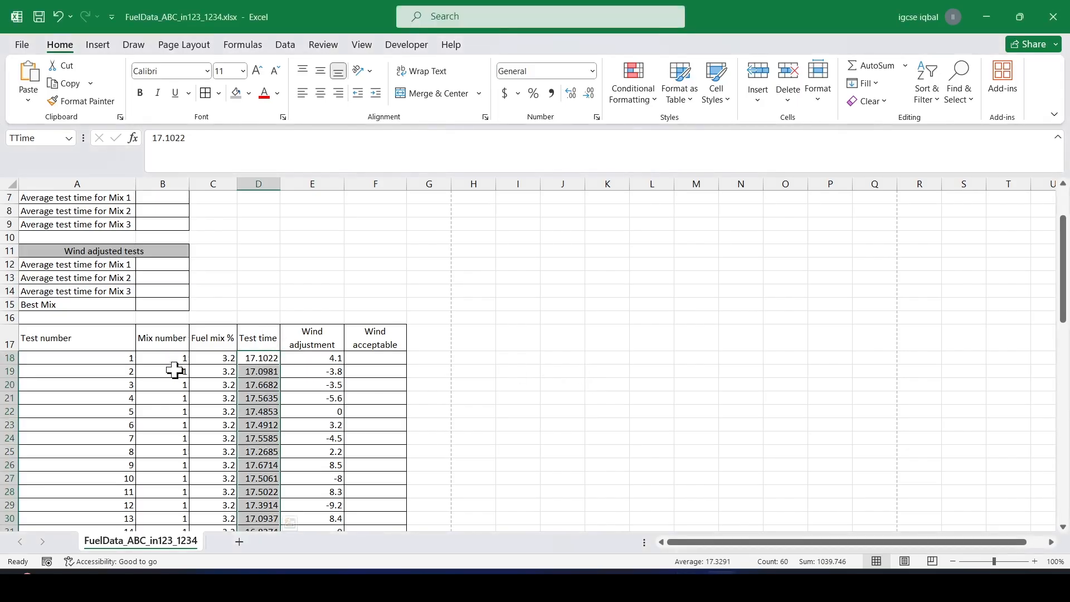
pyautogui.click(262, 356)
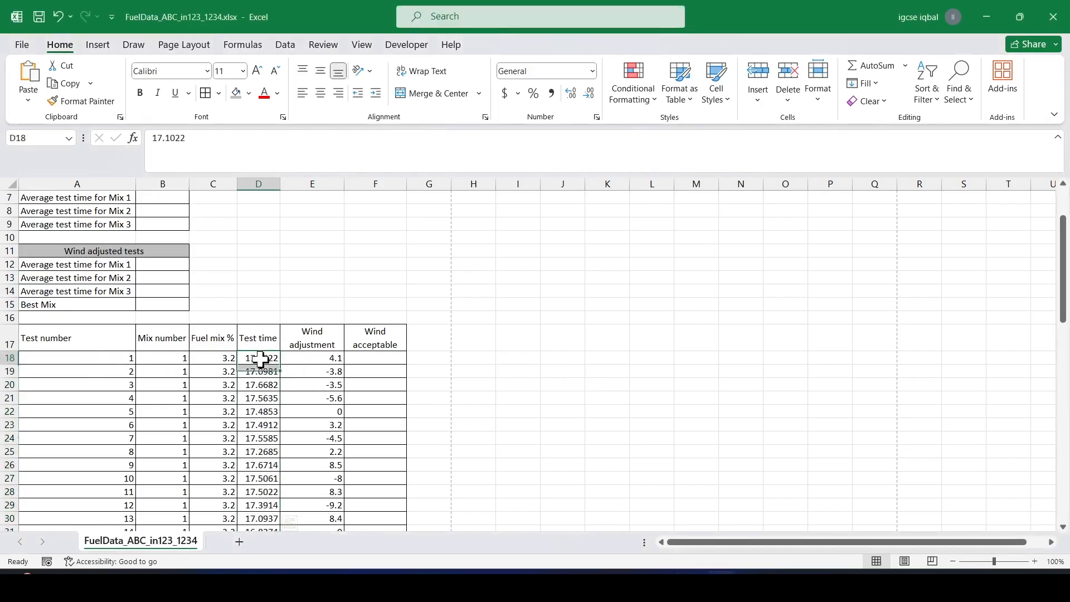
pyautogui.scroll(2, 177, 257)
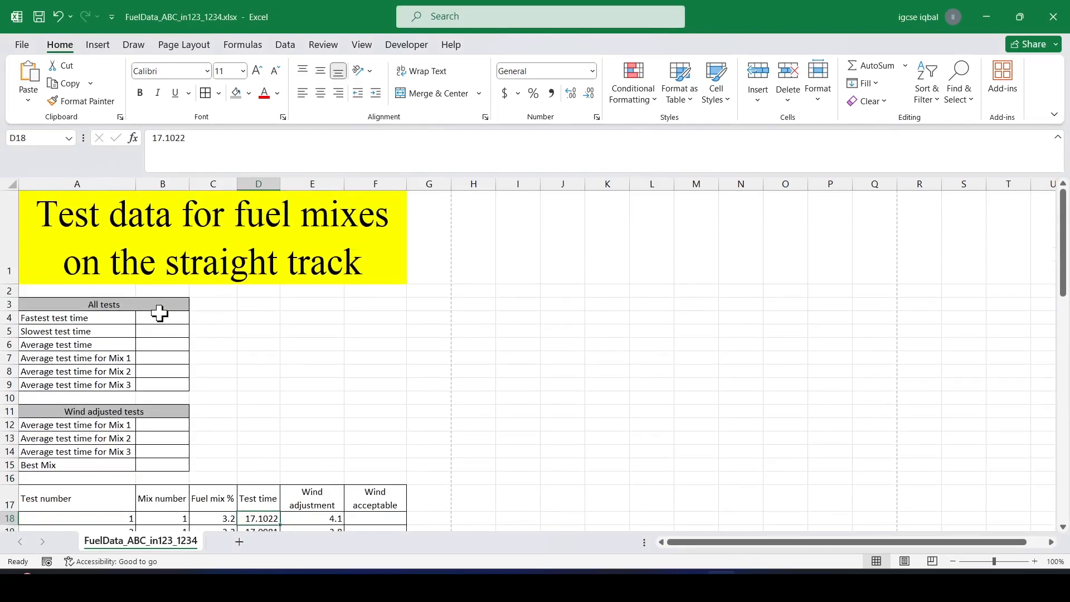
pyautogui.click(157, 321)
pyautogui.scroll(-1, 258, 336)
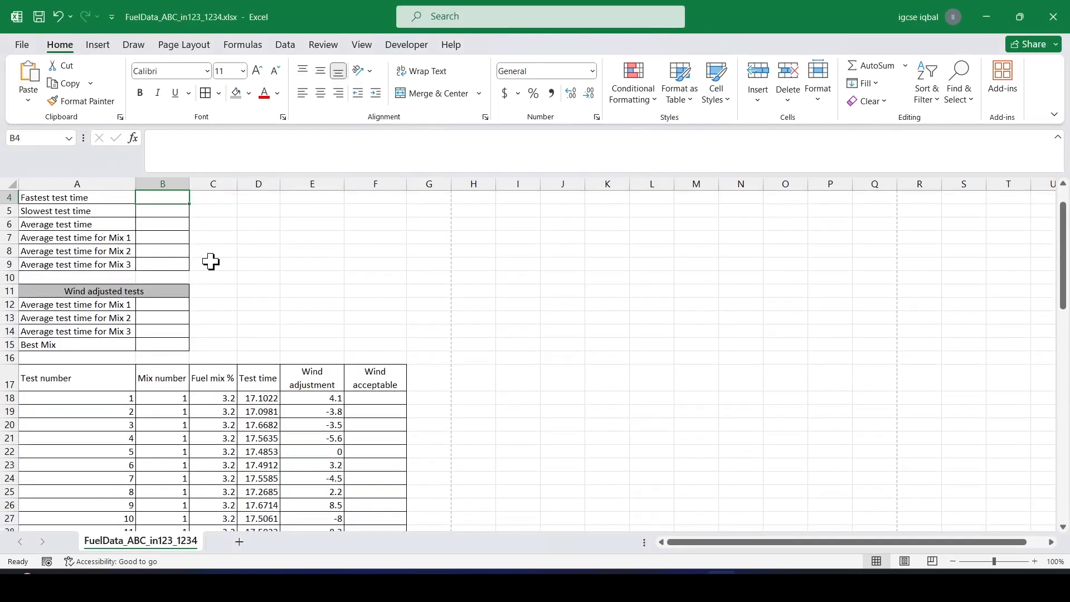
pyautogui.scroll(1, 256, 282)
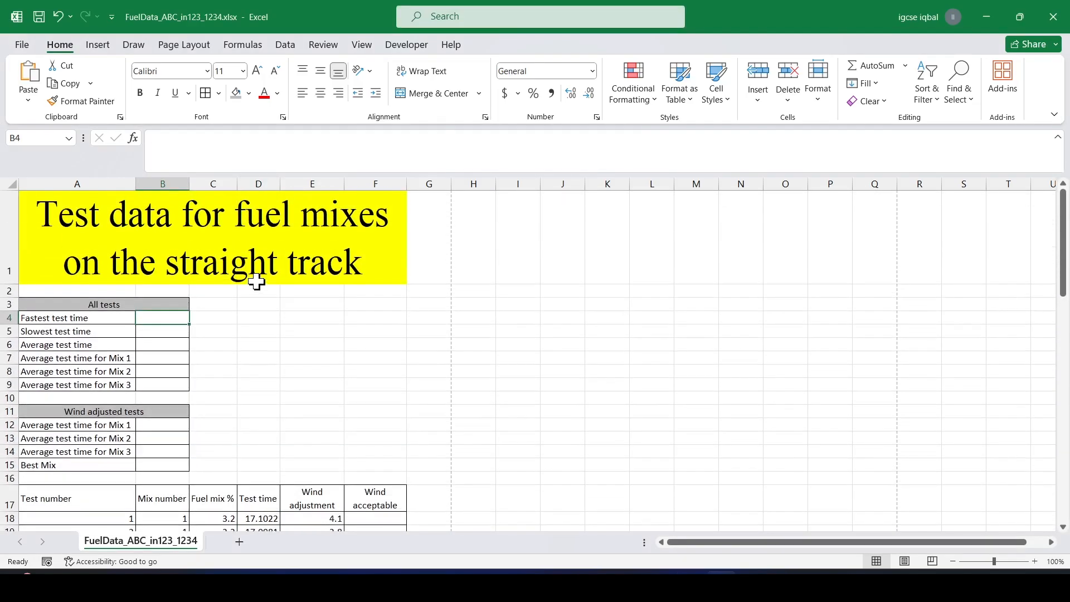
pyautogui.write('=')
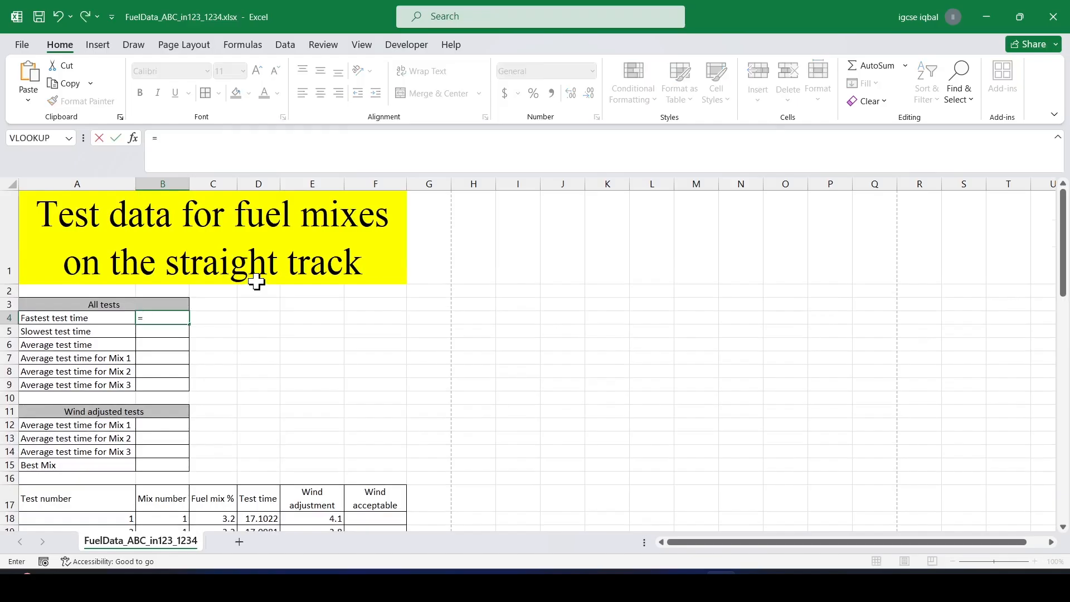
pyautogui.write('Min')
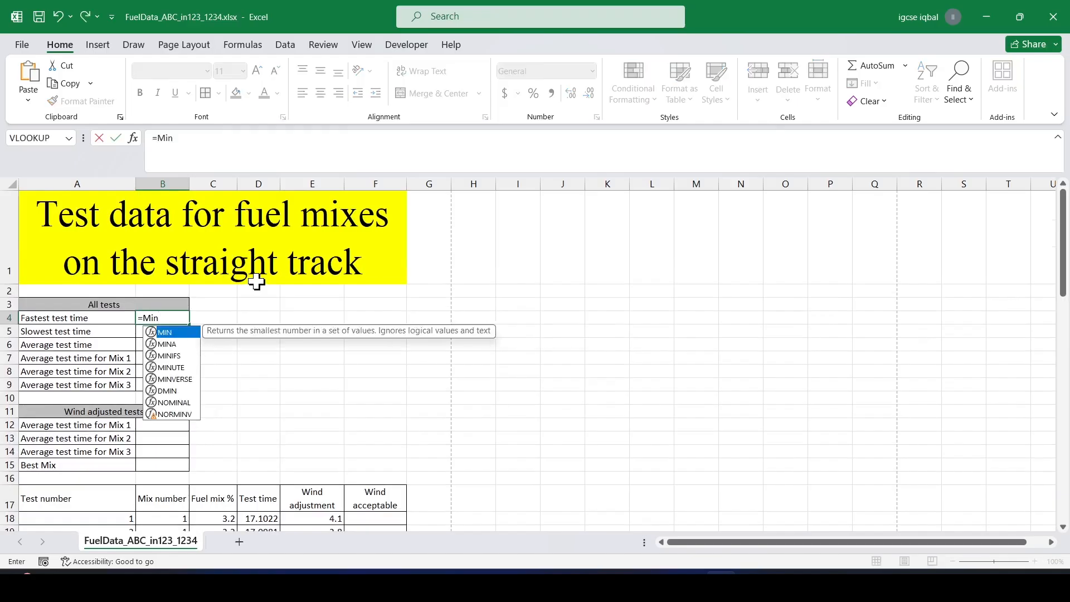
pyautogui.write('(')
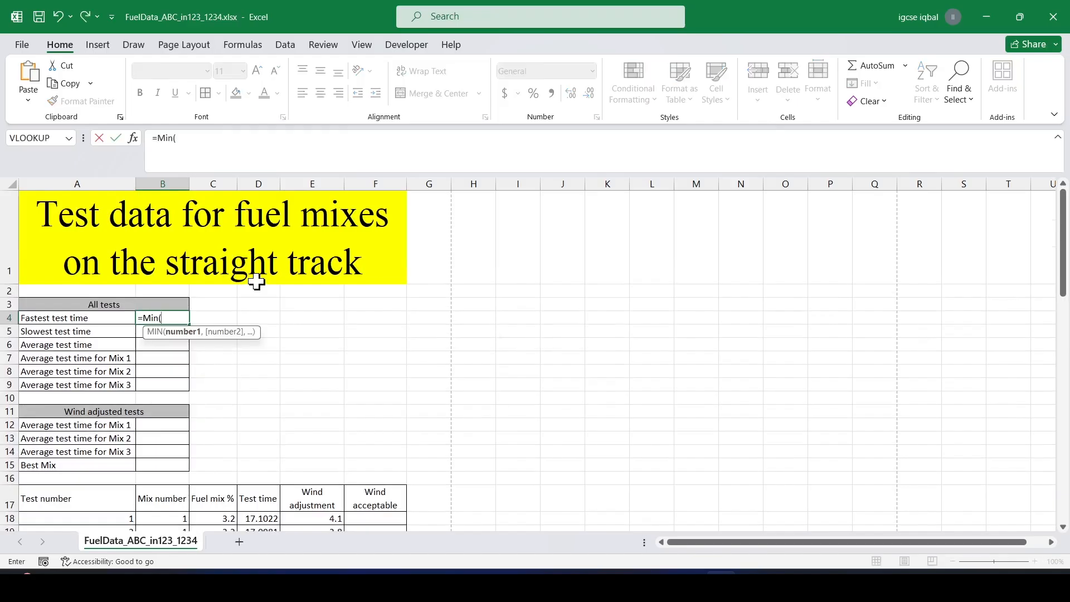
pyautogui.scroll(-1, 161, 340)
pyautogui.moveTo(262, 401); pyautogui.dragTo(271, 526)
pyautogui.click(230, 140)
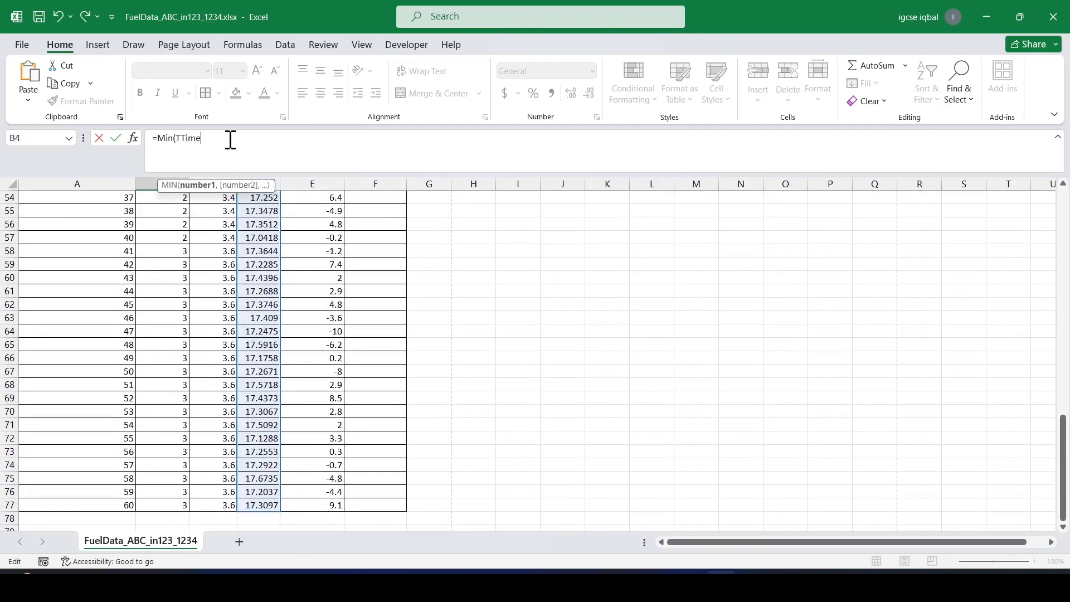
pyautogui.write(')')
pyautogui.press('Return')
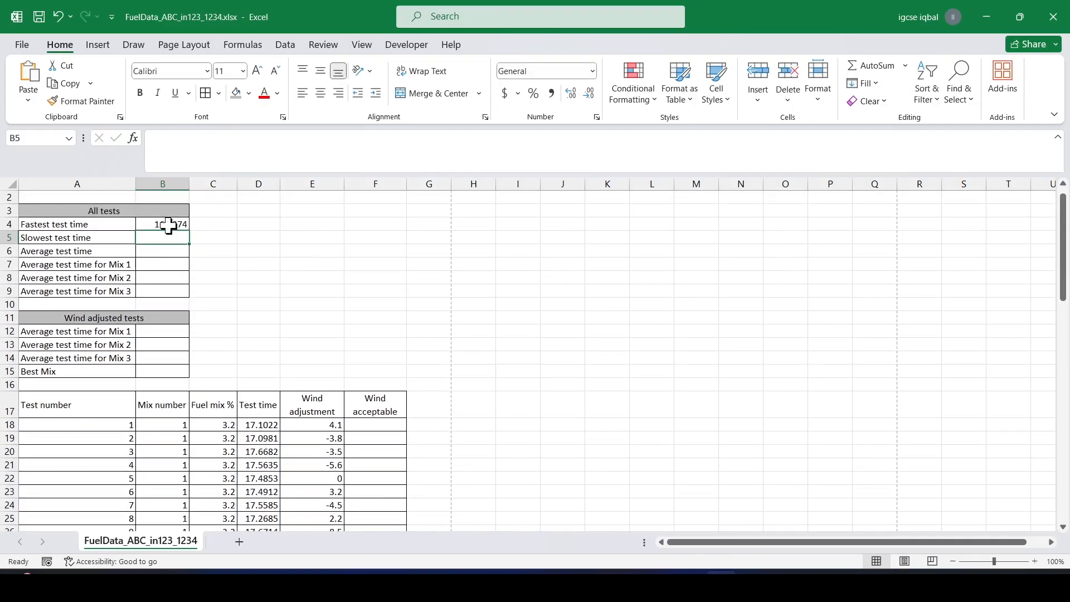
# Check the B4 formula and read step 5 of the paper, highlighting the cell B5 and slowest test time phrases.
pyautogui.click(170, 223)
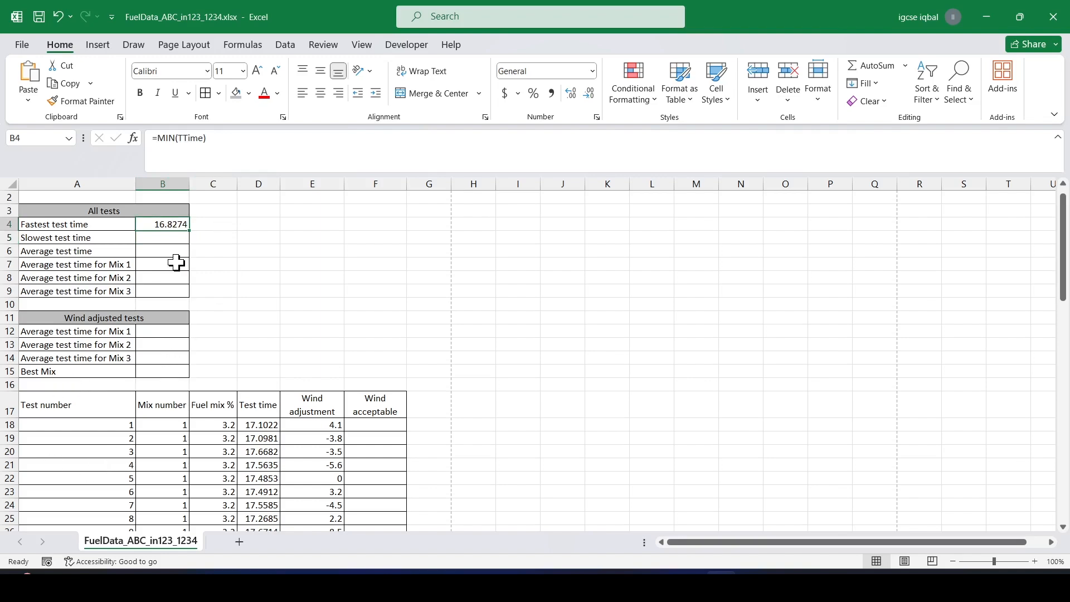
pyautogui.click(143, 235)
pyautogui.scroll(1, 239, 282)
pyautogui.scroll(-1, 229, 298)
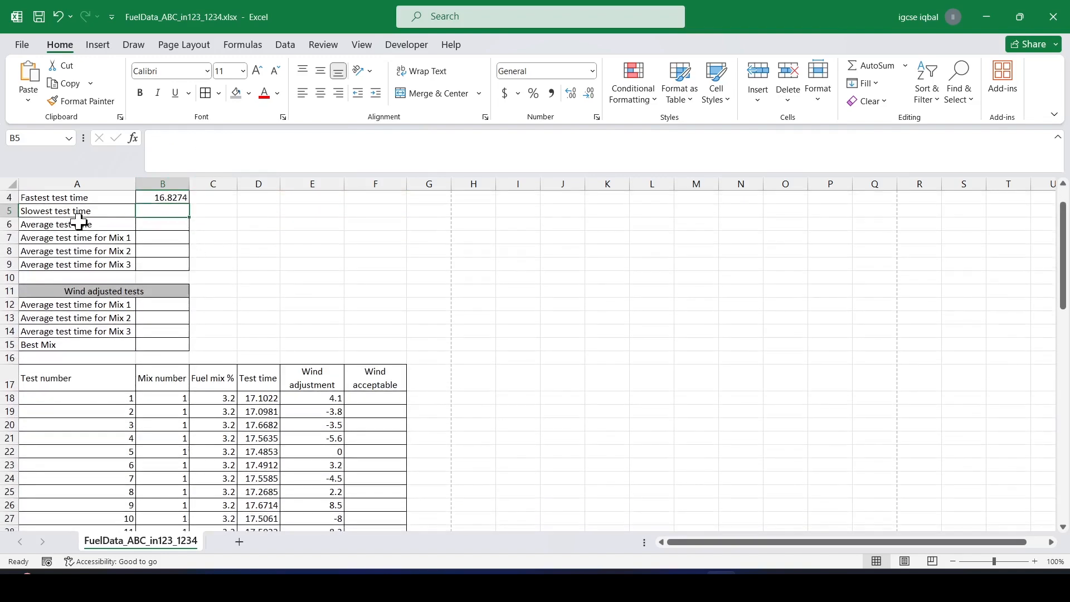
pyautogui.hotkey('alt', 'Tab')
pyautogui.scroll(-3, 412, 395)
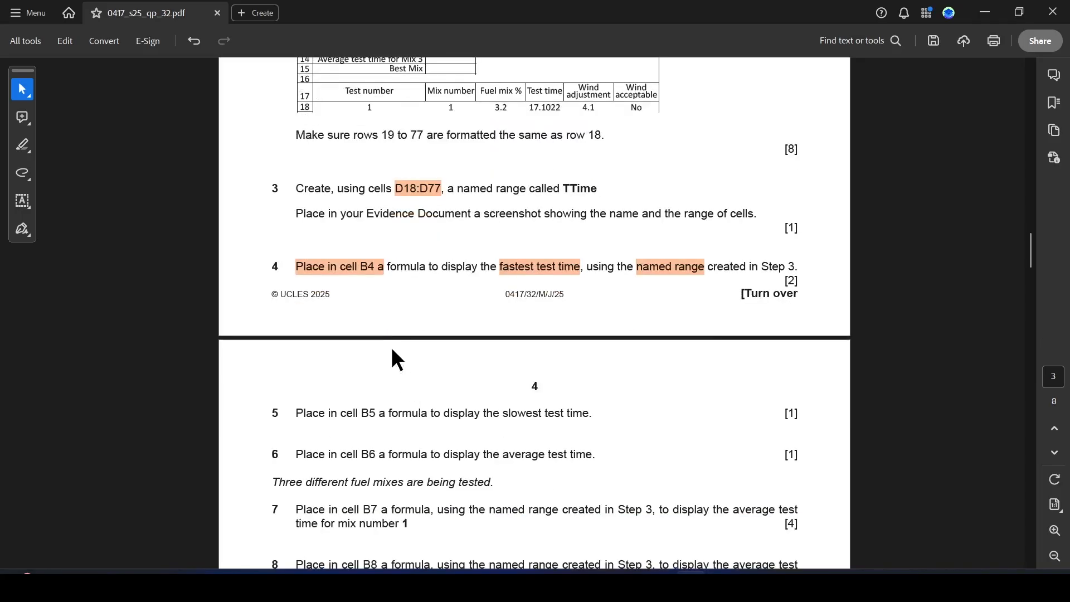
pyautogui.moveTo(359, 413); pyautogui.dragTo(590, 413)
pyautogui.click(500, 436)
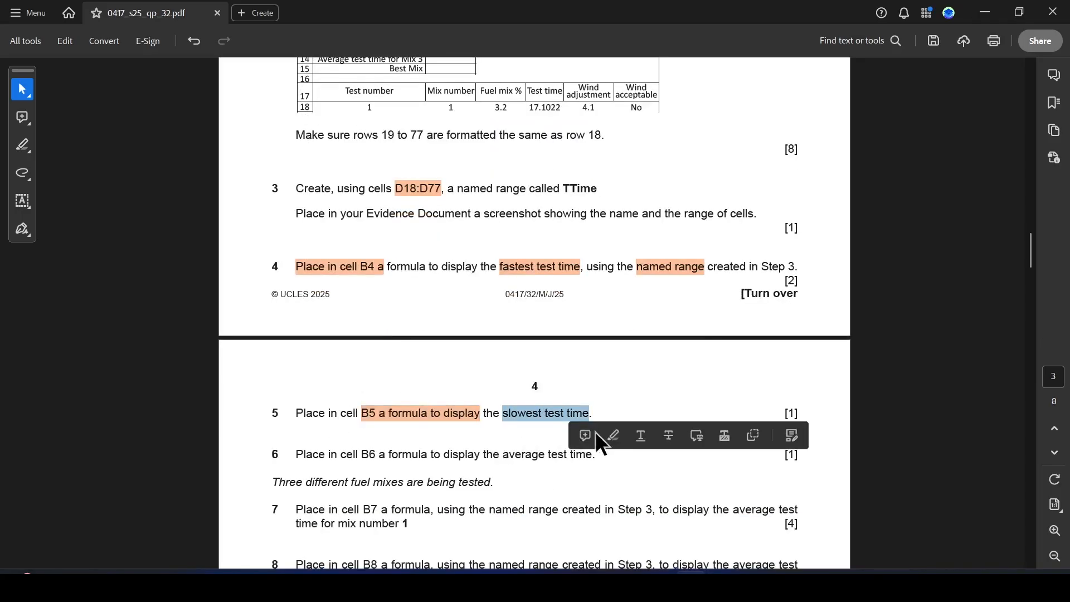
pyautogui.click(613, 436)
pyautogui.hotkey('alt', 'Tab')
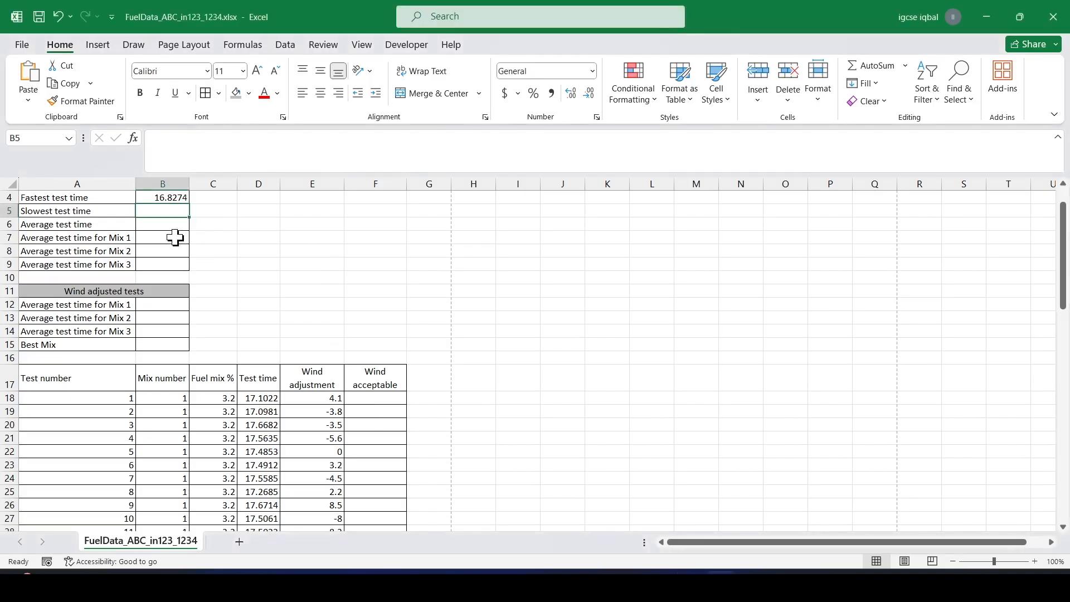
# In cell B5, enter a MAX formula using the TTime named range to show the slowest test time.
pyautogui.write('=')
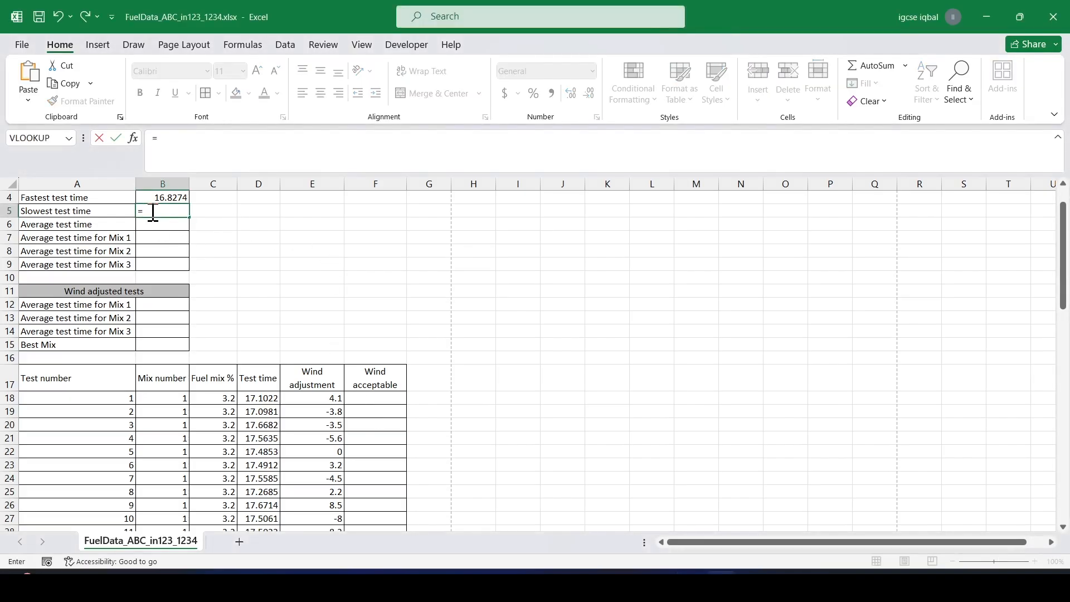
pyautogui.write('Max')
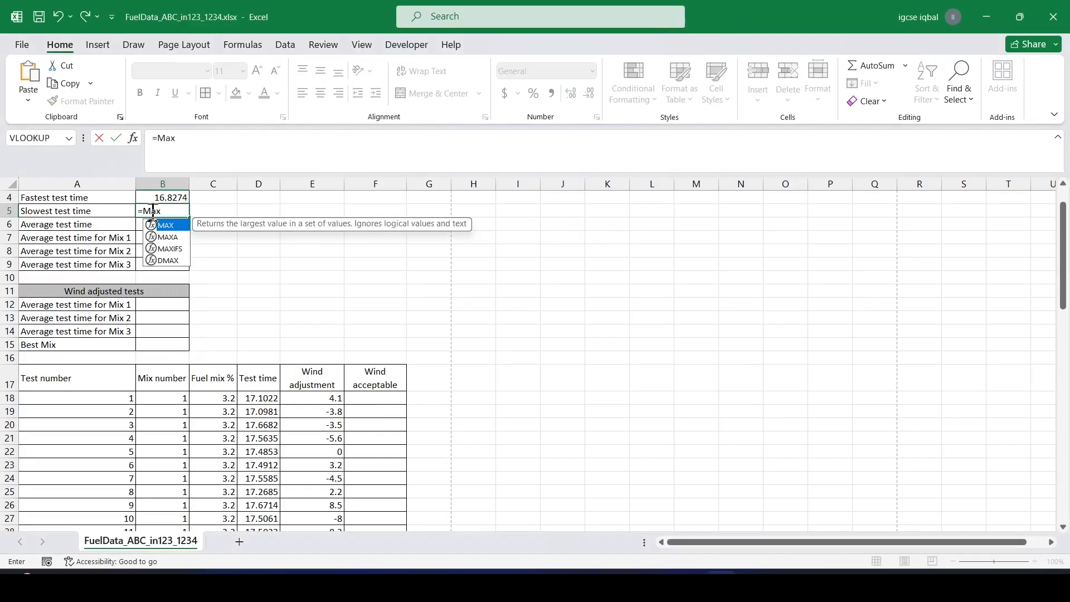
pyautogui.write('(')
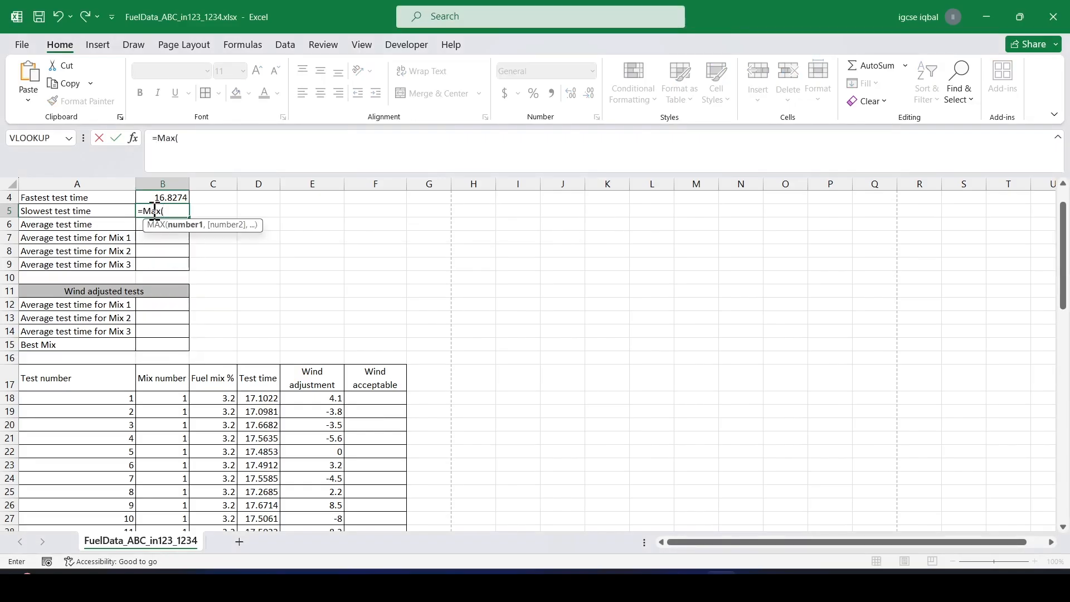
pyautogui.moveTo(262, 398); pyautogui.dragTo(265, 510)
pyautogui.click(230, 140)
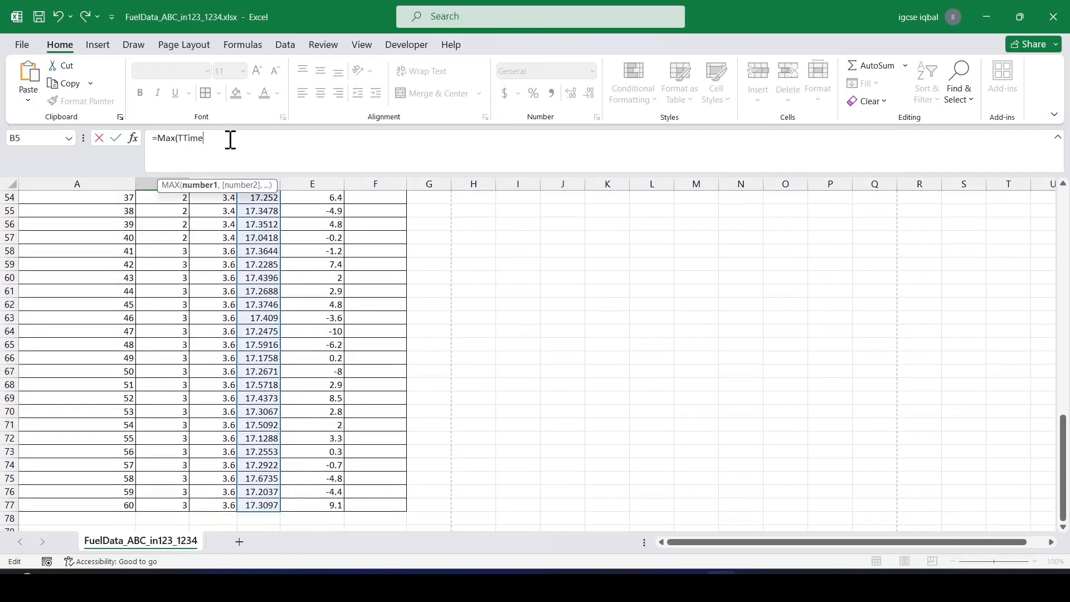
pyautogui.press('Return')
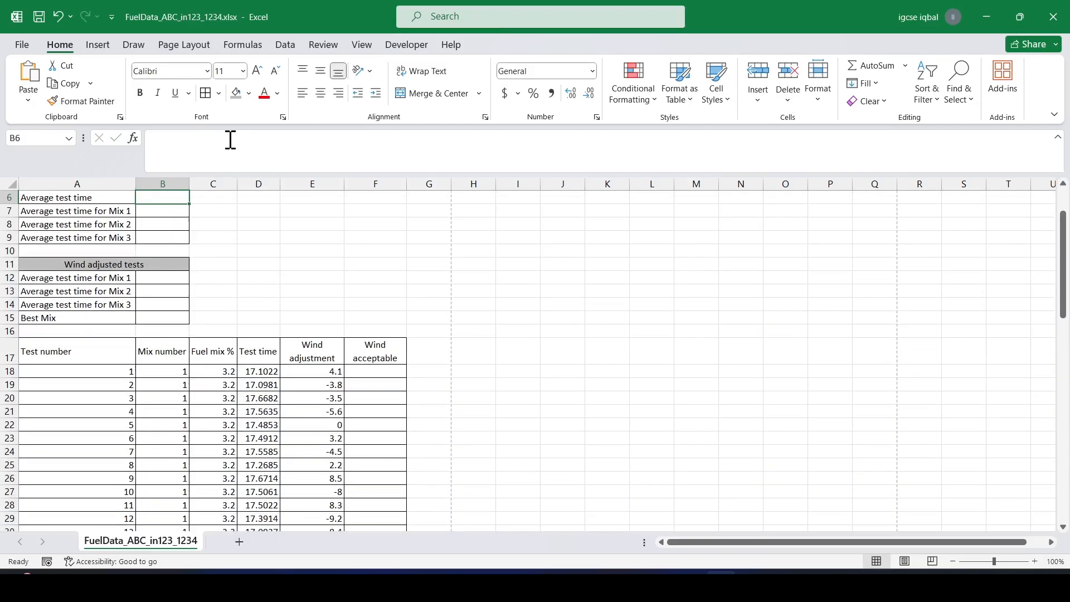
# Read step 6 of the paper, highlighting the phrase about cell B6 and the average test time.
pyautogui.scroll(1, 186, 334)
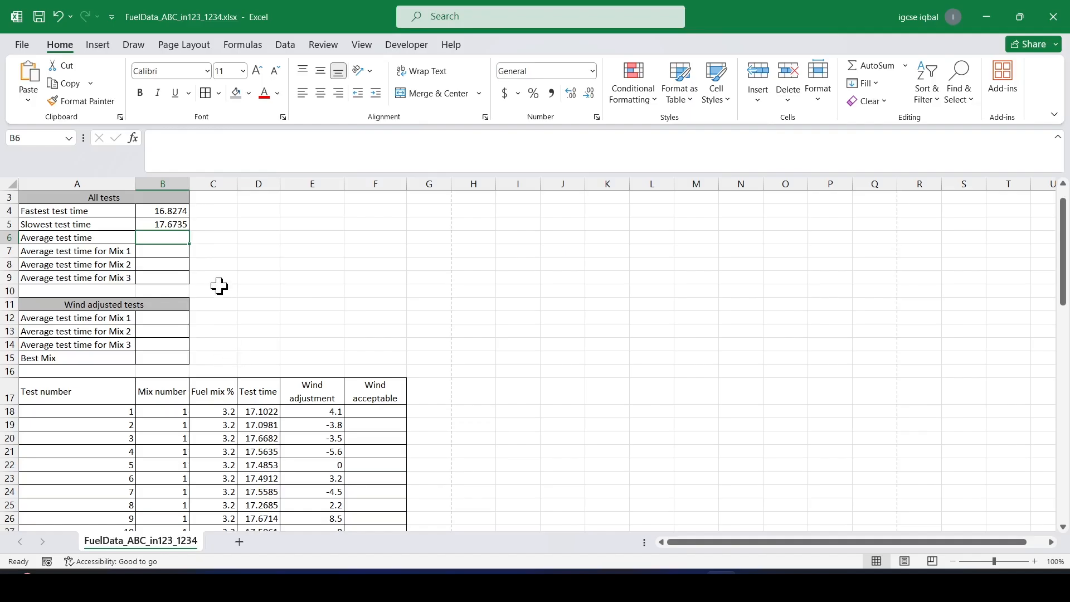
pyautogui.hotkey('alt', 'Tab')
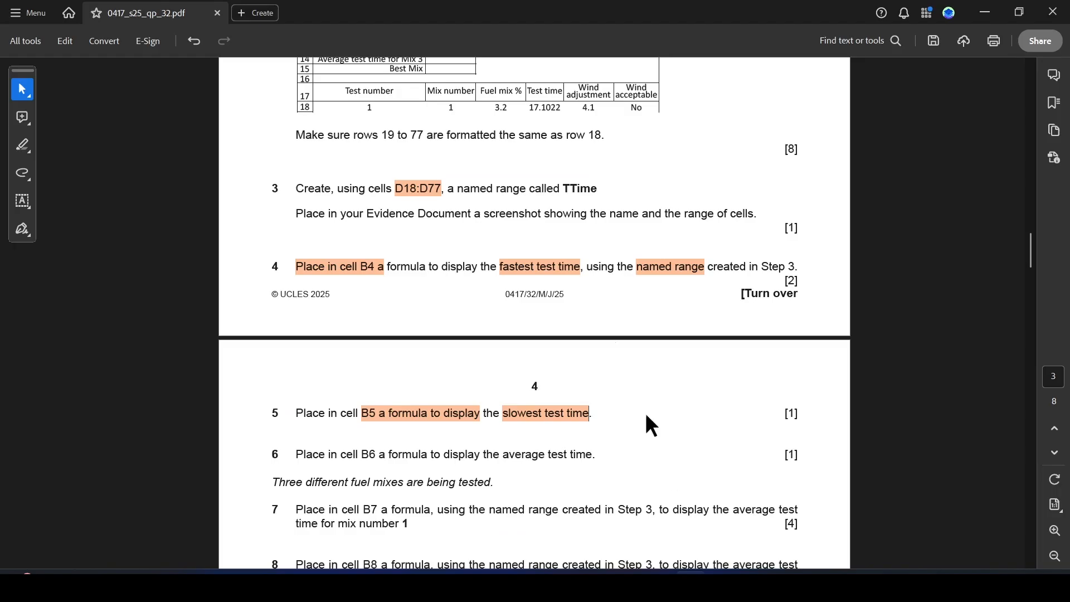
pyautogui.scroll(-1, 446, 466)
pyautogui.moveTo(365, 429); pyautogui.dragTo(587, 430)
pyautogui.click(635, 451)
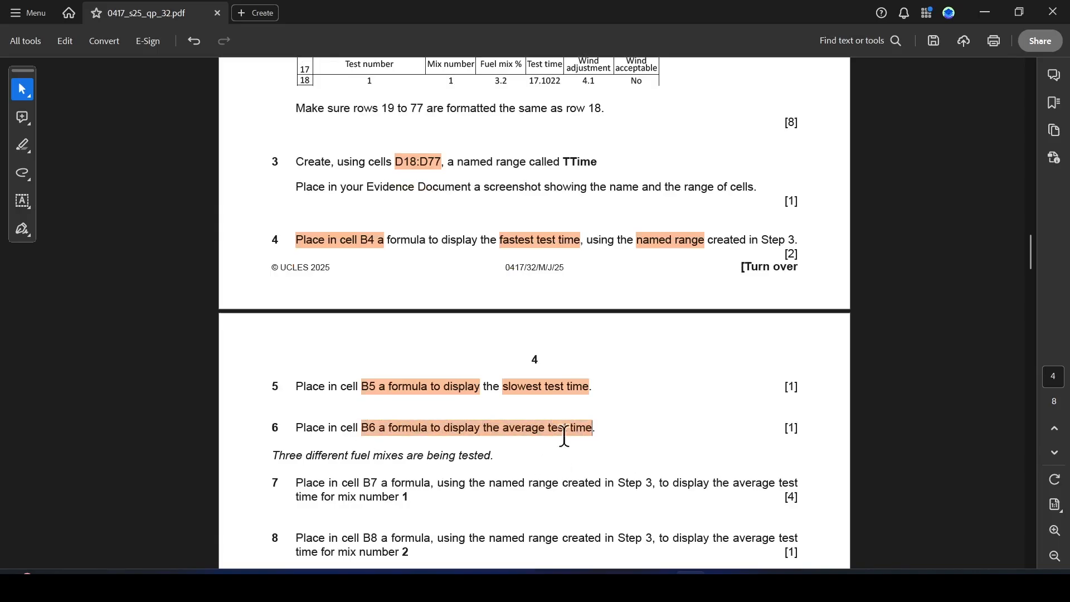
pyautogui.hotkey('alt', 'Tab')
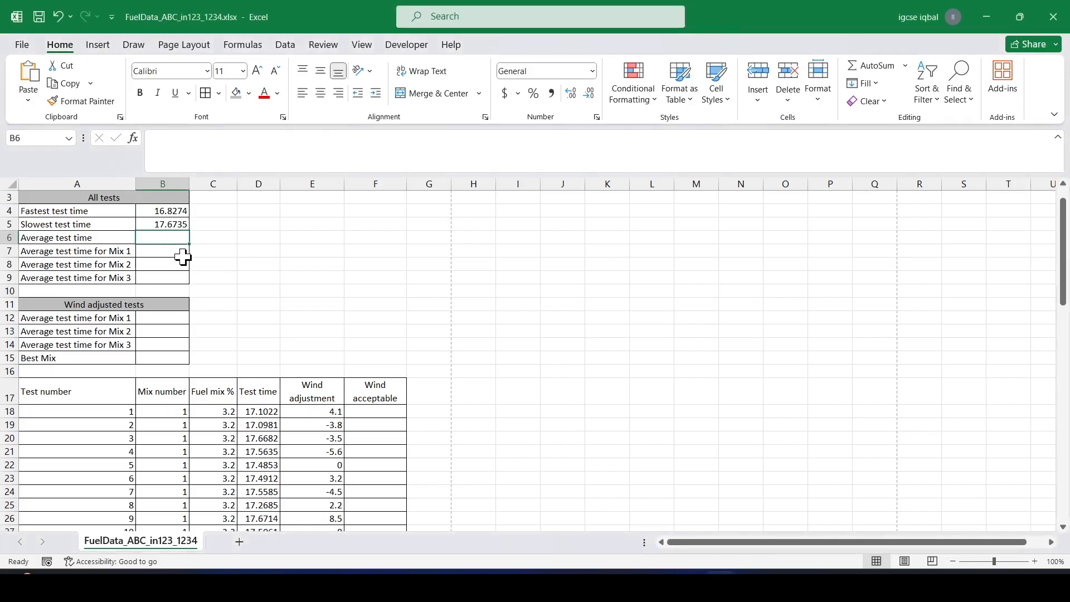
# In cell B6, enter an AVERAGE formula using the TTime named range to show the average test time.
pyautogui.write('=ave')
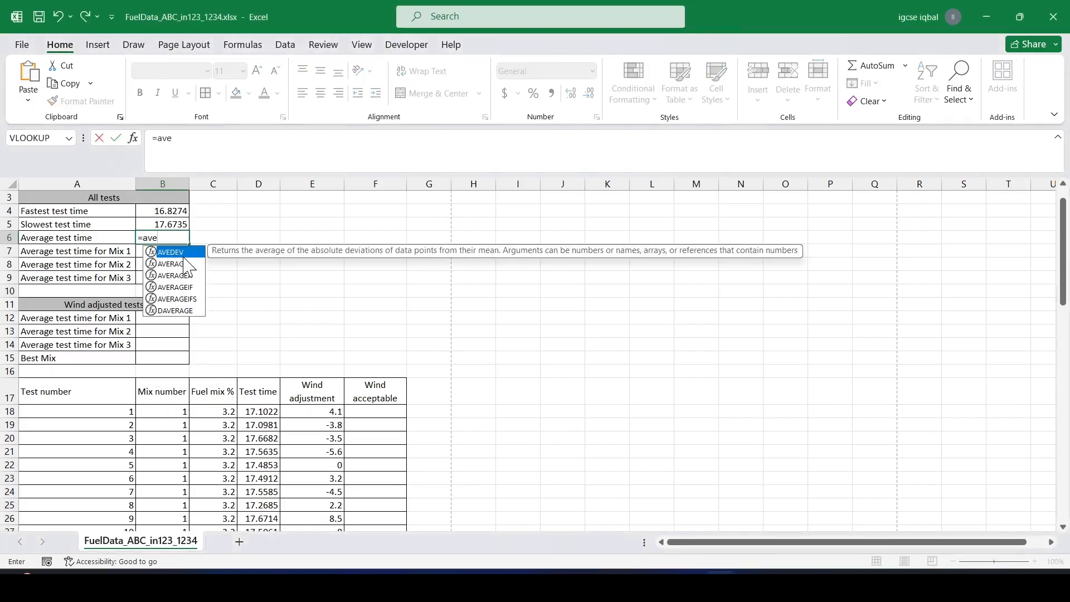
pyautogui.doubleClick(182, 264)
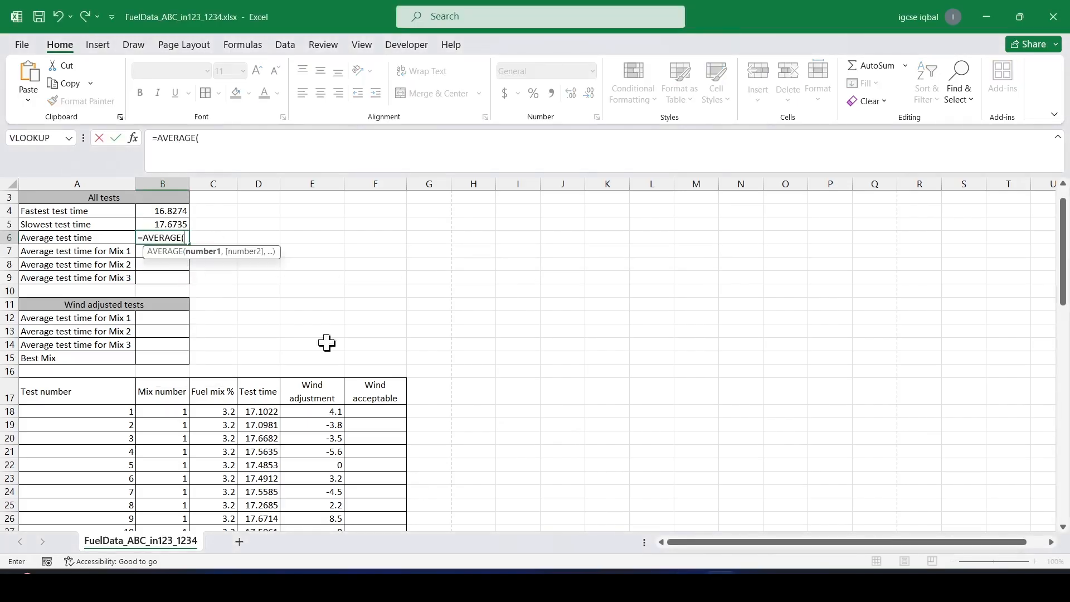
pyautogui.click(264, 411)
pyautogui.moveTo(265, 410); pyautogui.dragTo(282, 520)
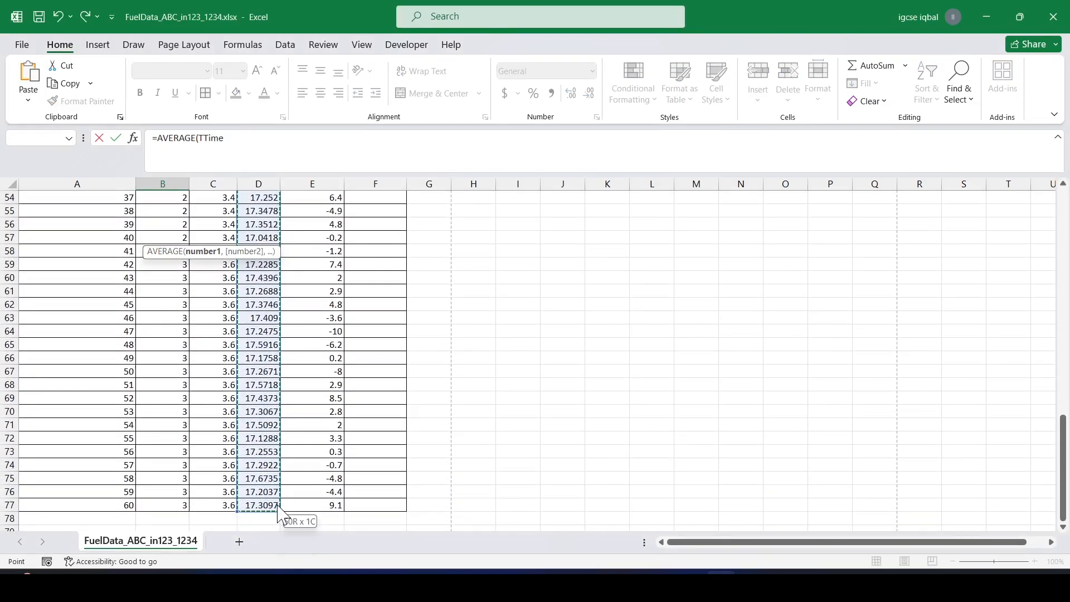
pyautogui.click(240, 135)
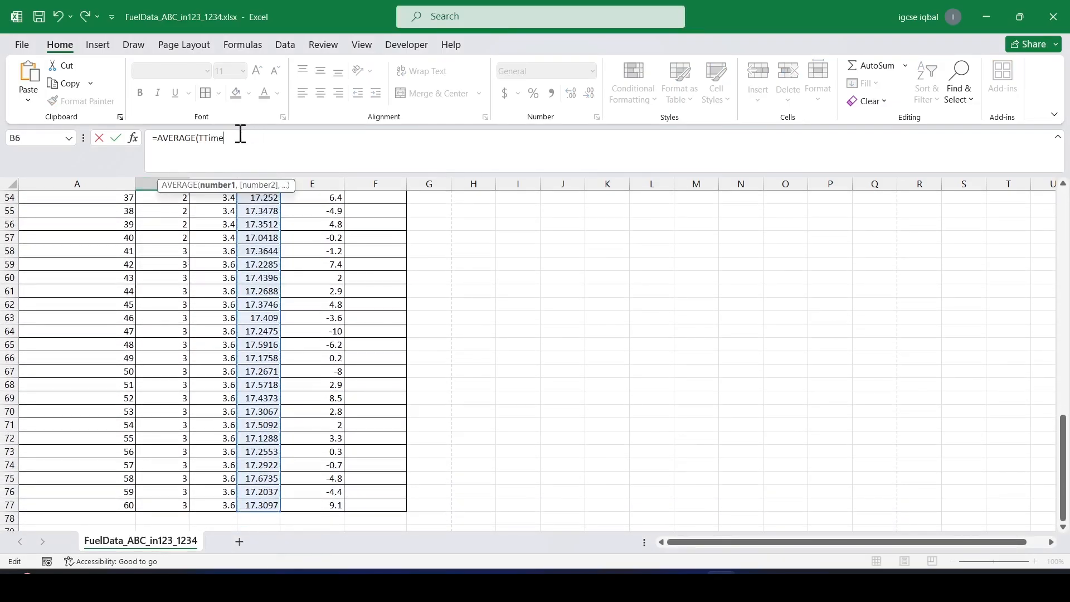
pyautogui.write(')')
pyautogui.press('Return')
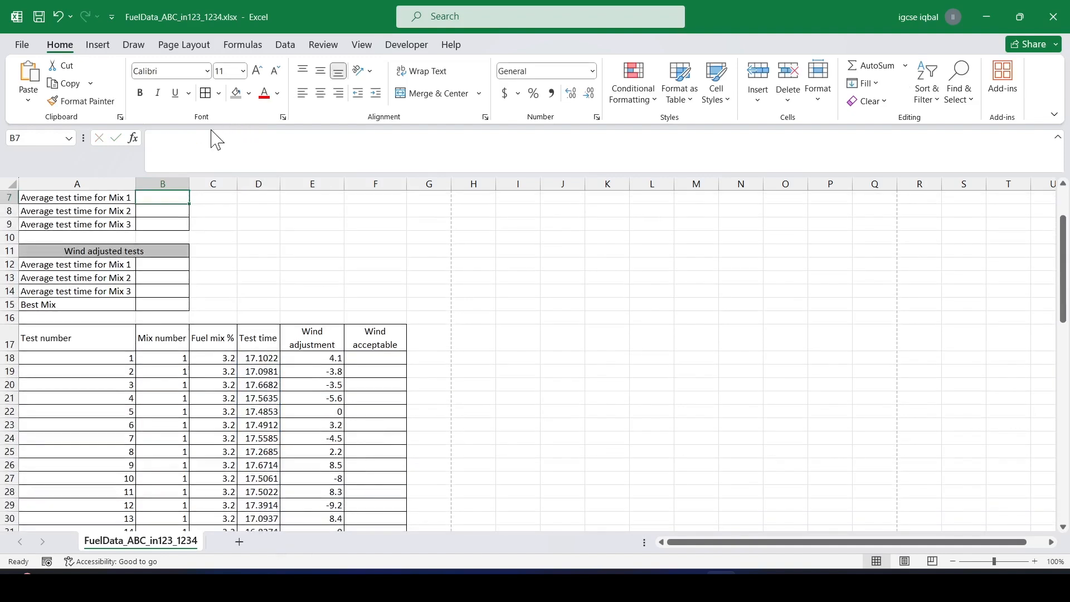
# Review the fastest, slowest and average results in cells B4 to B6.
pyautogui.scroll(1, 198, 238)
pyautogui.scroll(1, 187, 218)
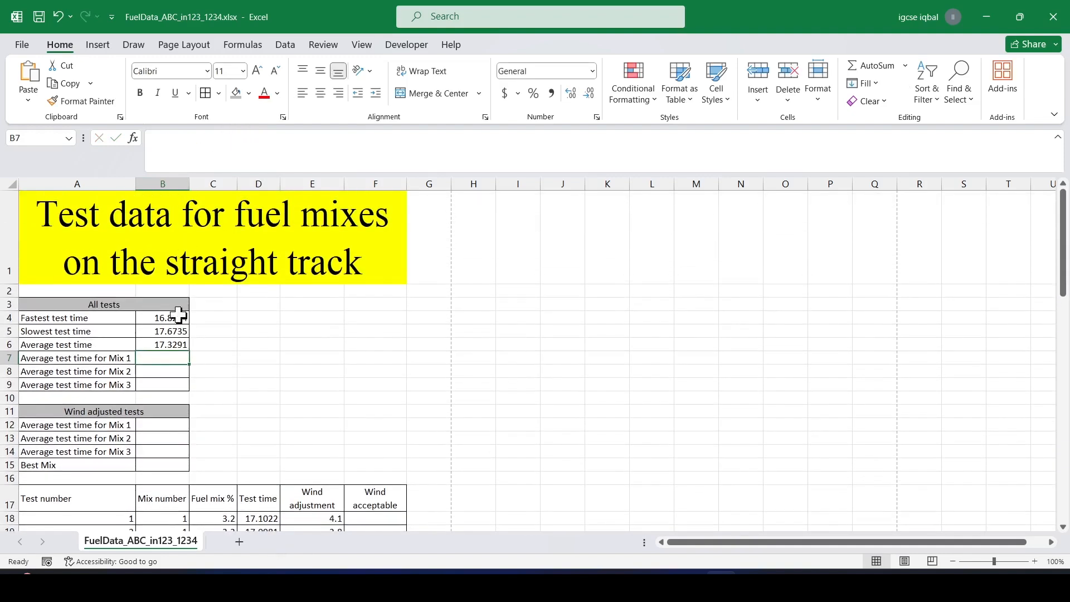
pyautogui.moveTo(165, 319); pyautogui.dragTo(161, 343)
pyautogui.click(247, 342)
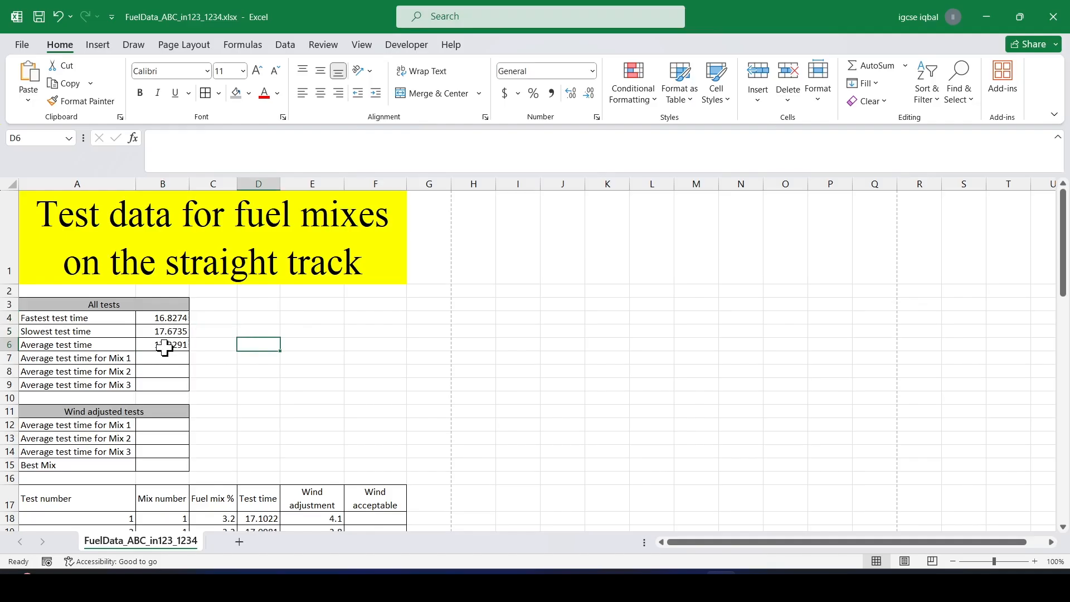
pyautogui.scroll(1, 164, 347)
pyautogui.scroll(2, 239, 286)
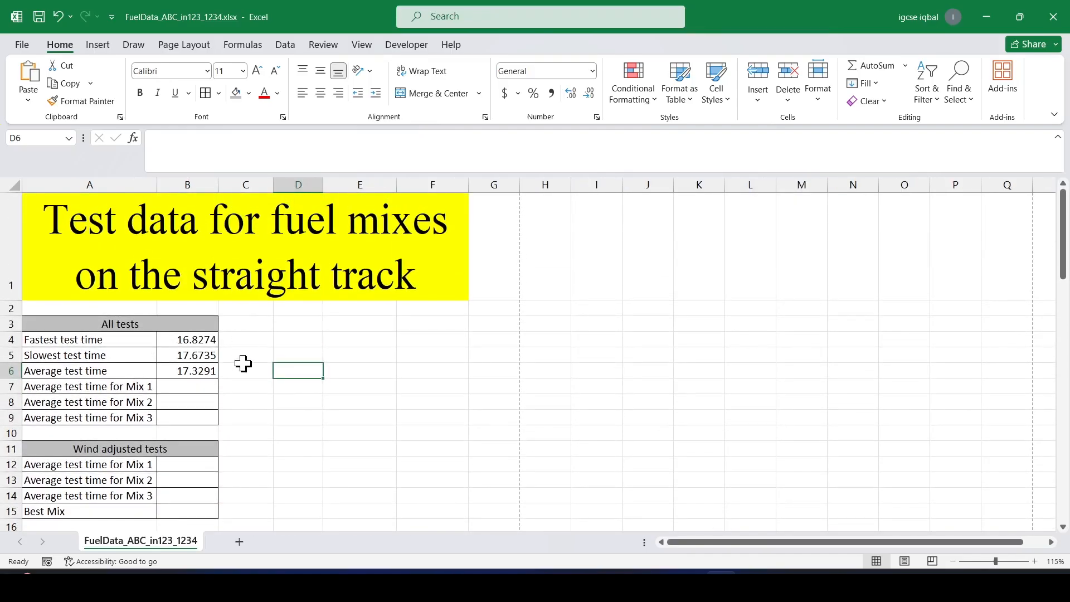
# Read step 7 of the paper, highlighting fuel mixes, B7 a formula, named range, Step 3 and mix number 1.
pyautogui.hotkey('alt', 'Tab')
pyautogui.scroll(-3, 334, 402)
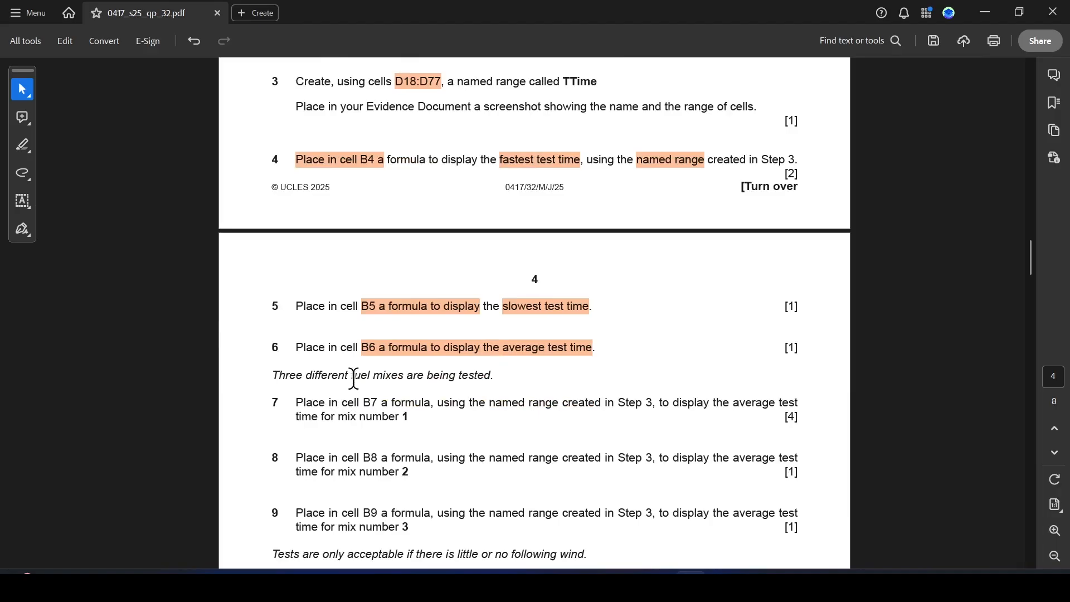
pyautogui.moveTo(352, 377); pyautogui.dragTo(455, 377)
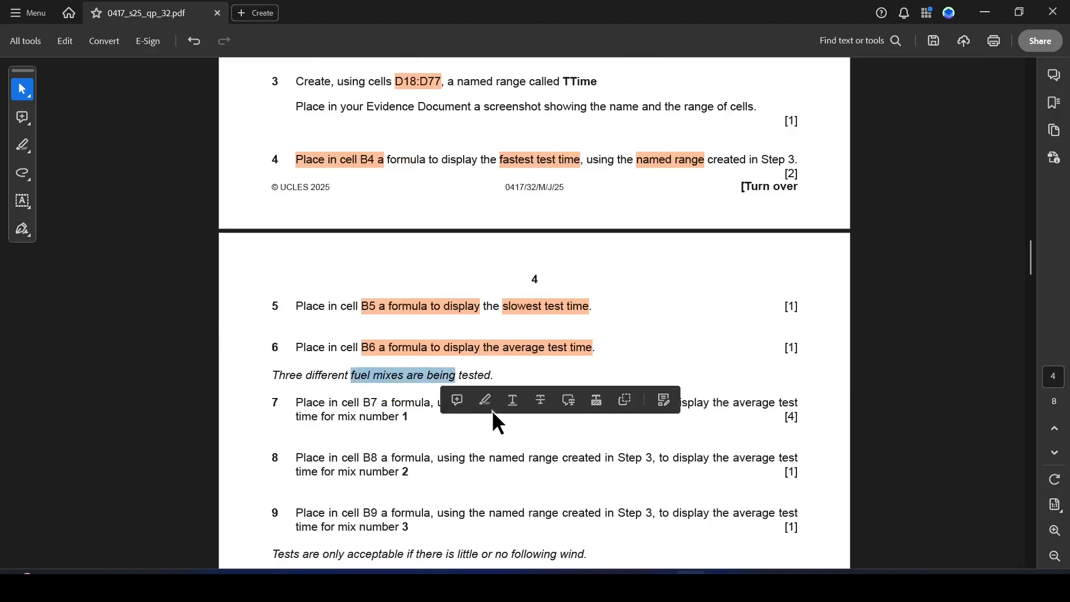
pyautogui.click(484, 399)
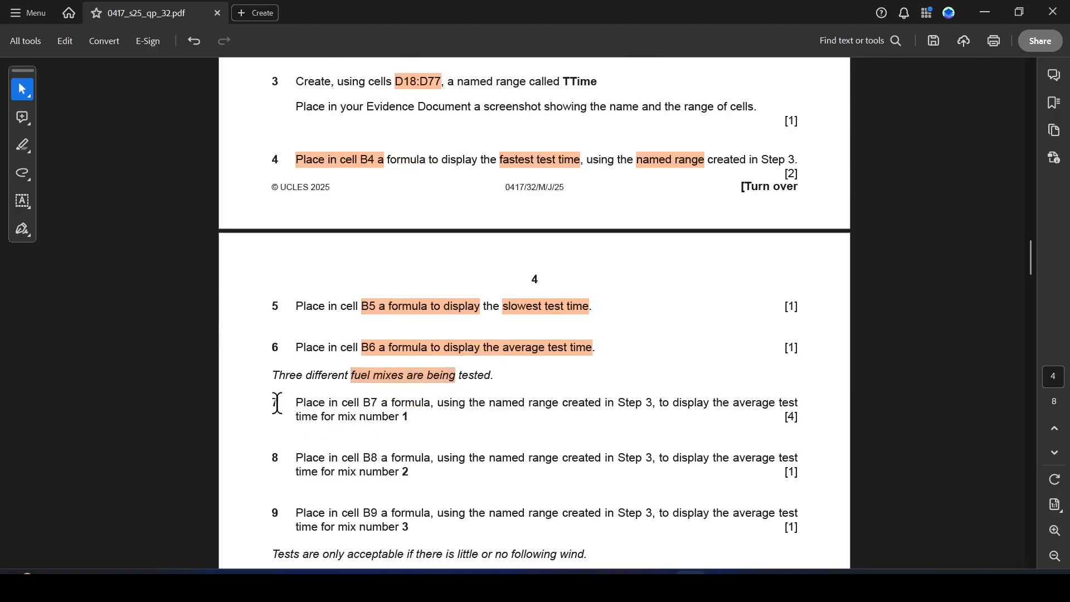
pyautogui.moveTo(364, 405); pyautogui.dragTo(429, 405)
pyautogui.click(470, 426)
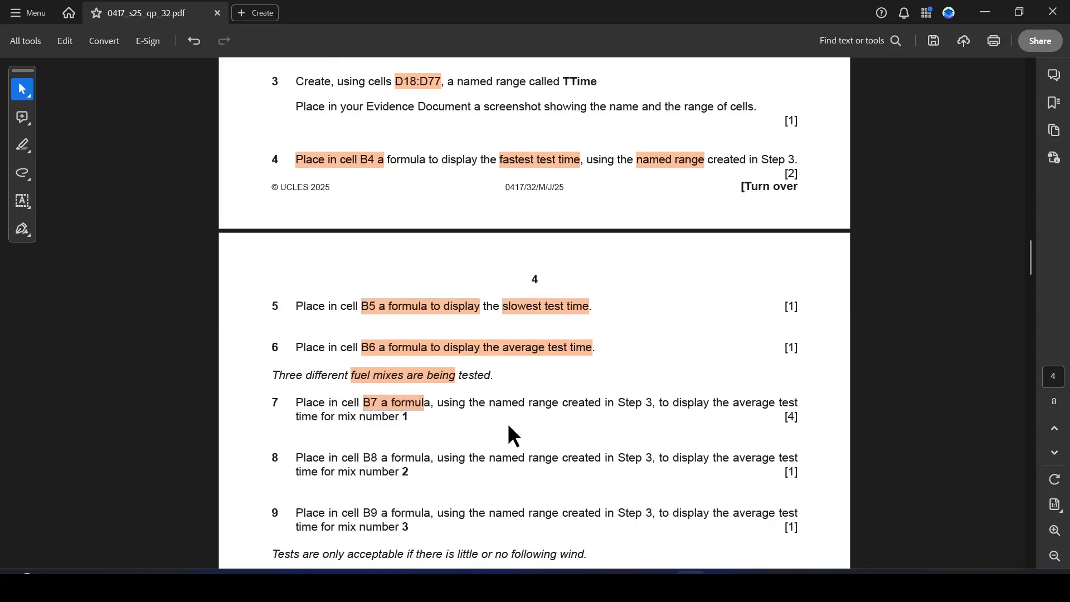
pyautogui.moveTo(490, 405); pyautogui.dragTo(558, 406)
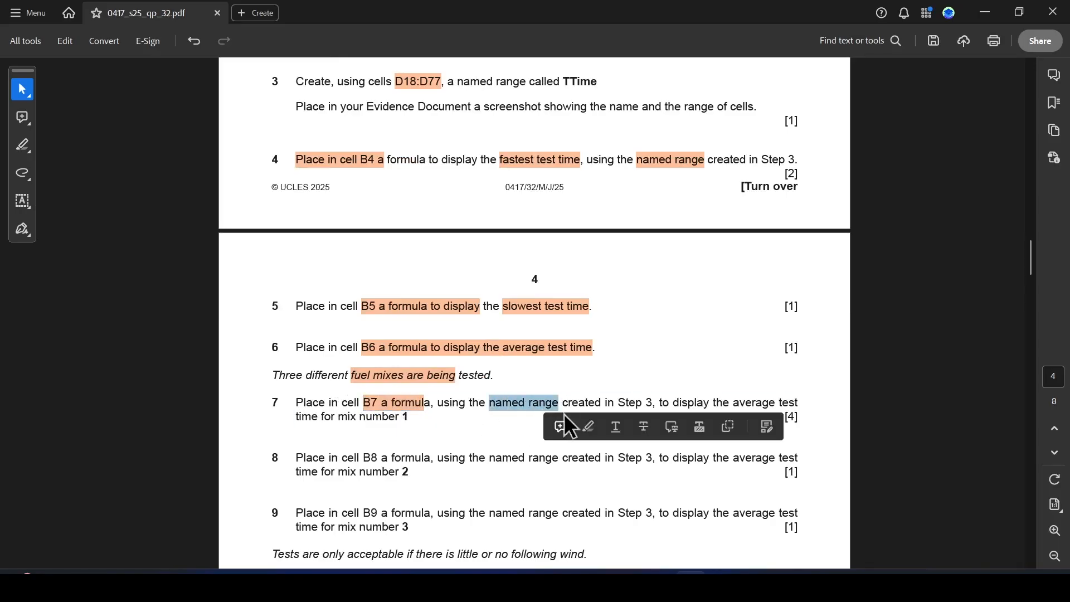
pyautogui.click(587, 427)
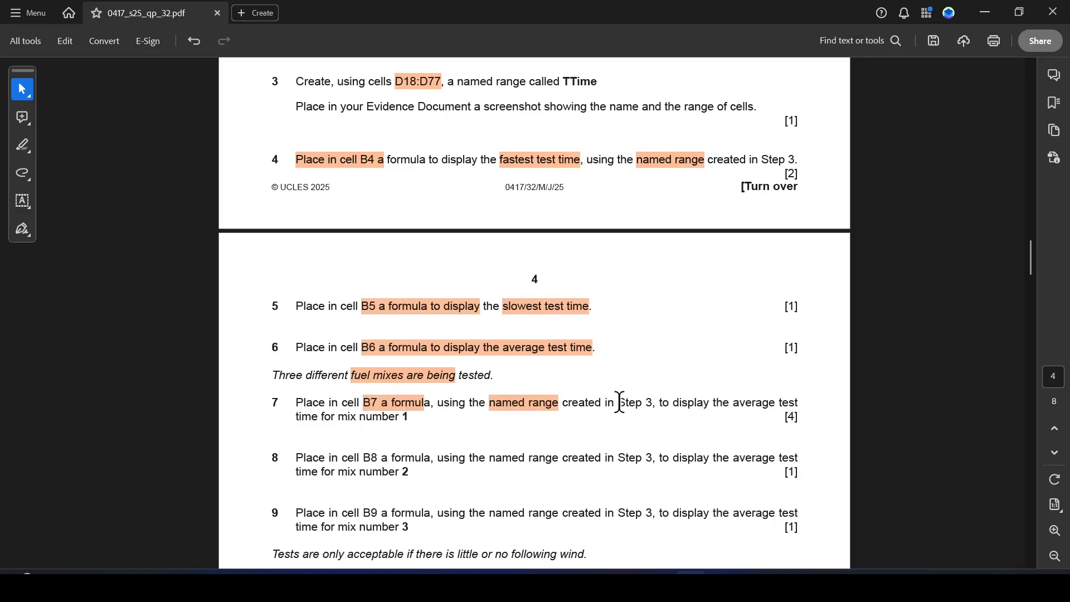
pyautogui.moveTo(619, 402); pyautogui.dragTo(656, 403)
pyautogui.click(694, 427)
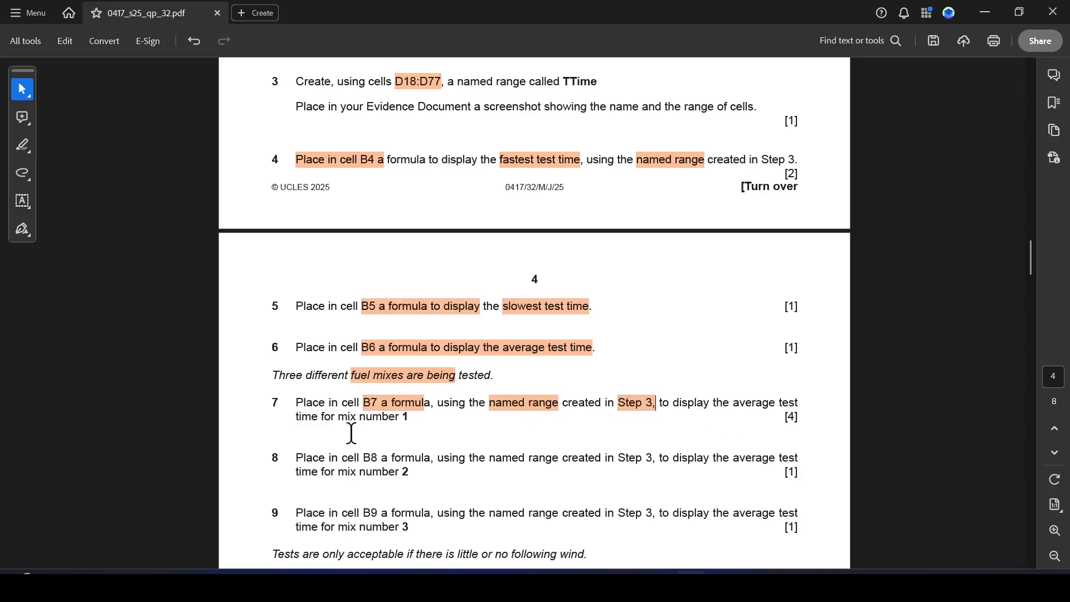
pyautogui.moveTo(339, 418); pyautogui.dragTo(410, 419)
pyautogui.click(460, 441)
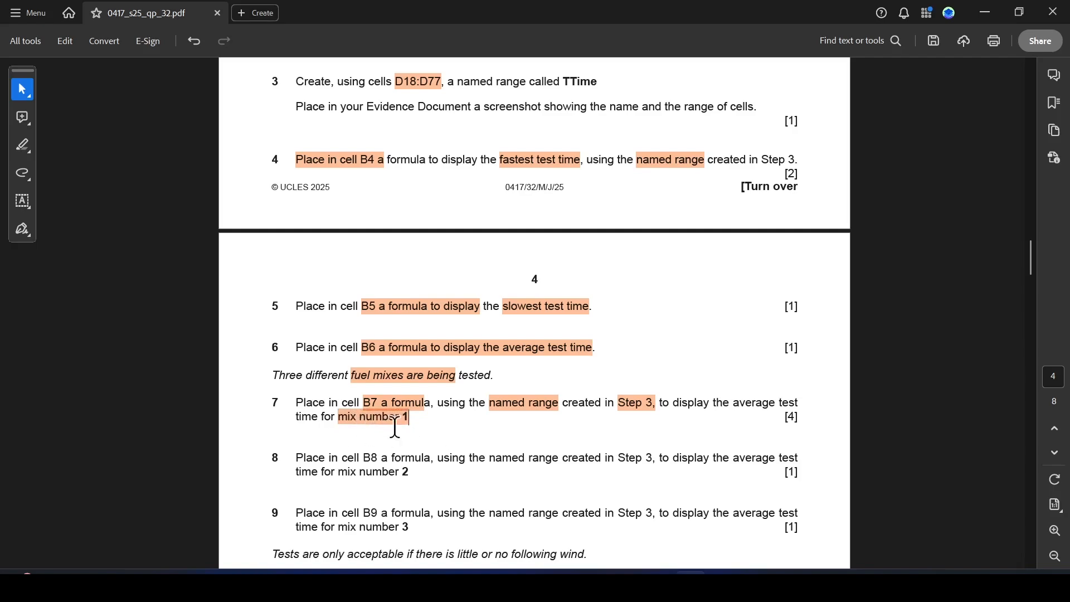
# Examine the Mix number column of the test data and recheck step 7 of the paper.
pyautogui.hotkey('alt', 'Tab')
pyautogui.scroll(-7, 146, 396)
pyautogui.scroll(3, 182, 370)
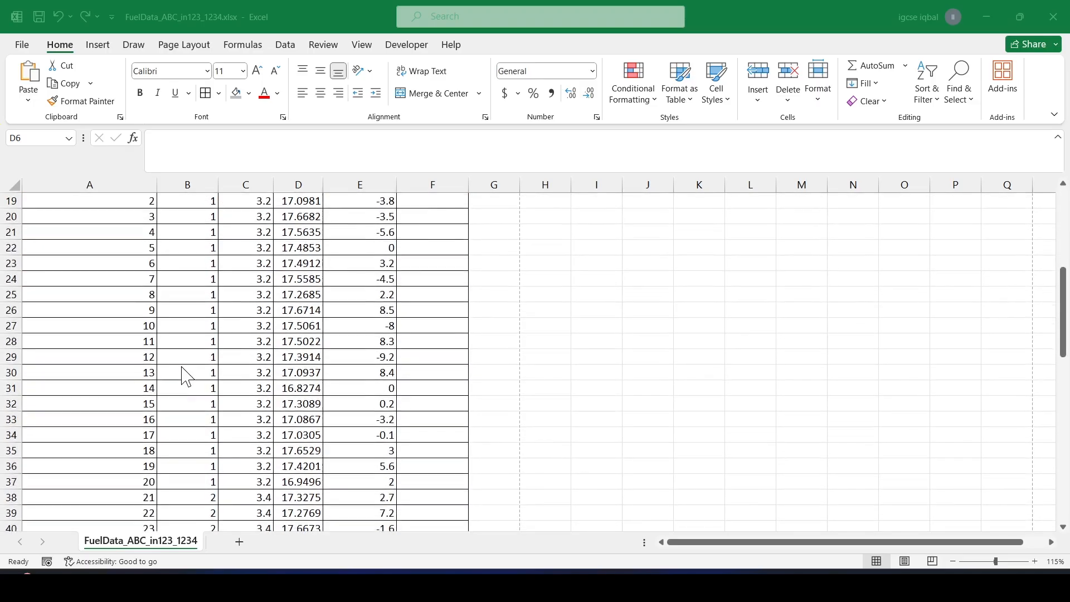
pyautogui.scroll(-10, 201, 335)
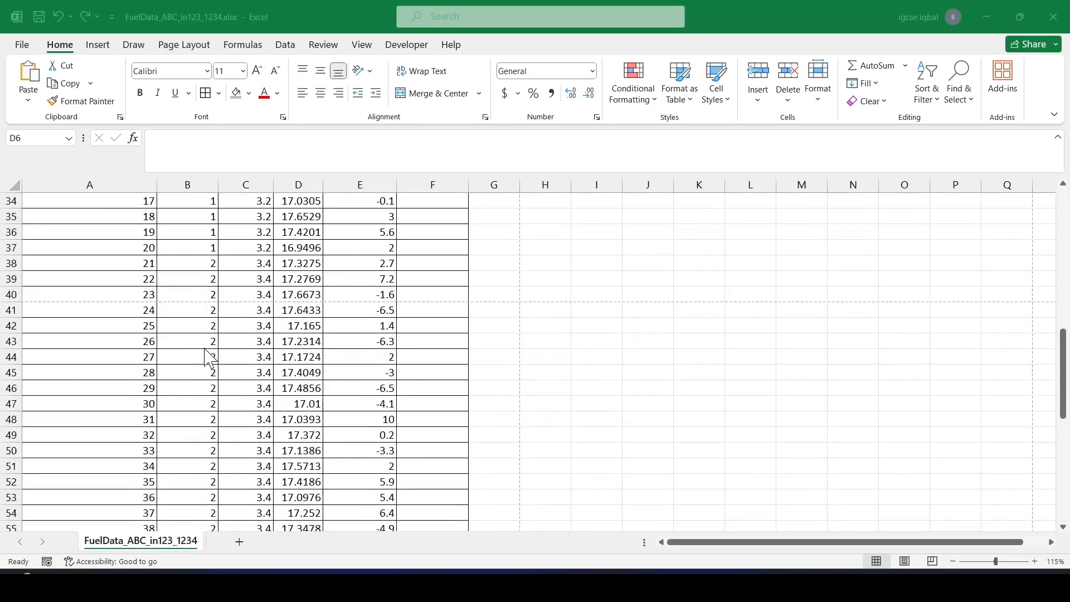
pyautogui.scroll(10, 209, 357)
pyautogui.hotkey('alt', 'Tab')
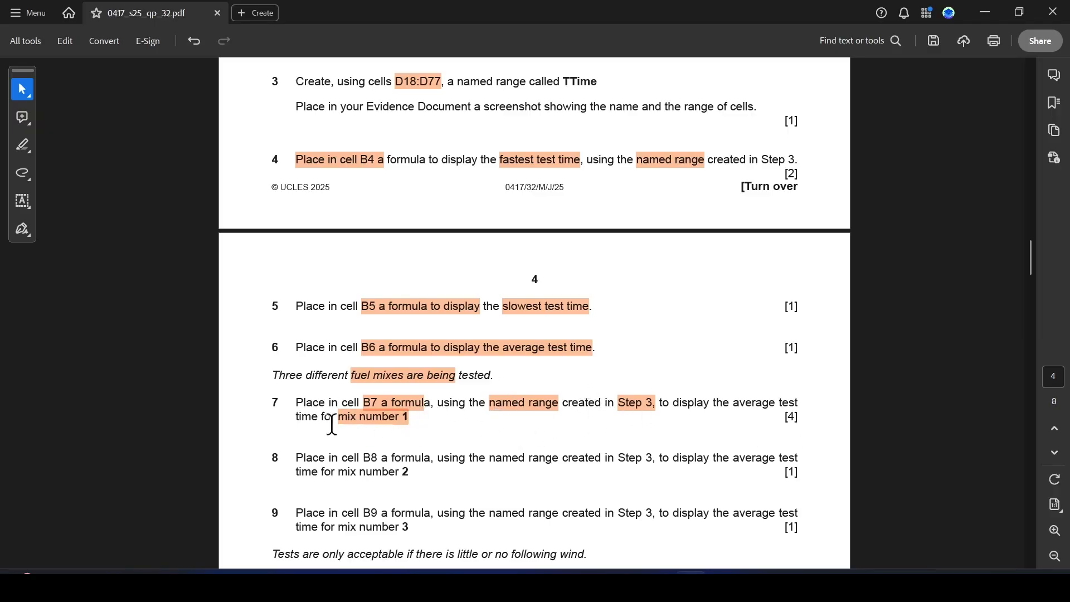
pyautogui.hotkey('alt', 'Tab')
pyautogui.scroll(5, 384, 402)
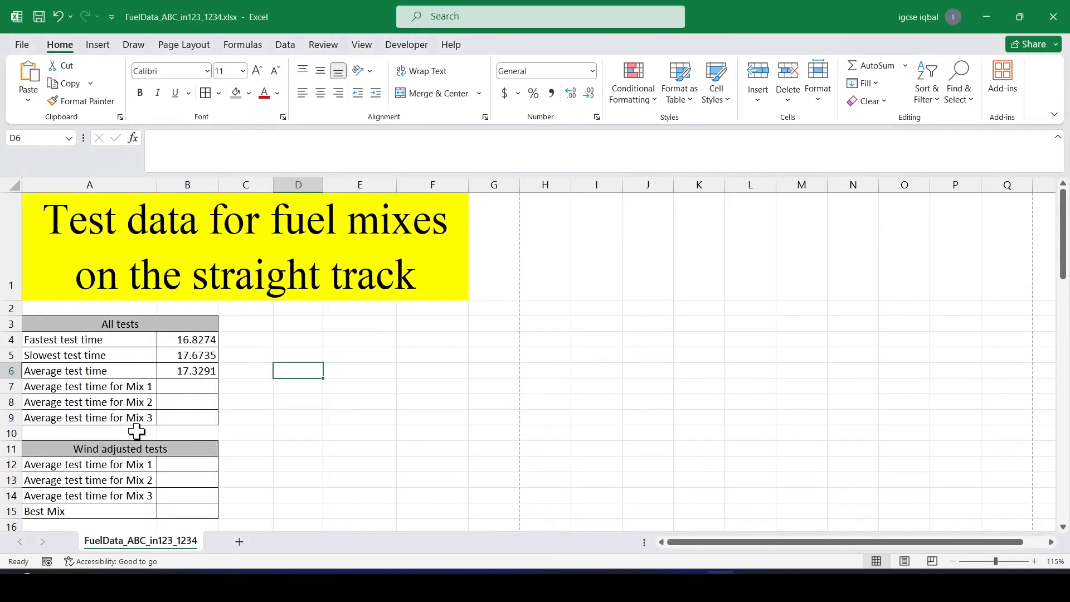
# In cell B7, enter =AVERAGEIF(B18:B77,1,TTime) to average the test times for mix number 1.
pyautogui.click(176, 384)
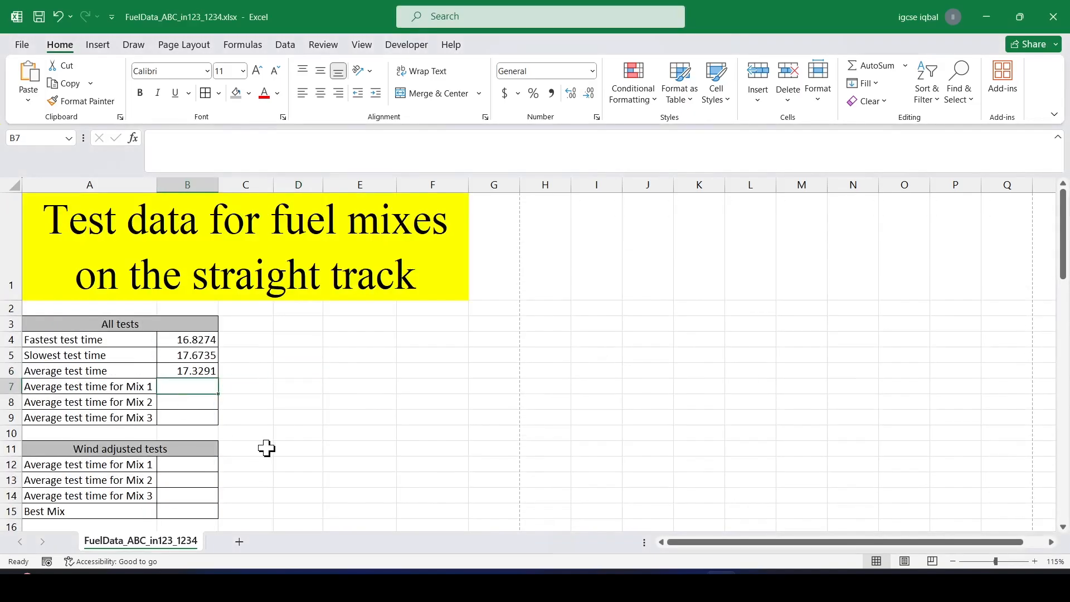
pyautogui.write('=')
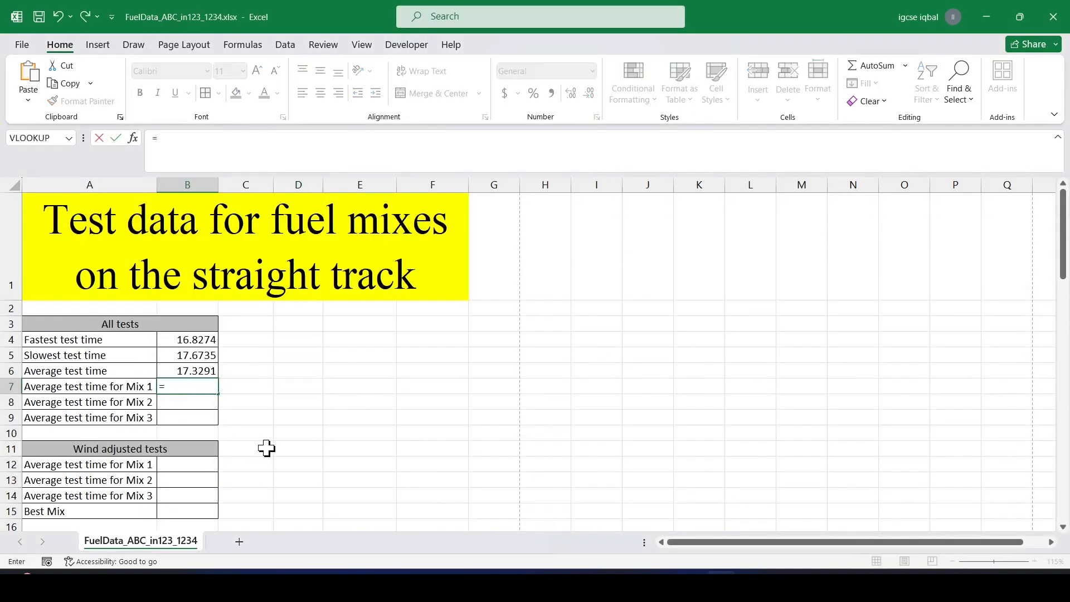
pyautogui.write('ave')
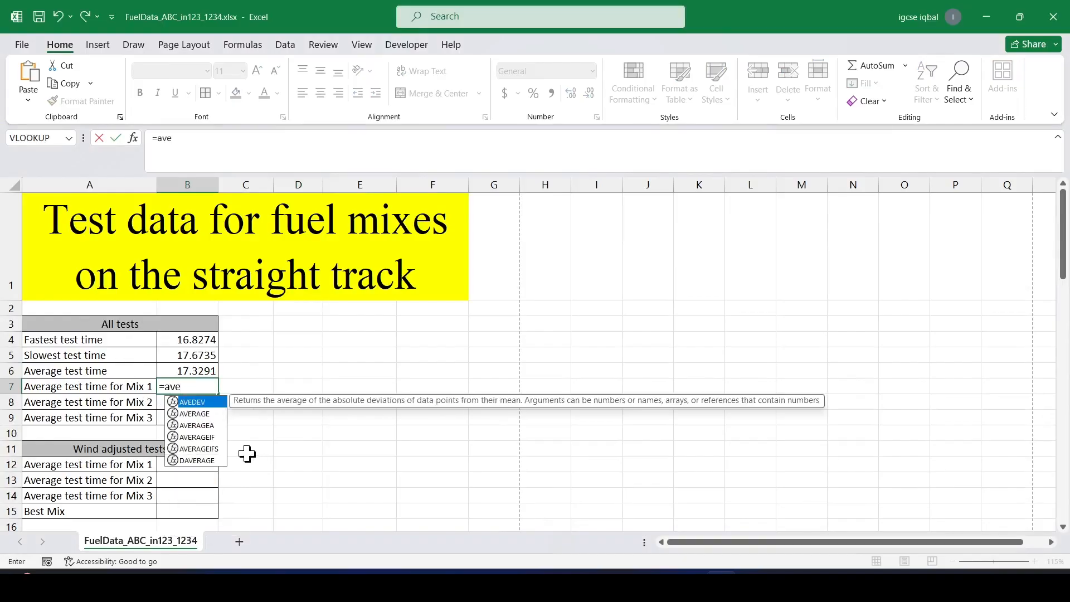
pyautogui.doubleClick(198, 437)
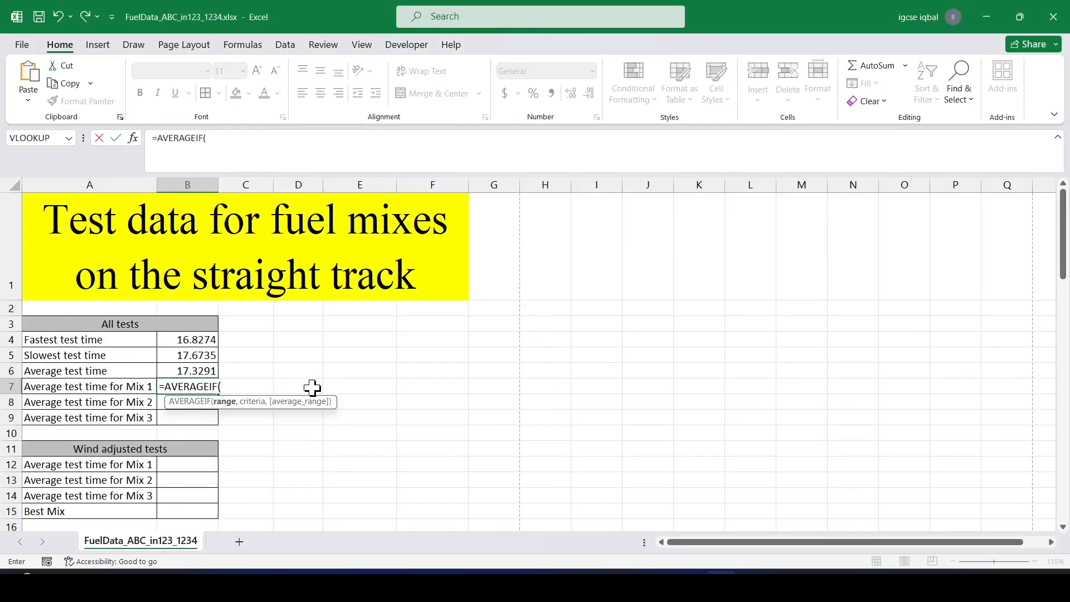
pyautogui.scroll(-1, 313, 388)
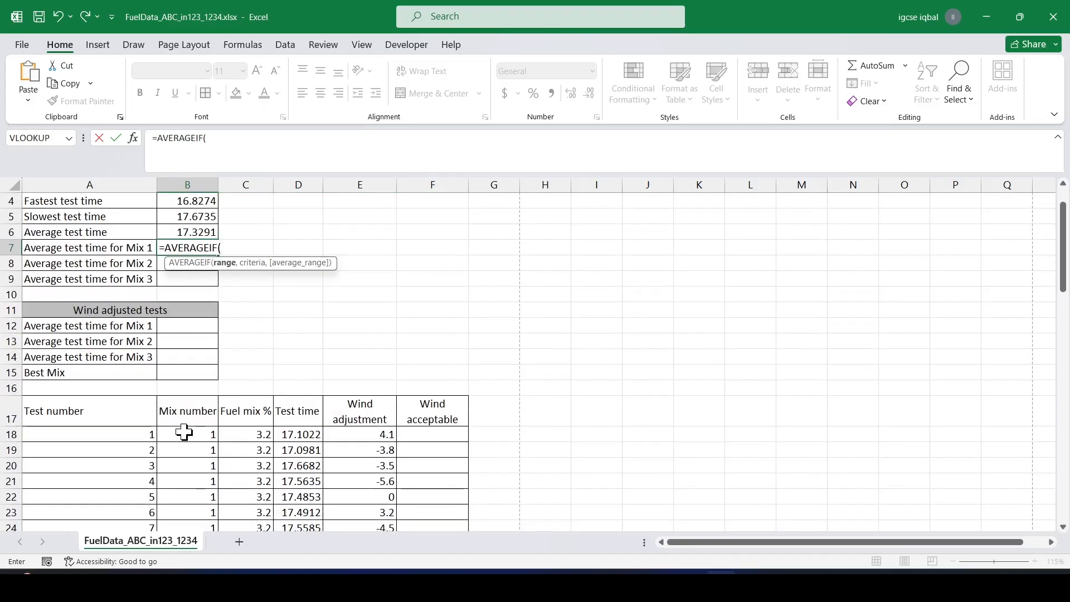
pyautogui.hotkey('alt', 'Tab')
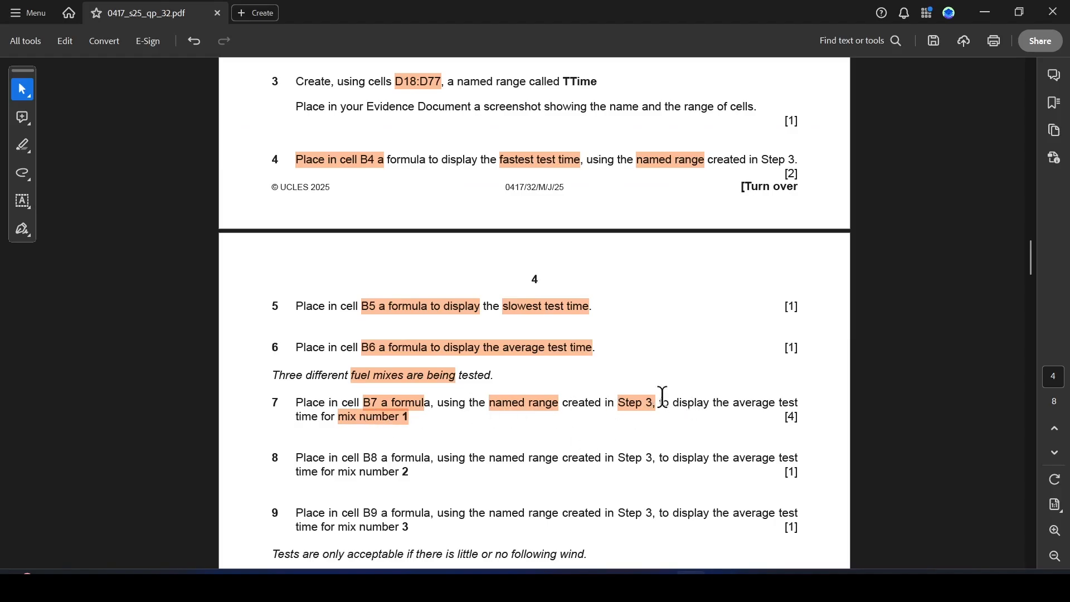
pyautogui.hotkey('alt', 'Tab')
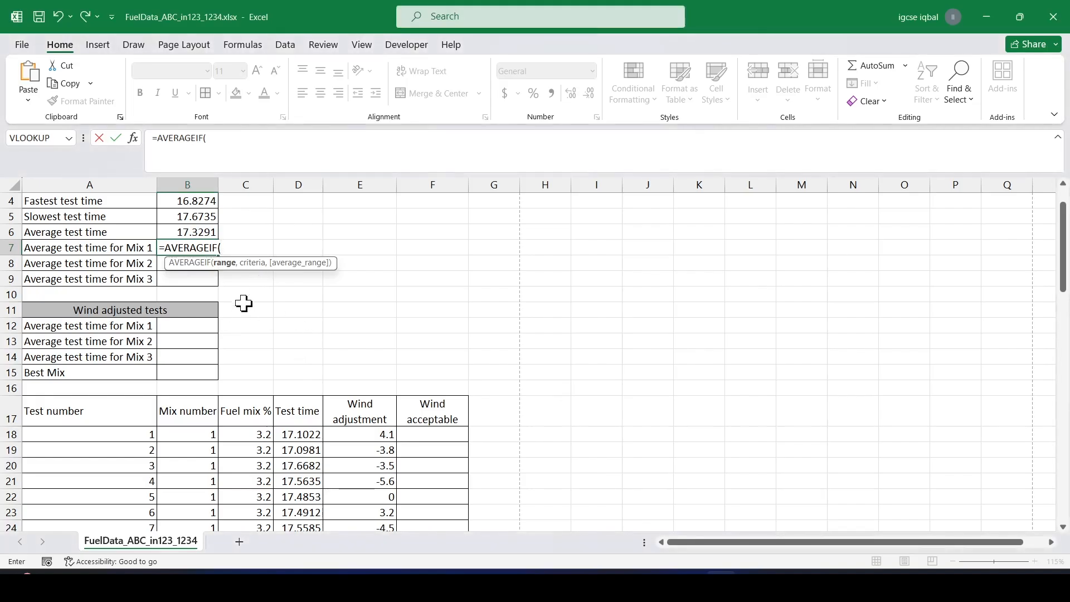
pyautogui.moveTo(199, 434); pyautogui.dragTo(211, 509)
pyautogui.click(300, 145)
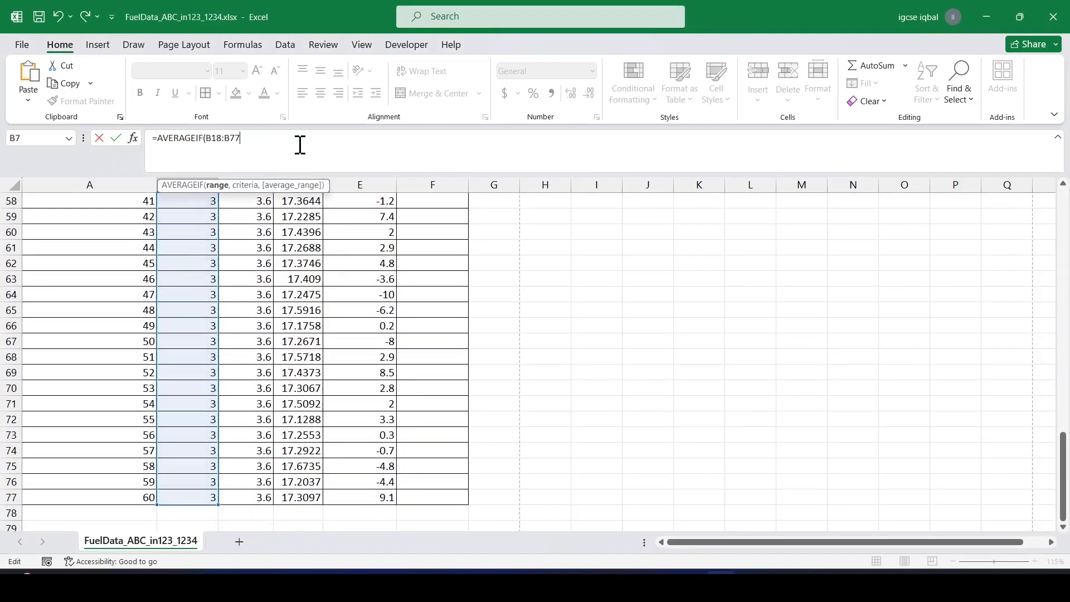
pyautogui.write(',1,')
pyautogui.scroll(16, 338, 275)
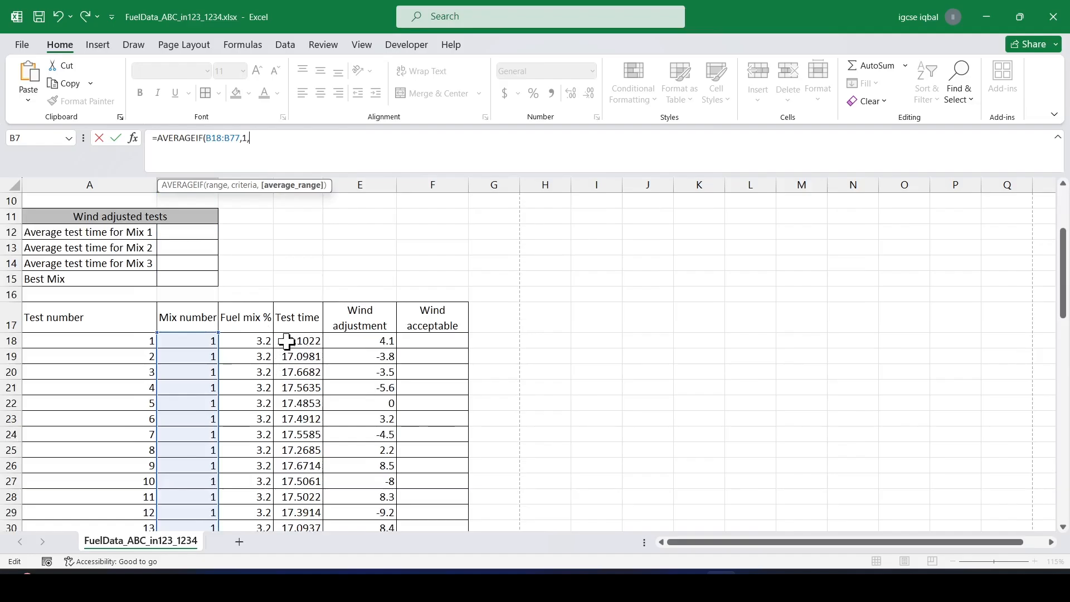
pyautogui.moveTo(288, 342); pyautogui.dragTo(312, 501)
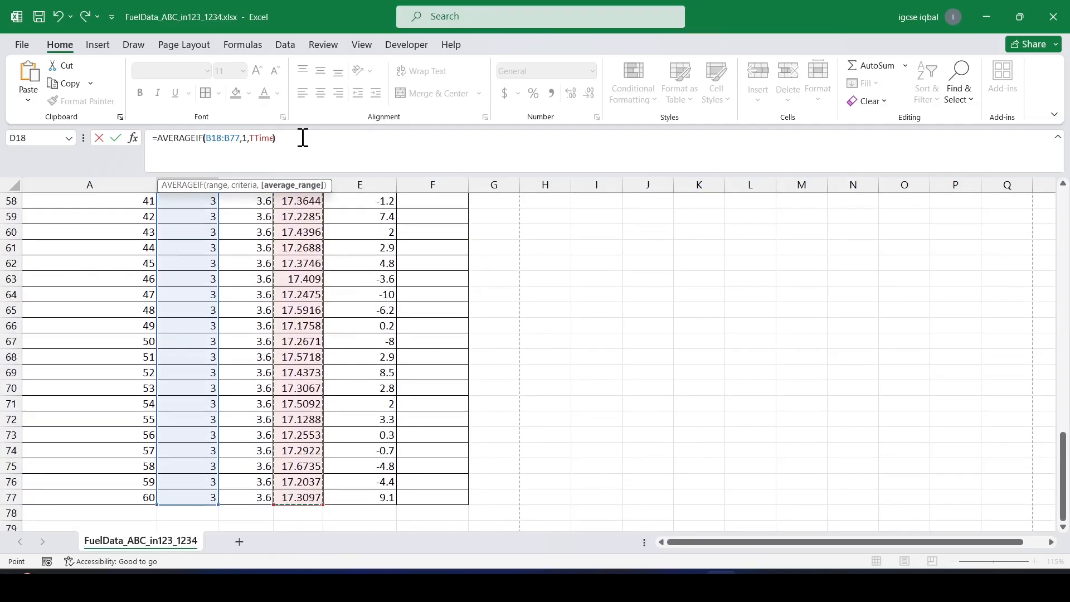
pyautogui.write(')')
pyautogui.press('Return')
# Show formulas to check the B4:B7 formulas, autofit the column widths, then switch back to showing values.
pyautogui.scroll(2, 273, 195)
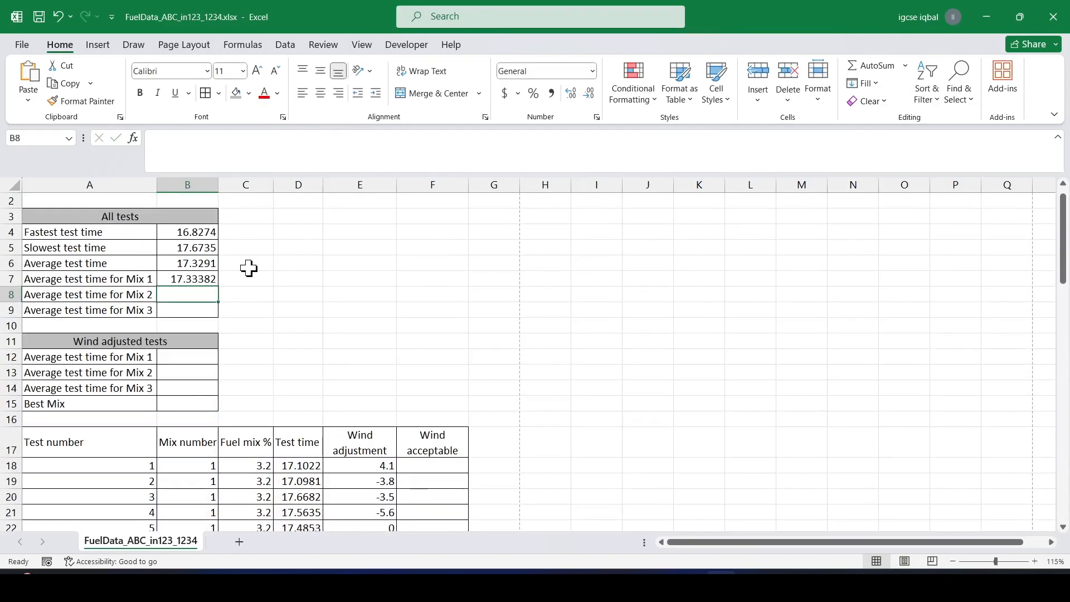
pyautogui.click(196, 279)
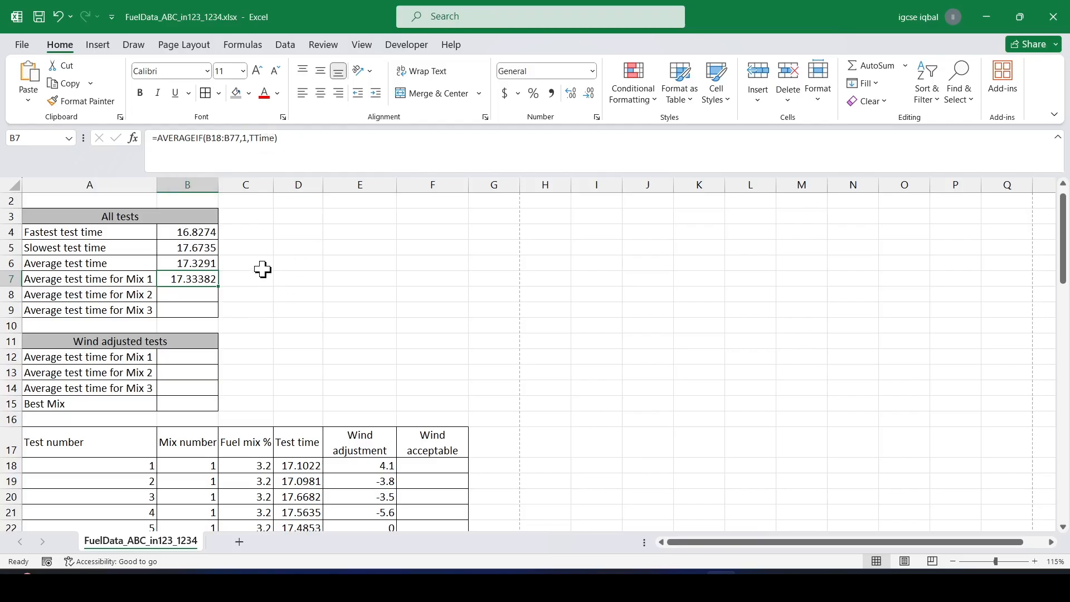
pyautogui.hotkey('ctrl', '`')
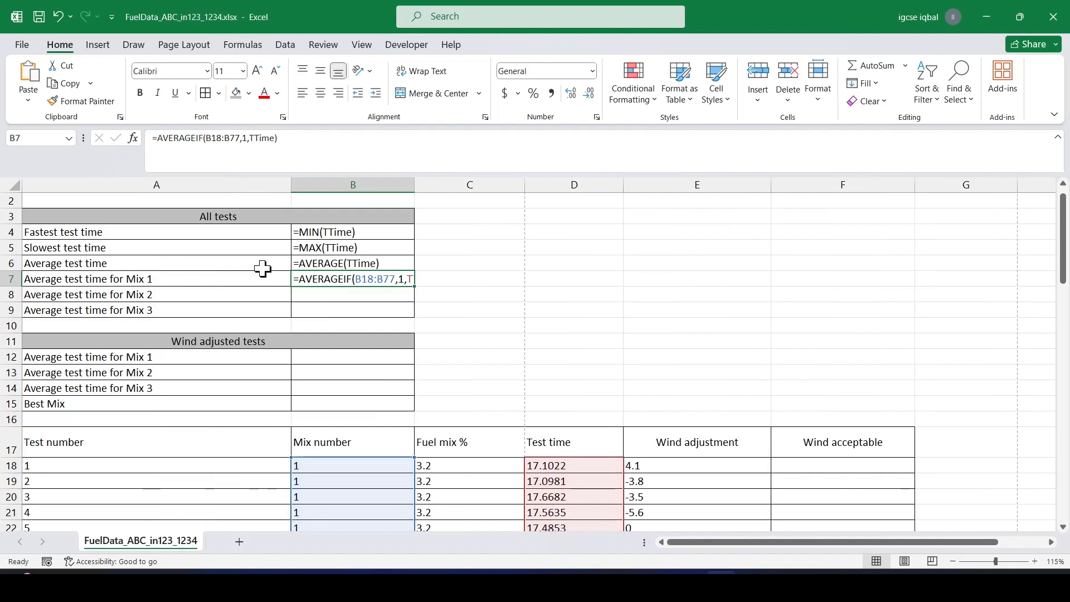
pyautogui.doubleClick(416, 186)
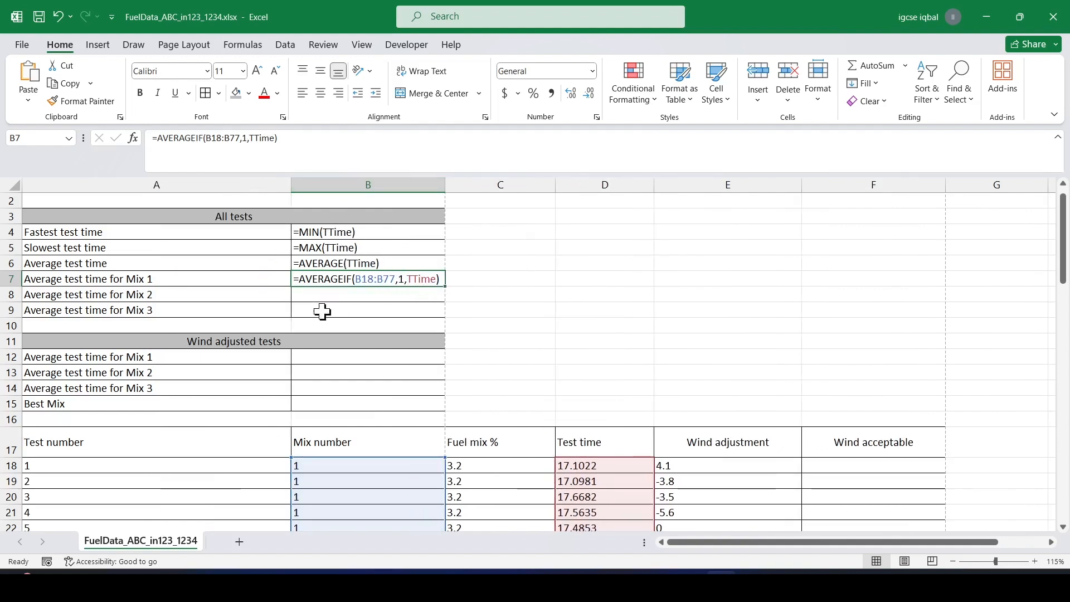
pyautogui.click(13, 184)
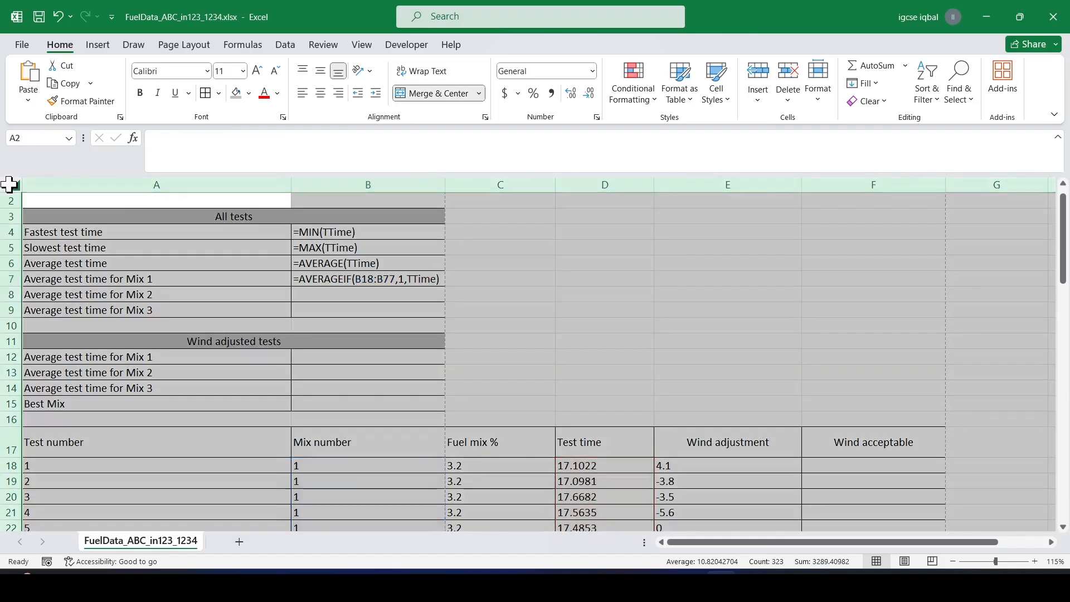
pyautogui.doubleClick(291, 181)
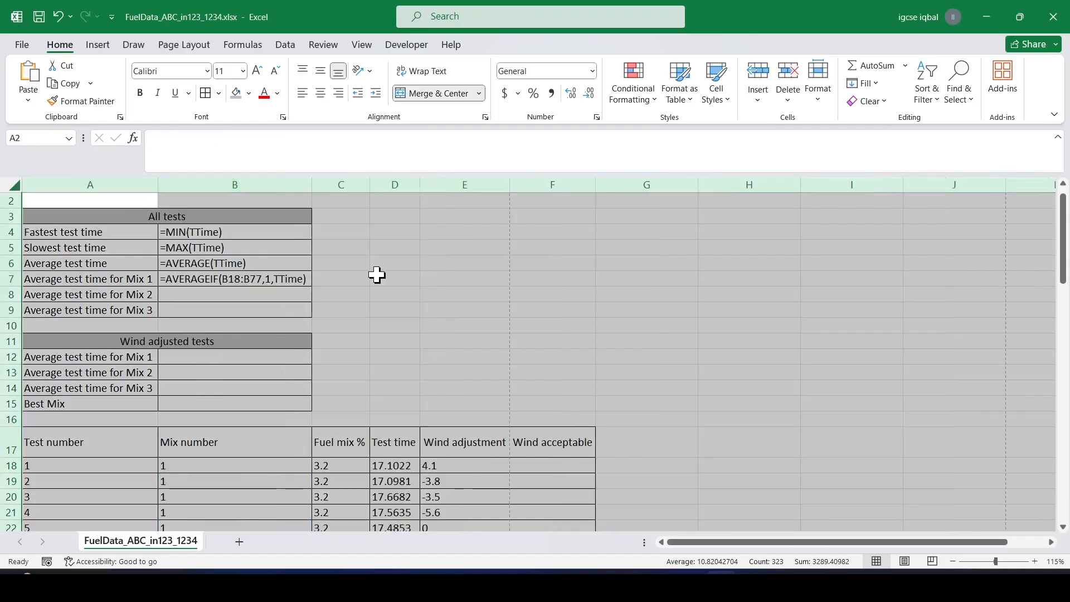
pyautogui.hotkey('ctrl', '`')
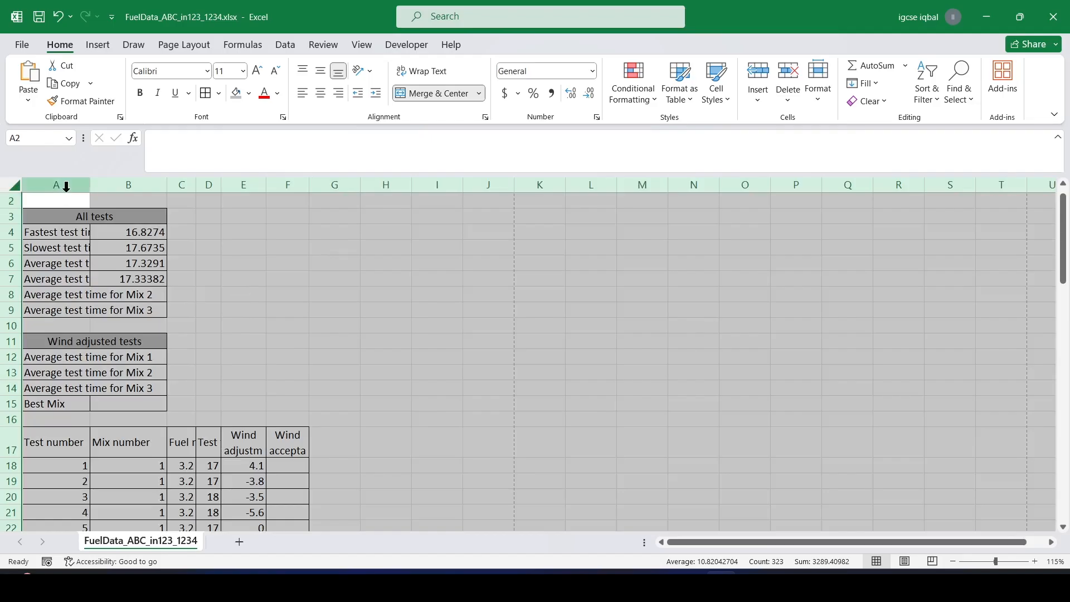
pyautogui.doubleClick(91, 190)
# Select cell B8 and highlight "mix number 2" in step 8 of the question paper.
pyautogui.click(352, 291)
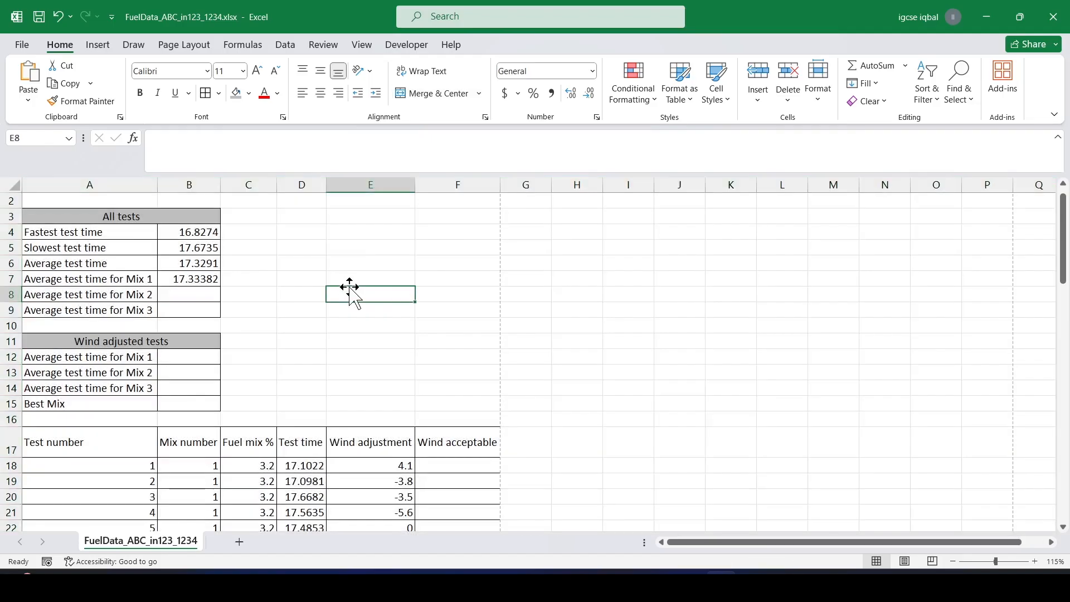
pyautogui.click(175, 299)
pyautogui.hotkey('alt', 'Tab')
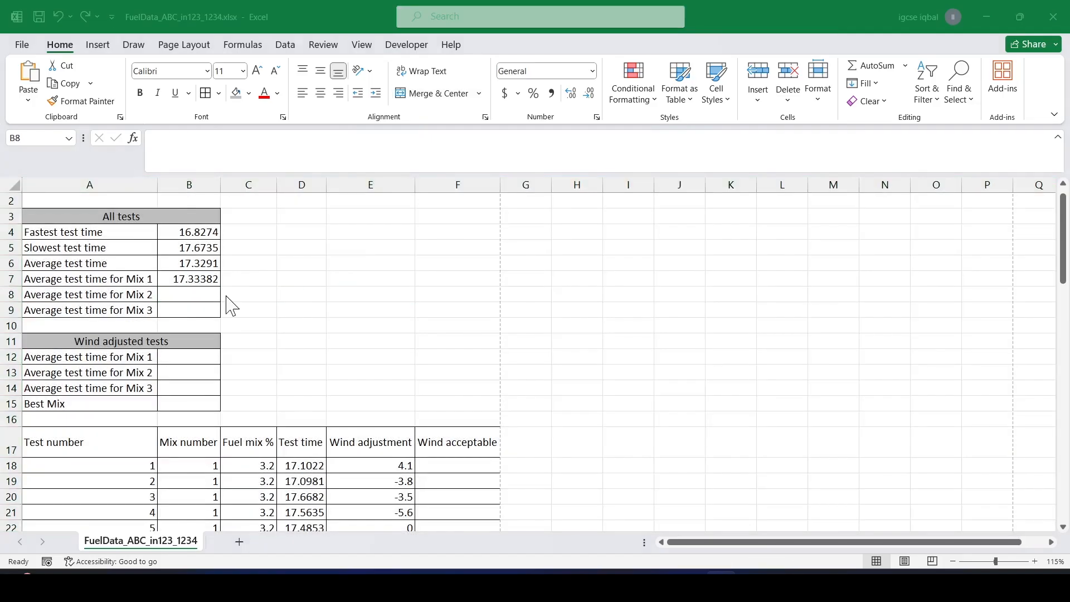
pyautogui.scroll(-1, 378, 440)
pyautogui.moveTo(367, 424); pyautogui.dragTo(431, 433)
pyautogui.click(447, 453)
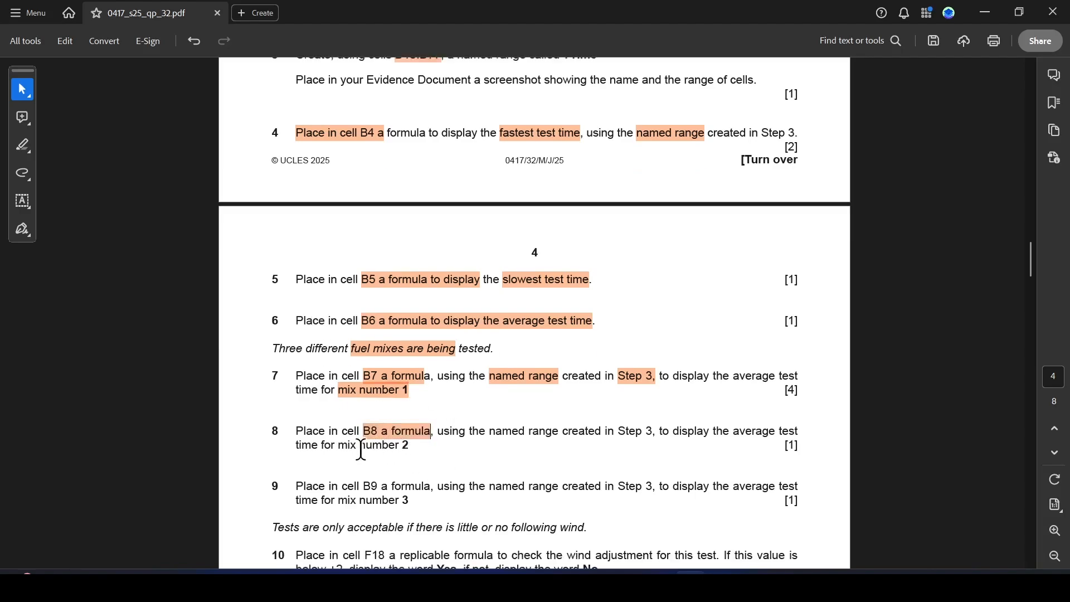
pyautogui.moveTo(341, 449); pyautogui.dragTo(410, 447)
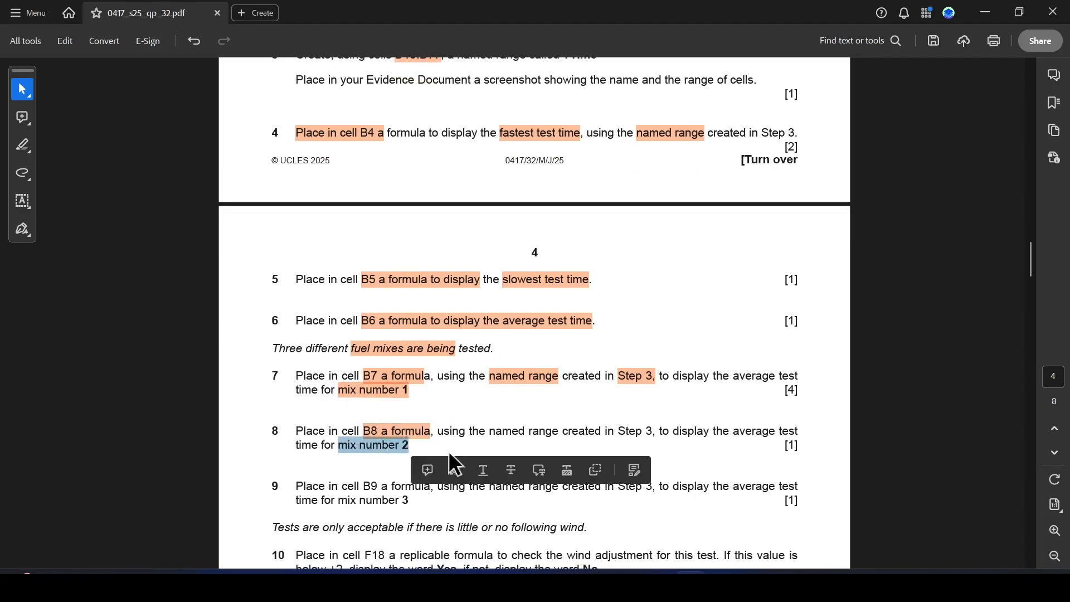
pyautogui.click(453, 469)
pyautogui.hotkey('alt', 'Tab')
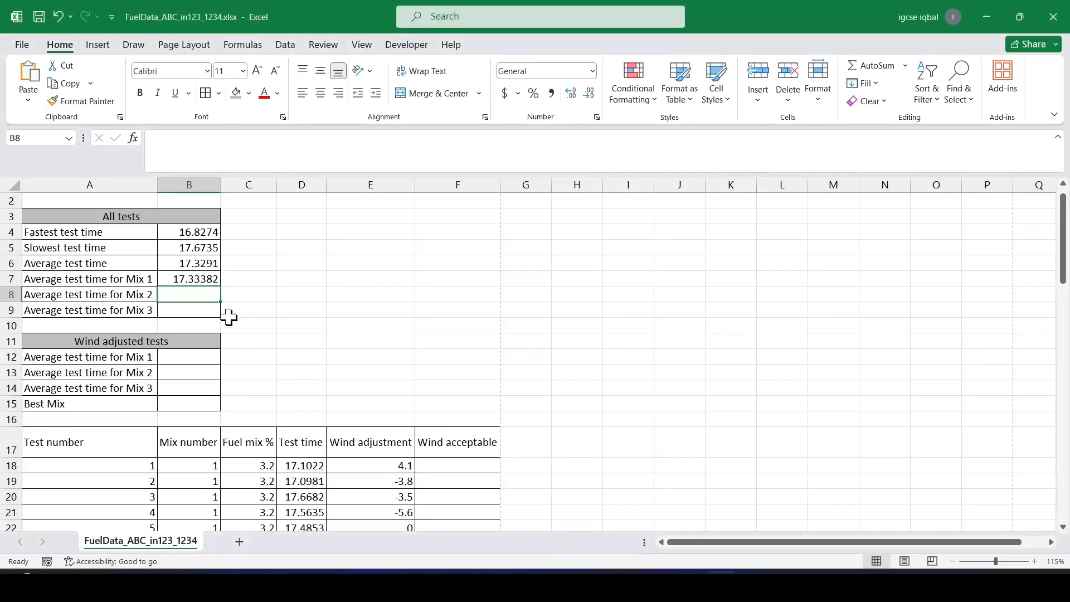
# In cell B8, enter =AVERAGEIF(B18:B77,2,TTime) to average the test times for mix number 2.
pyautogui.write('=')
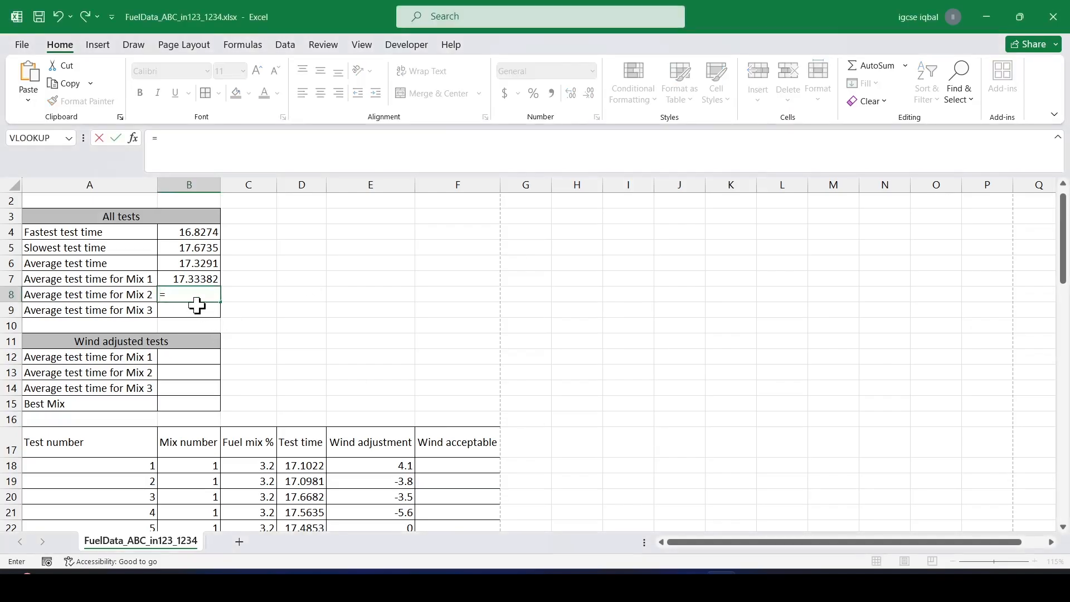
pyautogui.write('aver')
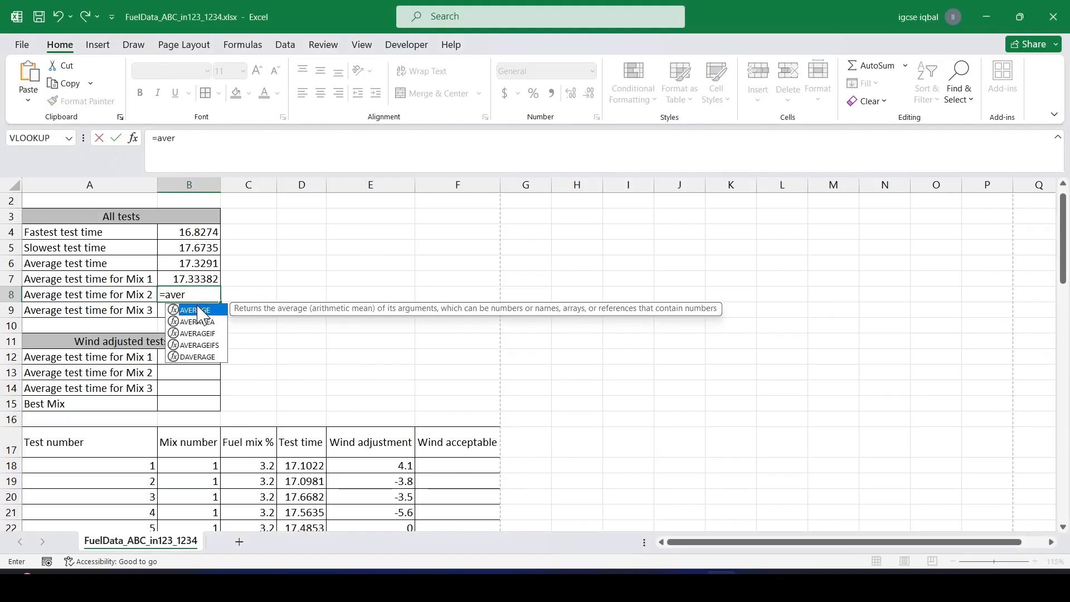
pyautogui.doubleClick(216, 333)
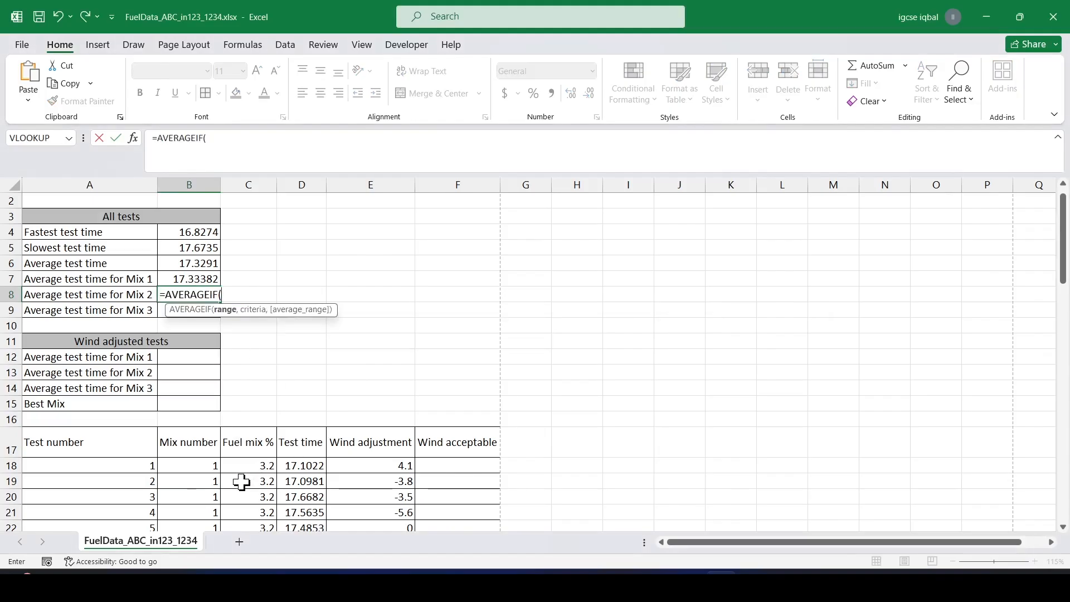
pyautogui.moveTo(189, 472); pyautogui.dragTo(201, 506)
pyautogui.click(263, 139)
pyautogui.write(',')
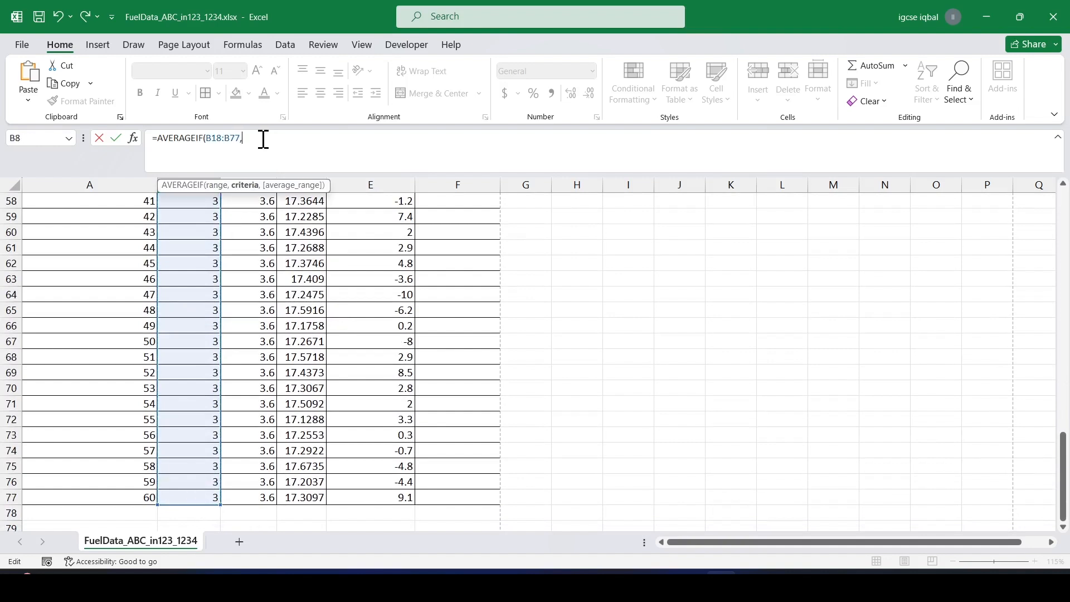
pyautogui.write('2,')
pyautogui.scroll(17, 388, 279)
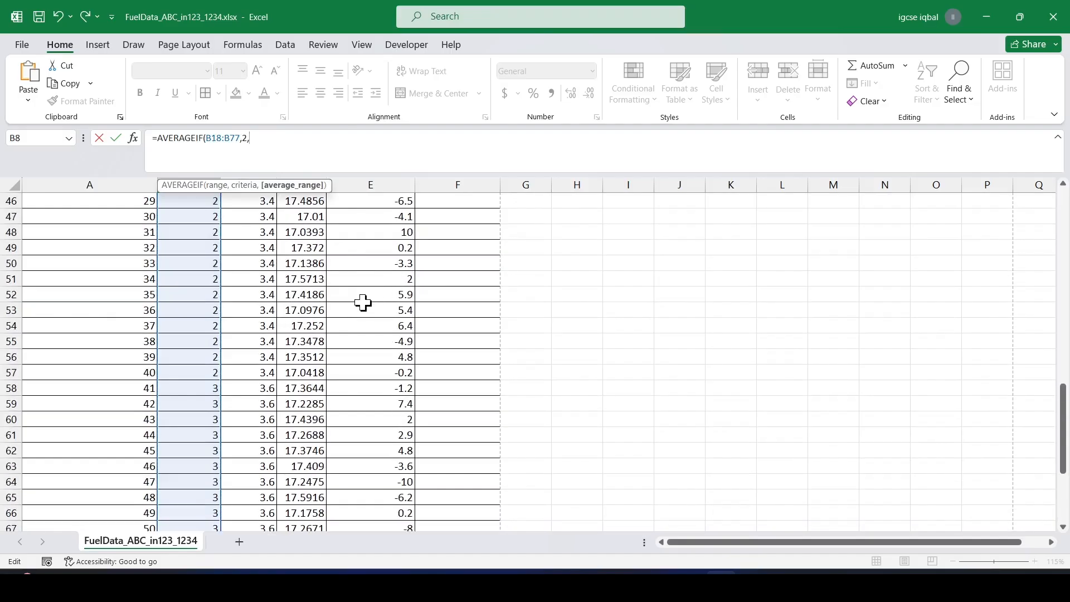
pyautogui.moveTo(287, 388); pyautogui.dragTo(309, 507)
pyautogui.click(281, 137)
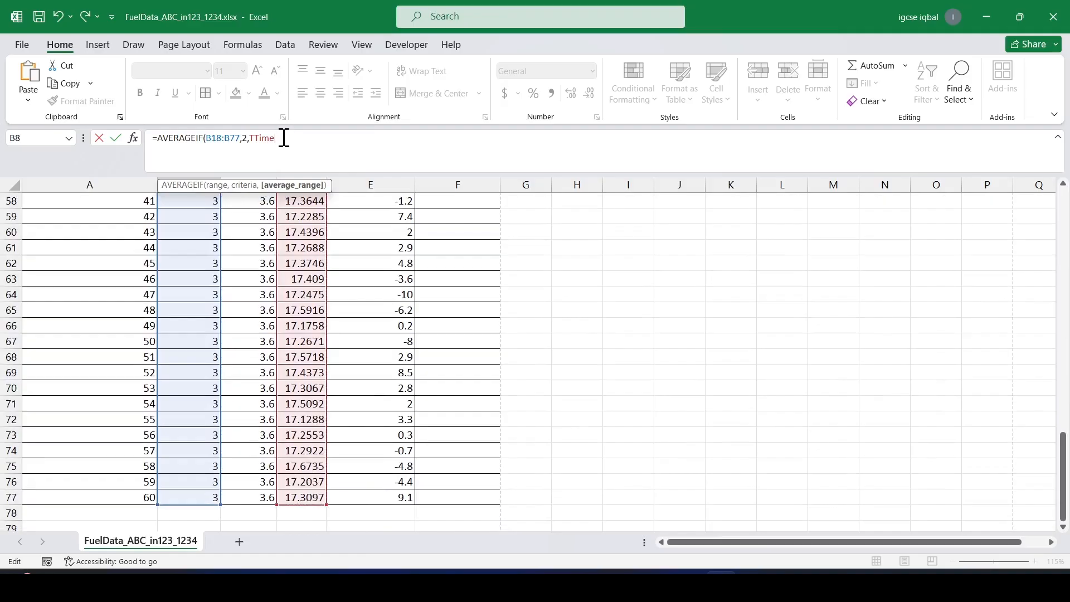
pyautogui.write(')')
pyautogui.press('Return')
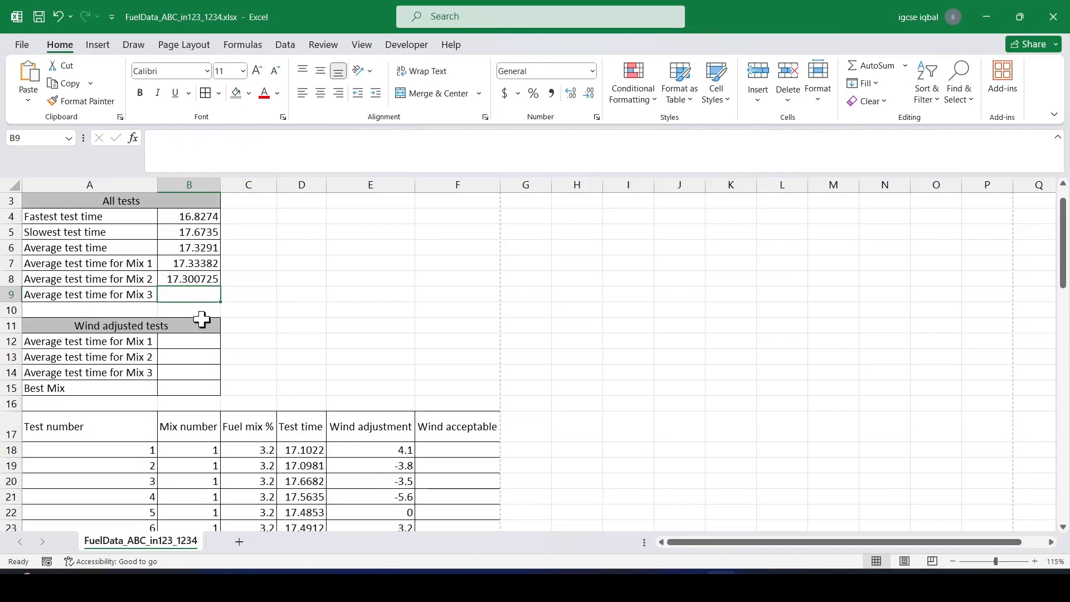
# Check the B8 formula, then highlight "B9 a formula" and "mix number 3" in step 9 of the paper.
pyautogui.click(181, 281)
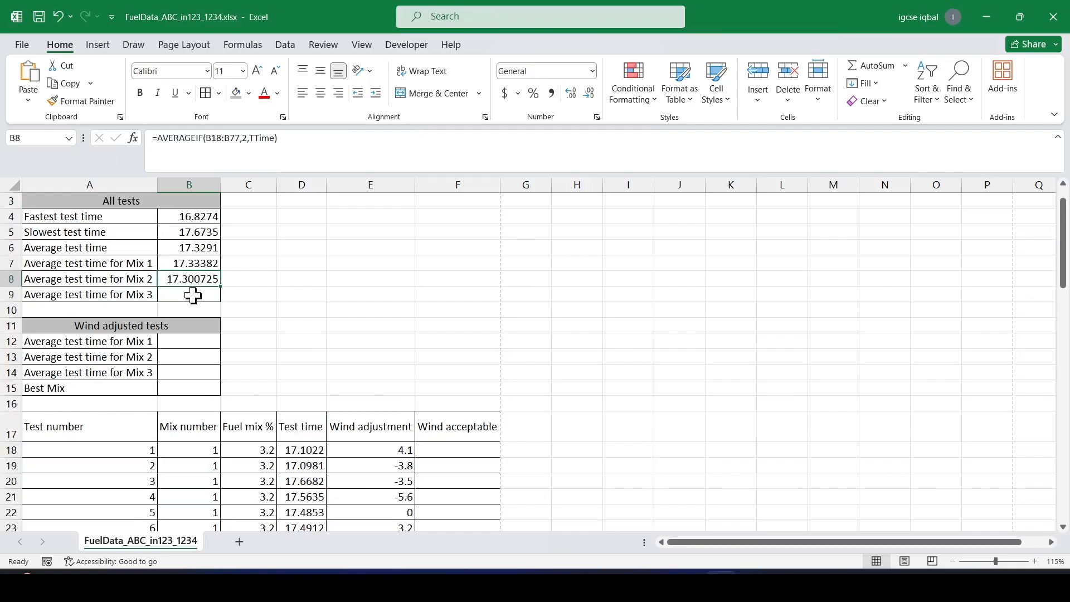
pyautogui.press('Down')
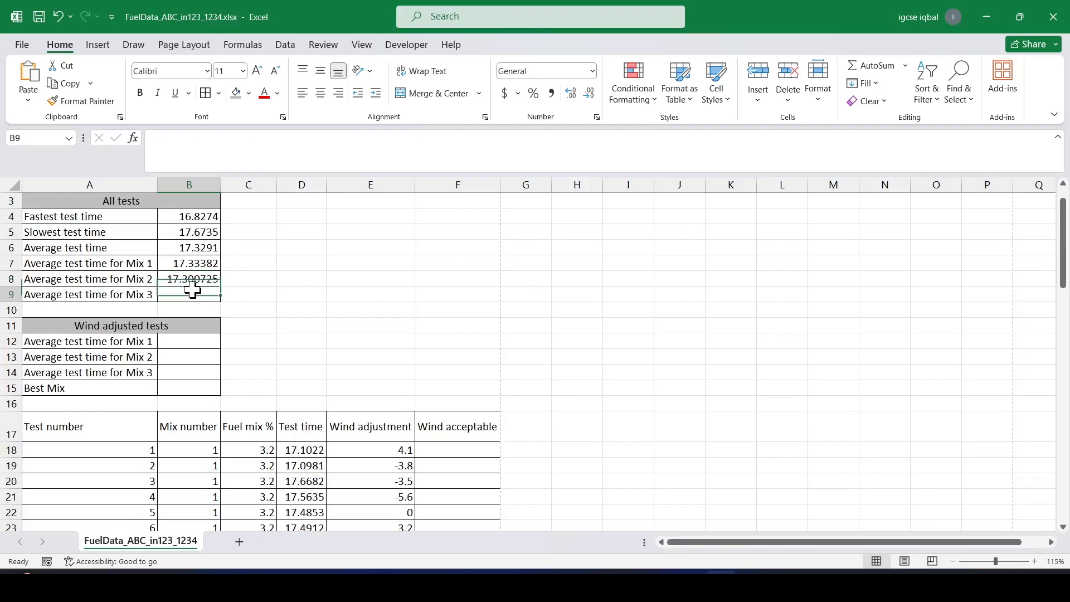
pyautogui.hotkey('alt', 'Tab')
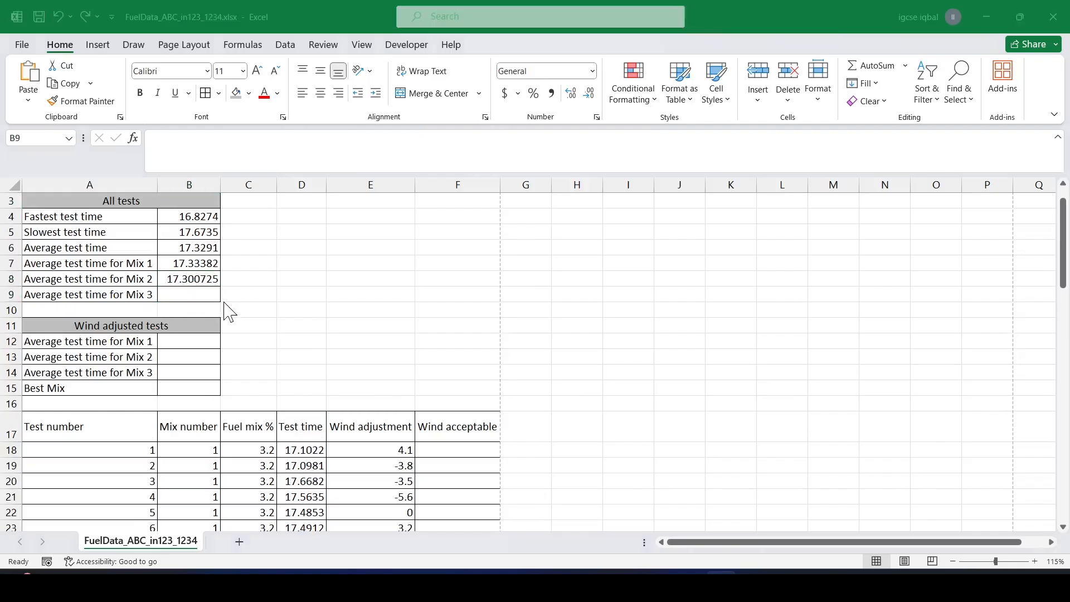
pyautogui.scroll(-2, 396, 313)
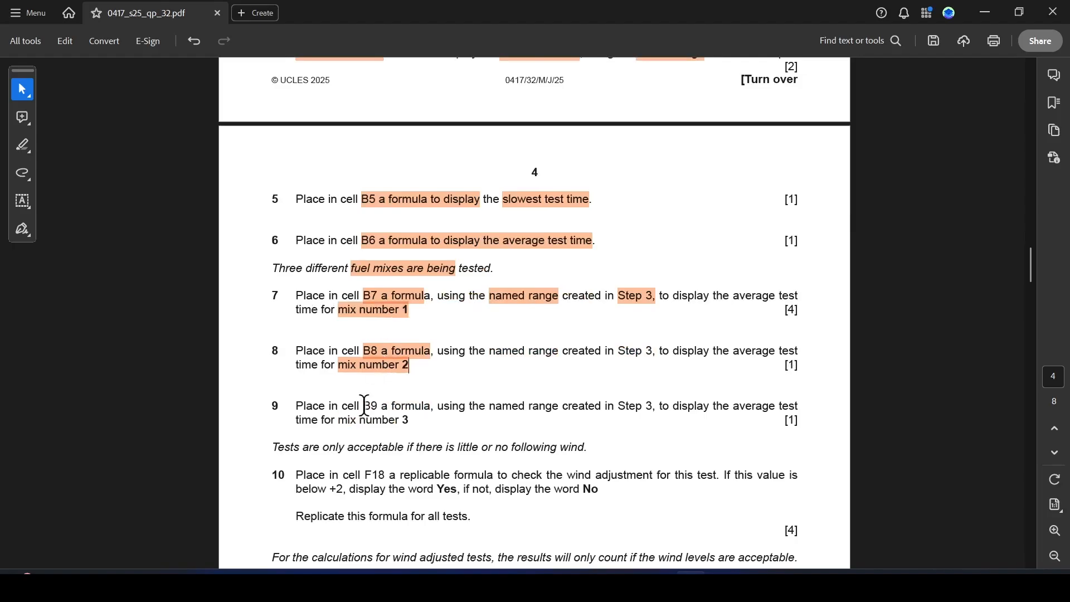
pyautogui.moveTo(364, 405); pyautogui.dragTo(431, 406)
pyautogui.click(459, 433)
pyautogui.moveTo(342, 422); pyautogui.dragTo(410, 422)
pyautogui.click(459, 443)
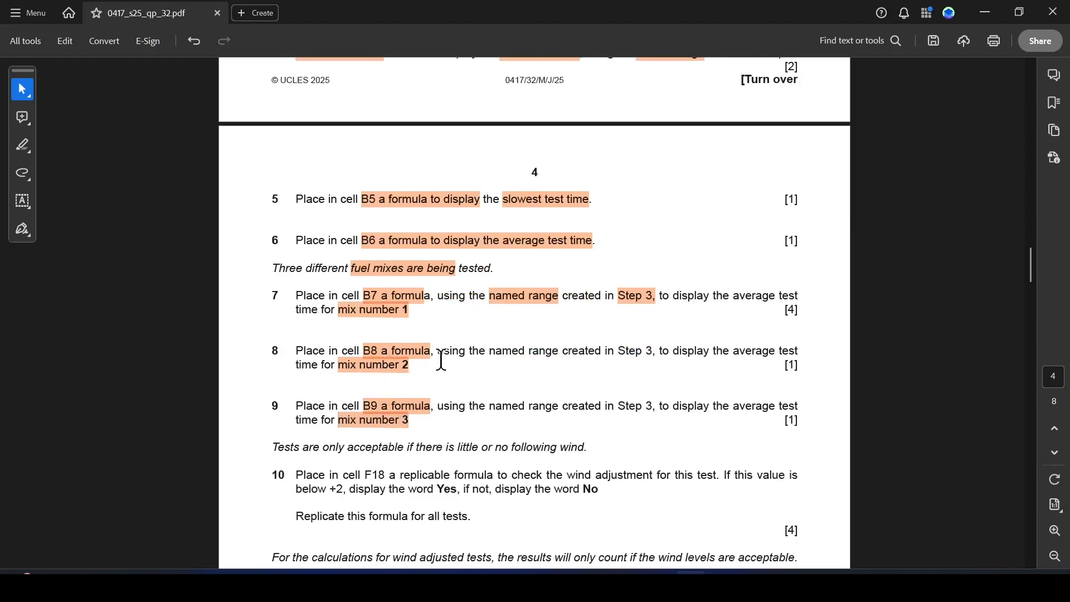
pyautogui.hotkey('alt', 'Tab')
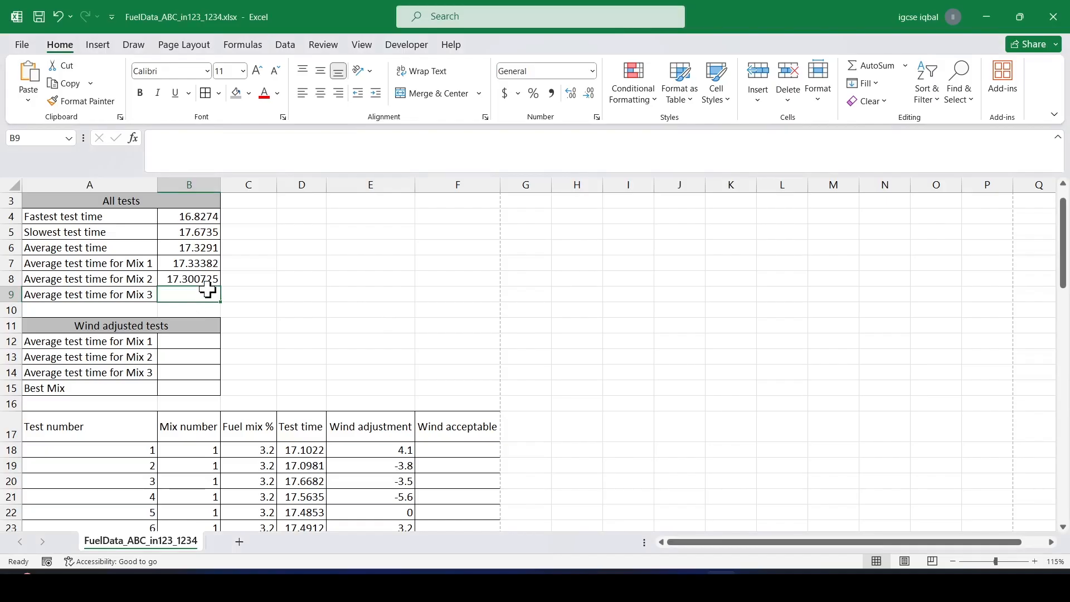
# In cell B9, enter =AVERAGEIF(B18:B77,3,TTime) to average the test times for mix number 3.
pyautogui.write('=')
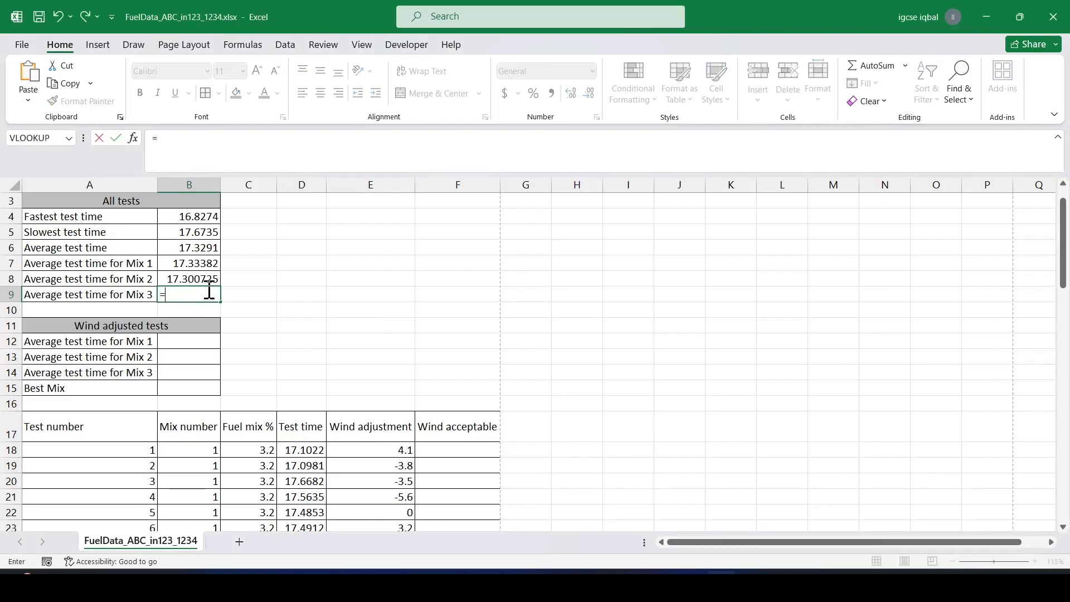
pyautogui.write('ave')
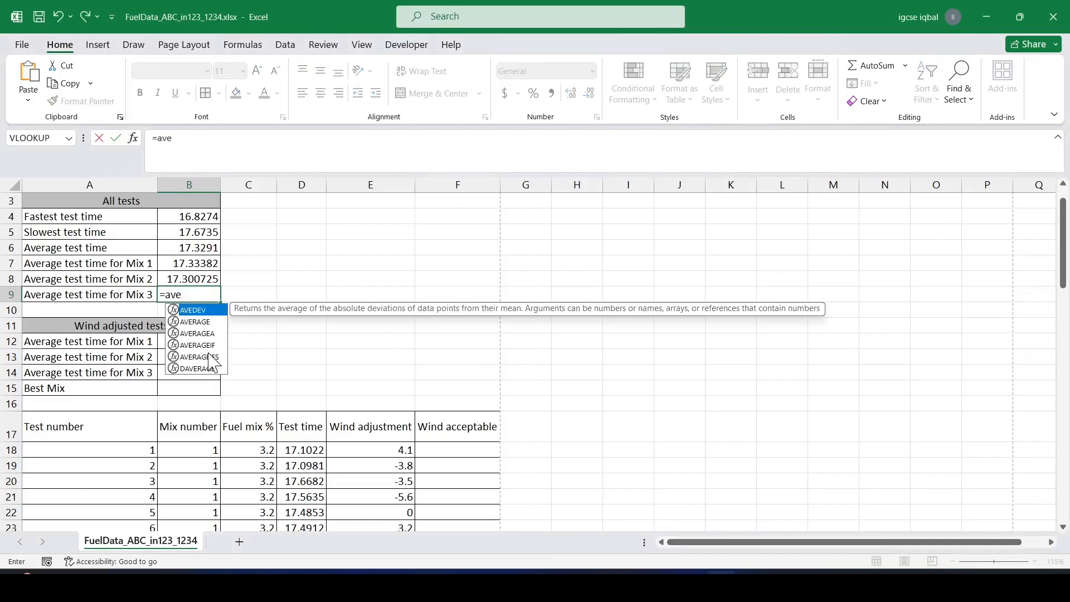
pyautogui.doubleClick(204, 345)
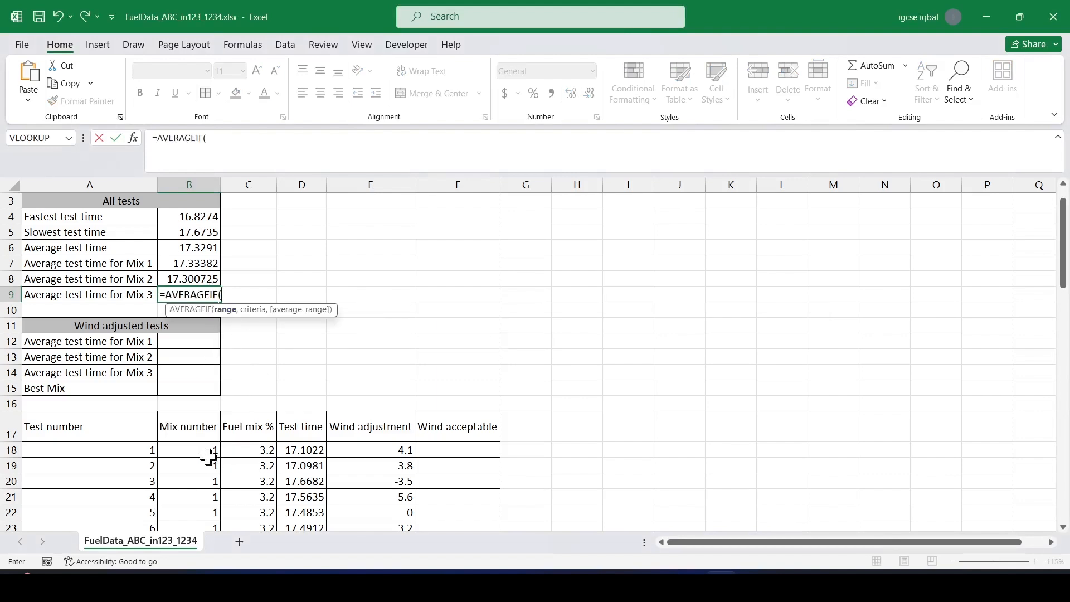
pyautogui.moveTo(191, 451)
pyautogui.mouseDown()
pyautogui.moveTo(192, 478)
pyautogui.moveTo(200, 432)
pyautogui.mouseUp()
pyautogui.moveTo(201, 498)
pyautogui.mouseDown()
pyautogui.moveTo(206, 564)
pyautogui.moveTo(198, 501)
pyautogui.moveTo(201, 514)
pyautogui.mouseUp()
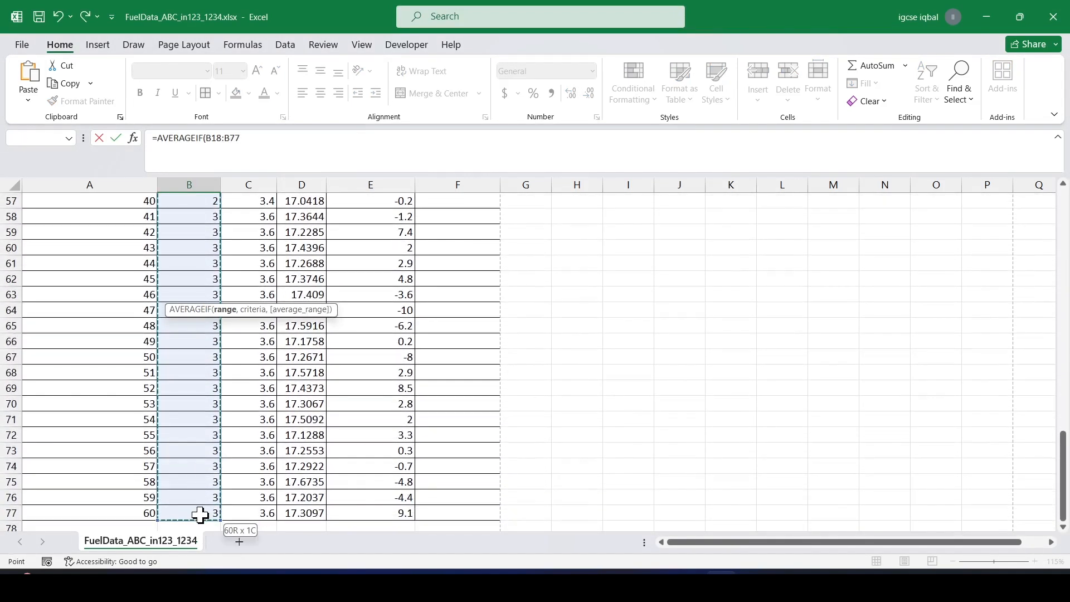
pyautogui.click(263, 135)
pyautogui.write(',3,')
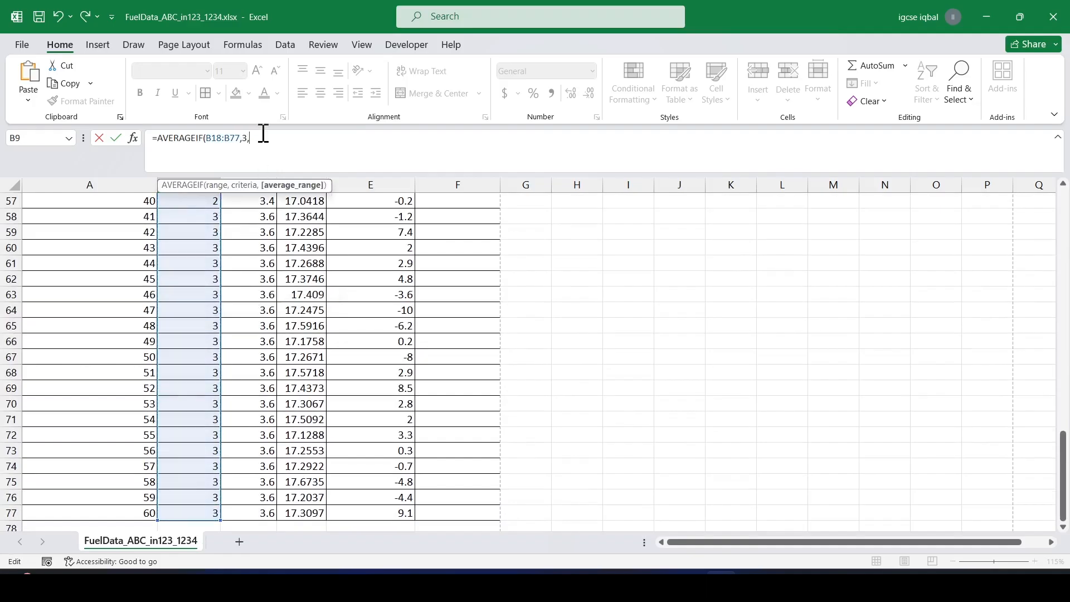
pyautogui.scroll(12, 295, 312)
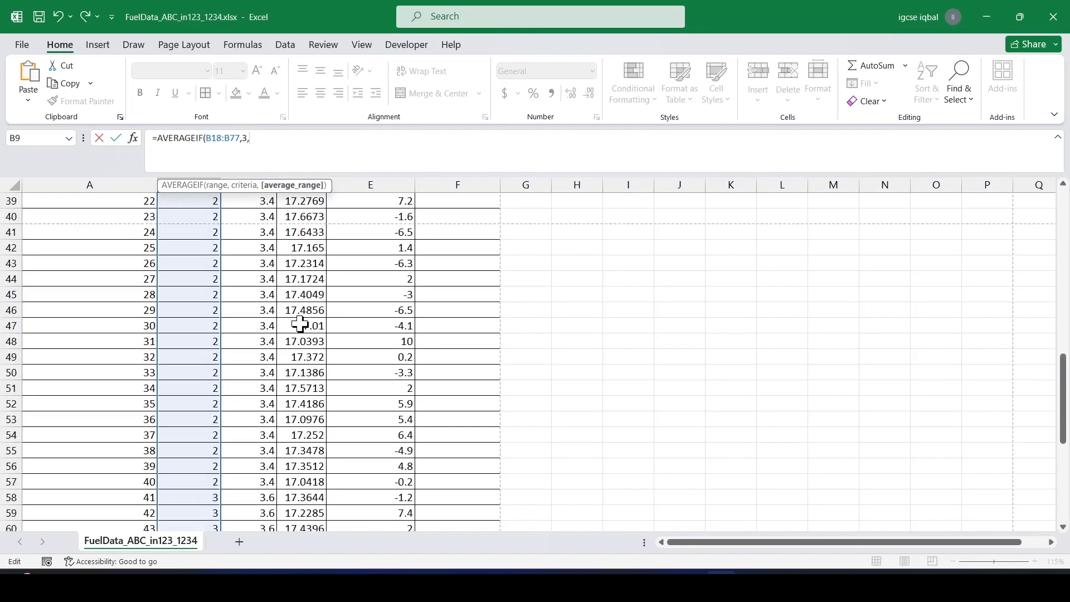
pyautogui.scroll(4, 301, 325)
pyautogui.moveTo(301, 356); pyautogui.dragTo(316, 486)
pyautogui.click(301, 135)
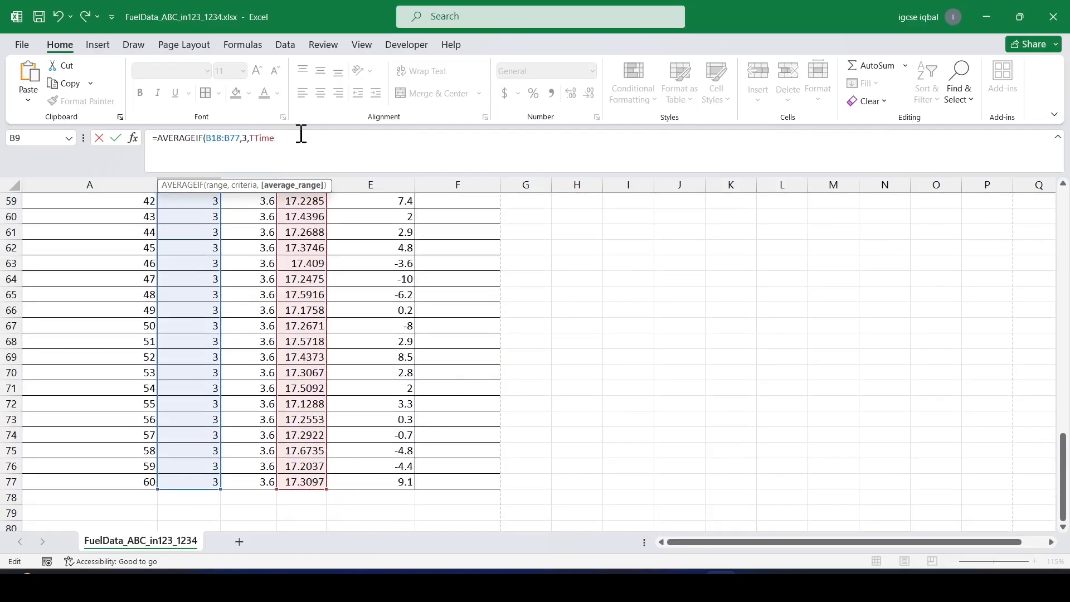
pyautogui.write(')')
pyautogui.press('Return')
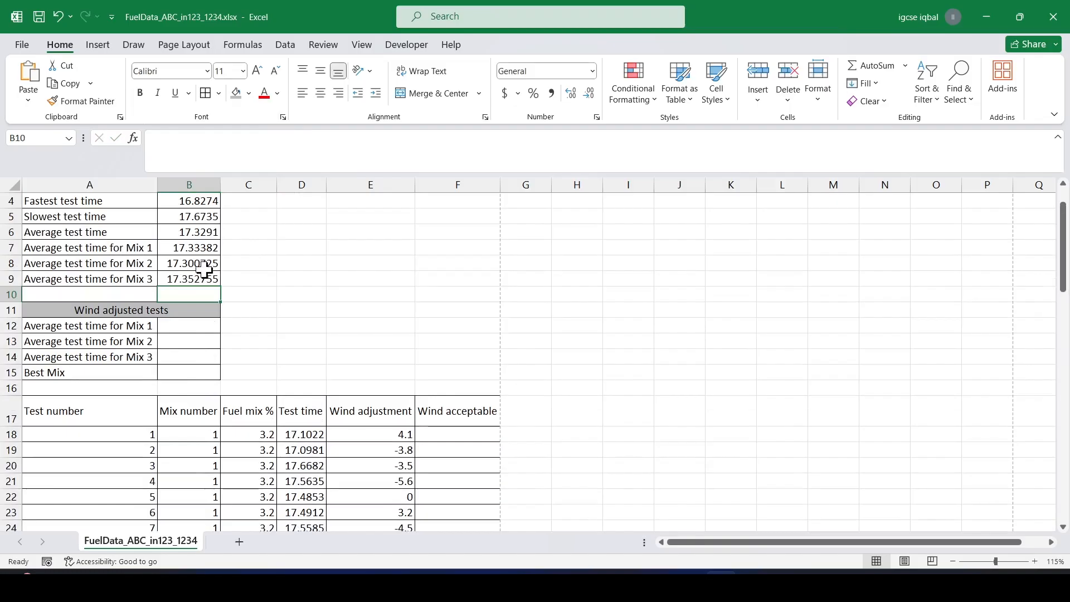
# On the question paper, highlight the sentence "Tests are only acceptable if there is little or no following wind.".
pyautogui.hotkey('alt', 'Tab')
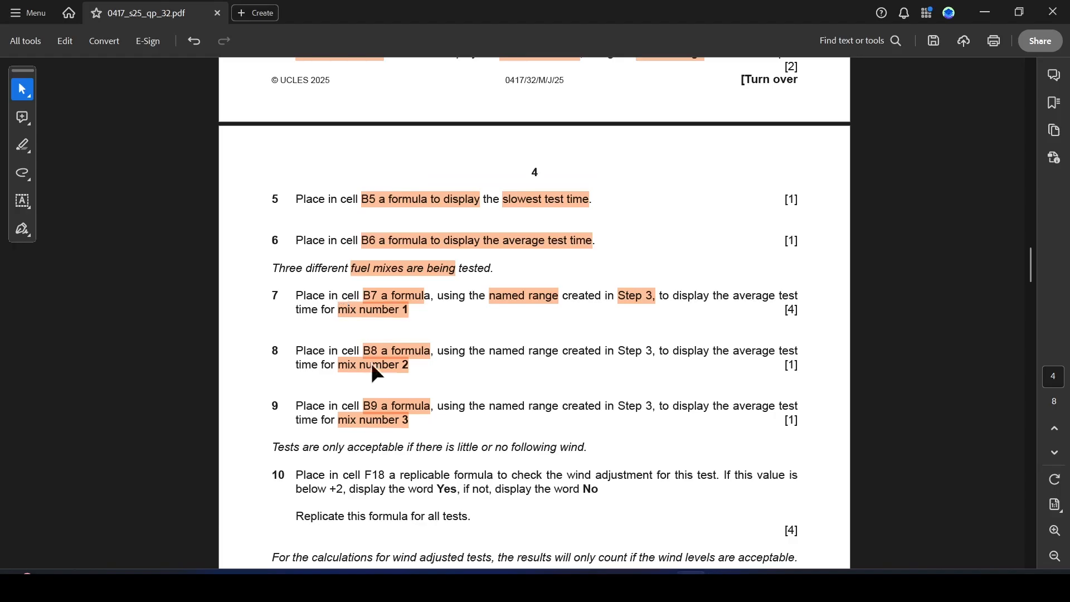
pyautogui.scroll(-1, 362, 337)
pyautogui.moveTo(274, 422); pyautogui.dragTo(578, 424)
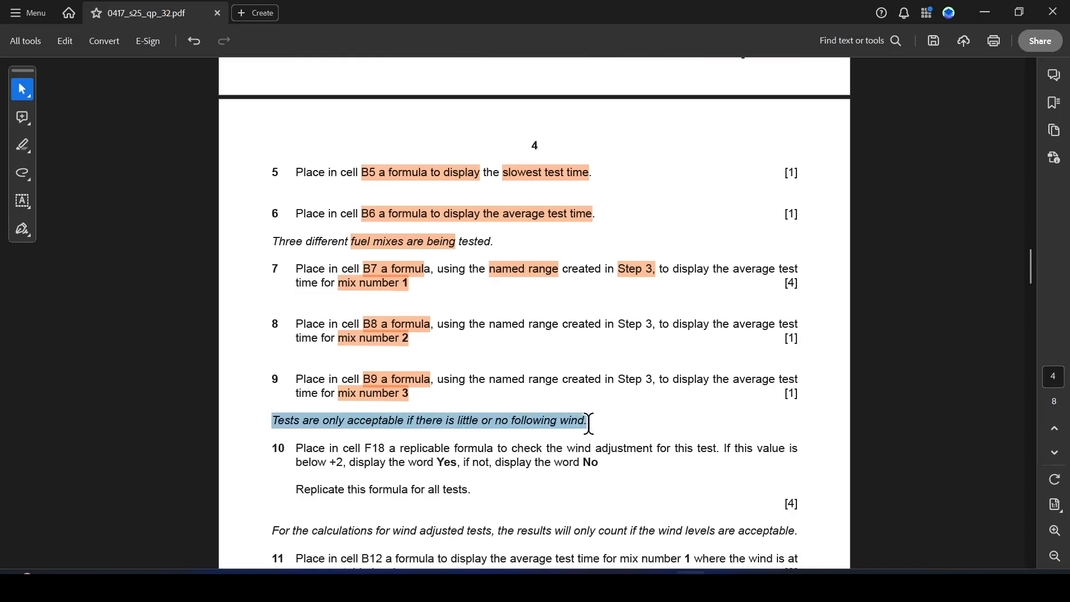
pyautogui.click(635, 455)
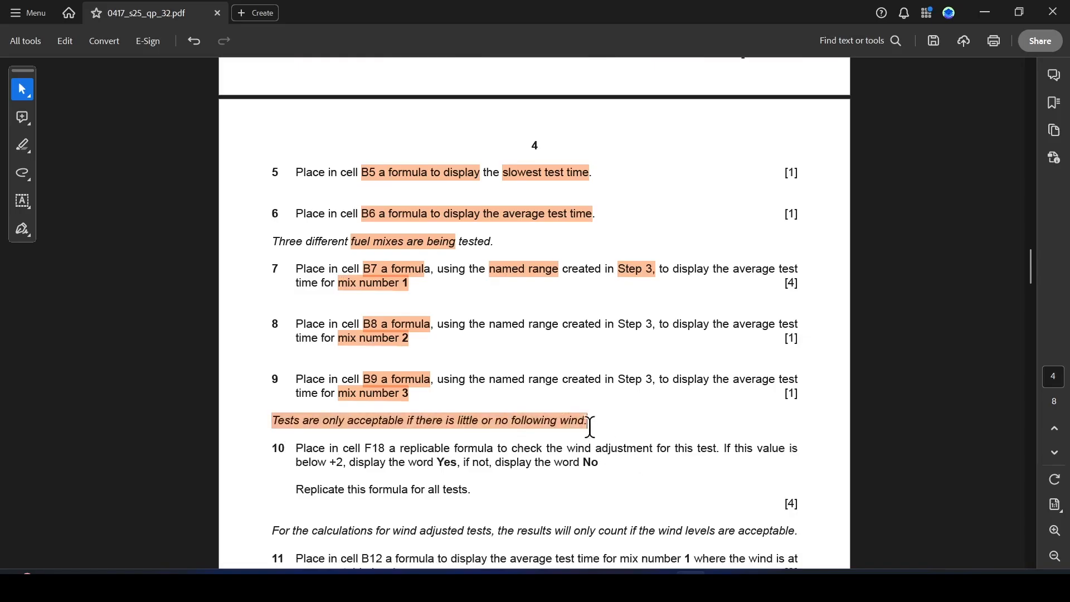
# Highlight "F18", "replicable formula", "wind adjustment for this test", "below +2", "Yes" and "No" in step 10 of the paper.
pyautogui.scroll(-2, 590, 425)
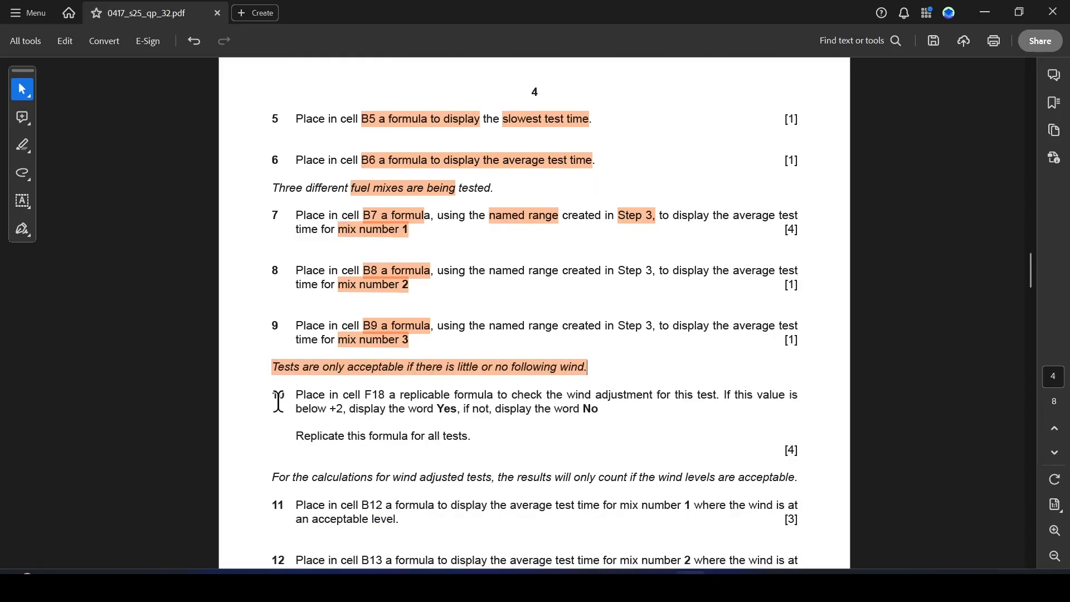
pyautogui.moveTo(364, 395); pyautogui.dragTo(493, 395)
pyautogui.click(429, 418)
pyautogui.click(560, 417)
pyautogui.moveTo(569, 397); pyautogui.dragTo(717, 397)
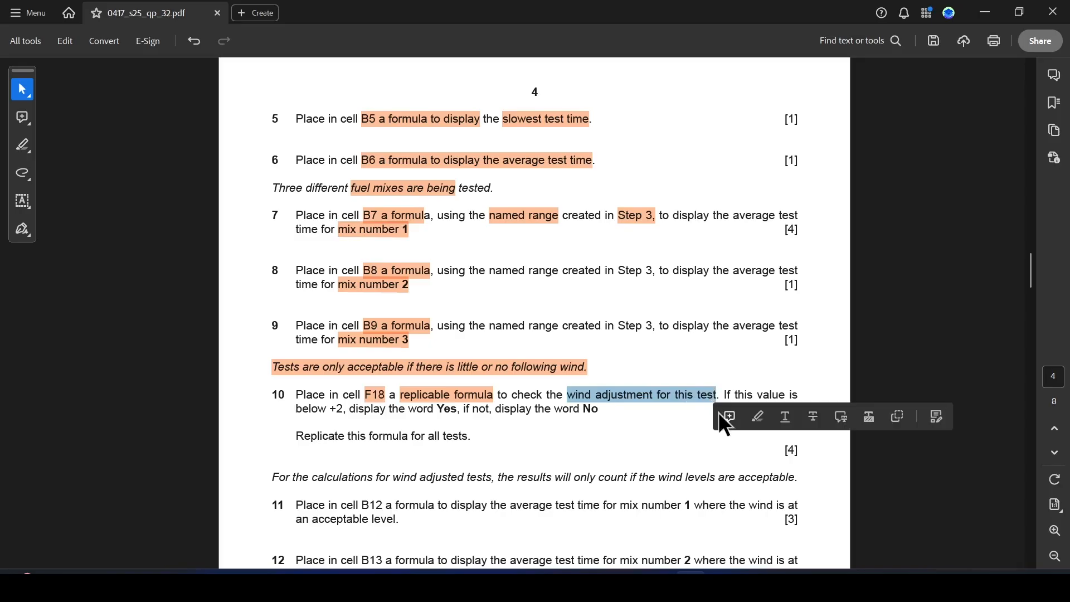
pyautogui.click(757, 418)
pyautogui.moveTo(297, 411); pyautogui.dragTo(347, 410)
pyautogui.click(384, 434)
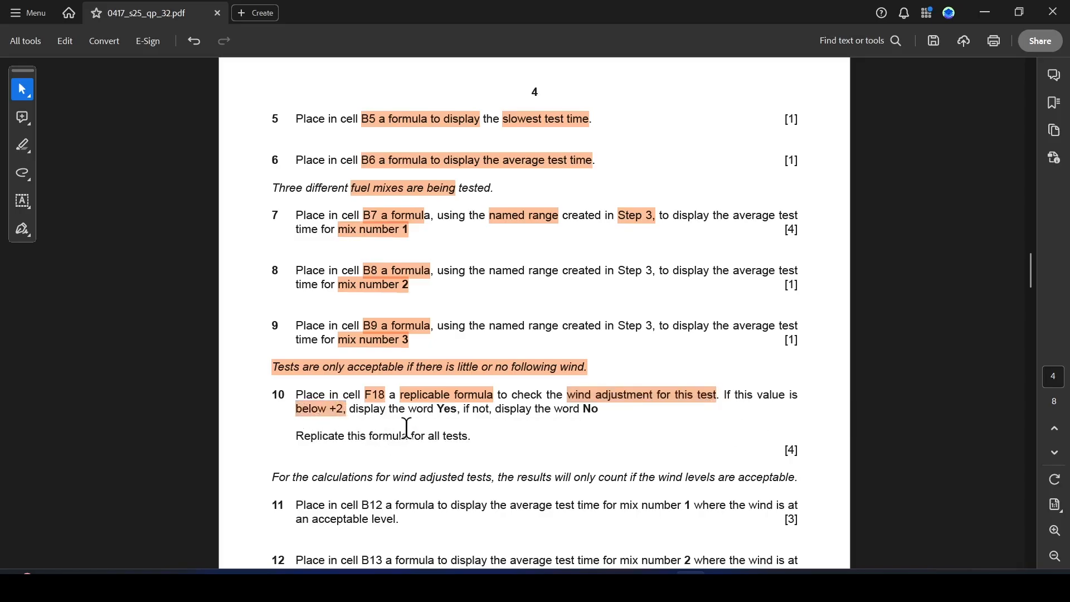
pyautogui.moveTo(437, 412); pyautogui.dragTo(461, 415)
pyautogui.click(505, 432)
pyautogui.moveTo(586, 412); pyautogui.dragTo(609, 419)
pyautogui.click(651, 434)
# In cell F18, enter =IF(E18<2,"Yes","No") to flag whether the wind adjustment is acceptable.
pyautogui.hotkey('alt', 'Tab')
pyautogui.click(387, 434)
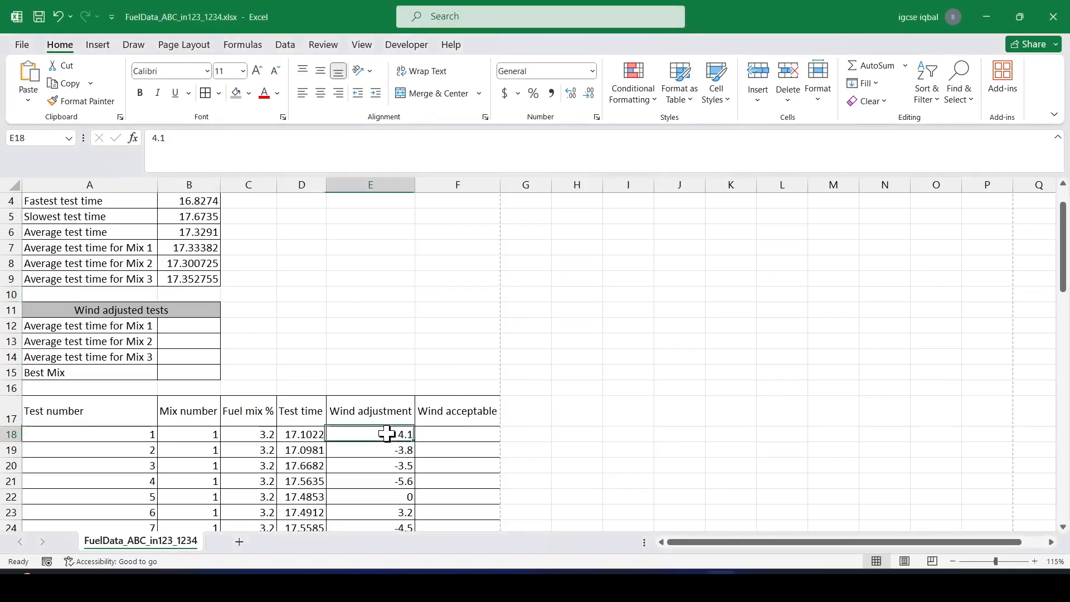
pyautogui.click(374, 415)
pyautogui.click(373, 433)
pyautogui.click(375, 418)
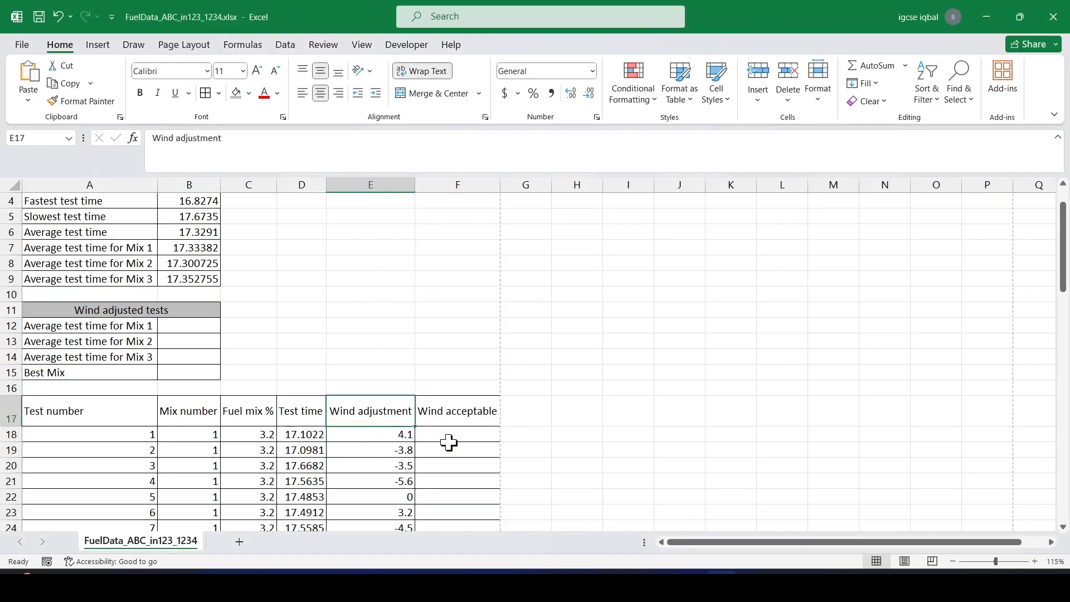
pyautogui.click(449, 440)
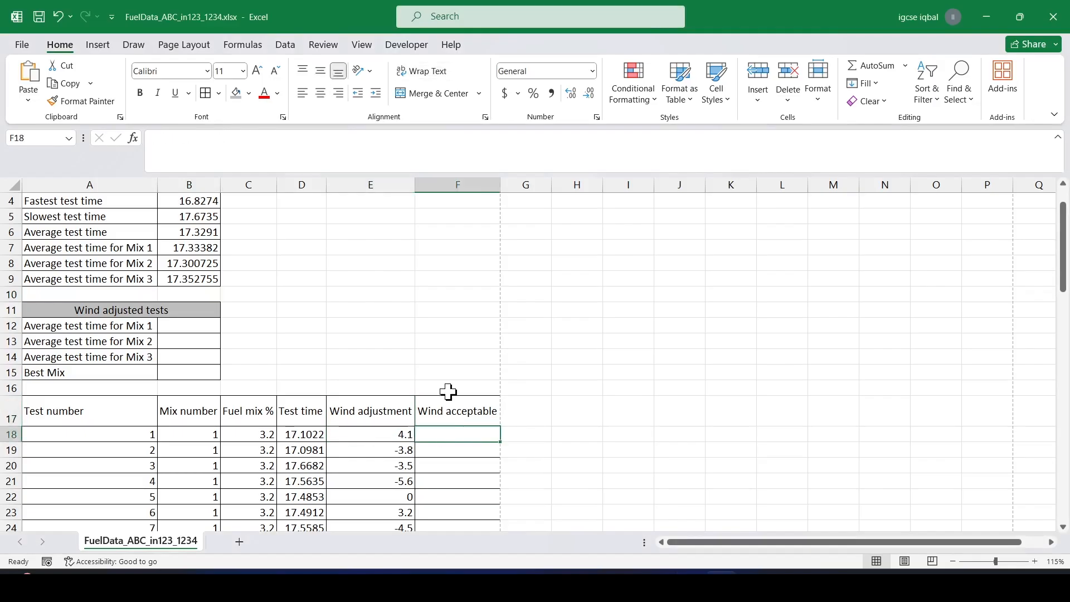
pyautogui.write('=if')
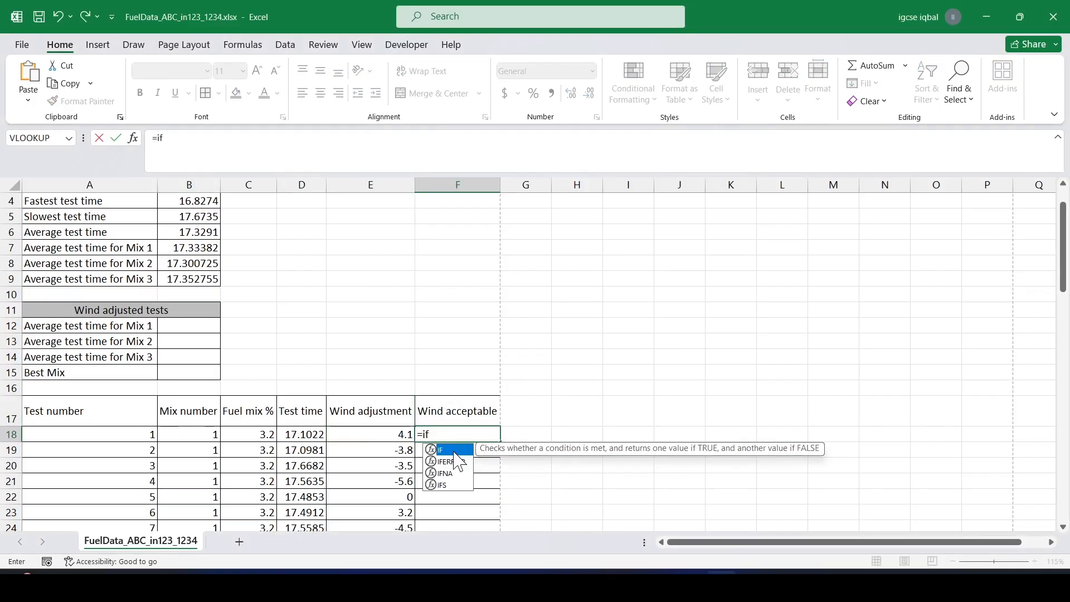
pyautogui.doubleClick(454, 451)
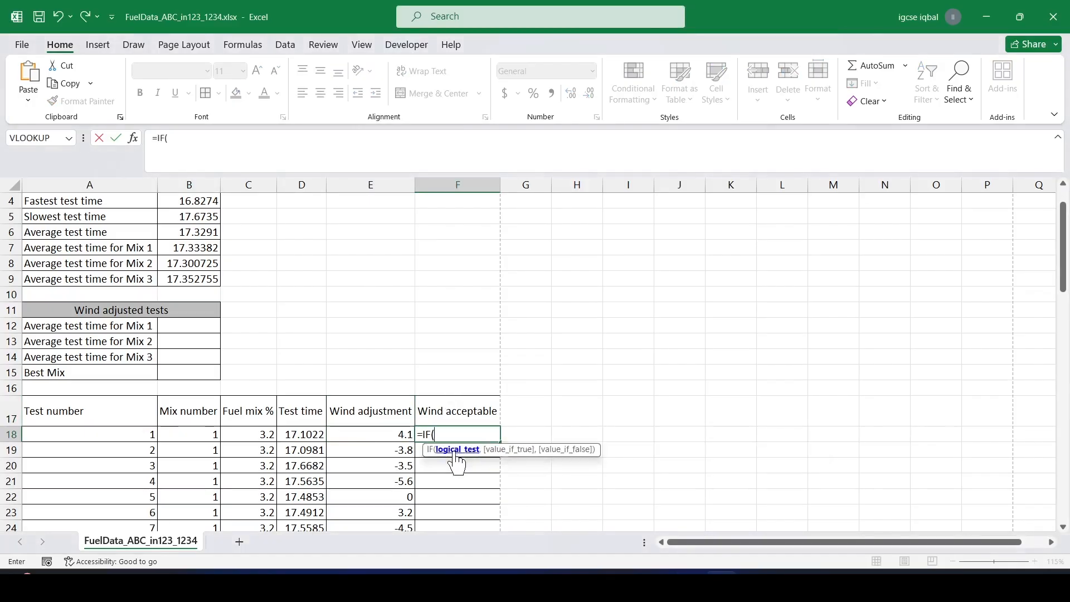
pyautogui.click(385, 443)
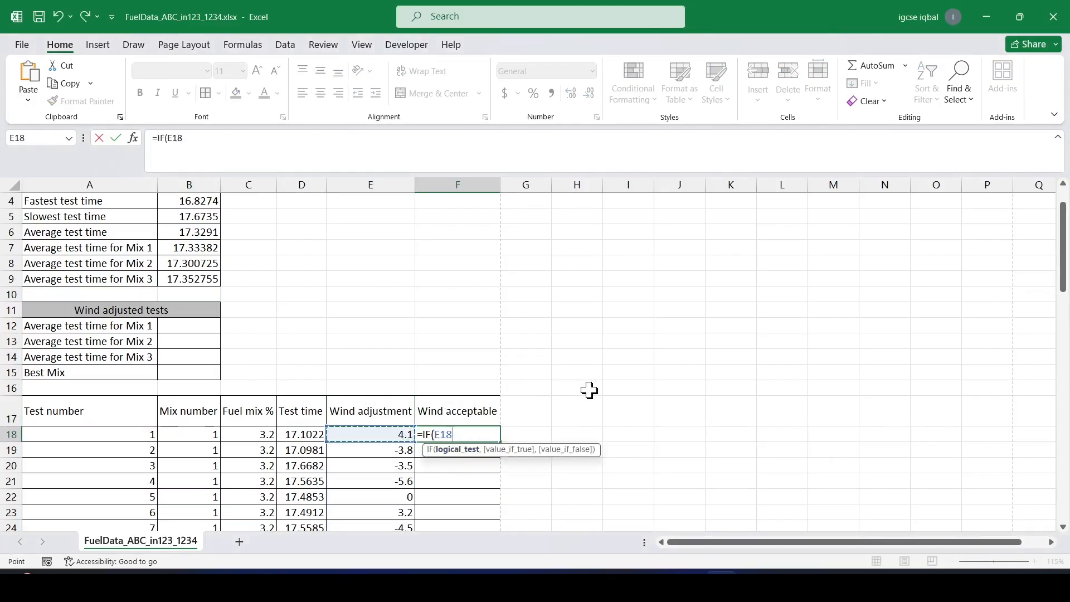
pyautogui.write('<2,')
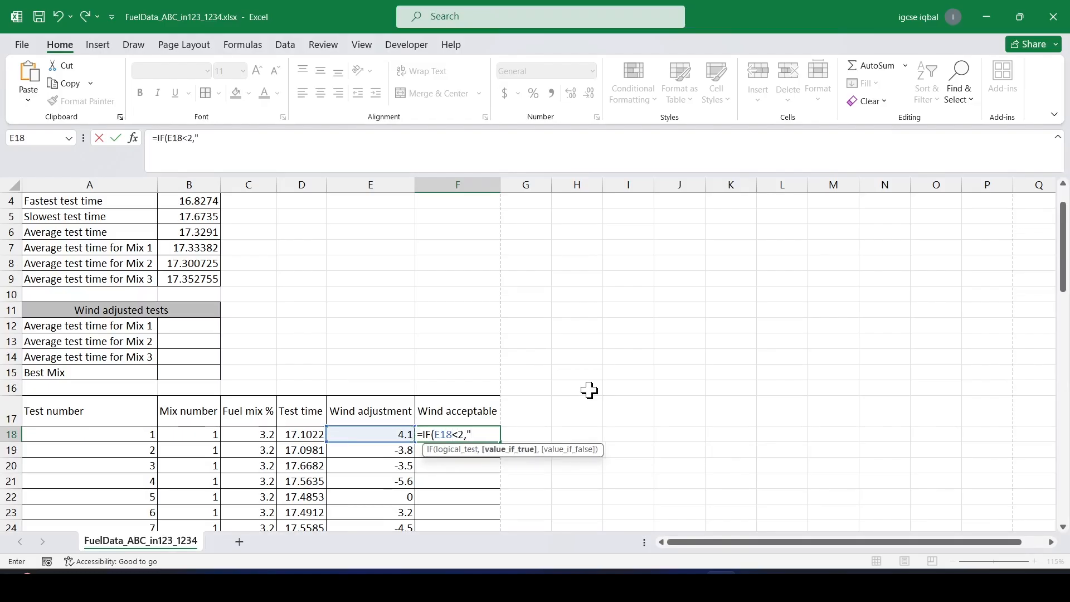
pyautogui.write('"Yes",No')
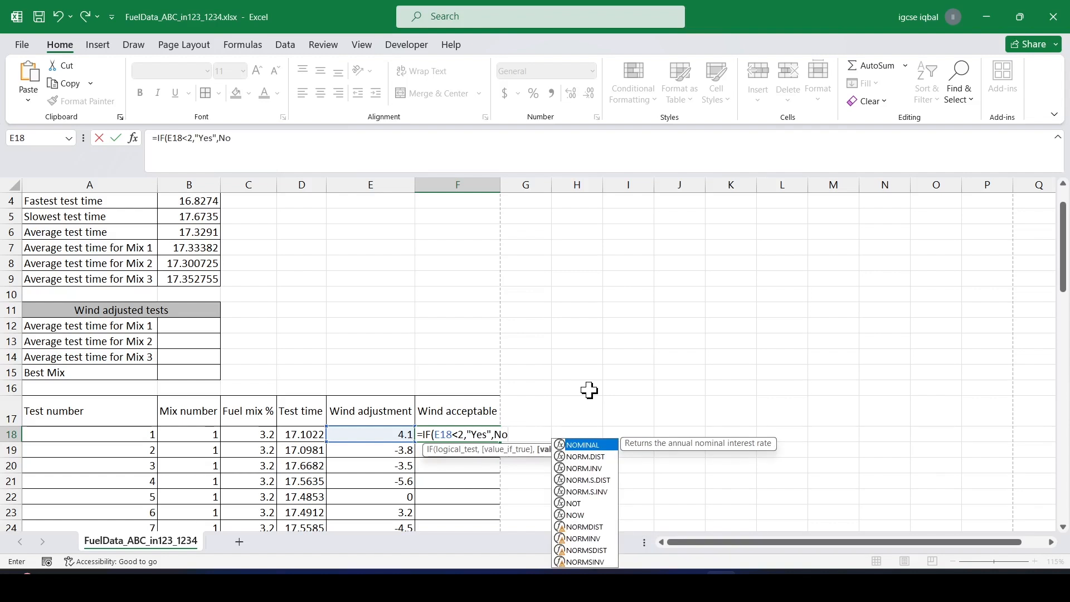
pyautogui.press('BackSpace')
pyautogui.press('BackSpace')
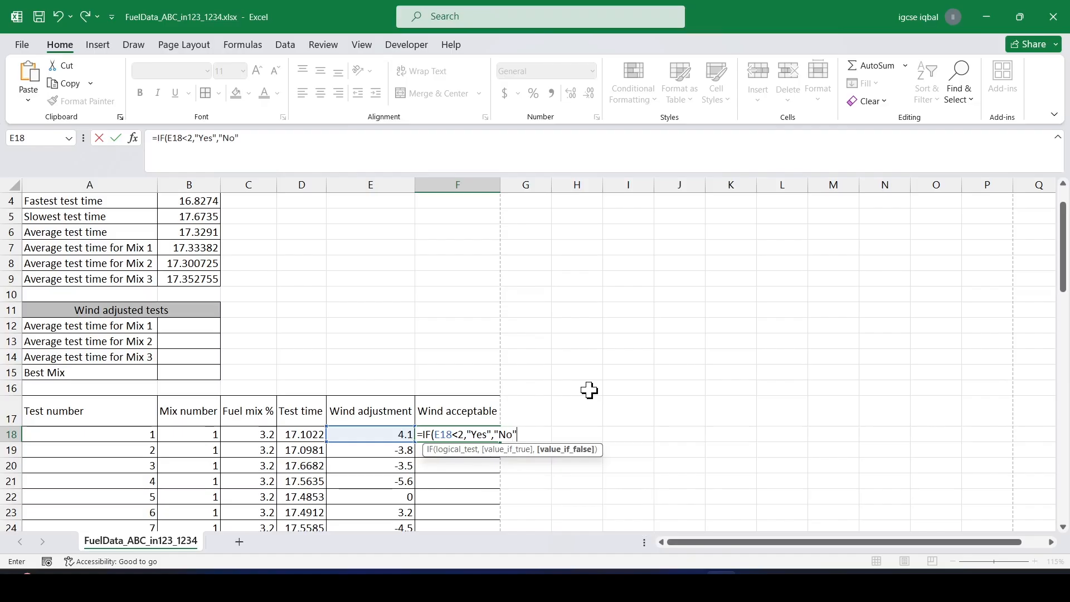
pyautogui.write(')')
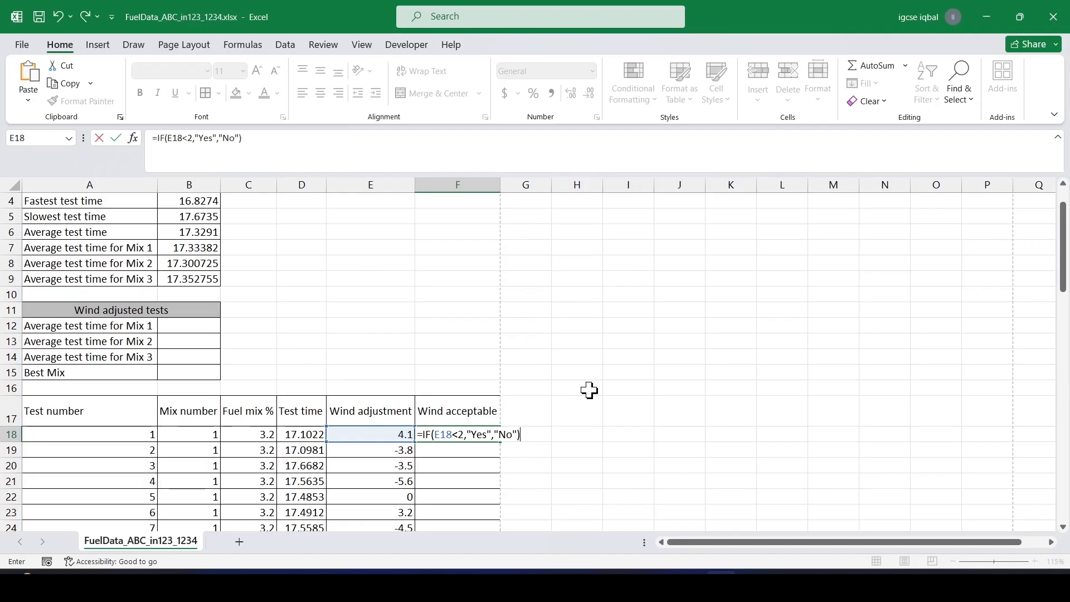
pyautogui.press('Return')
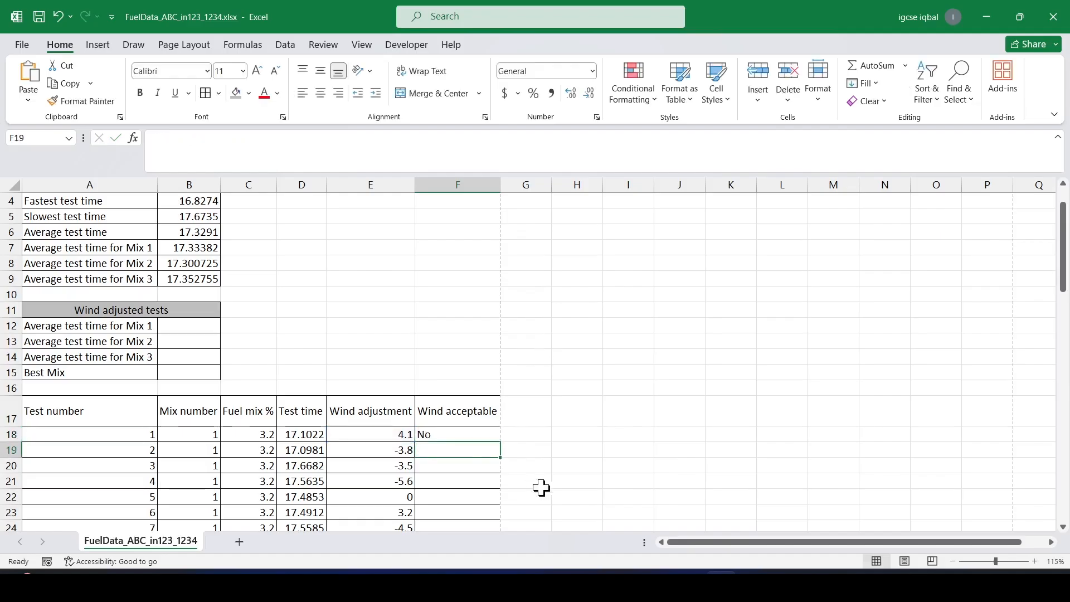
# Replicate the F18 formula down the Wind acceptable column for all tests.
pyautogui.click(455, 434)
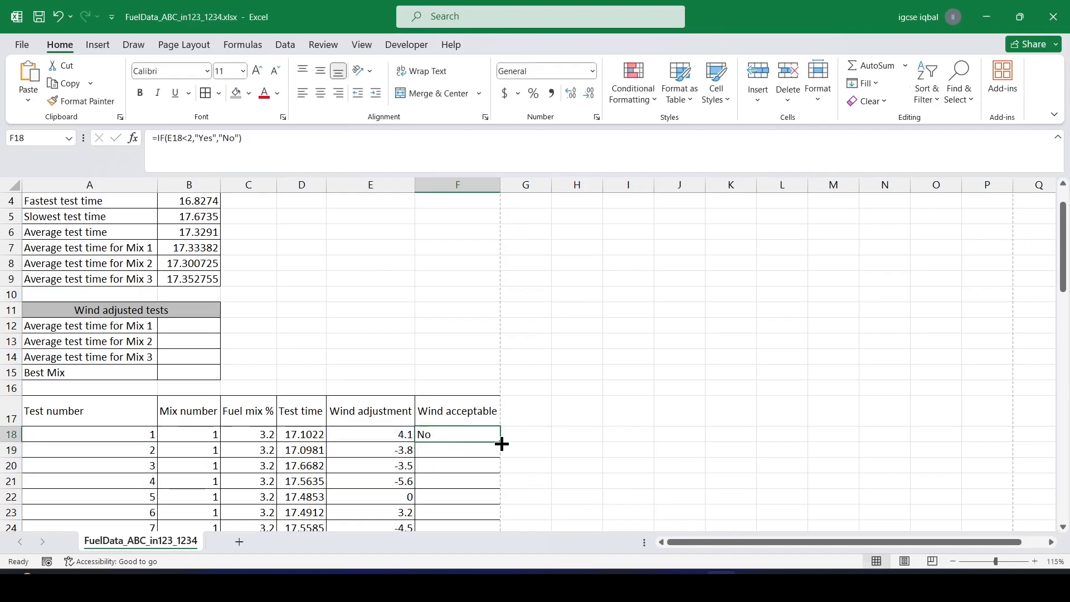
pyautogui.doubleClick(501, 442)
pyautogui.scroll(-9, 450, 440)
pyautogui.scroll(-10, 452, 435)
pyautogui.scroll(5, 455, 427)
pyautogui.scroll(14, 455, 427)
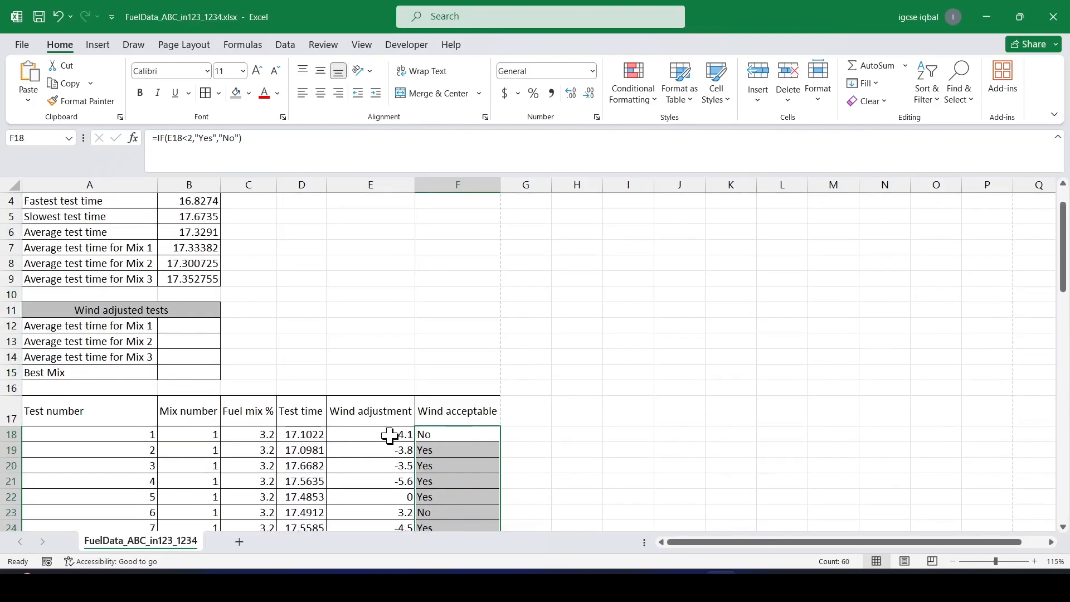
# On the question paper, highlight "Replicate this formula for all tests." in step 10.
pyautogui.hotkey('alt', 'Tab')
pyautogui.scroll(-3, 402, 321)
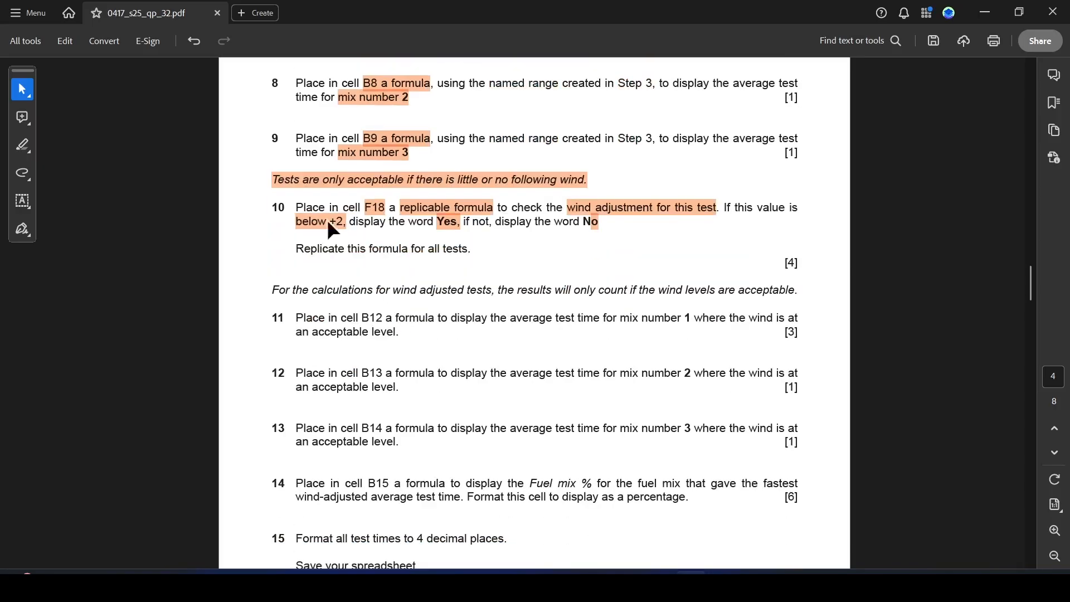
pyautogui.moveTo(296, 248); pyautogui.dragTo(467, 249)
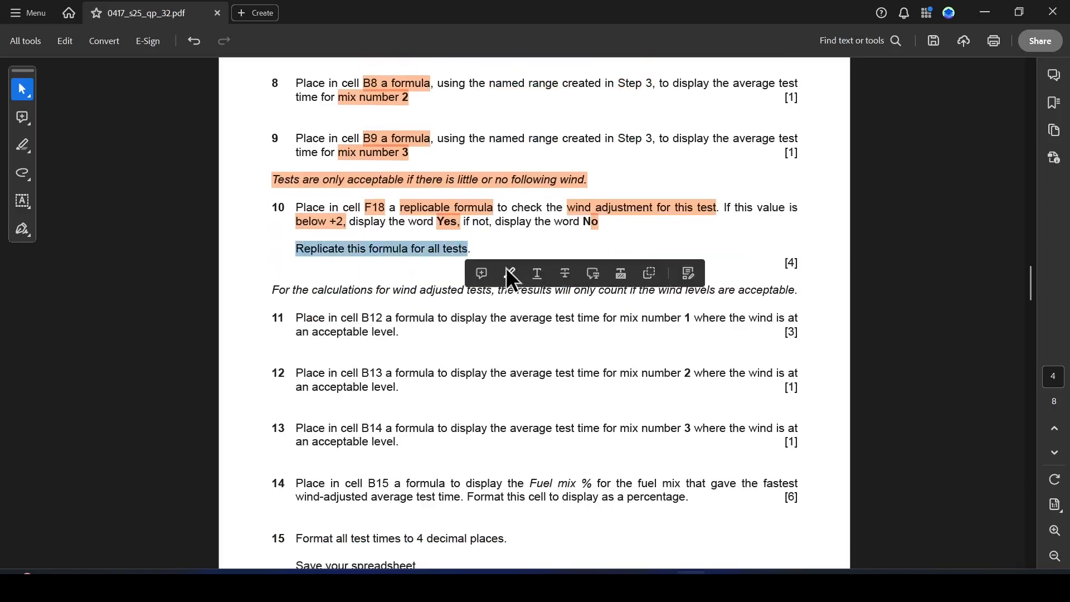
pyautogui.click(509, 272)
pyautogui.scroll(-3, 515, 311)
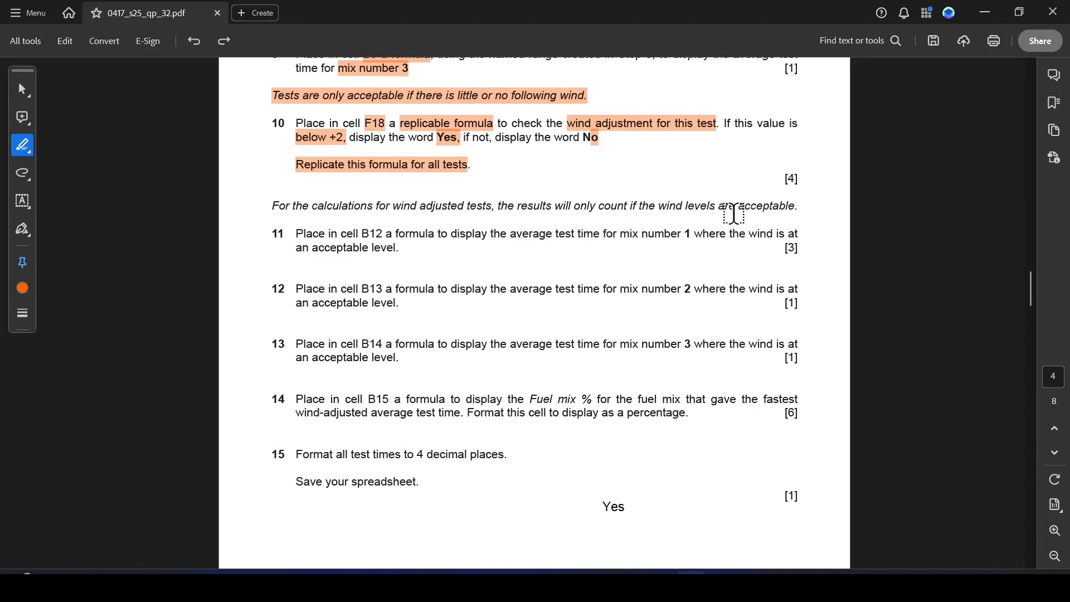
# On the question paper, highlight "acceptable", "B12 a formula to display", "number 1 where" and "acceptable level." for step 11.
pyautogui.moveTo(745, 210); pyautogui.dragTo(790, 213)
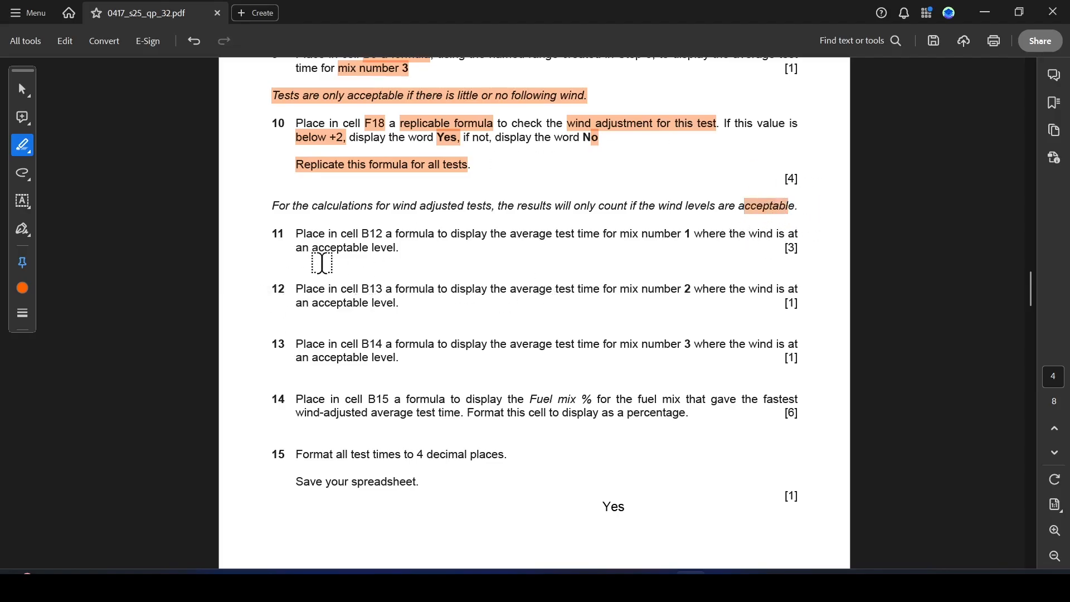
pyautogui.moveTo(439, 235); pyautogui.dragTo(485, 233)
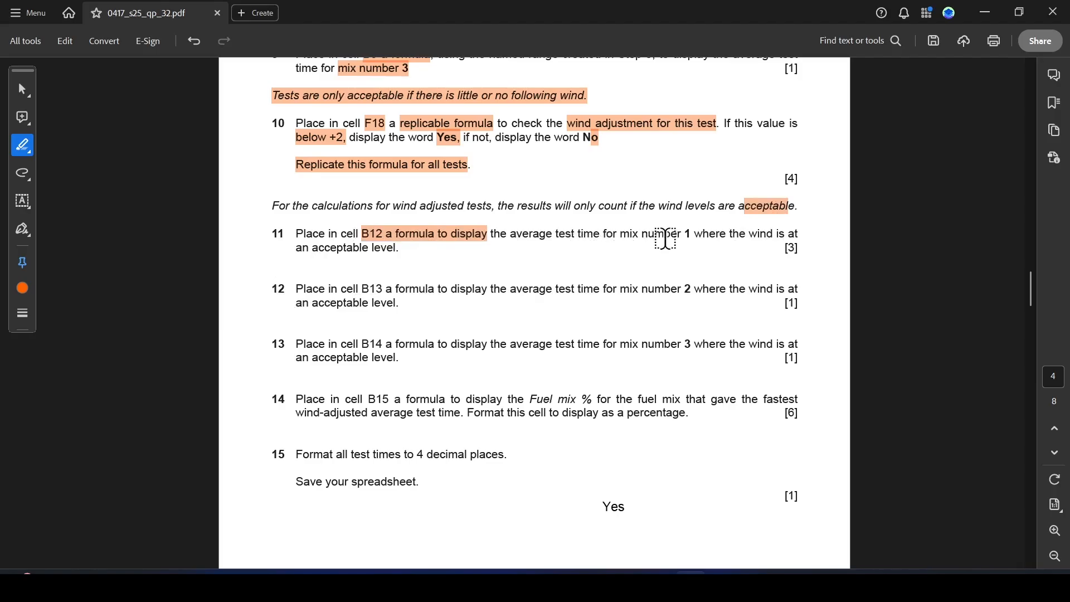
pyautogui.moveTo(645, 233); pyautogui.dragTo(696, 234)
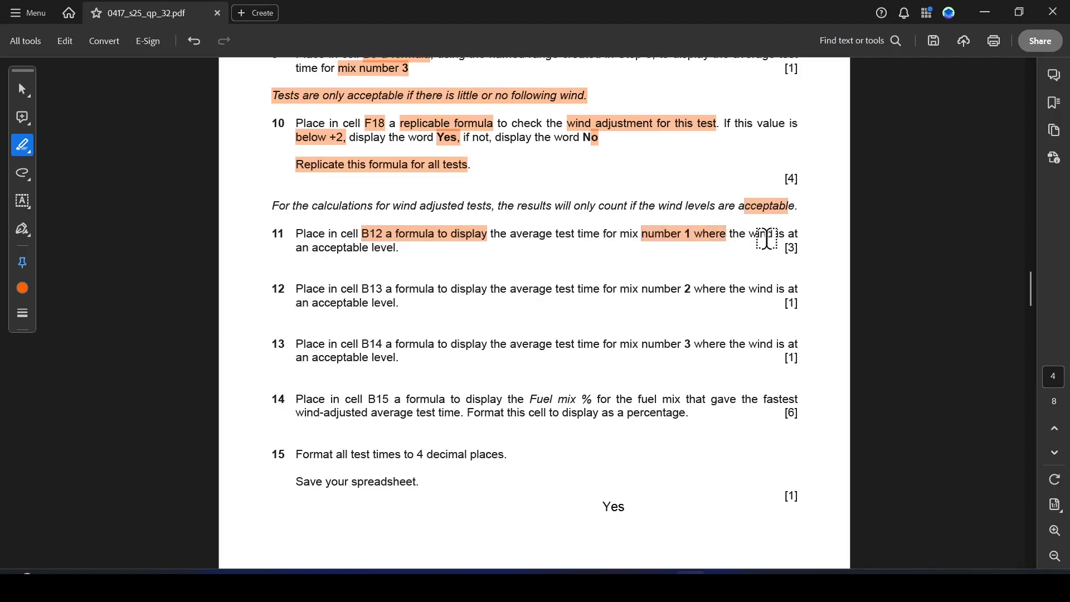
pyautogui.moveTo(316, 254); pyautogui.dragTo(398, 251)
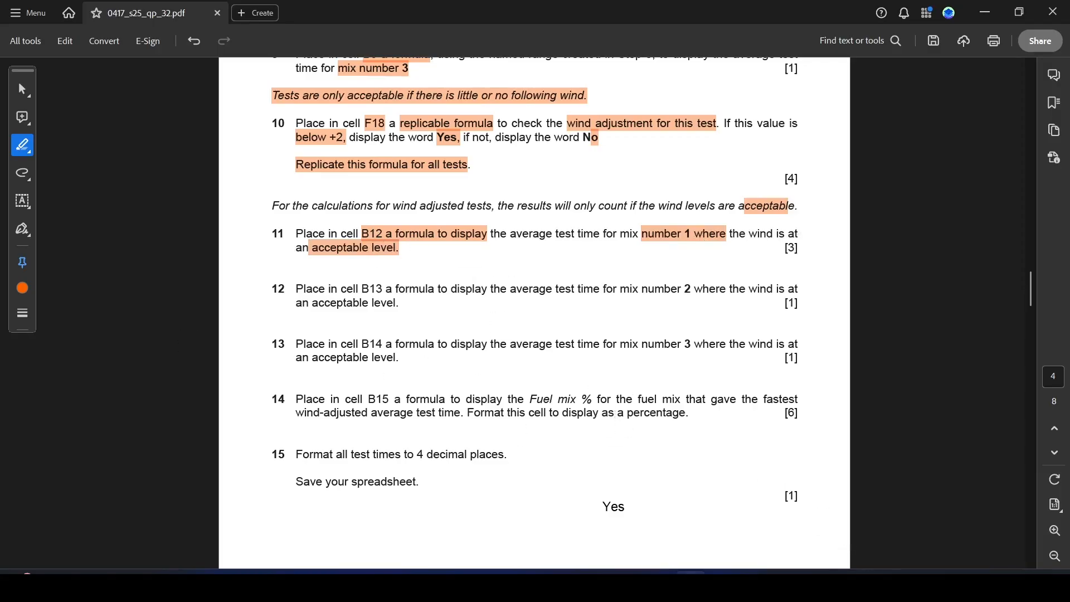
# Shade the Mix number cells B18:B37 for mix 1 with a light orange fill.
pyautogui.click(720, 585)
pyautogui.scroll(-6, 241, 427)
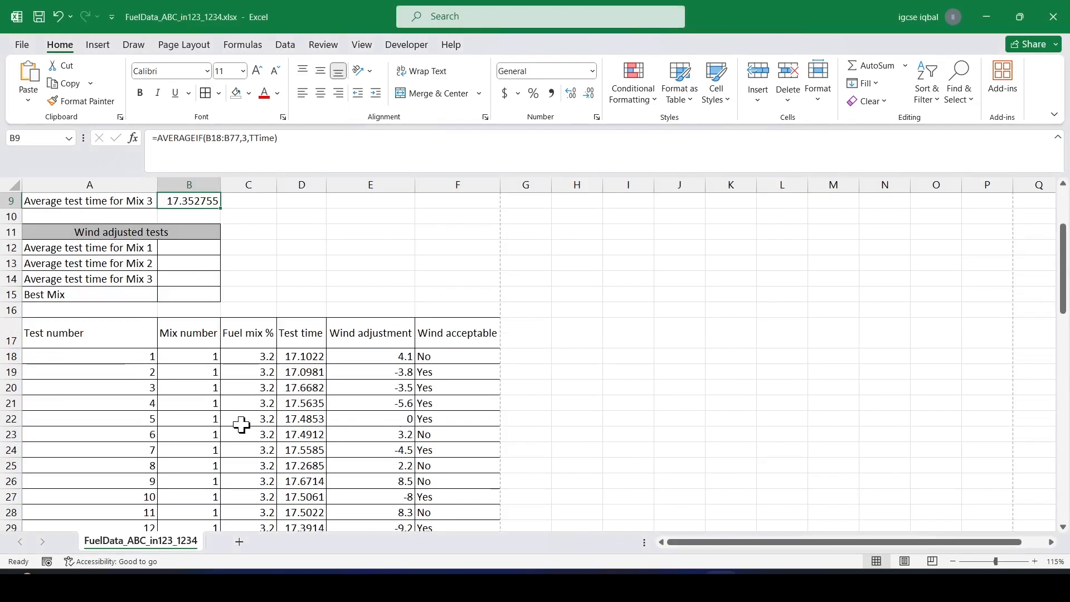
pyautogui.scroll(2, 275, 423)
pyautogui.moveTo(199, 256); pyautogui.dragTo(214, 501)
pyautogui.scroll(-4, 220, 457)
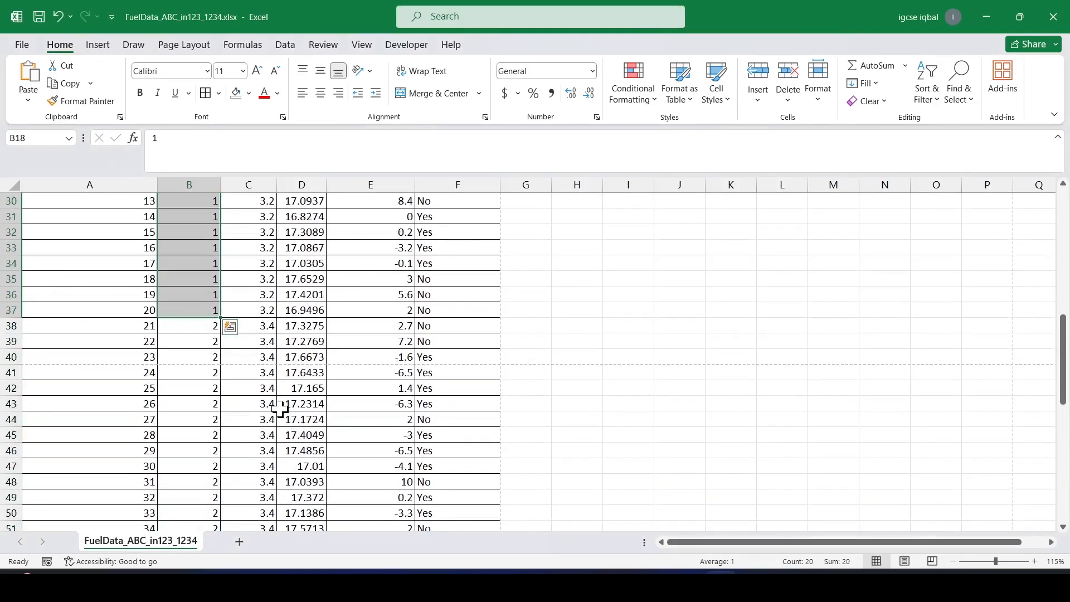
pyautogui.click(248, 93)
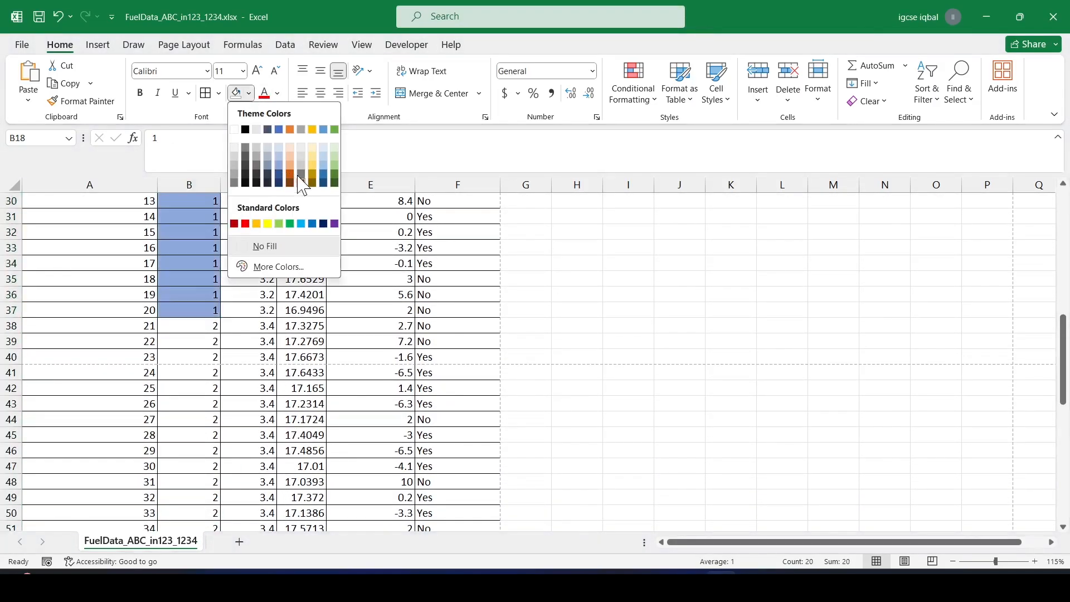
pyautogui.click(291, 161)
# Shade the Mix number cells B38:B57 for mix 2 with a light gold fill.
pyautogui.scroll(7, 230, 306)
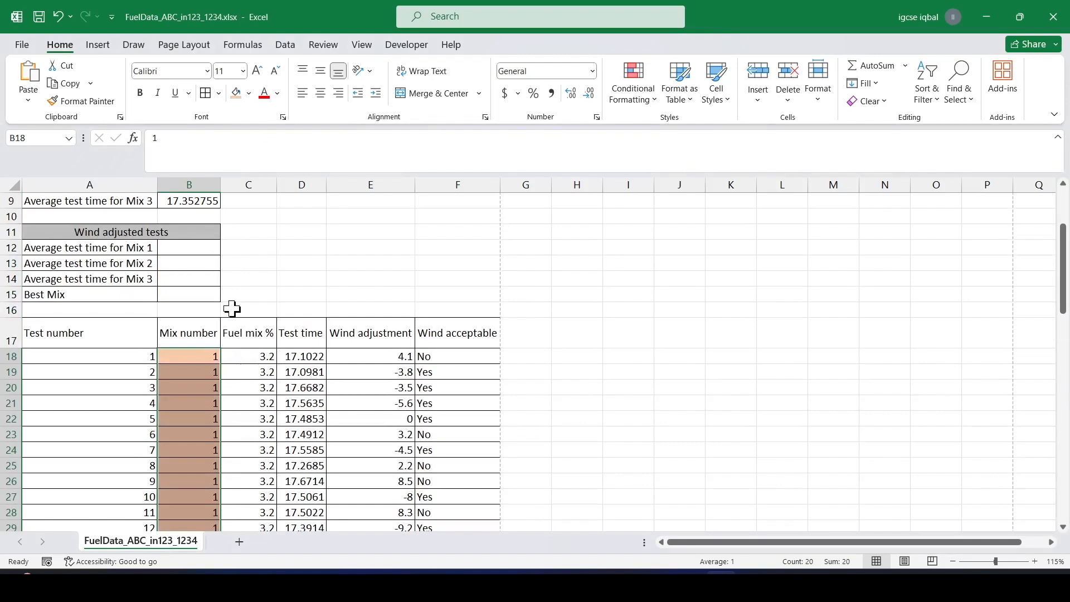
pyautogui.scroll(-7, 233, 357)
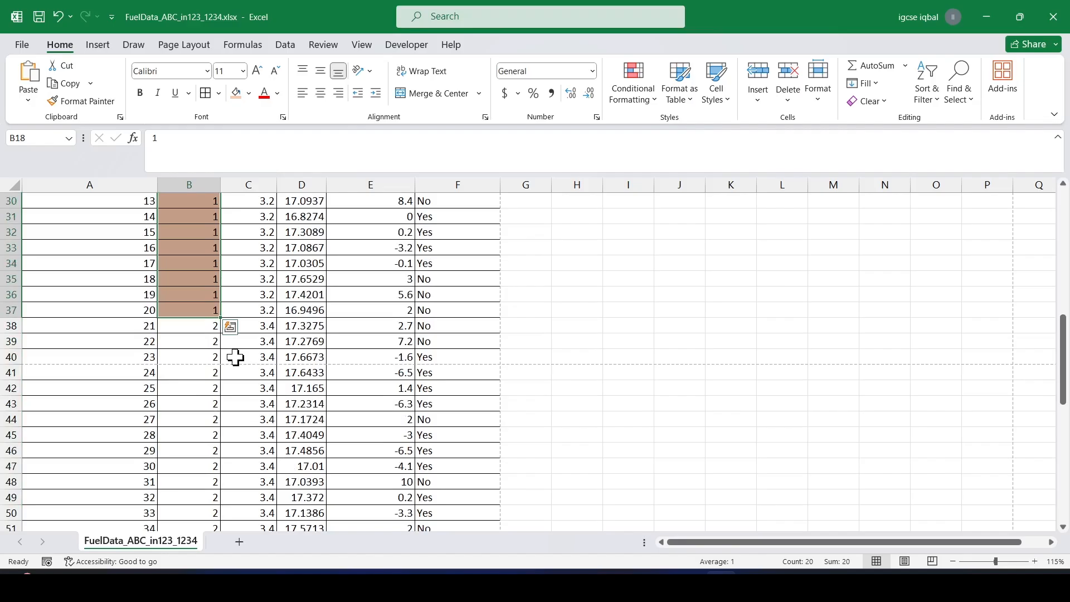
pyautogui.moveTo(197, 332); pyautogui.dragTo(217, 341)
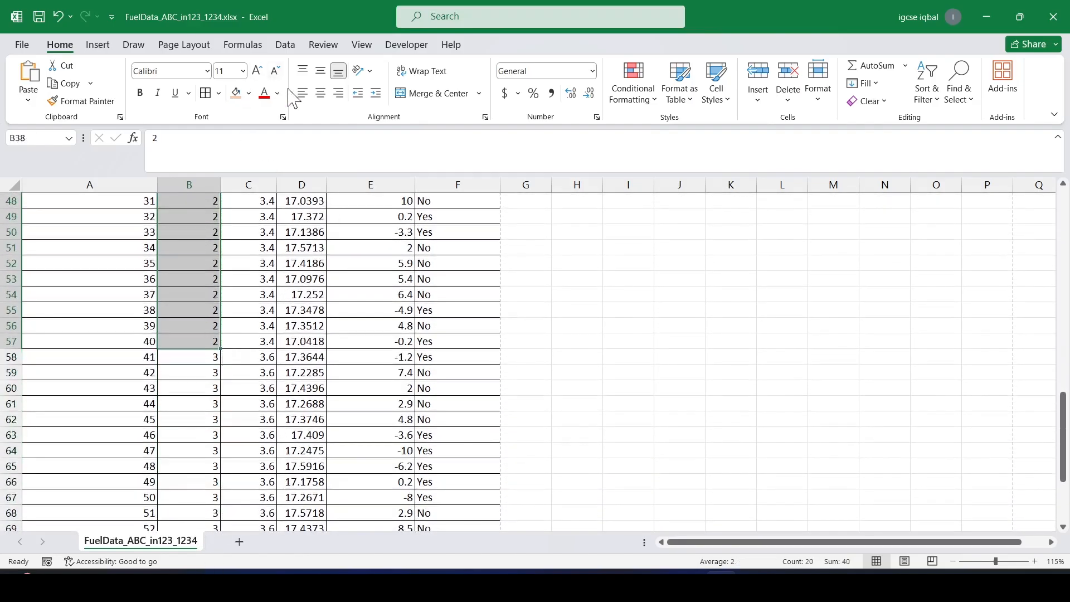
pyautogui.click(249, 93)
pyautogui.click(312, 154)
# Shade the Mix number cells B58:B77 for mix 3 with a light green fill.
pyautogui.scroll(7, 184, 401)
pyautogui.scroll(-2, 214, 401)
pyautogui.scroll(-6, 214, 401)
pyautogui.moveTo(210, 294); pyautogui.dragTo(210, 493)
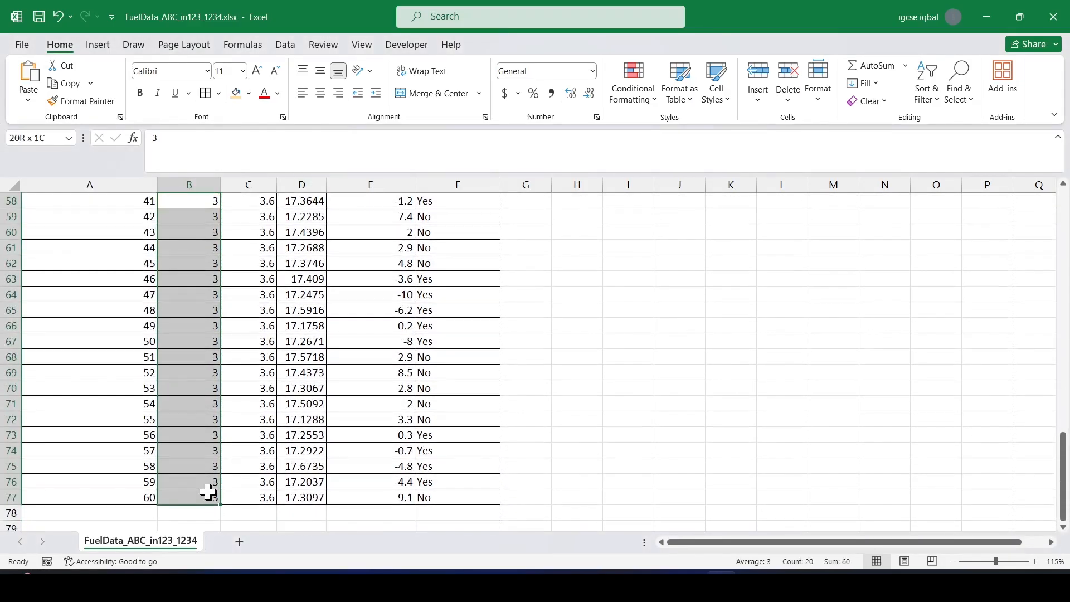
pyautogui.click(248, 94)
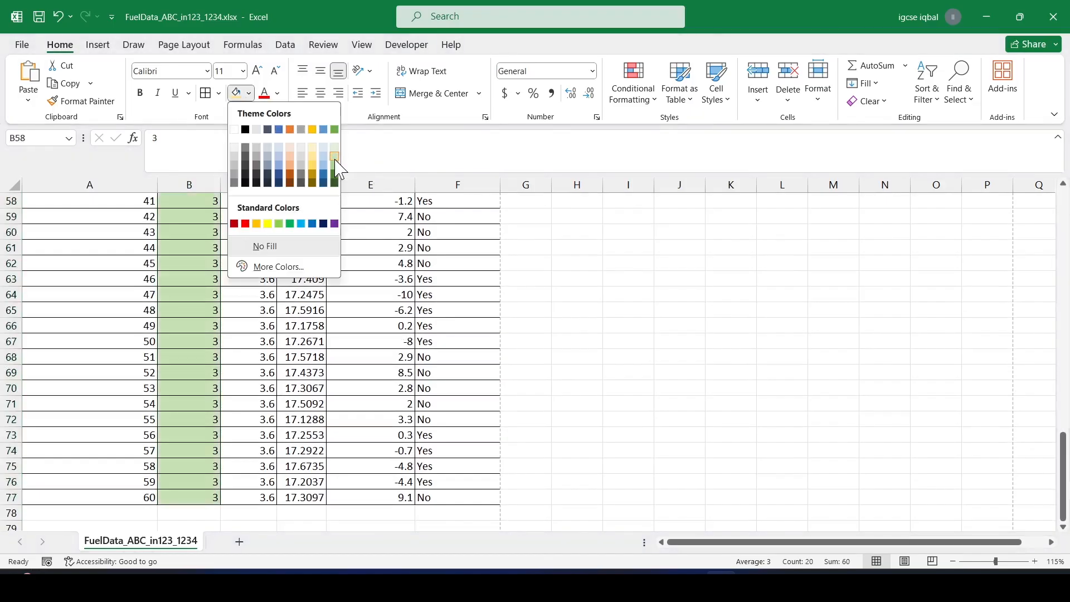
pyautogui.click(335, 148)
# In cell B12, enter =AVERAGEIF(F18:F37,"Yes",D18:D37) to average mix 1 test times with acceptable wind.
pyautogui.scroll(4, 277, 296)
pyautogui.scroll(12, 277, 296)
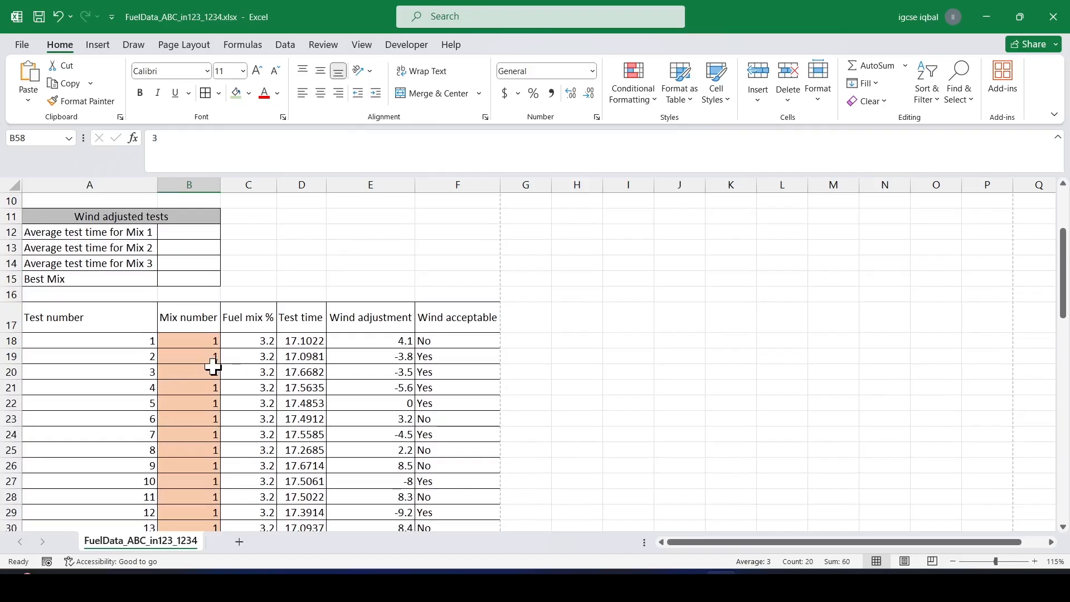
pyautogui.click(203, 239)
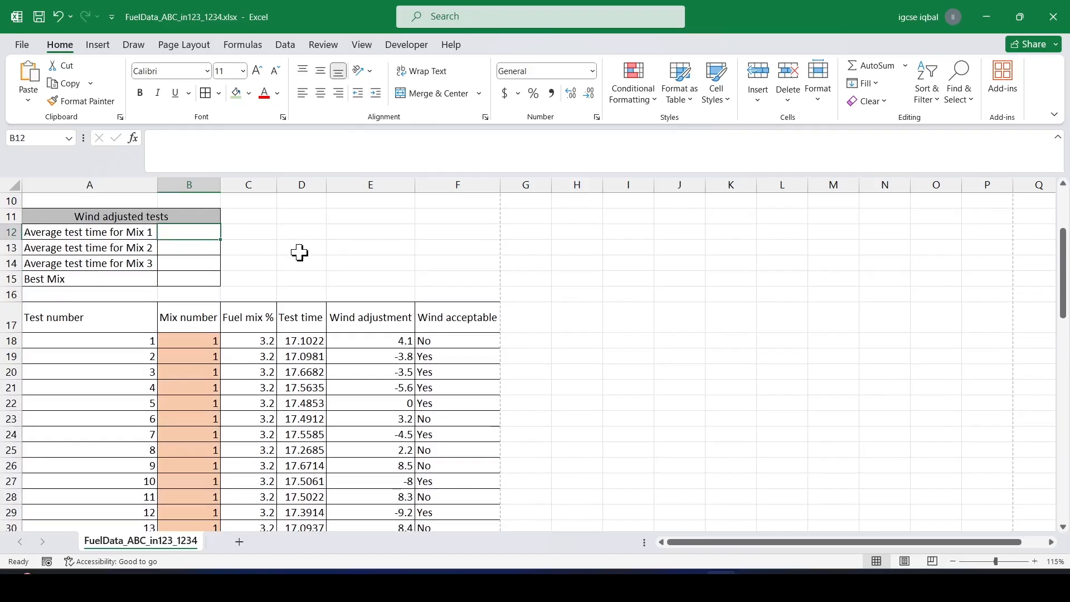
pyautogui.scroll(1, 289, 275)
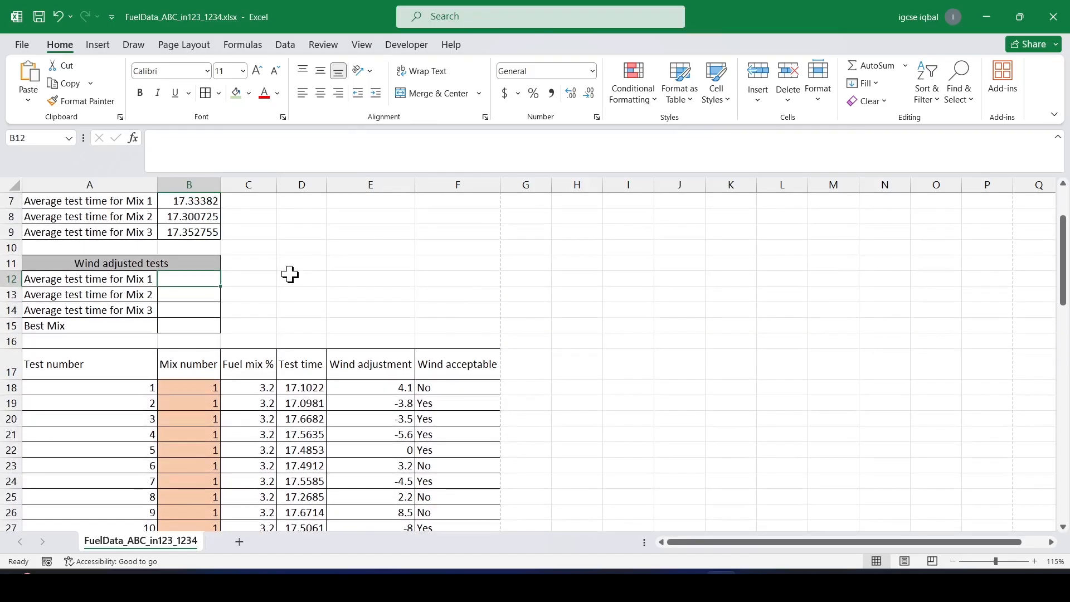
pyautogui.write('=')
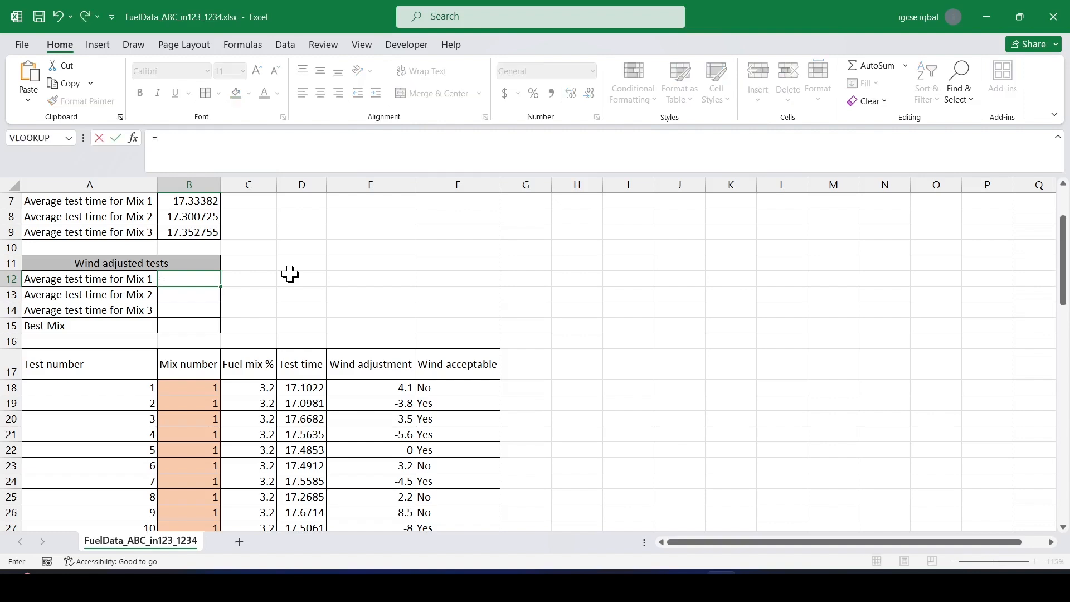
pyautogui.write('aver')
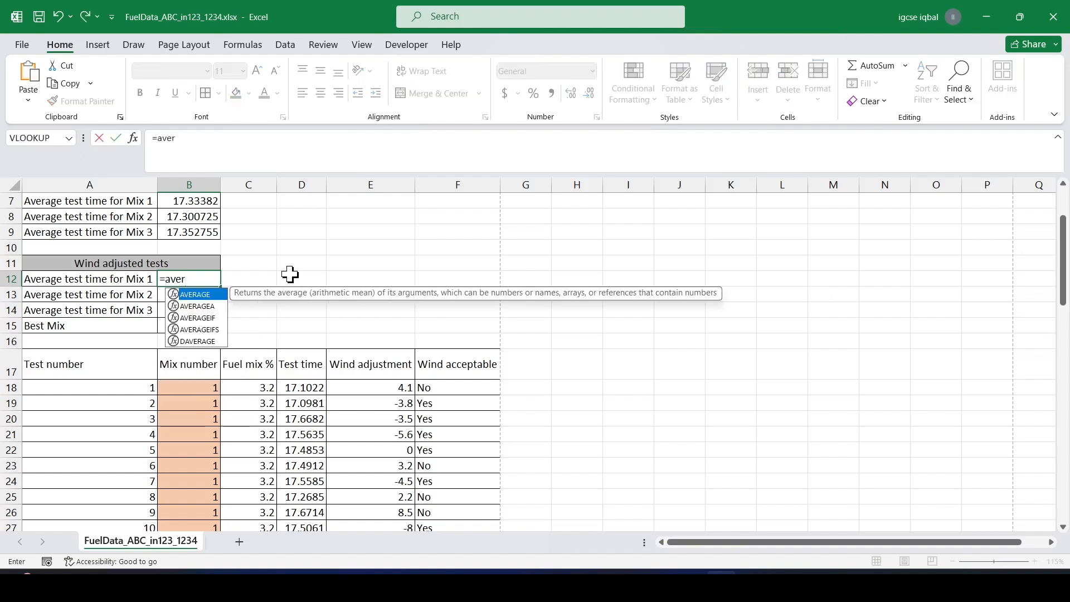
pyautogui.doubleClick(198, 318)
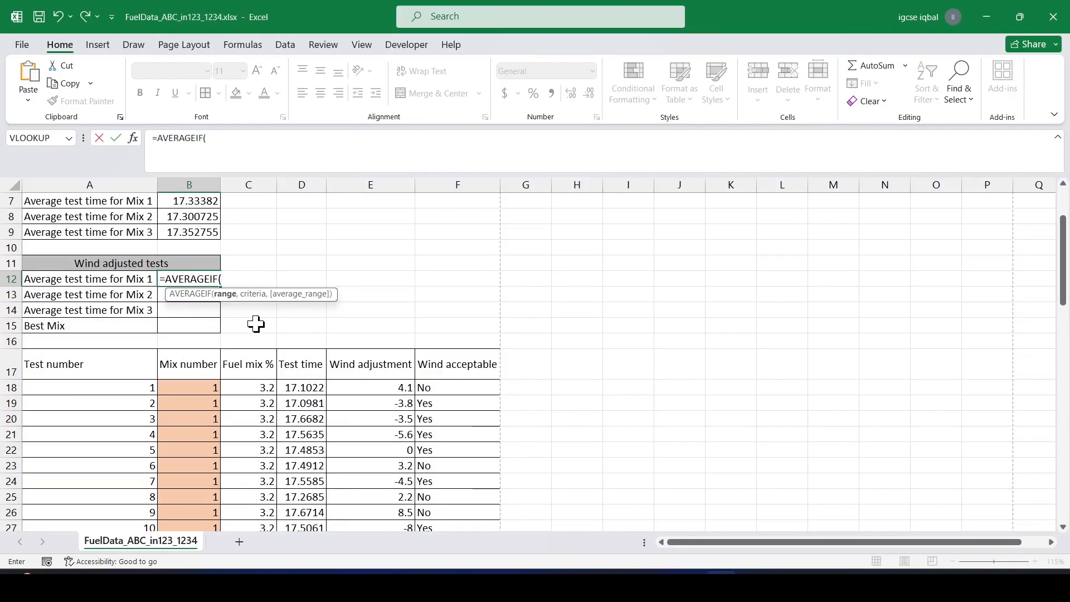
pyautogui.moveTo(458, 392); pyautogui.dragTo(433, 343)
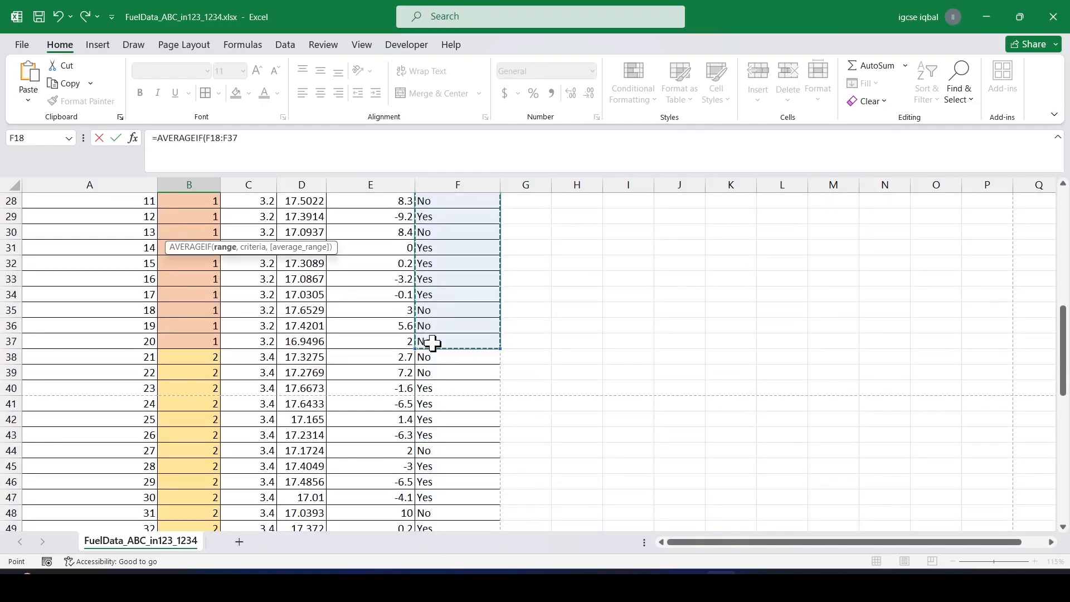
pyautogui.click(277, 142)
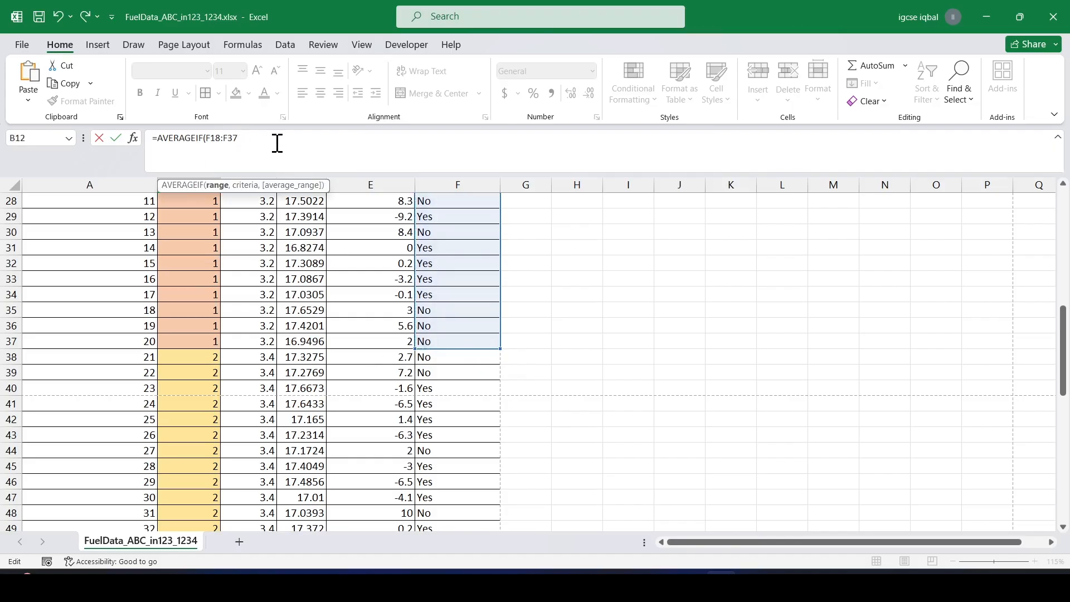
pyautogui.write(',')
pyautogui.write('"Yes",')
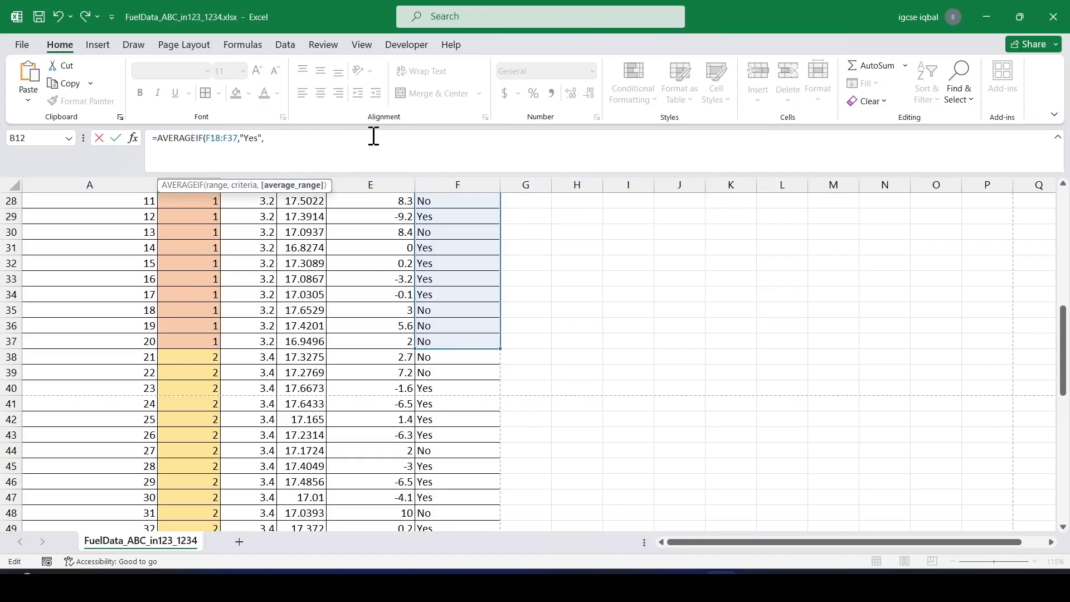
pyautogui.scroll(7, 315, 284)
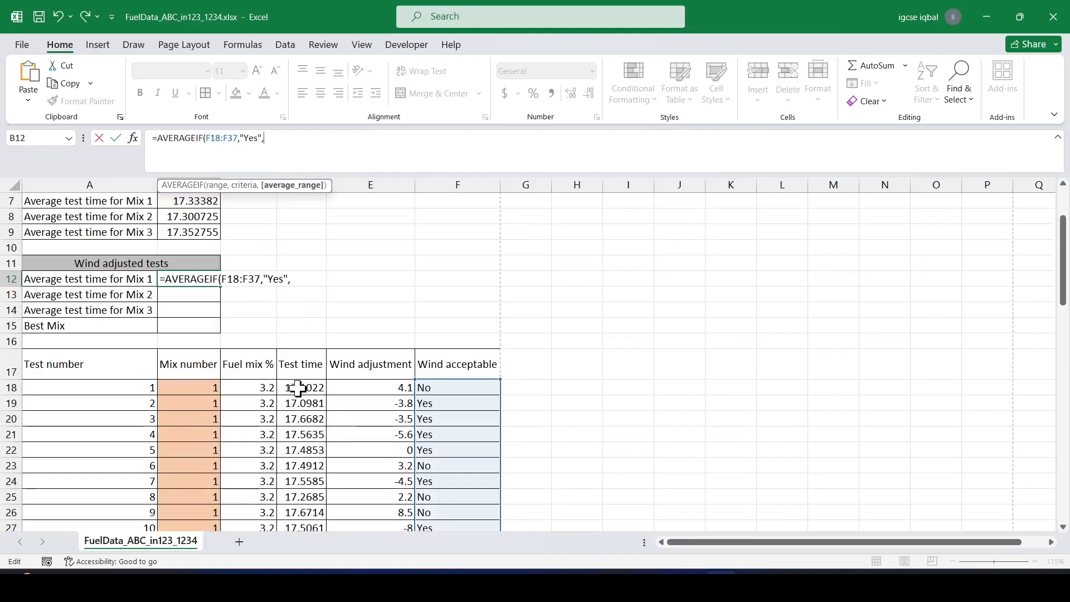
pyautogui.moveTo(298, 388); pyautogui.dragTo(323, 304)
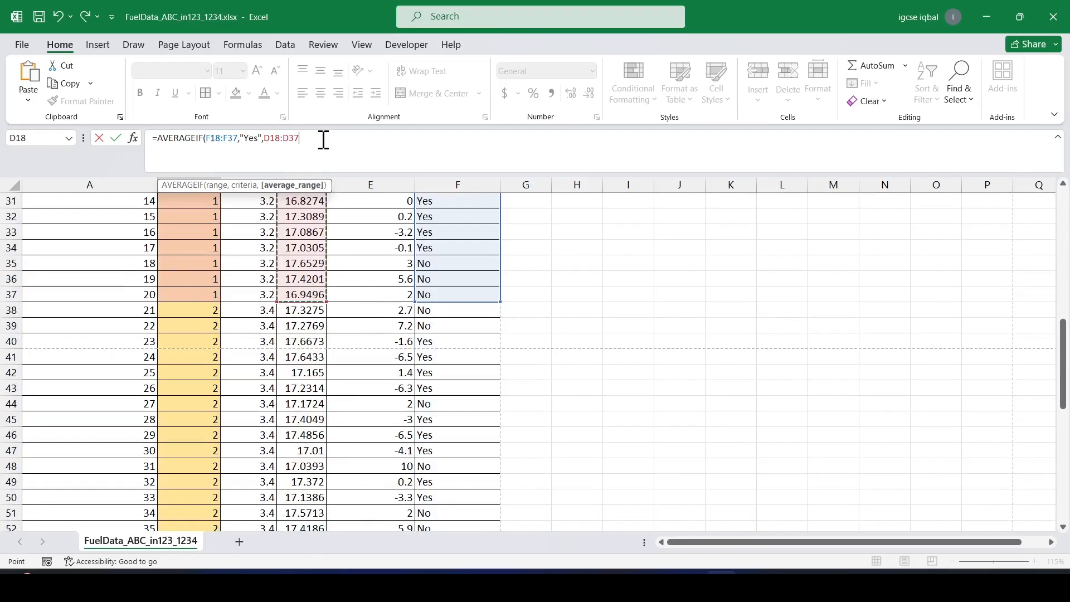
pyautogui.press('Return')
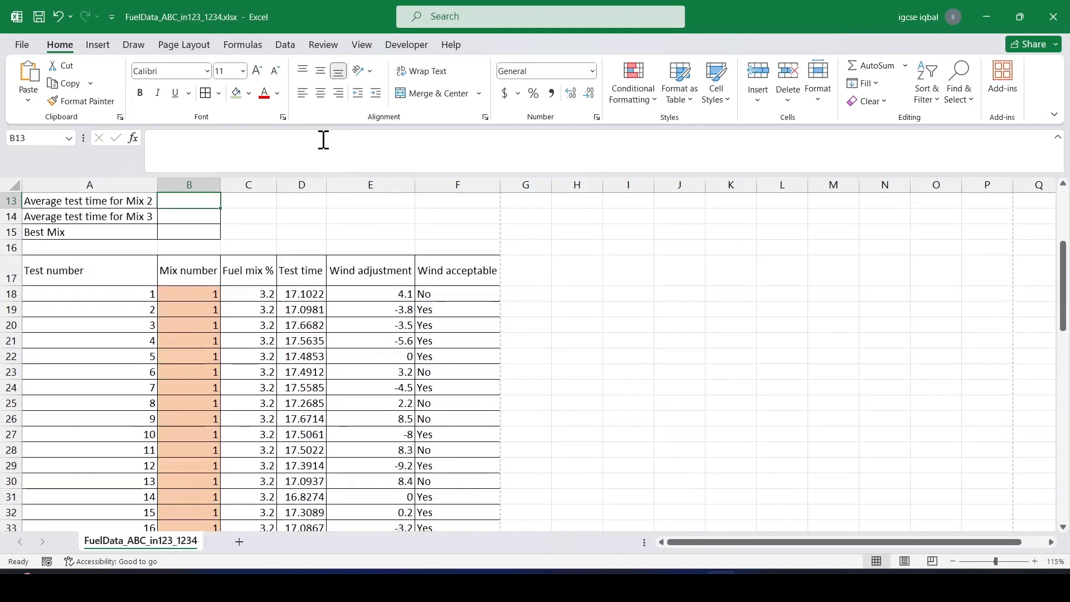
pyautogui.scroll(2, 239, 270)
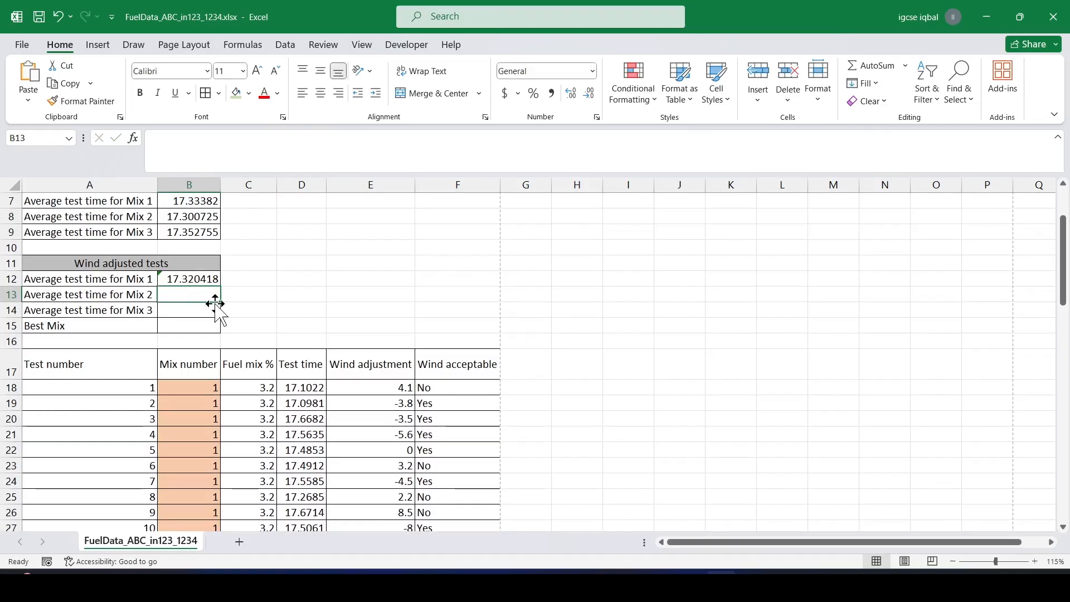
pyautogui.write('=a')
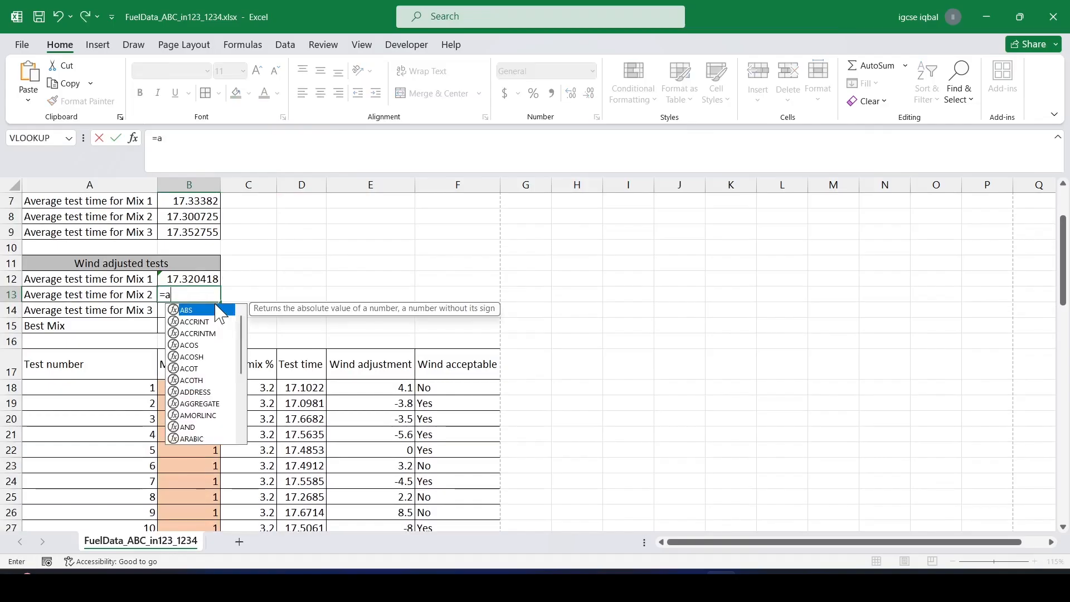
pyautogui.press('Escape')
pyautogui.press('Escape')
# On the question paper, highlight "B13 a formula", "number 2", "B14 a formula" and "number 3" in steps 12 and 13.
pyautogui.hotkey('alt', 'Tab')
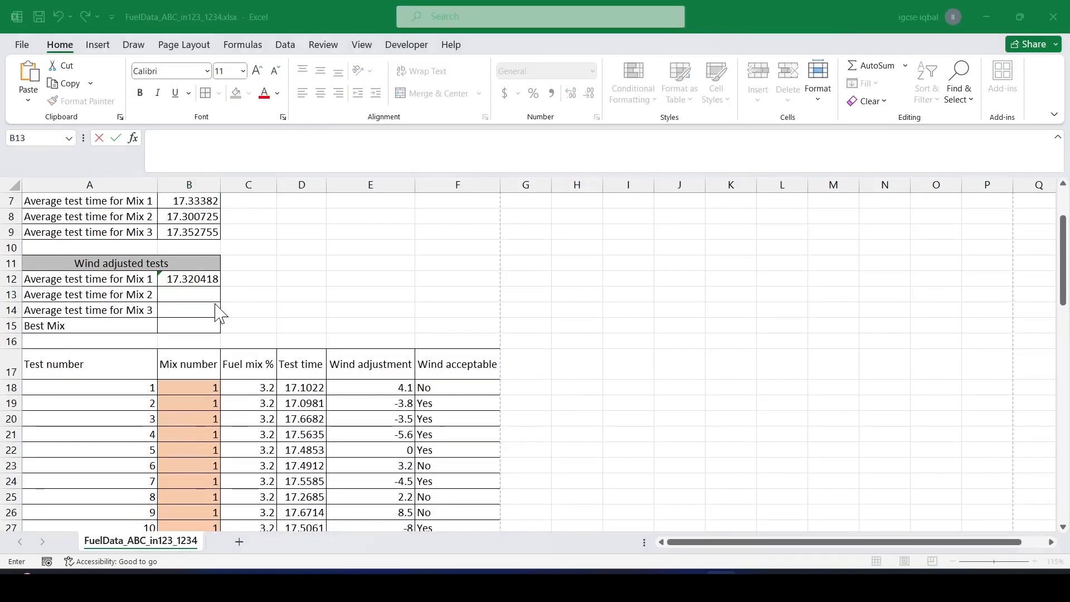
pyautogui.moveTo(359, 288); pyautogui.dragTo(418, 303)
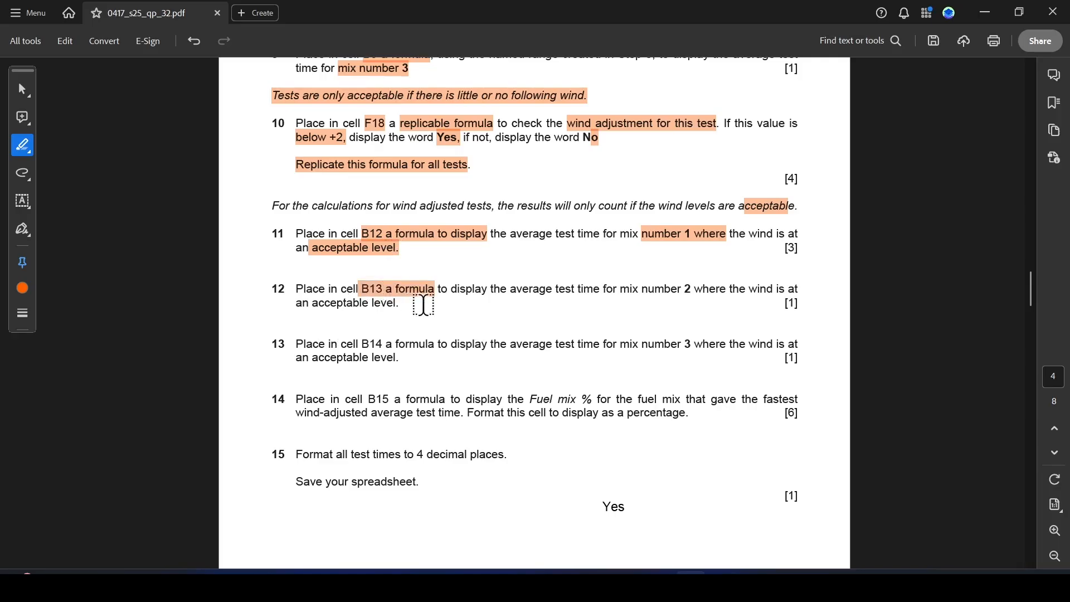
pyautogui.moveTo(642, 289); pyautogui.dragTo(690, 288)
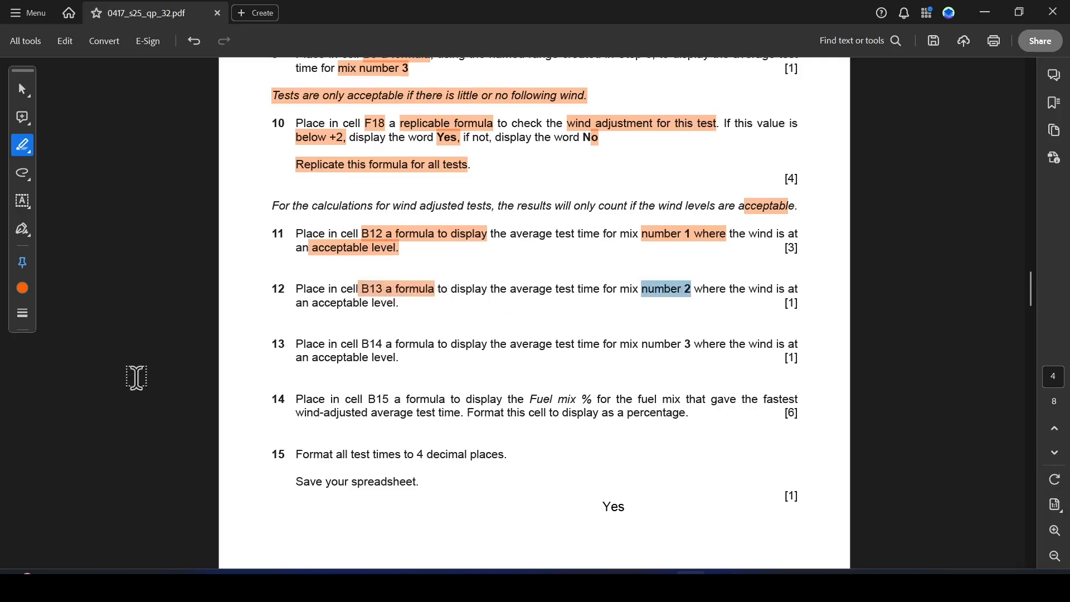
pyautogui.moveTo(361, 343); pyautogui.dragTo(435, 344)
pyautogui.moveTo(619, 344); pyautogui.dragTo(691, 345)
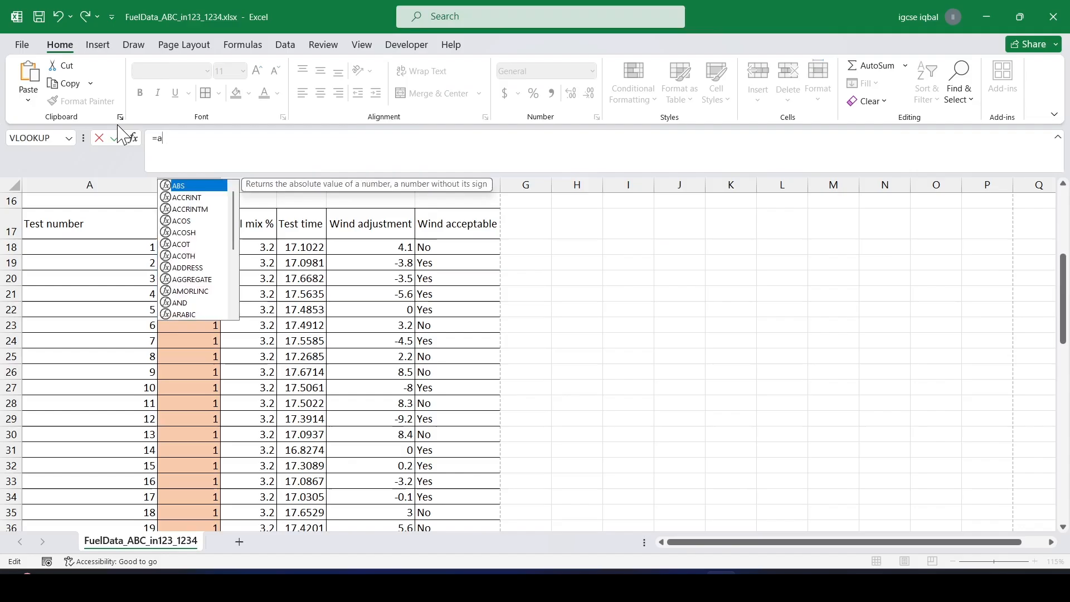
# In cell B13, enter =AVERAGEIF(F38:F57,"Yes",D38:D57) to average mix 2 test times with acceptable wind.
pyautogui.write('er')
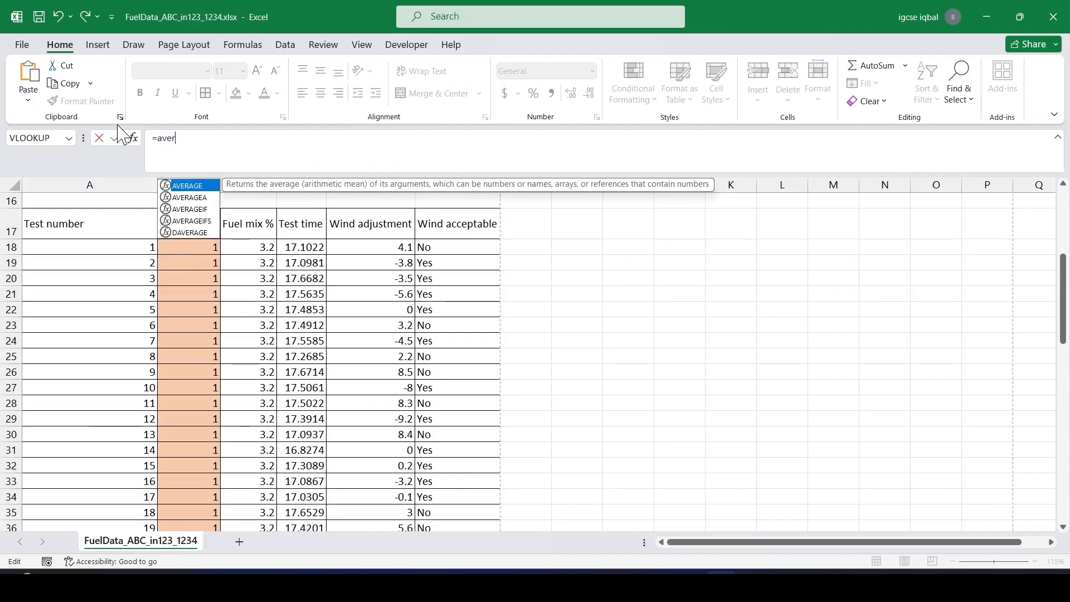
pyautogui.doubleClick(199, 209)
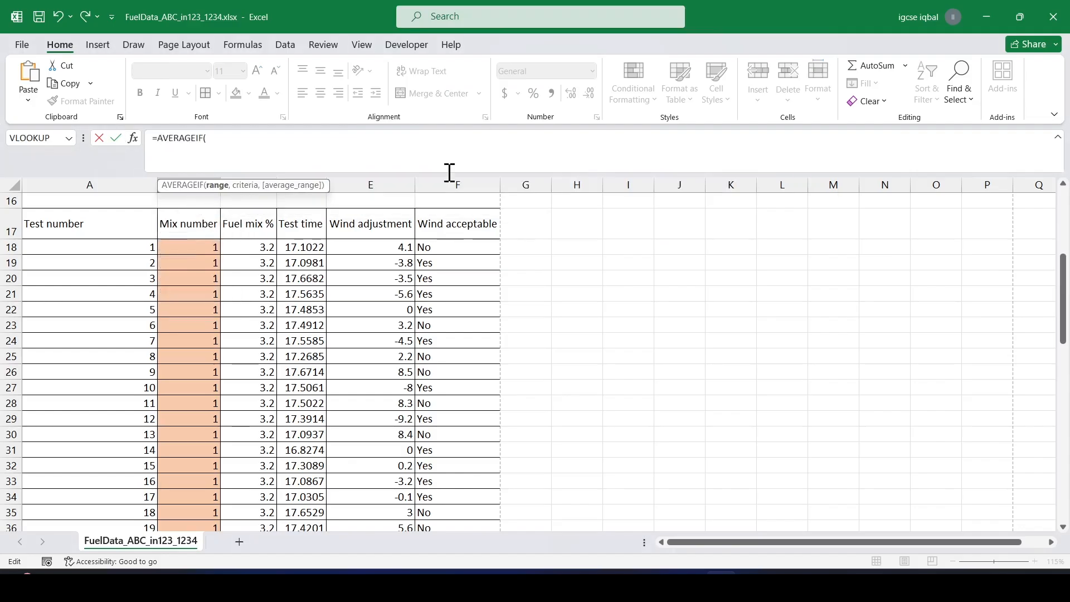
pyautogui.scroll(-5, 440, 323)
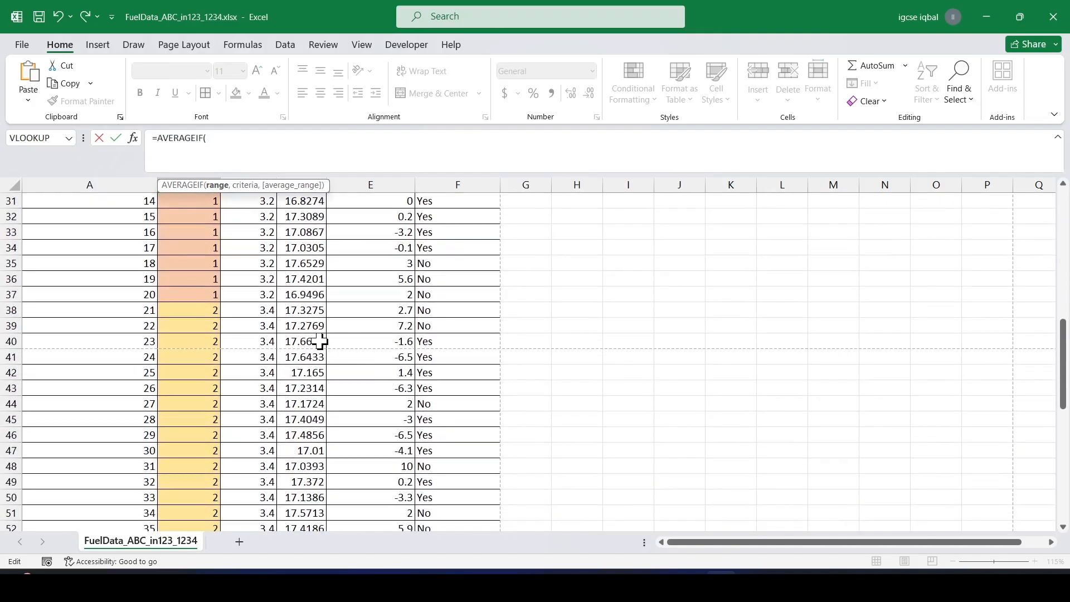
pyautogui.moveTo(432, 312); pyautogui.dragTo(442, 510)
pyautogui.write(',')
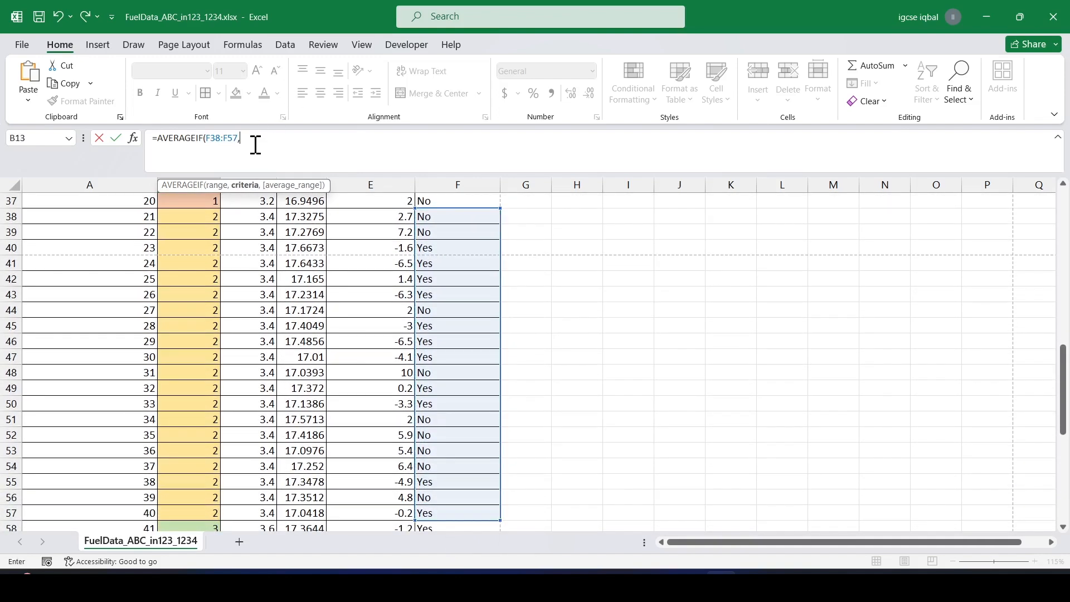
pyautogui.scroll(2, 305, 200)
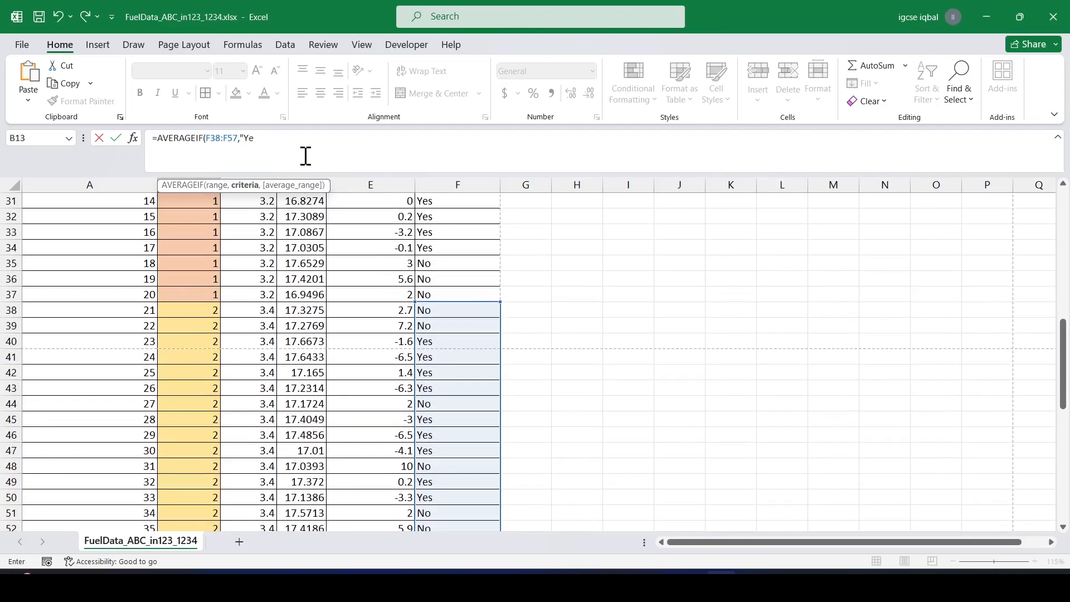
pyautogui.write('"Yes",')
pyautogui.moveTo(299, 307); pyautogui.dragTo(317, 465)
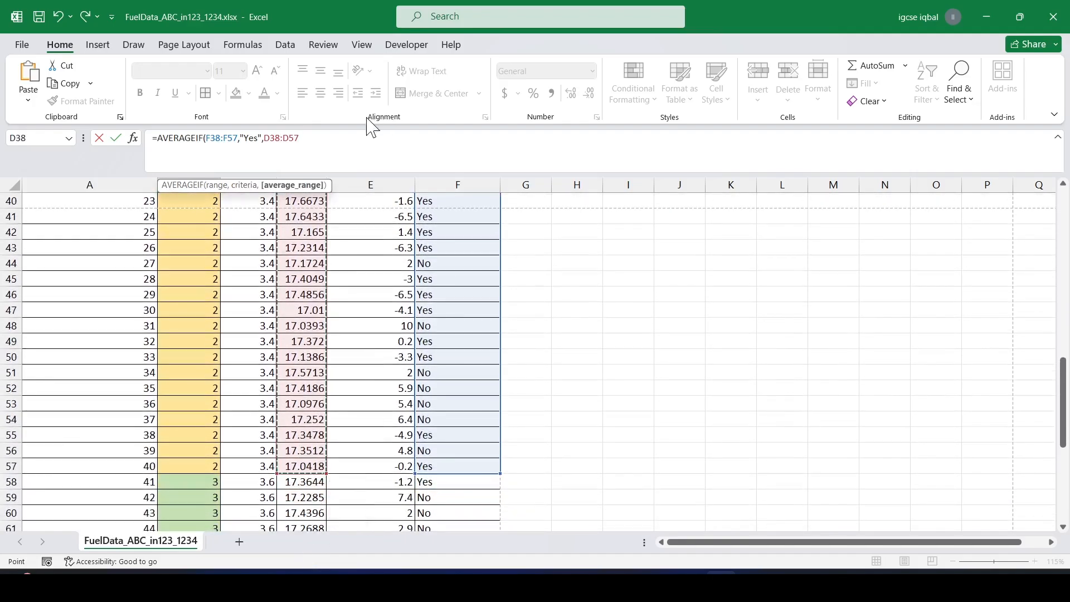
pyautogui.write(')')
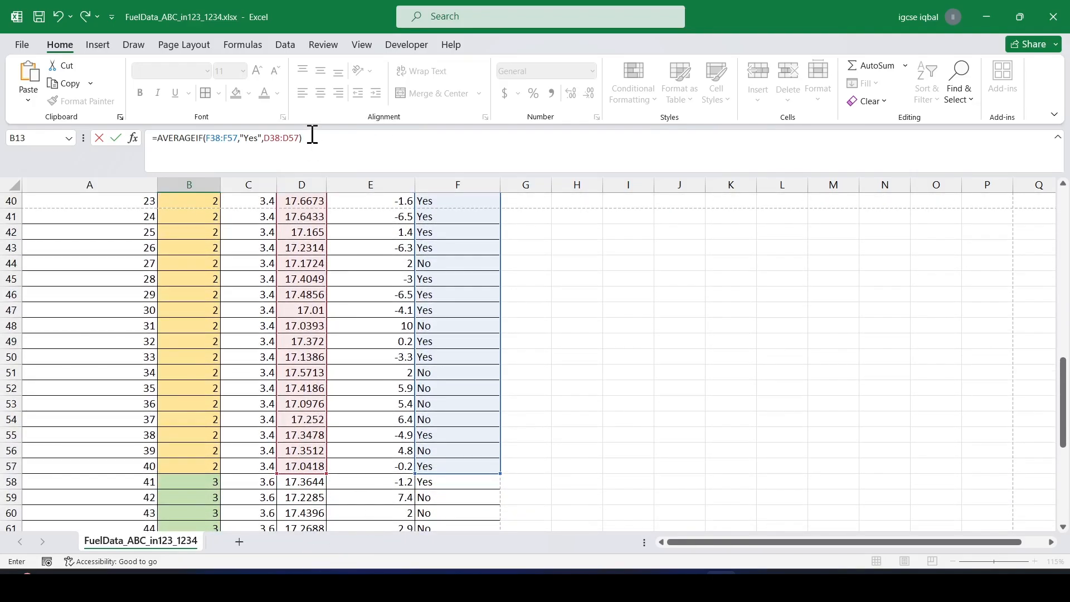
pyautogui.press('Return')
# In cell B14, enter =AVERAGEIF(F58:F77,"Yes",D58:D77) to average mix 3 test times with acceptable wind.
pyautogui.scroll(2, 239, 277)
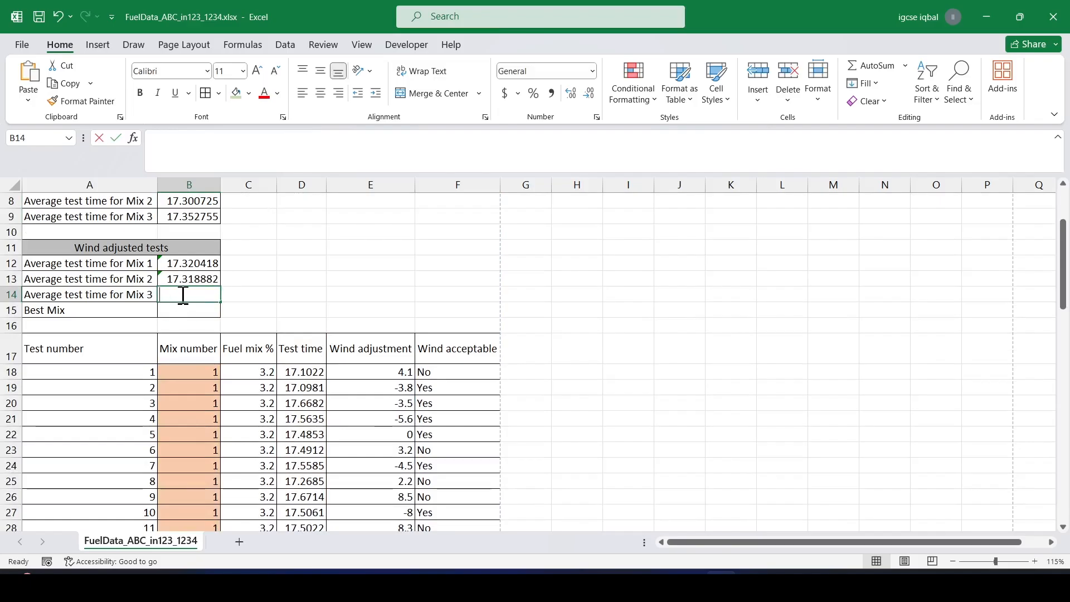
pyautogui.write('=av')
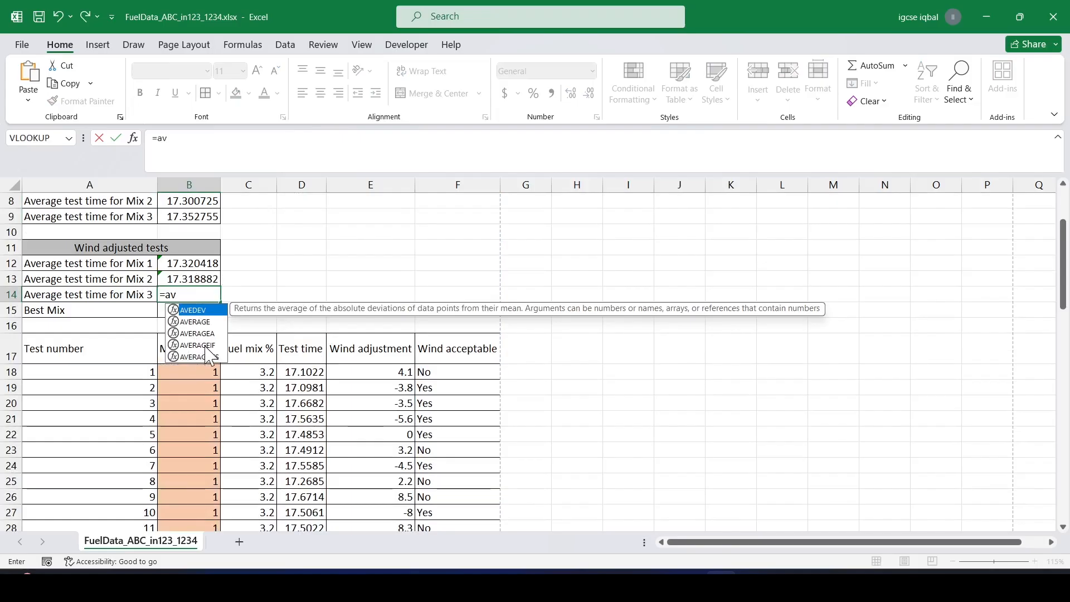
pyautogui.doubleClick(206, 347)
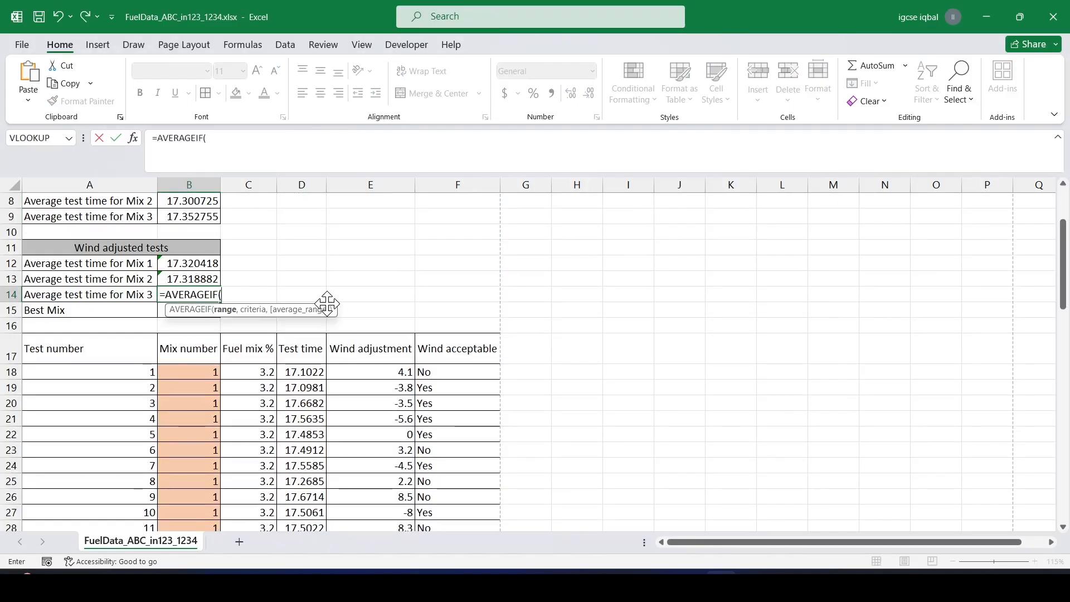
pyautogui.scroll(-11, 500, 336)
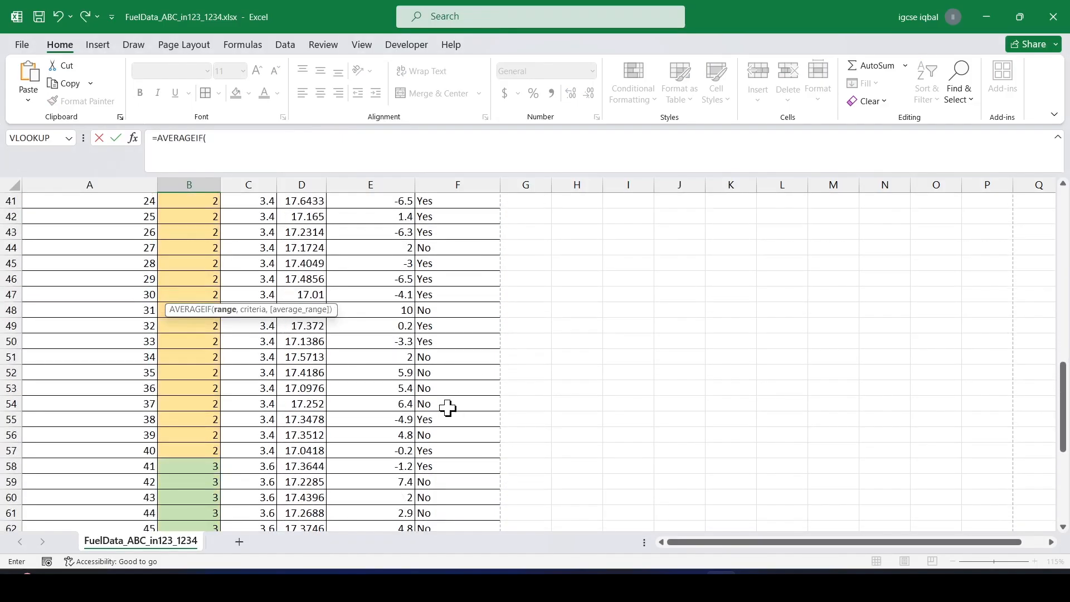
pyautogui.scroll(-2, 448, 408)
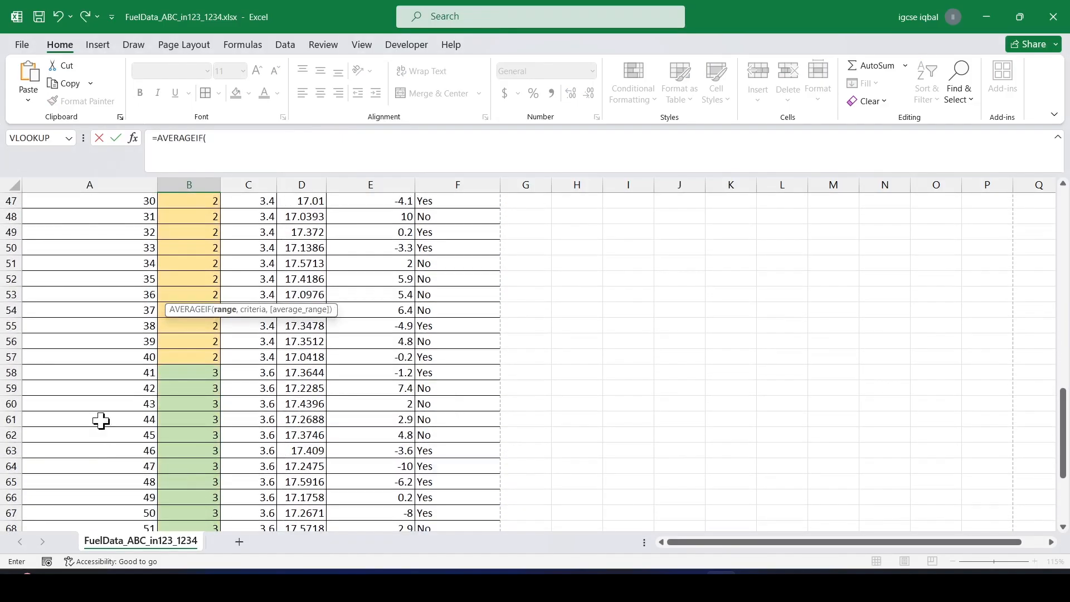
pyautogui.click(440, 374)
pyautogui.moveTo(449, 372); pyautogui.dragTo(437, 499)
pyautogui.click(250, 141)
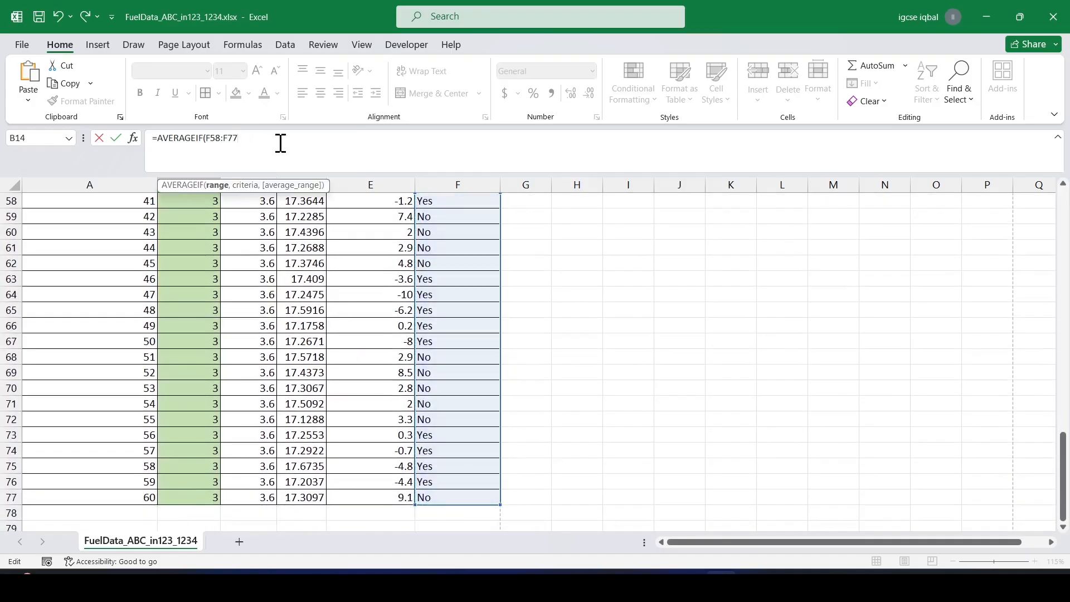
pyautogui.write(',')
pyautogui.scroll(2, 410, 308)
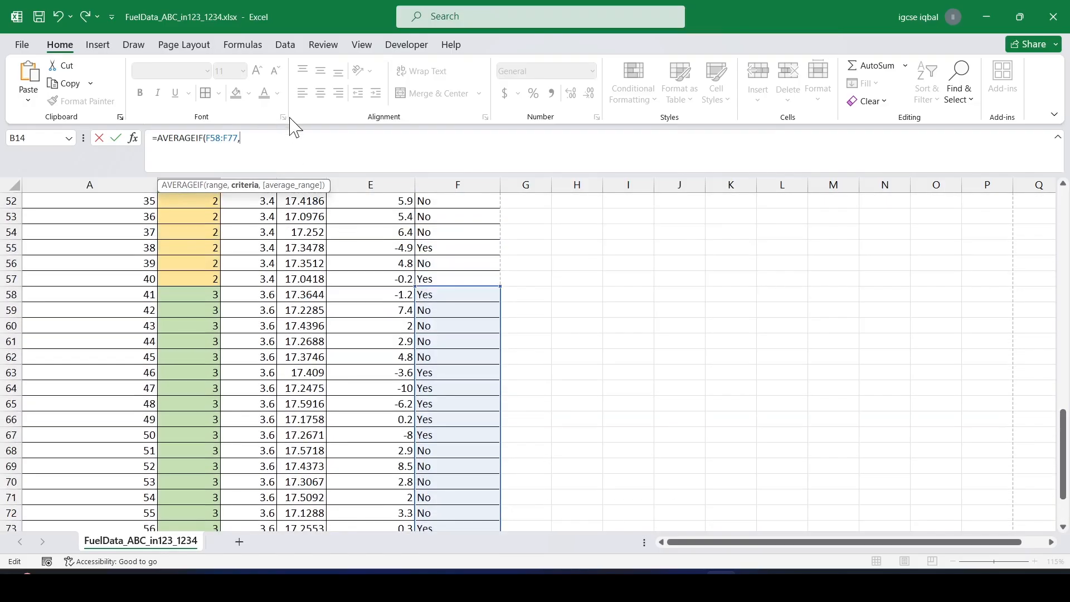
pyautogui.write('"Yes",')
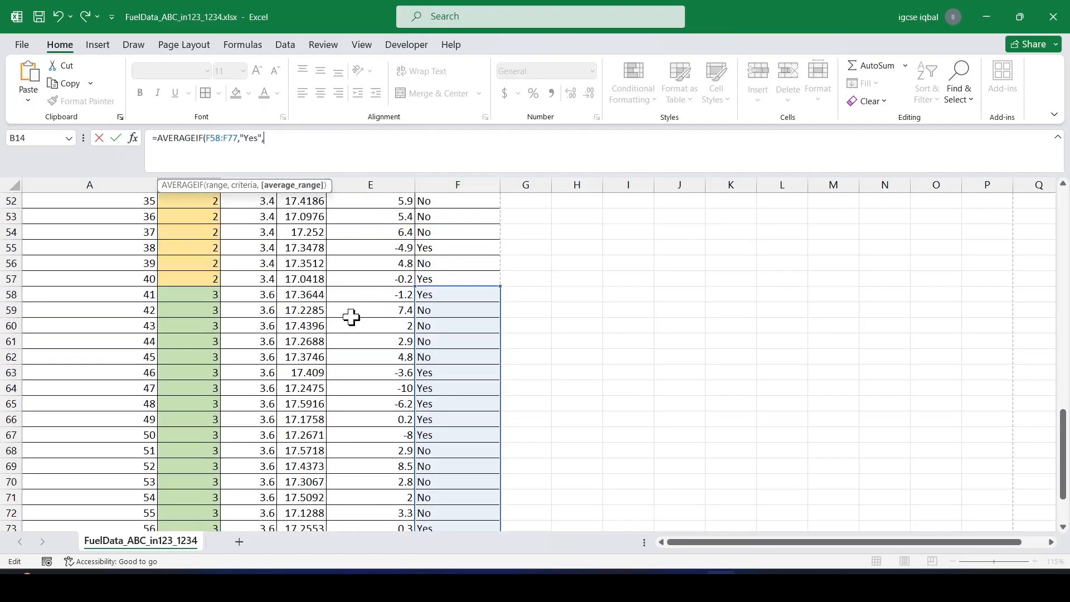
pyautogui.moveTo(289, 299); pyautogui.dragTo(311, 490)
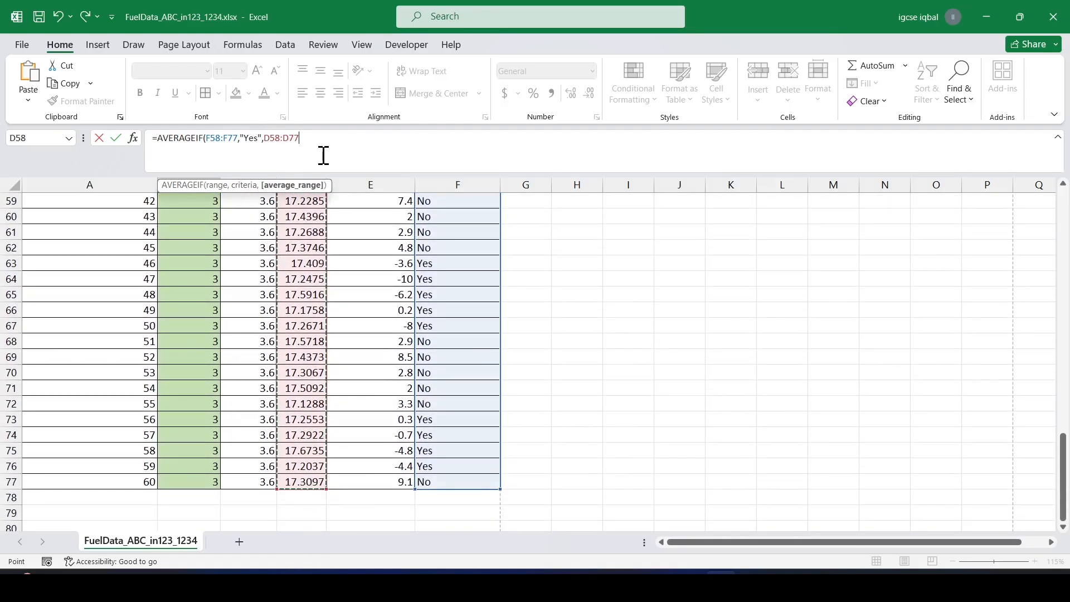
pyautogui.press('Escape')
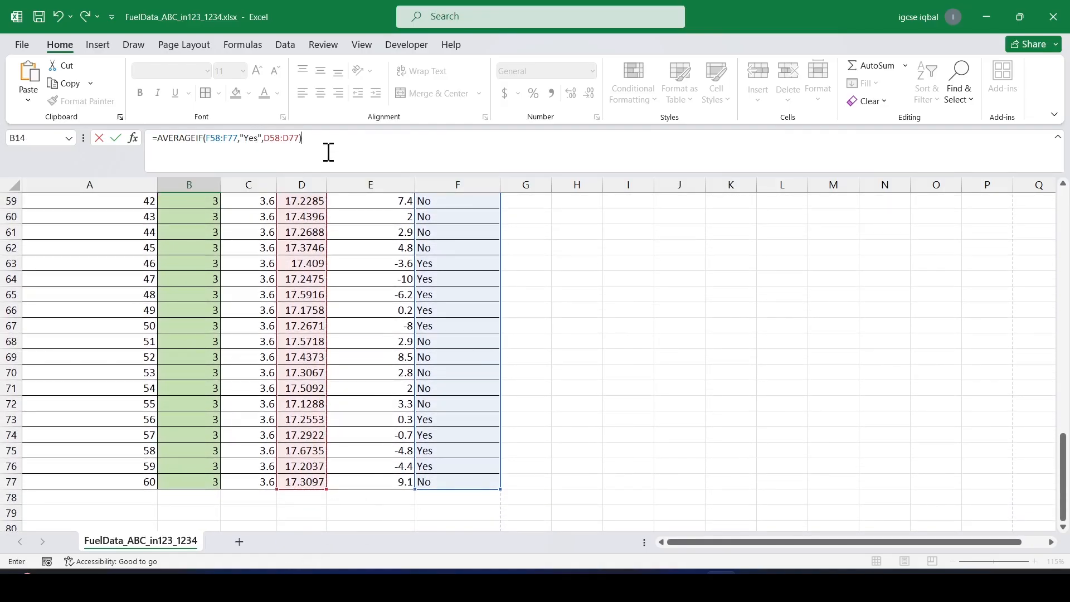
pyautogui.scroll(2, 287, 213)
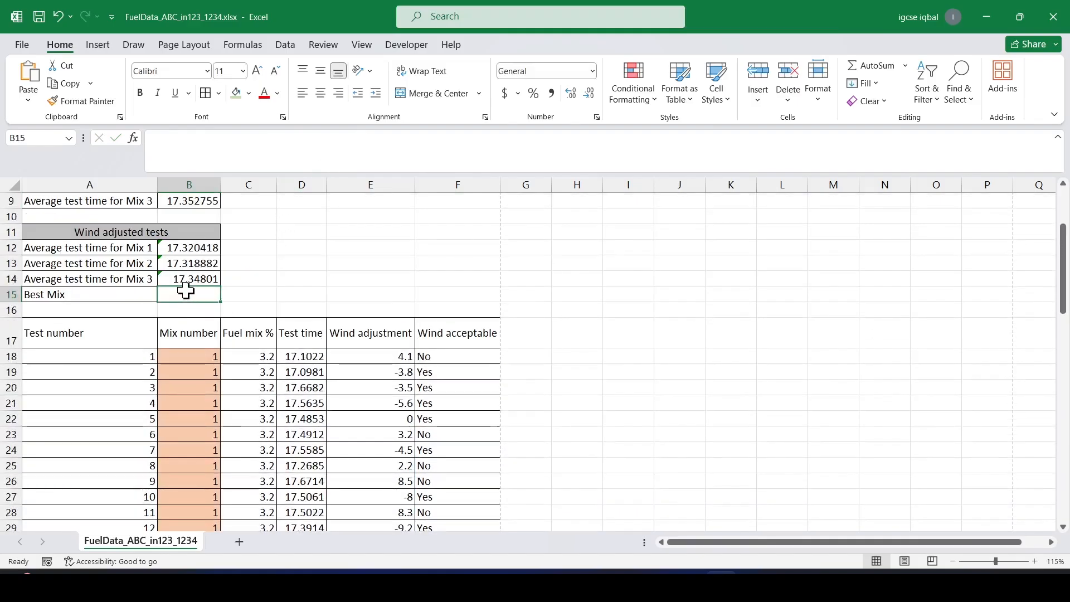
# On the question paper, highlight "B15 a", "Fuel mix %" and "fuel mix that gave the fastest wind-adjusted average test time" in step 14.
pyautogui.hotkey('alt', 'Tab')
pyautogui.scroll(-1, 526, 275)
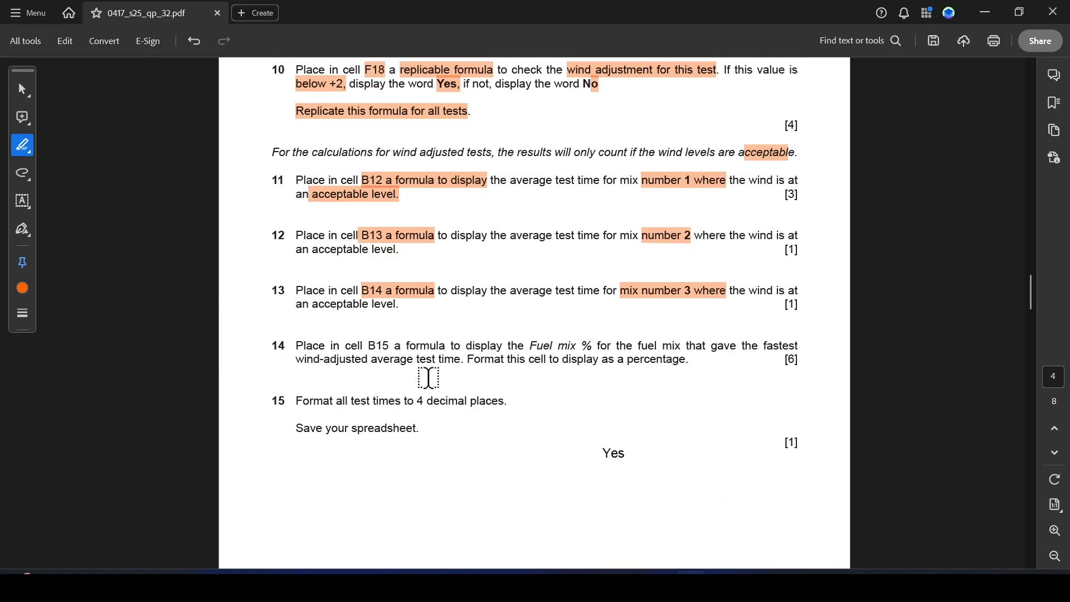
pyautogui.moveTo(368, 345); pyautogui.dragTo(401, 346)
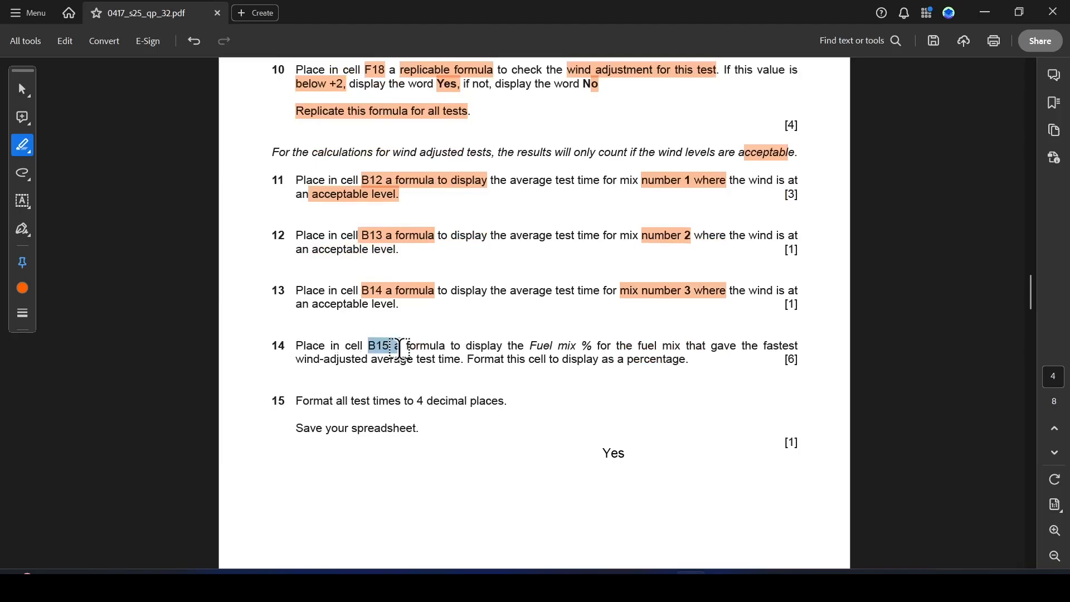
pyautogui.moveTo(528, 346); pyautogui.dragTo(779, 354)
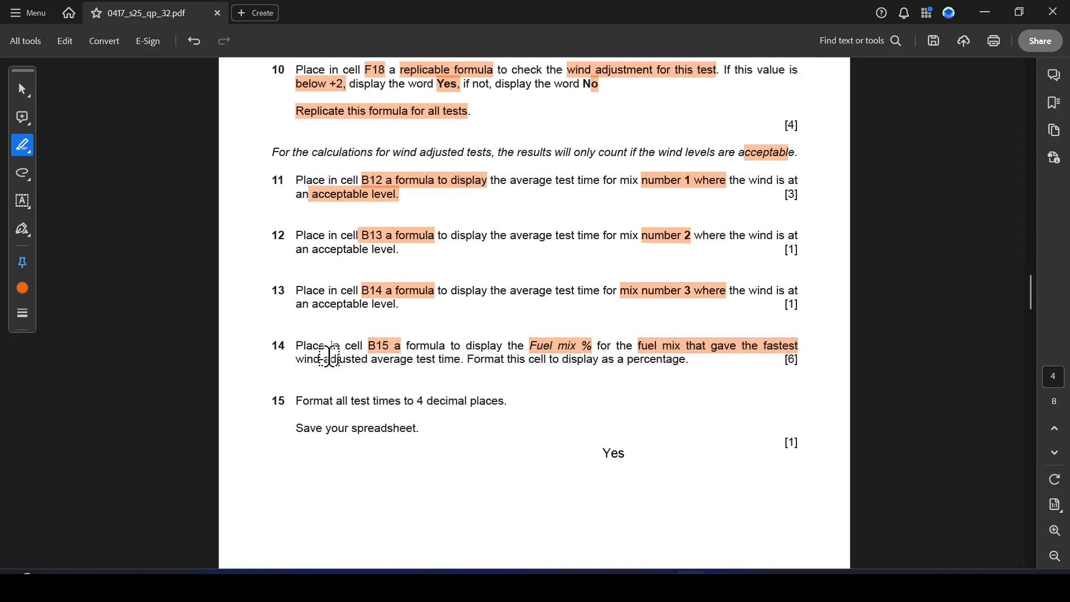
pyautogui.moveTo(293, 359); pyautogui.dragTo(438, 364)
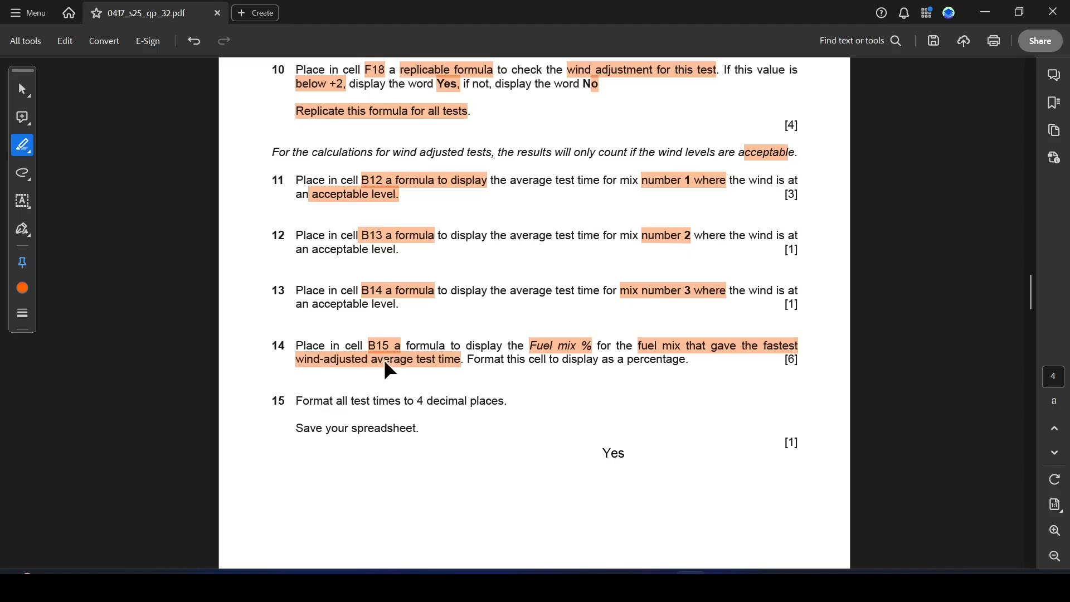
# Back in the spreadsheet, widen column B and then column A slightly.
pyautogui.hotkey('alt', 'Tab')
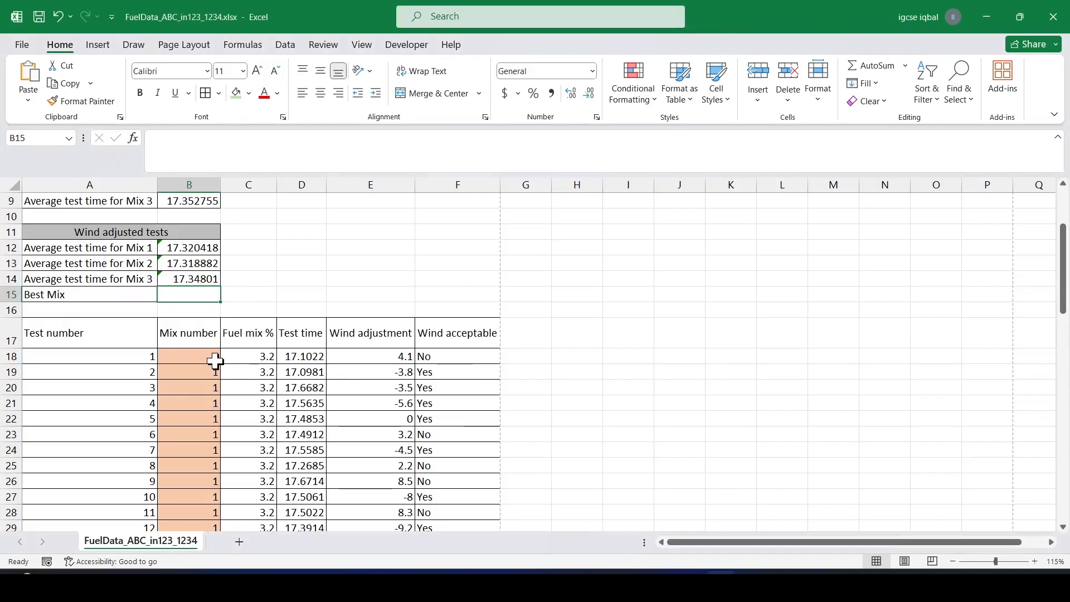
pyautogui.scroll(-2, 216, 360)
pyautogui.scroll(-6, 290, 263)
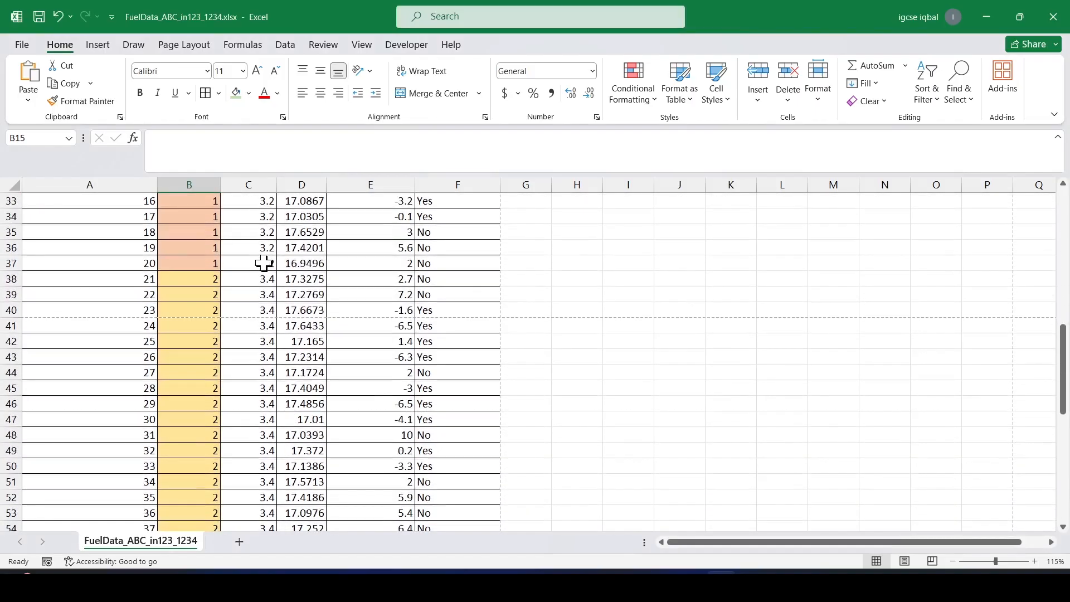
pyautogui.scroll(-9, 255, 346)
pyautogui.scroll(10, 257, 425)
pyautogui.scroll(10, 250, 404)
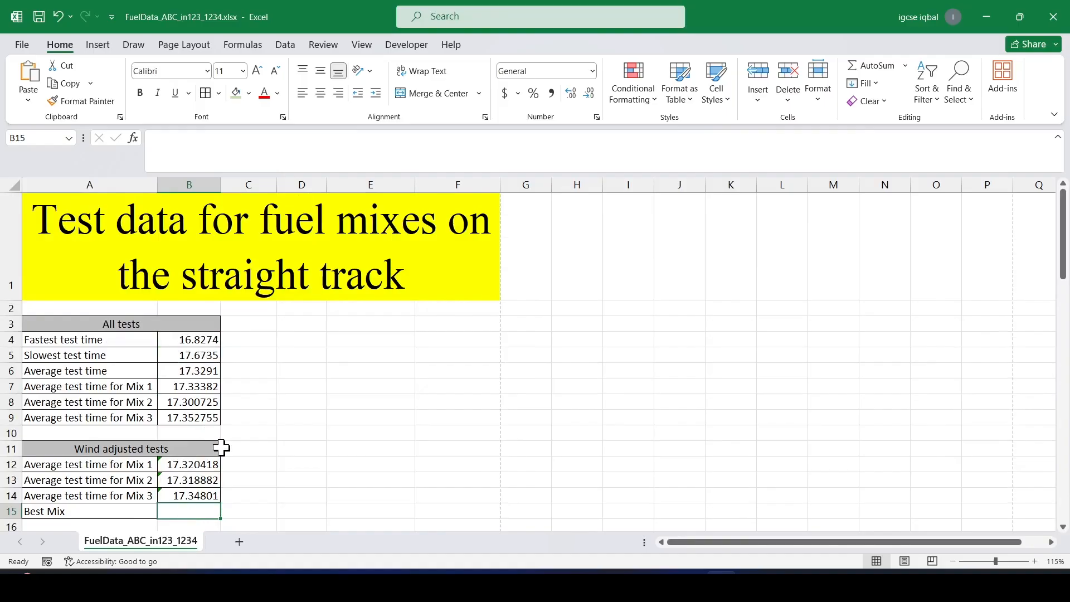
pyautogui.scroll(-1, 221, 447)
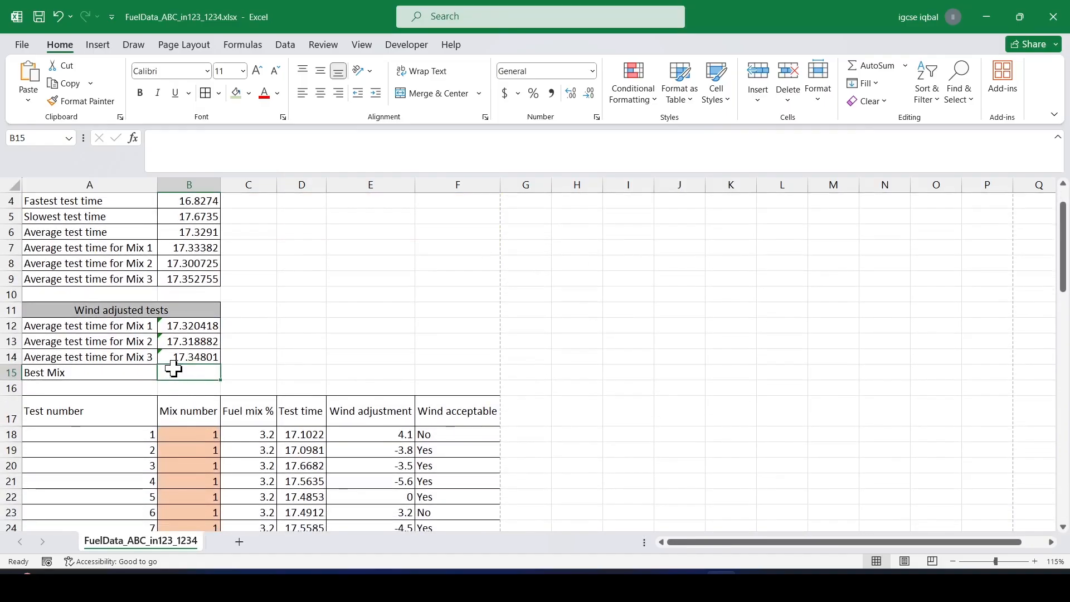
pyautogui.keyDown('ctrl'); pyautogui.scroll(3, 213, 355); pyautogui.keyUp('ctrl')
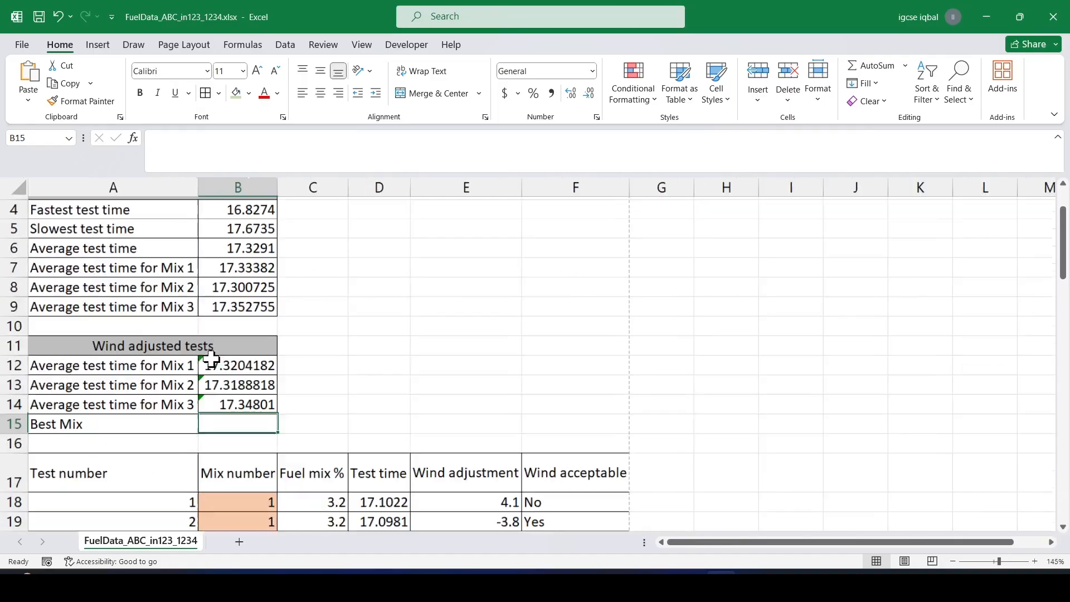
pyautogui.moveTo(276, 186); pyautogui.dragTo(294, 191)
pyautogui.scroll(-1, 294, 191)
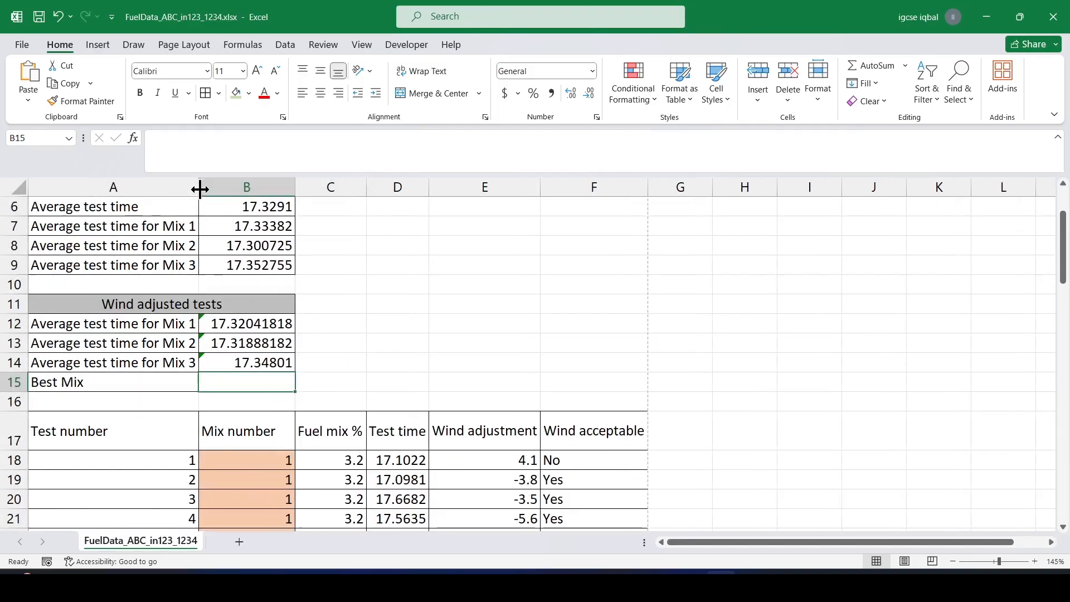
pyautogui.moveTo(200, 190); pyautogui.dragTo(203, 190)
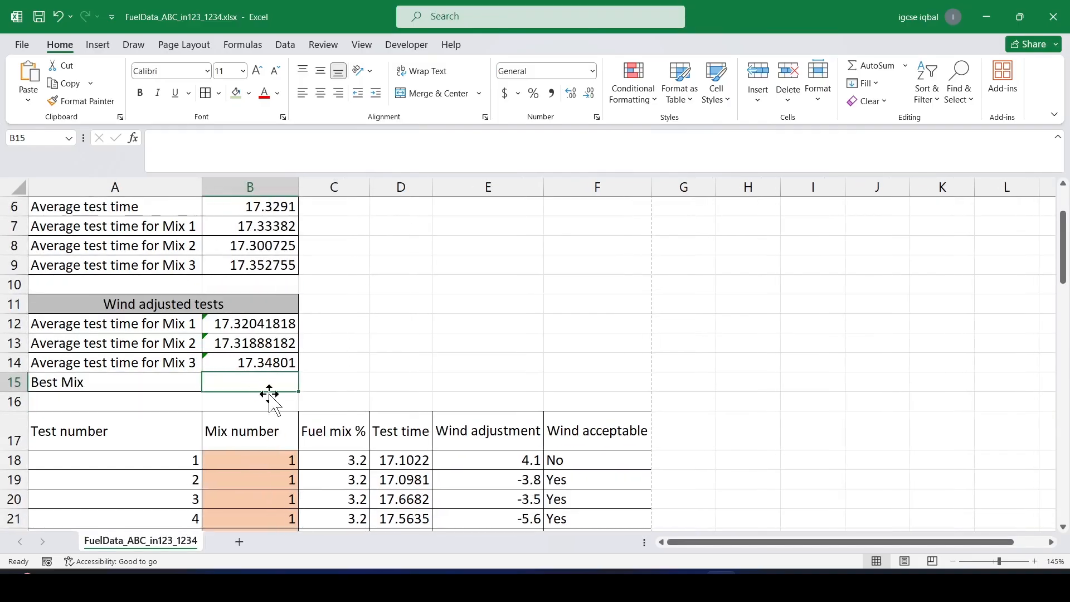
# In cell B15, enter =IF(MIN(B12:B14)=B12,3.2%,IF(MIN(B12:B14)=B13,3.4%,3.6%)) to show the fastest mix's fuel percentage.
pyautogui.write('if')
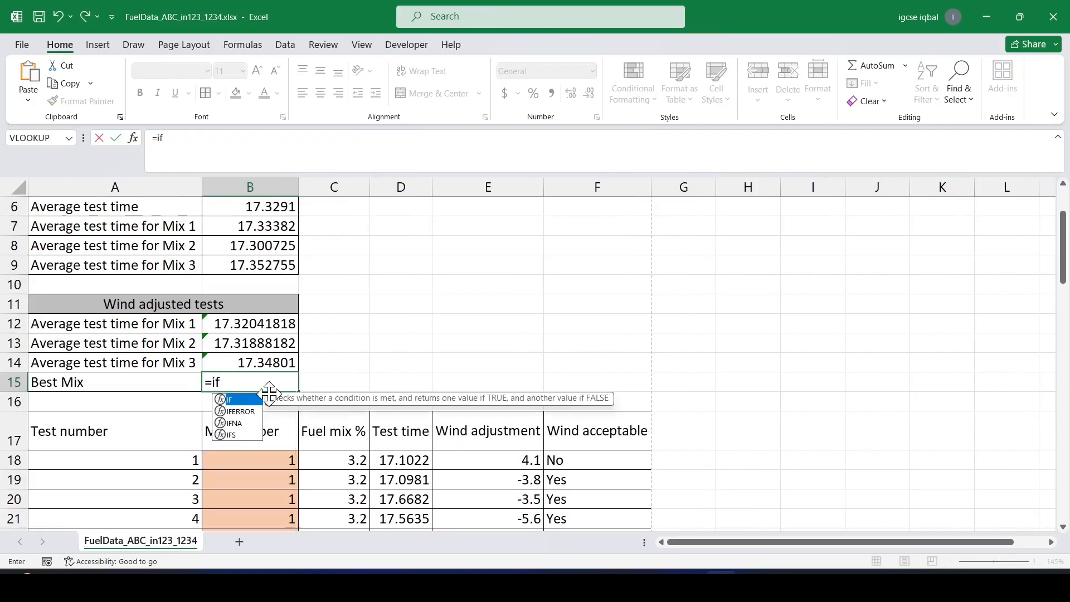
pyautogui.press('Tab')
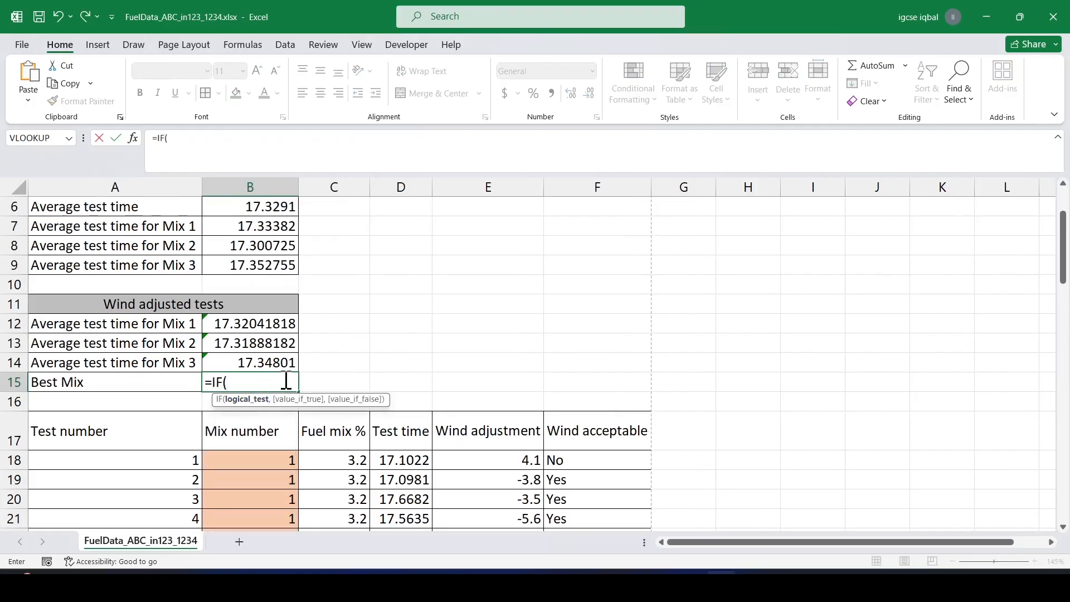
pyautogui.write('min')
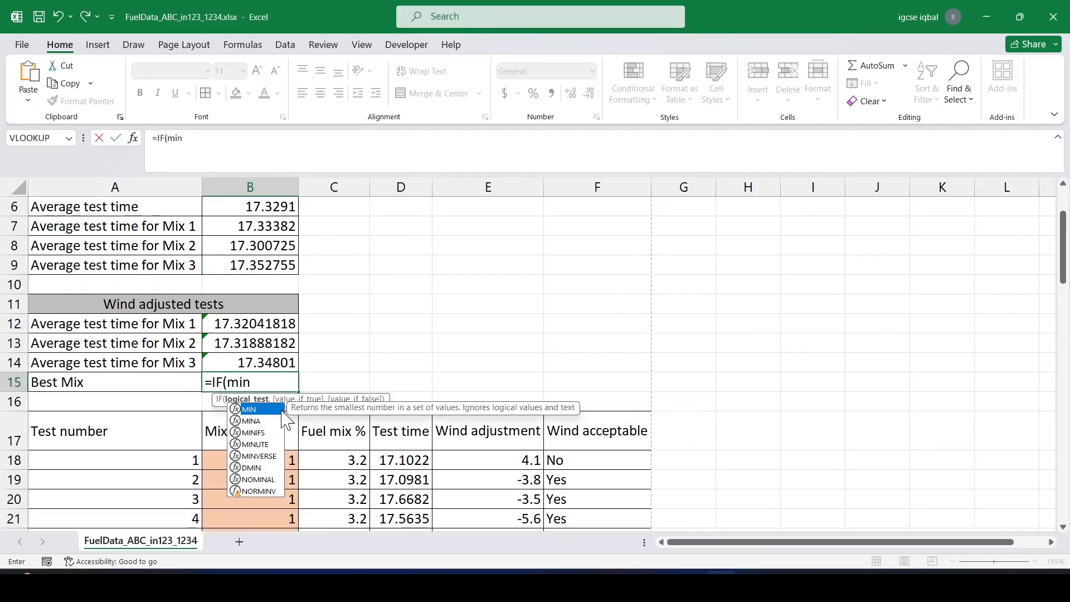
pyautogui.doubleClick(267, 410)
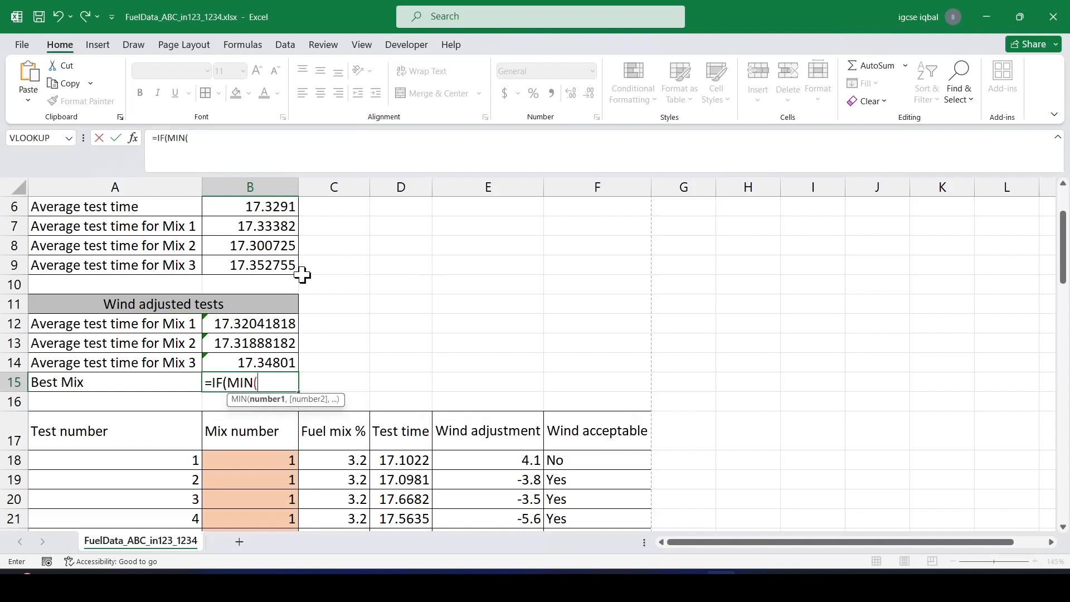
pyautogui.moveTo(260, 321); pyautogui.dragTo(262, 363)
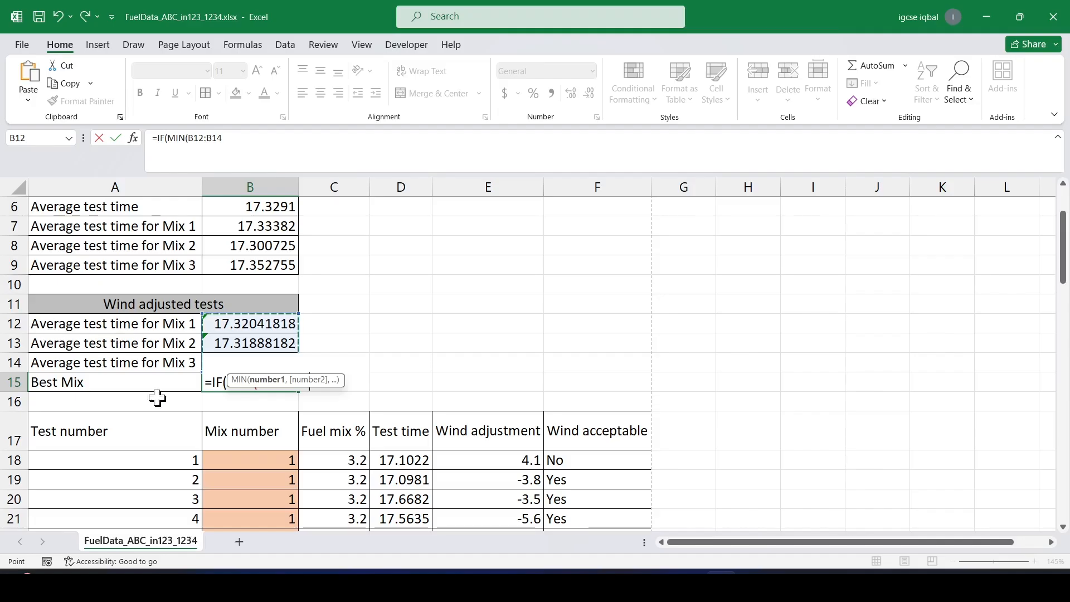
pyautogui.click(264, 144)
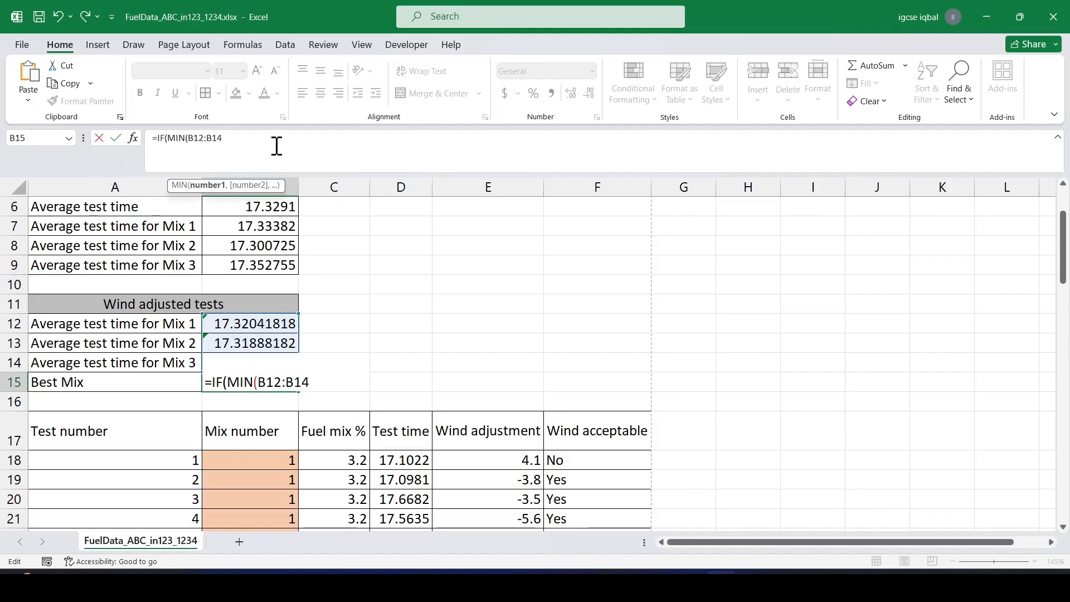
pyautogui.write(')')
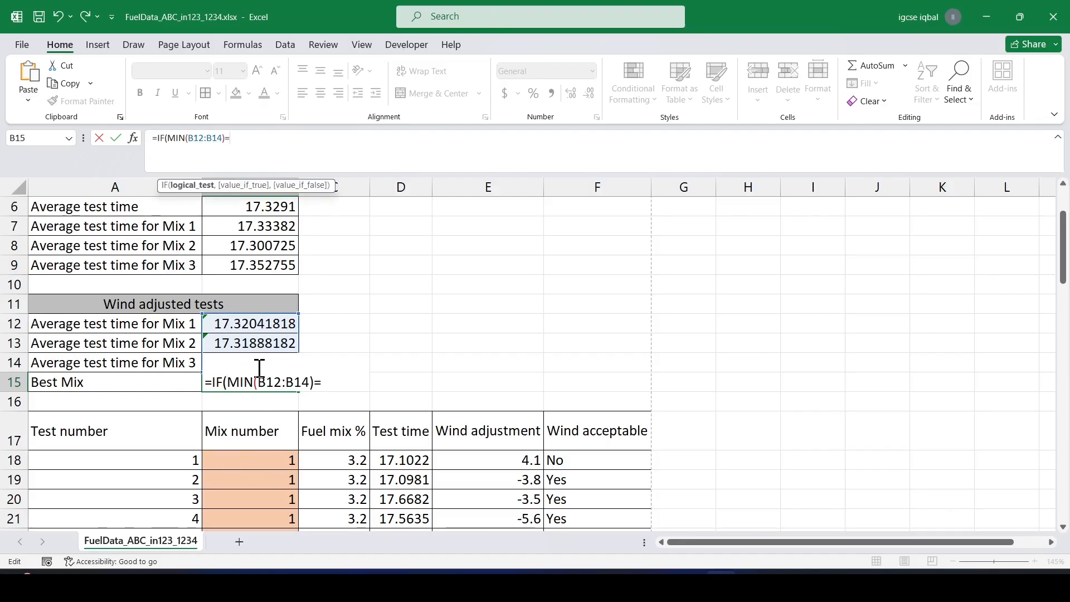
pyautogui.write('=')
pyautogui.click(246, 322)
pyautogui.write(',3.2%')
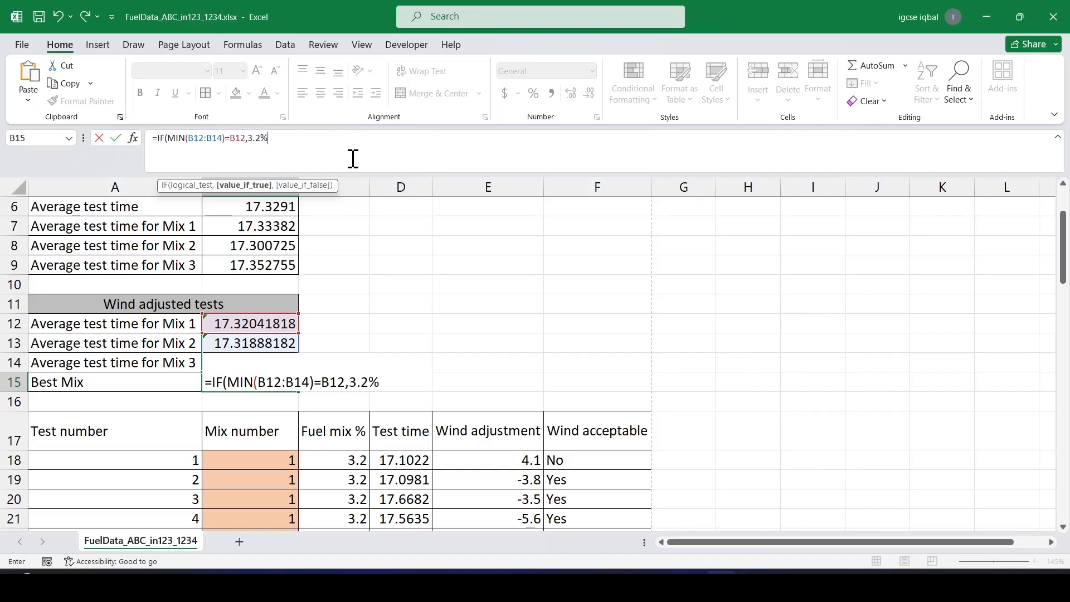
pyautogui.write(',')
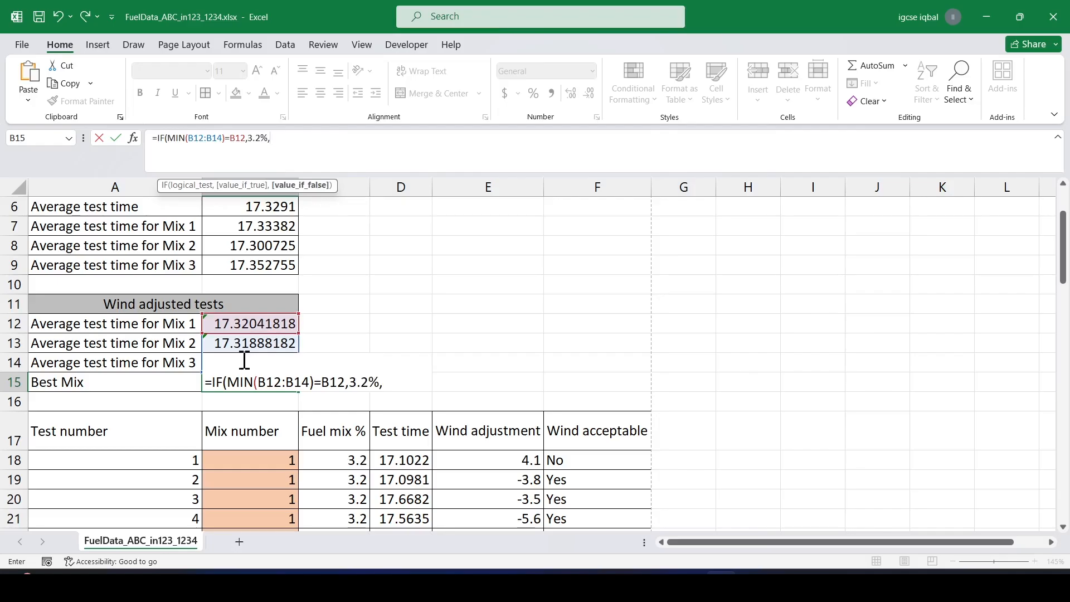
pyautogui.write('if')
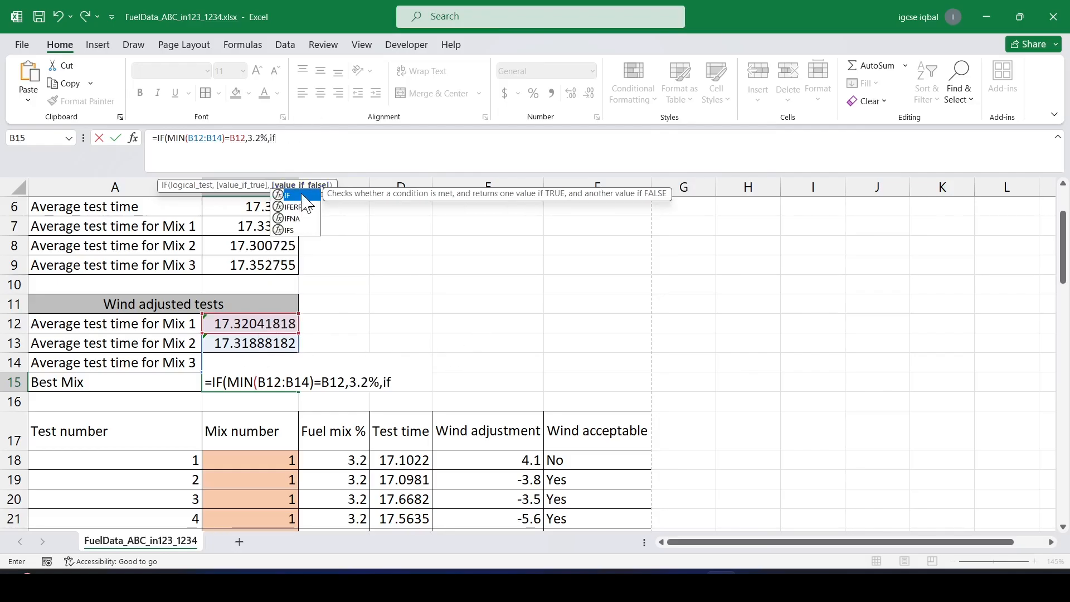
pyautogui.write('(min')
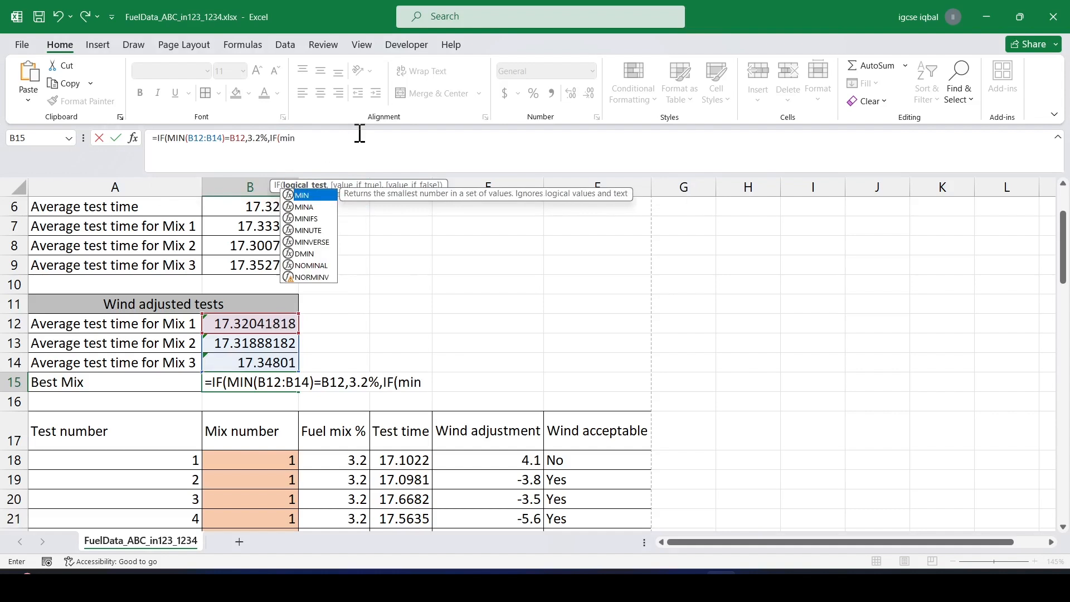
pyautogui.doubleClick(316, 196)
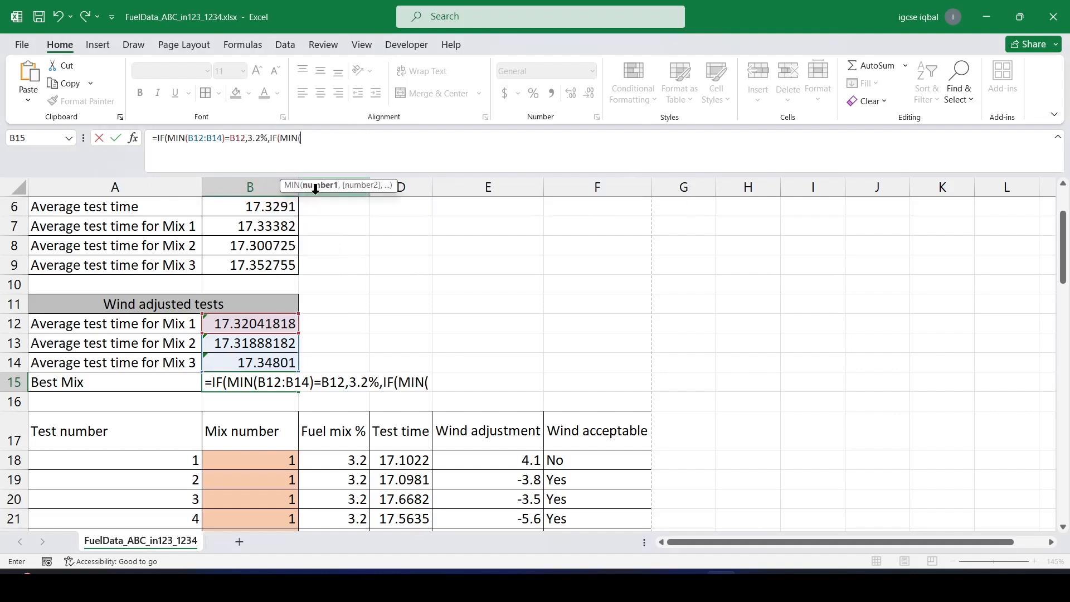
pyautogui.moveTo(252, 325); pyautogui.dragTo(255, 360)
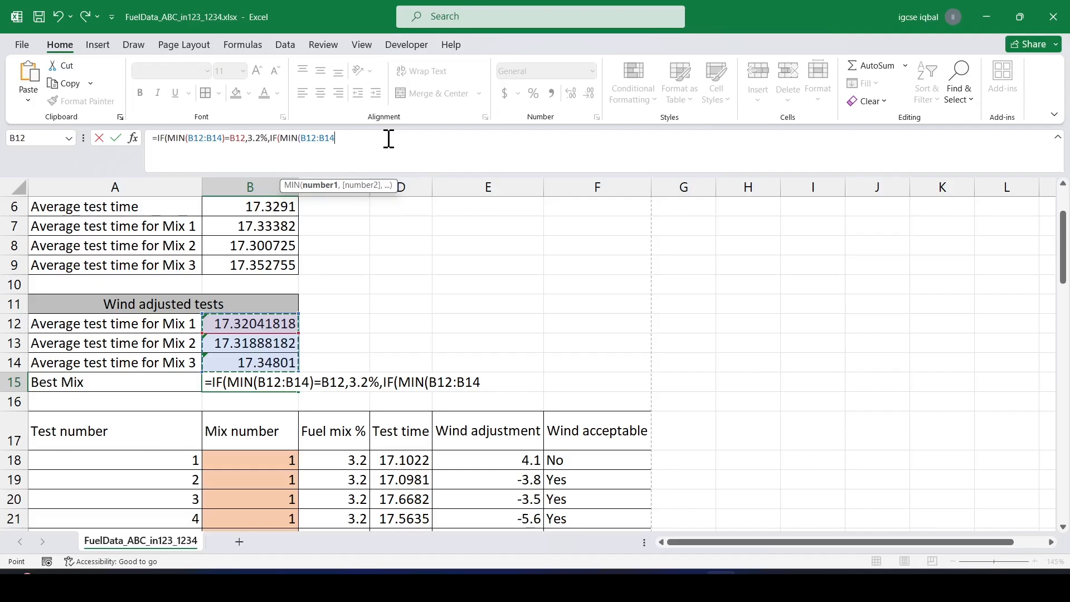
pyautogui.write(')=')
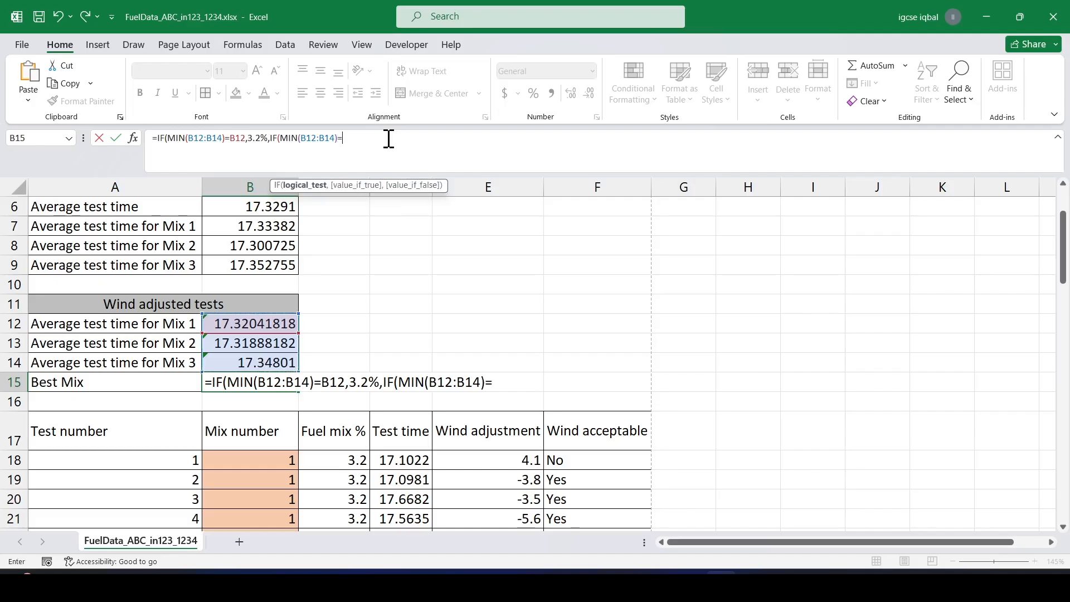
pyautogui.scroll(-8, 388, 472)
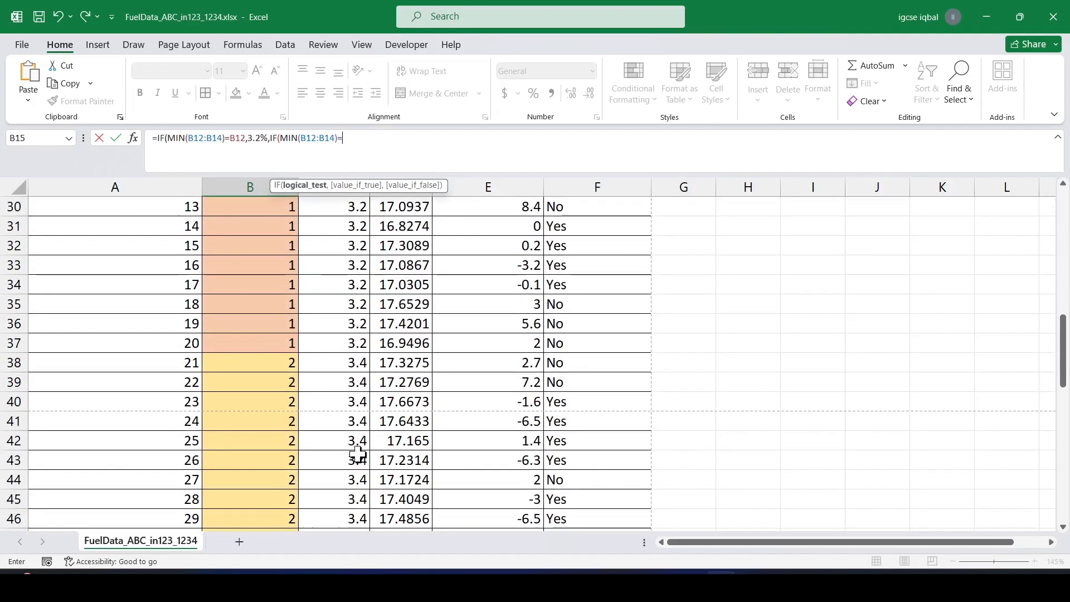
pyautogui.scroll(4, 357, 452)
pyautogui.scroll(6, 369, 426)
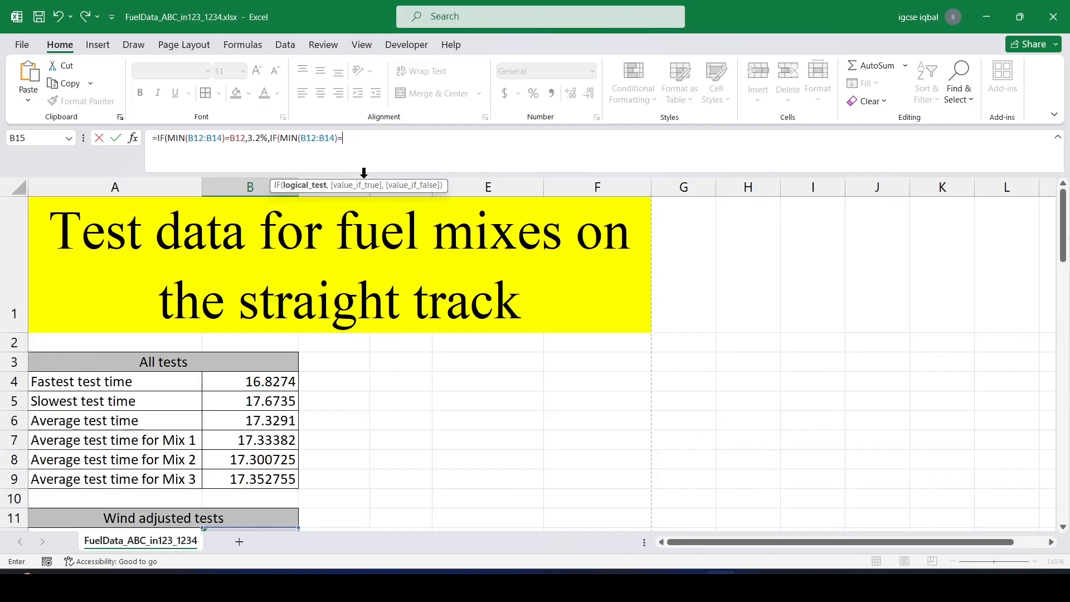
pyautogui.scroll(-2, 355, 206)
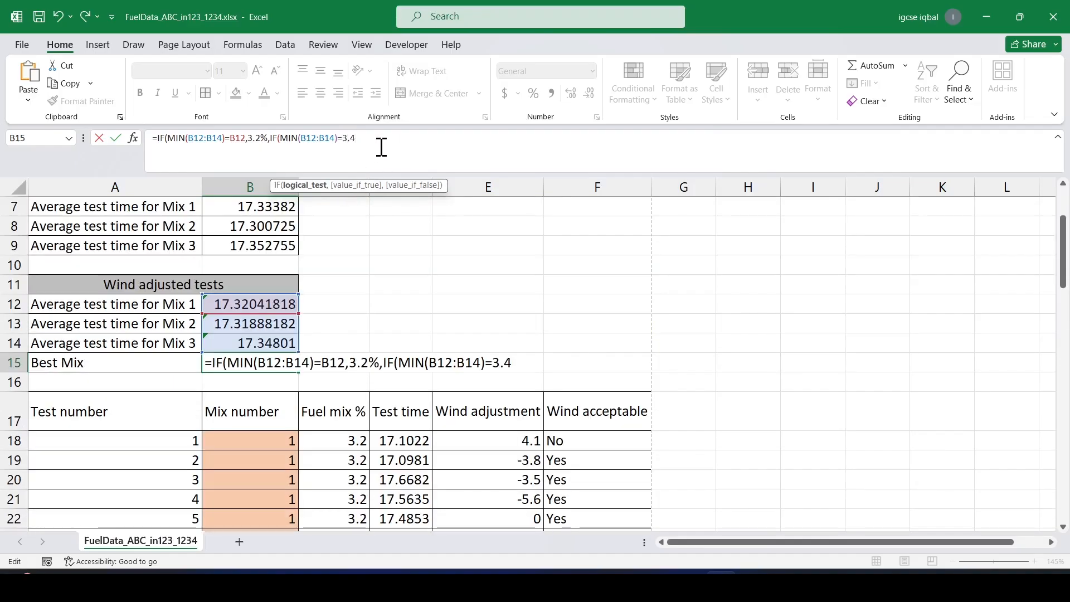
pyautogui.write('%')
pyautogui.click(280, 324)
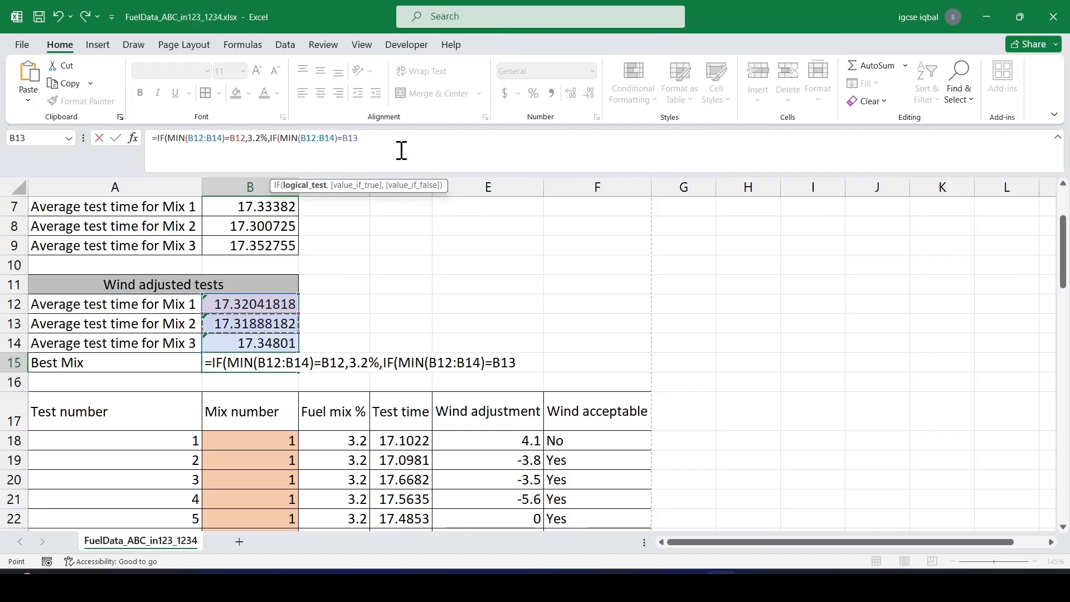
pyautogui.write(',')
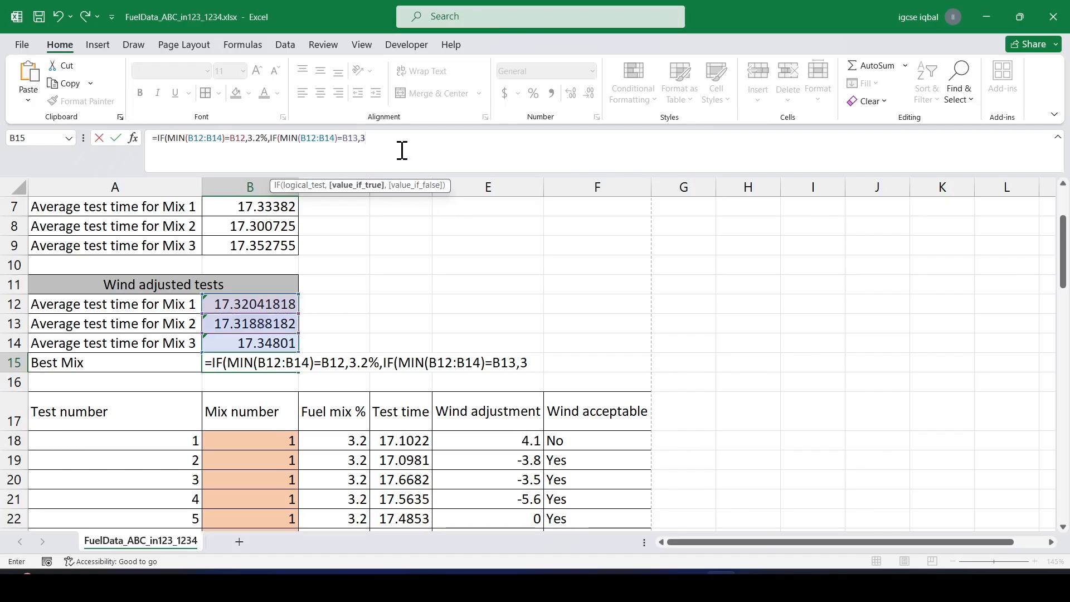
pyautogui.write('3.4%')
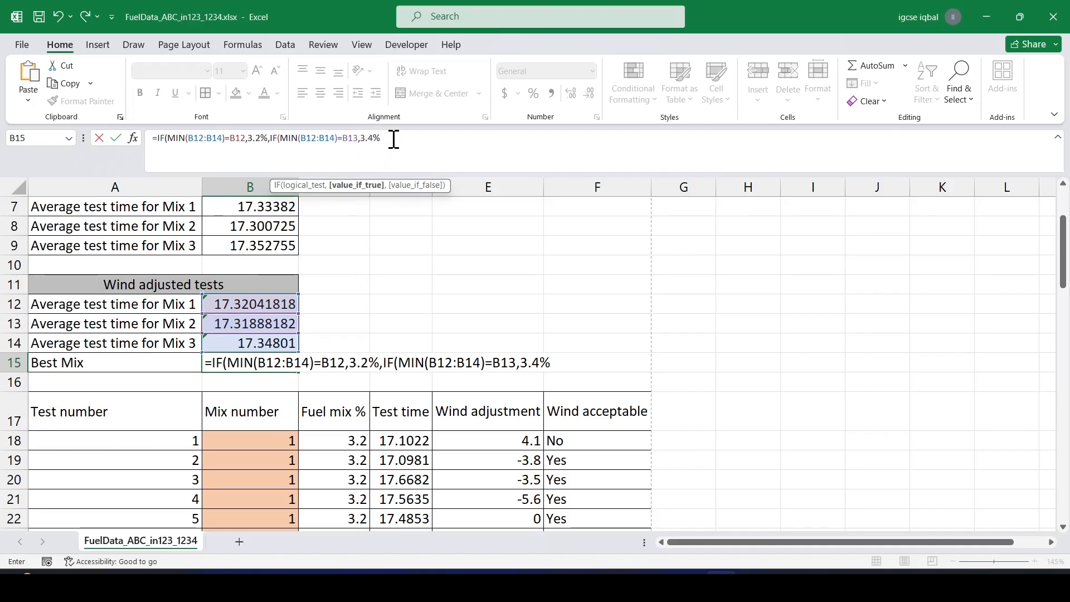
pyautogui.write(',')
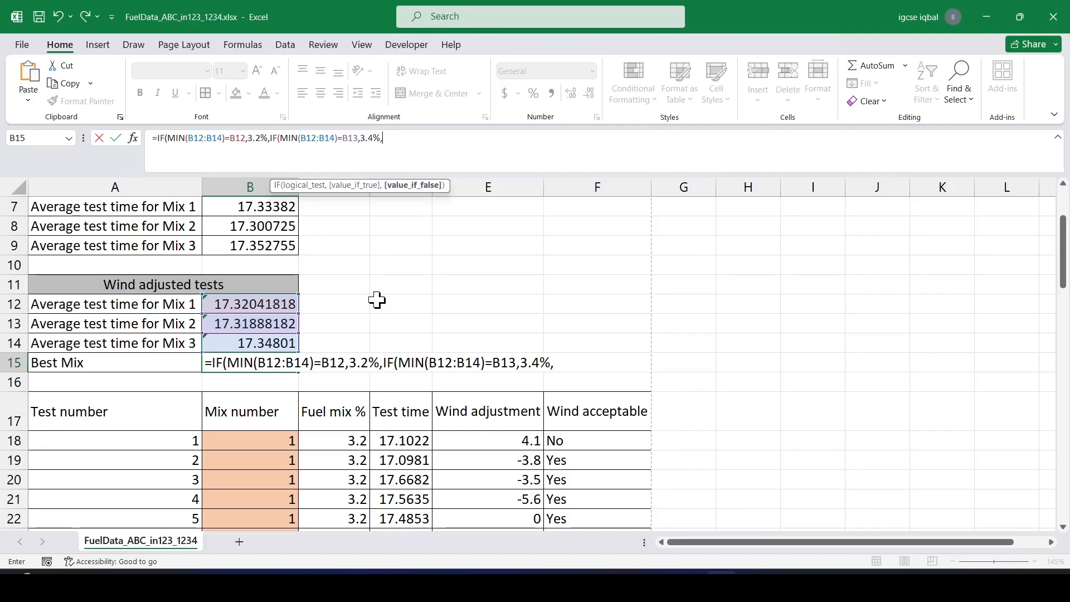
pyautogui.scroll(-8, 426, 446)
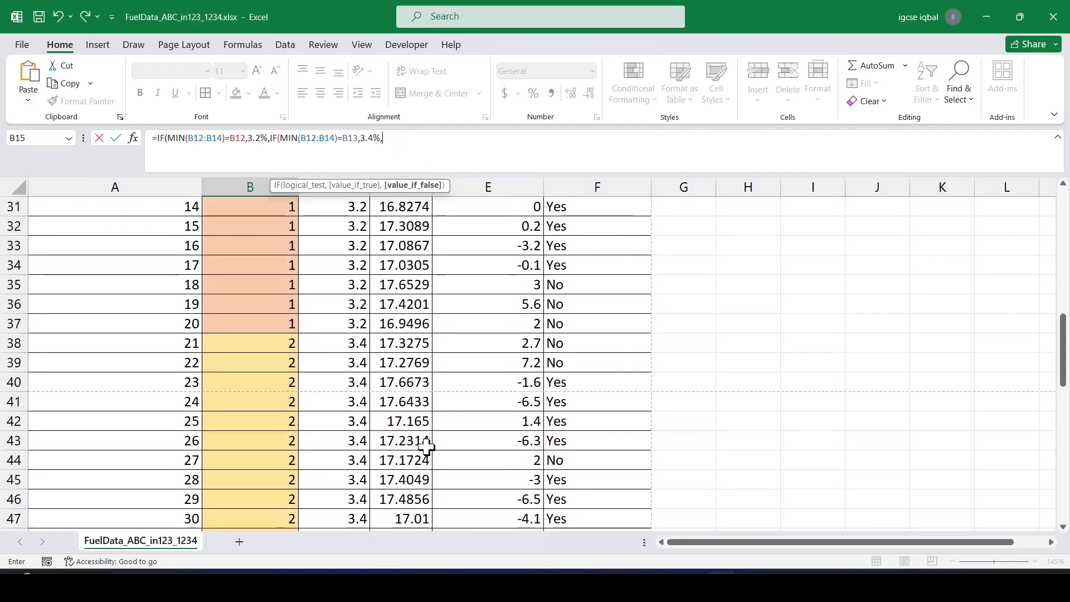
pyautogui.scroll(-8, 426, 446)
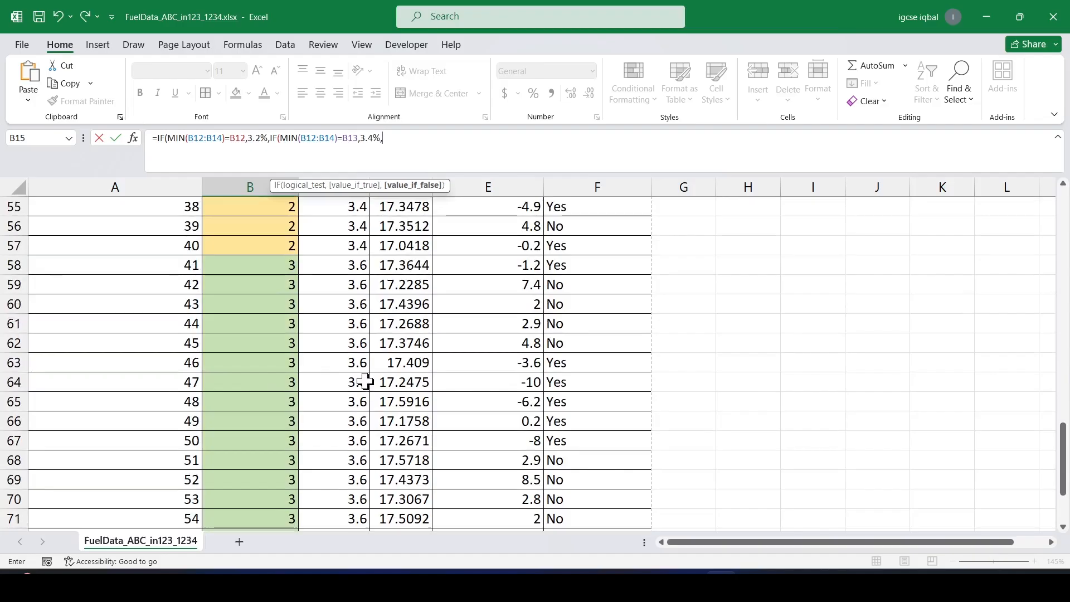
pyautogui.scroll(13, 363, 379)
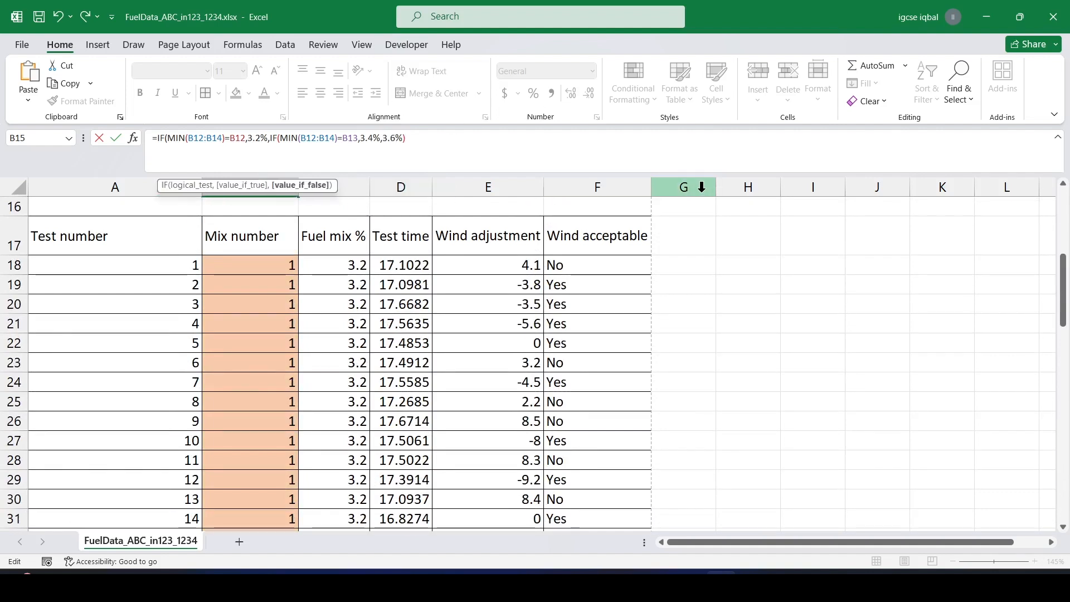
pyautogui.write(')')
pyautogui.press('Return')
pyautogui.scroll(2, 371, 306)
pyautogui.scroll(1, 372, 306)
pyautogui.click(267, 305)
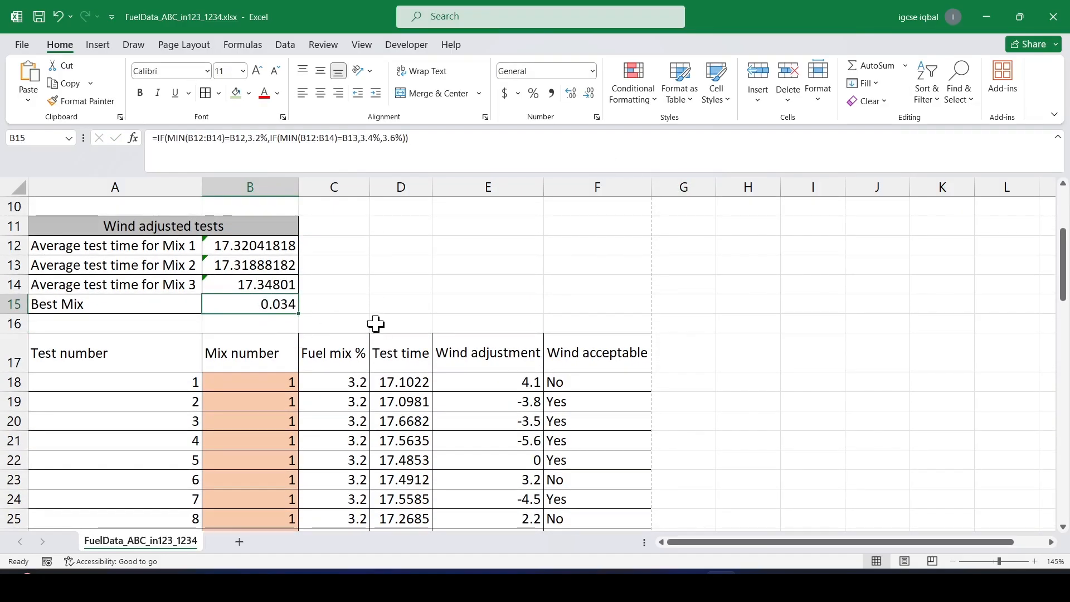
# On the question paper, highlight "Format this cell to display as a percentage" in step 14.
pyautogui.hotkey('alt', 'Tab')
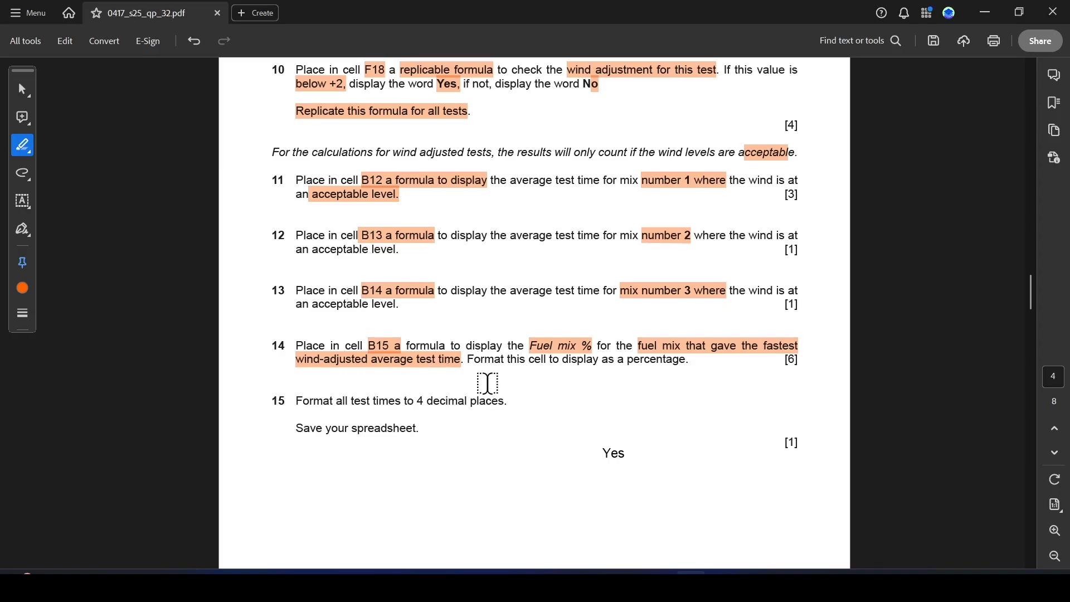
pyautogui.moveTo(528, 361); pyautogui.dragTo(698, 367)
pyautogui.hotkey('alt', 'Tab')
# Format cell B15 as a percentage with one decimal place.
pyautogui.click(594, 72)
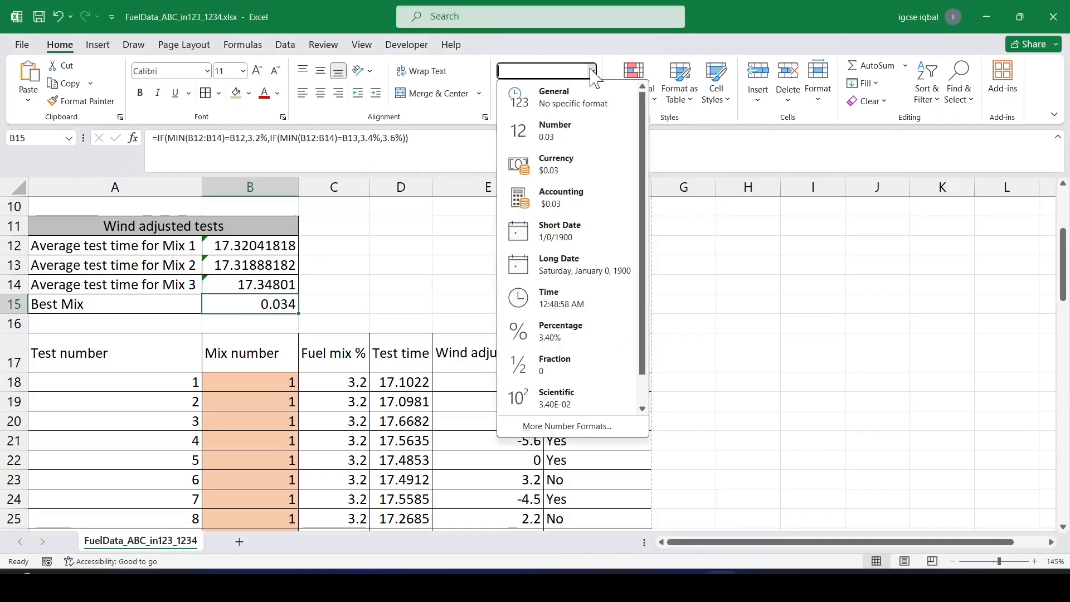
pyautogui.click(745, 292)
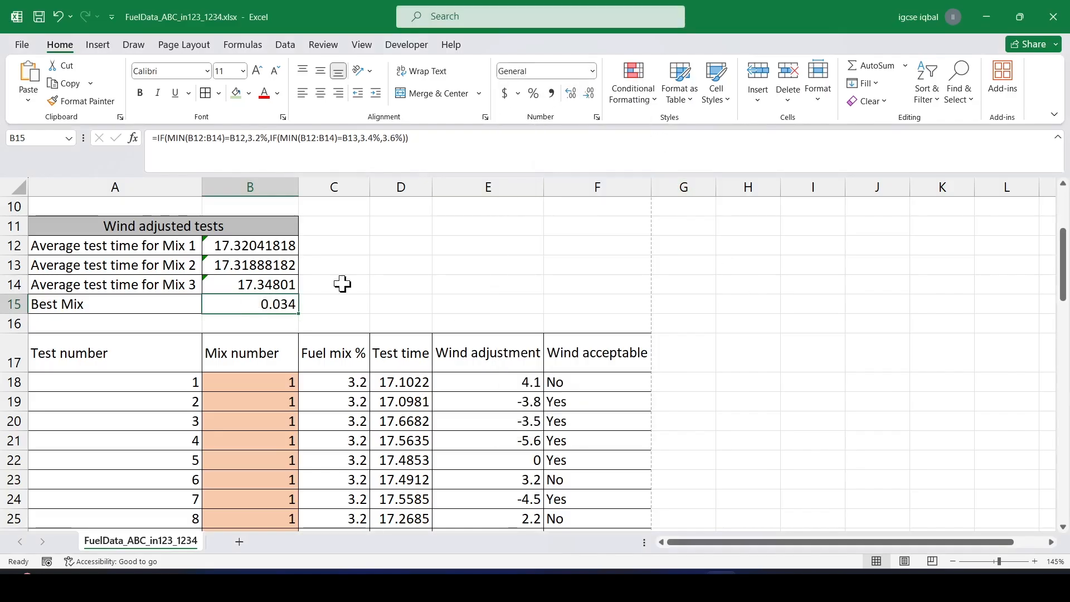
pyautogui.click(534, 92)
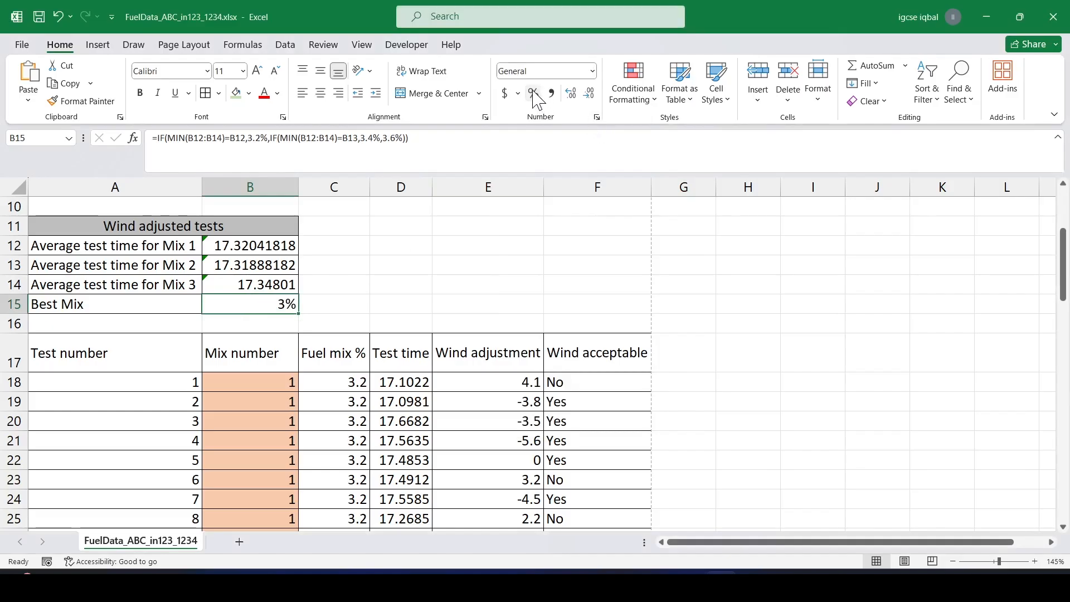
pyautogui.click(573, 89)
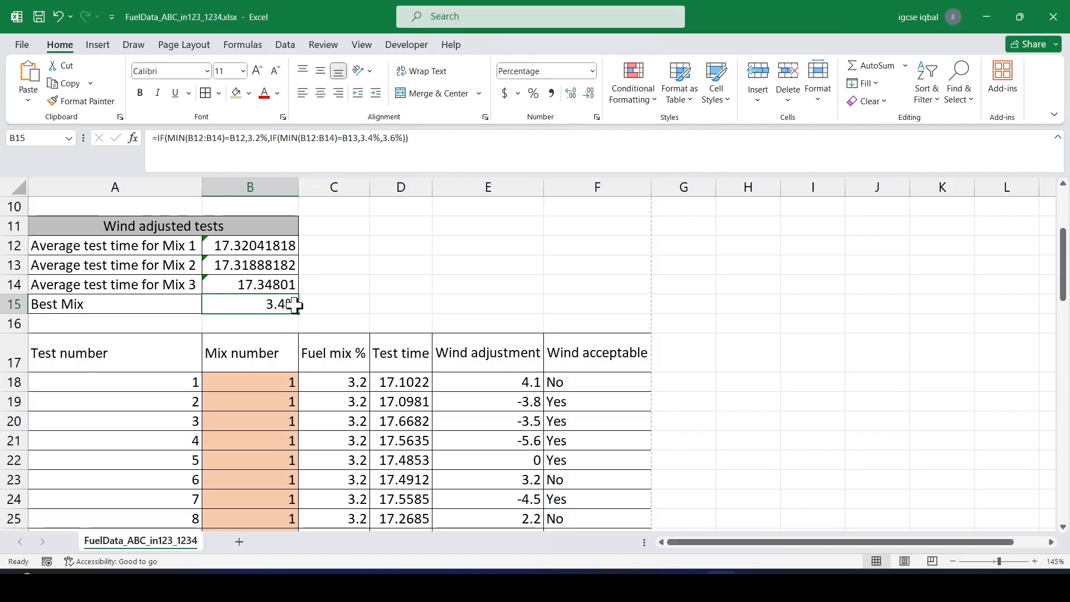
# On the question paper, highlight "Format all test times to 4 decimal places" in step 15.
pyautogui.scroll(-2, 304, 321)
pyautogui.scroll(-5, 305, 323)
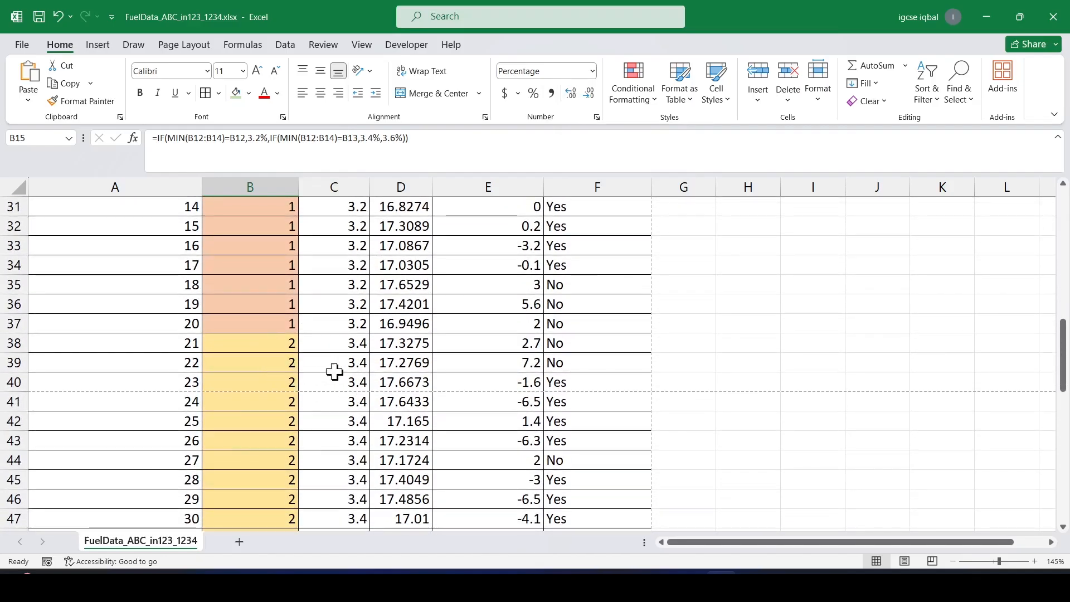
pyautogui.scroll(4, 334, 401)
pyautogui.scroll(5, 333, 402)
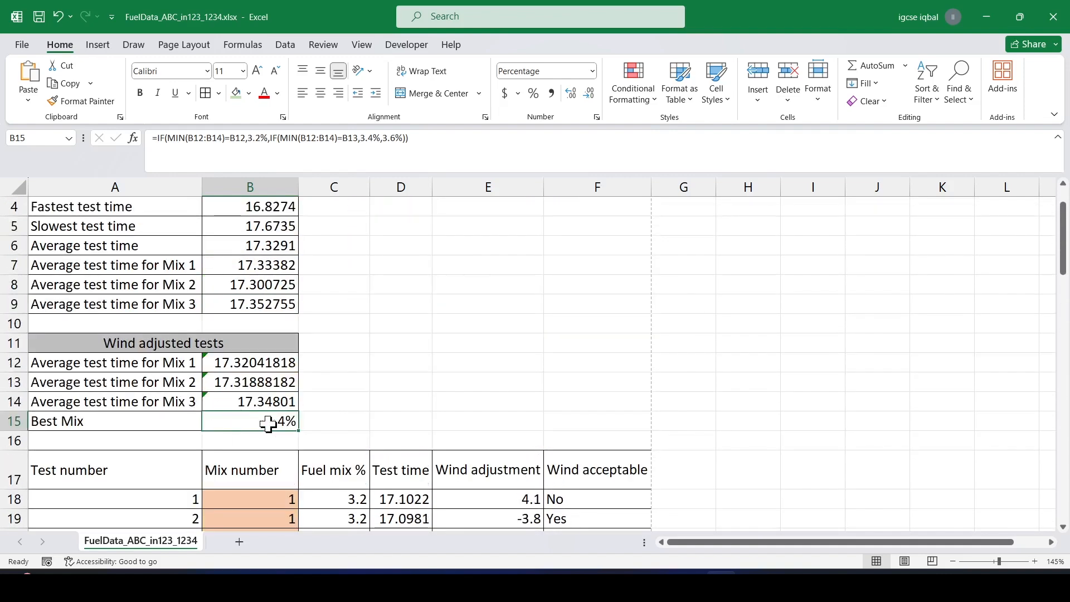
pyautogui.hotkey('alt', 'Tab')
pyautogui.scroll(-4, 390, 344)
pyautogui.moveTo(298, 216); pyautogui.dragTo(504, 220)
pyautogui.hotkey('alt', 'Tab')
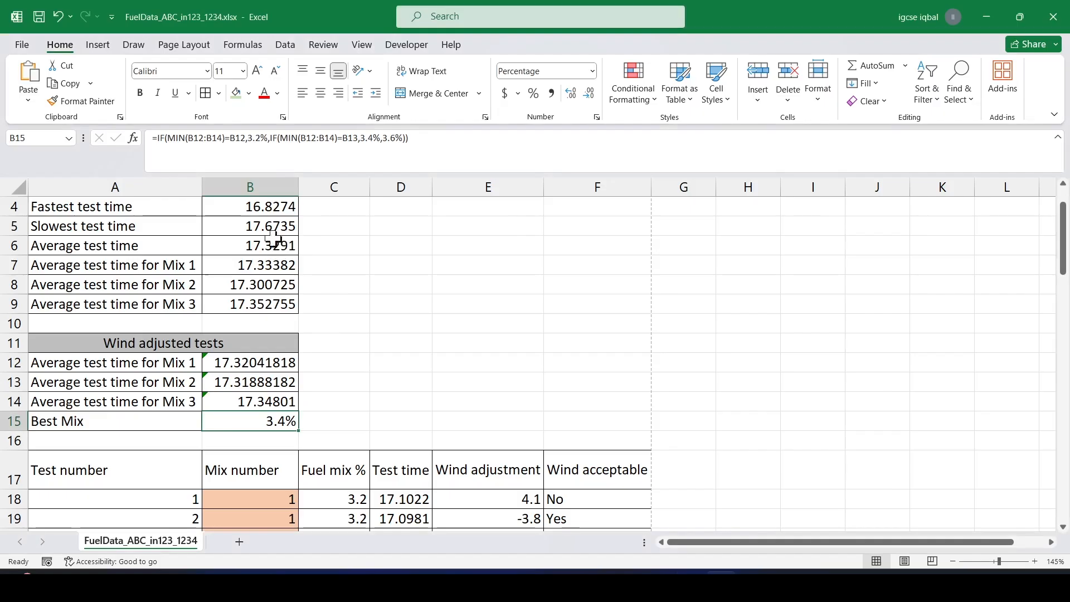
# Format the all-tests times in B4:B9 as Currency with 4 decimal places.
pyautogui.moveTo(249, 208); pyautogui.dragTo(264, 300)
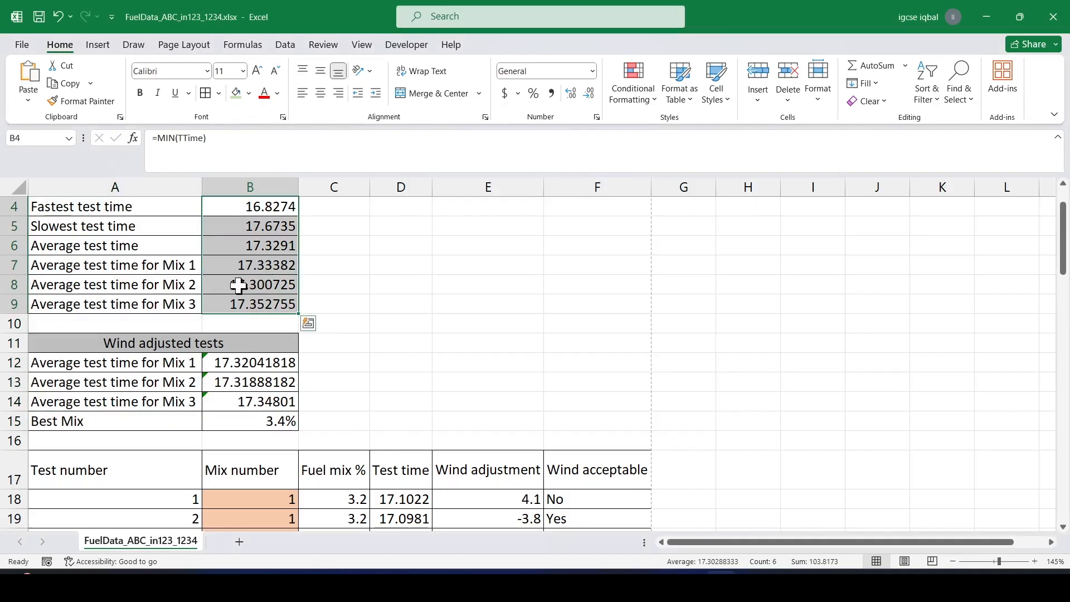
pyautogui.rightClick(247, 250)
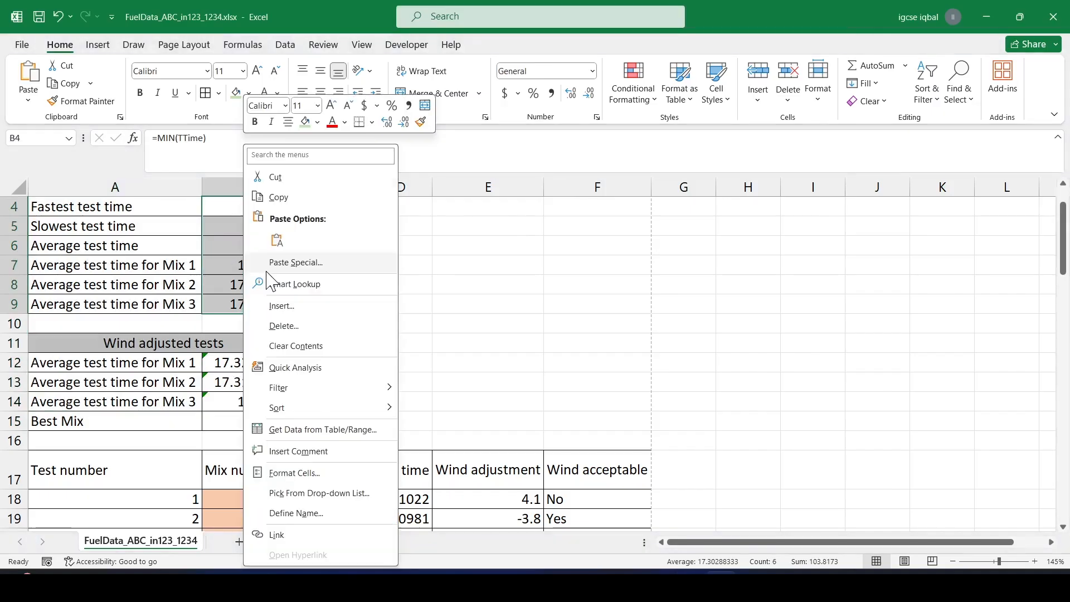
pyautogui.click(292, 473)
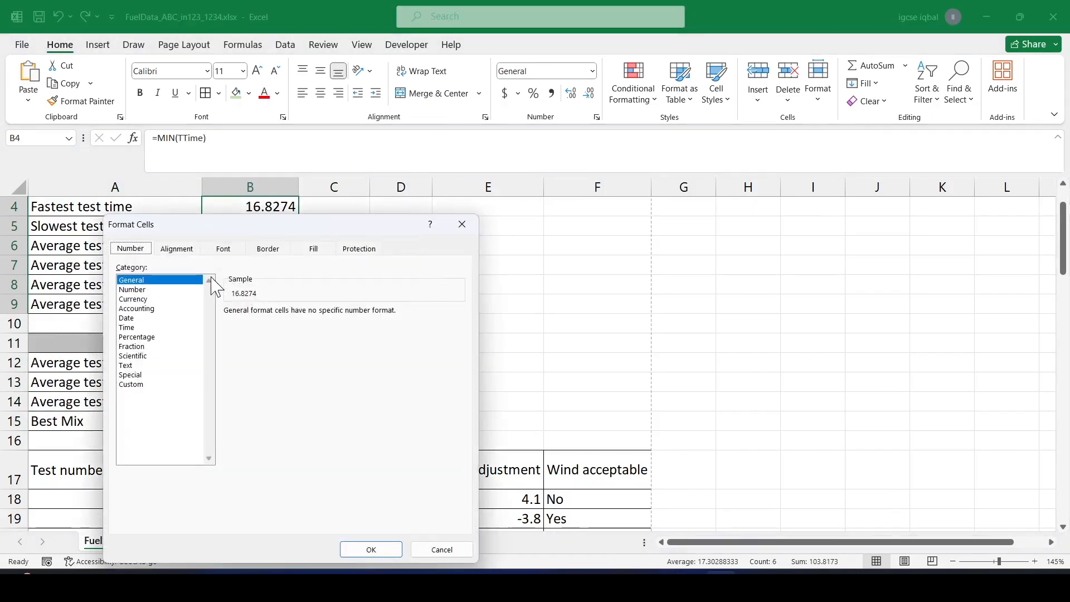
pyautogui.click(134, 299)
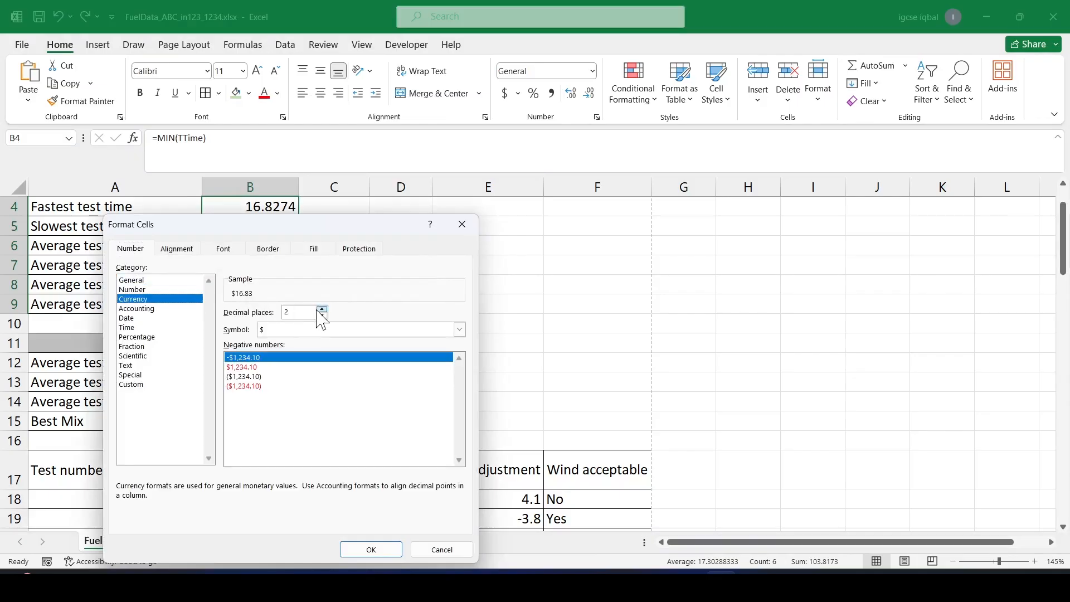
pyautogui.click(321, 309)
pyautogui.click(322, 310)
pyautogui.click(371, 550)
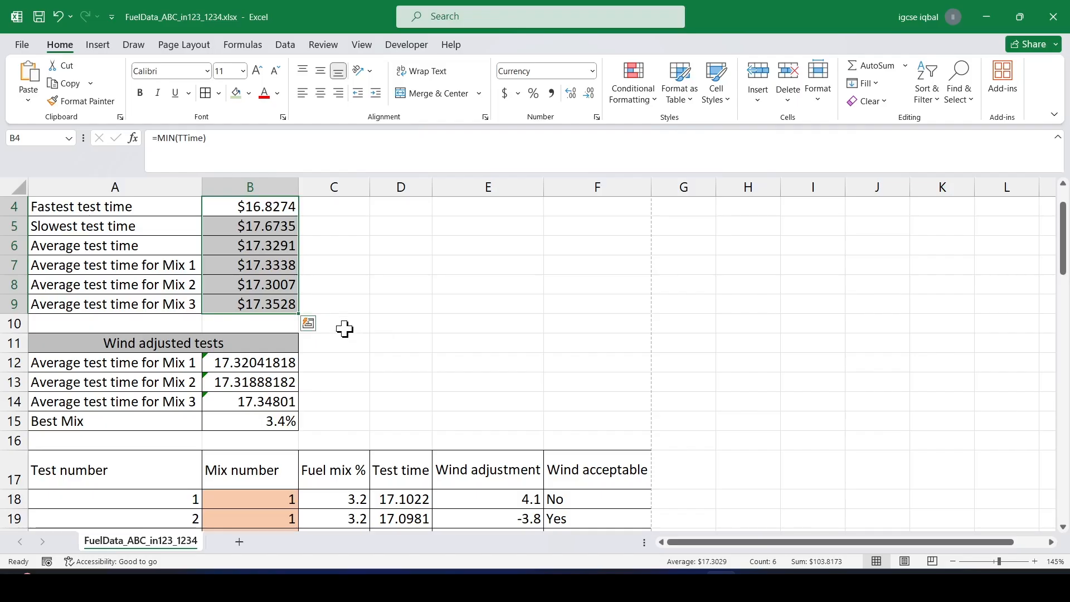
# Change the currency symbol for B4:B9 to None, keeping 4 decimal places.
pyautogui.scroll(2, 268, 253)
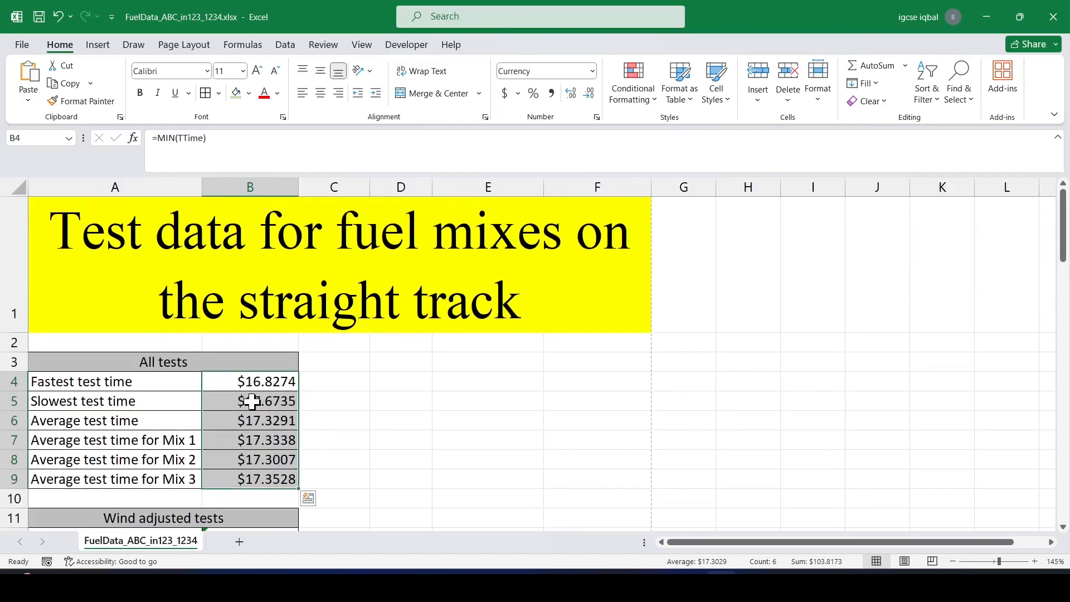
pyautogui.moveTo(226, 386); pyautogui.dragTo(249, 481)
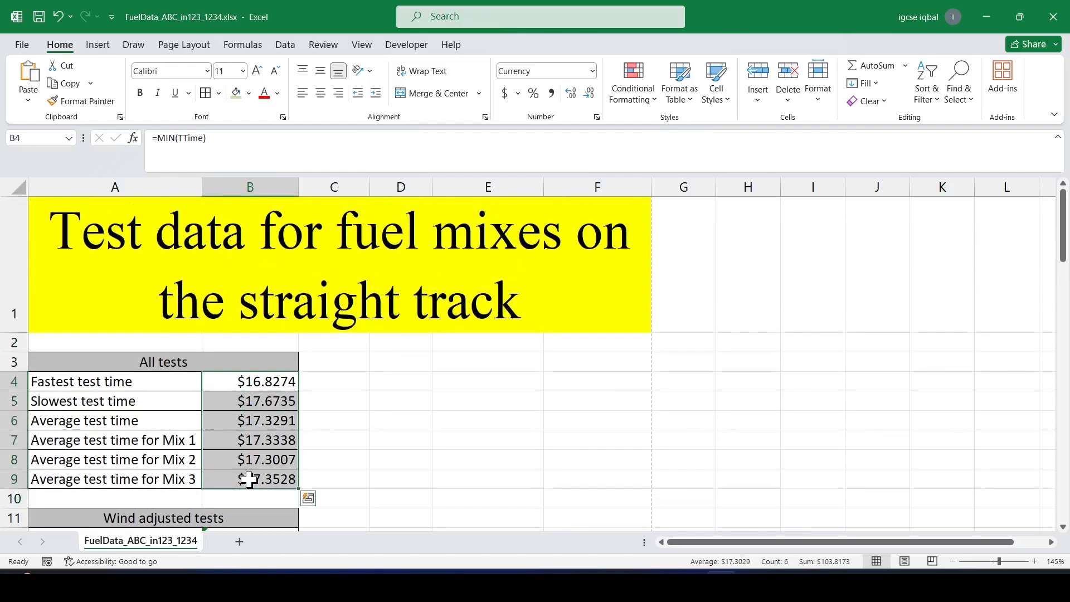
pyautogui.rightClick(238, 416)
pyautogui.click(273, 473)
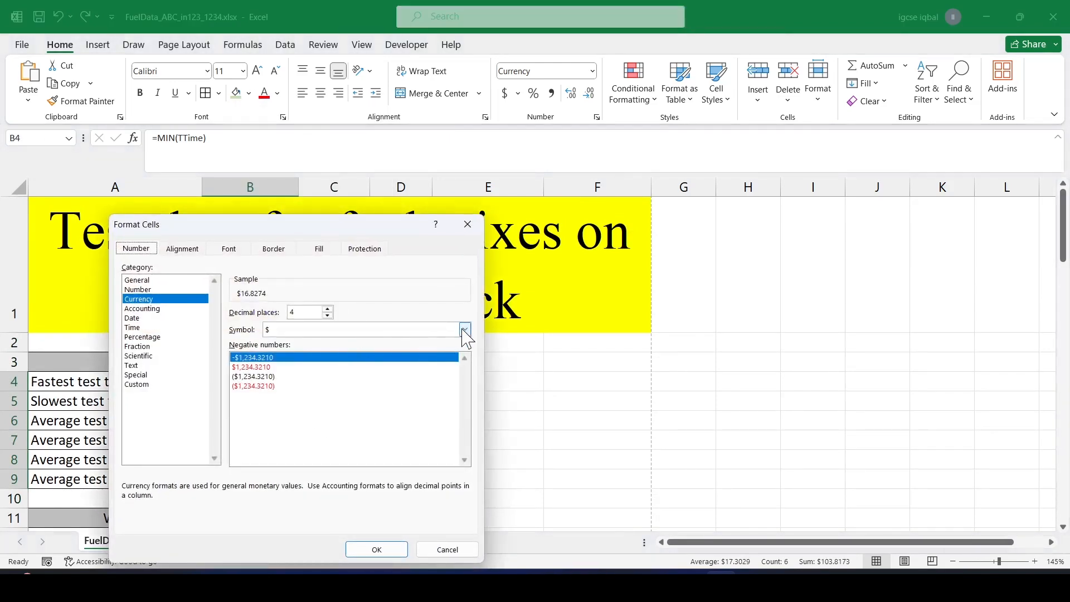
pyautogui.click(464, 330)
pyautogui.click(290, 330)
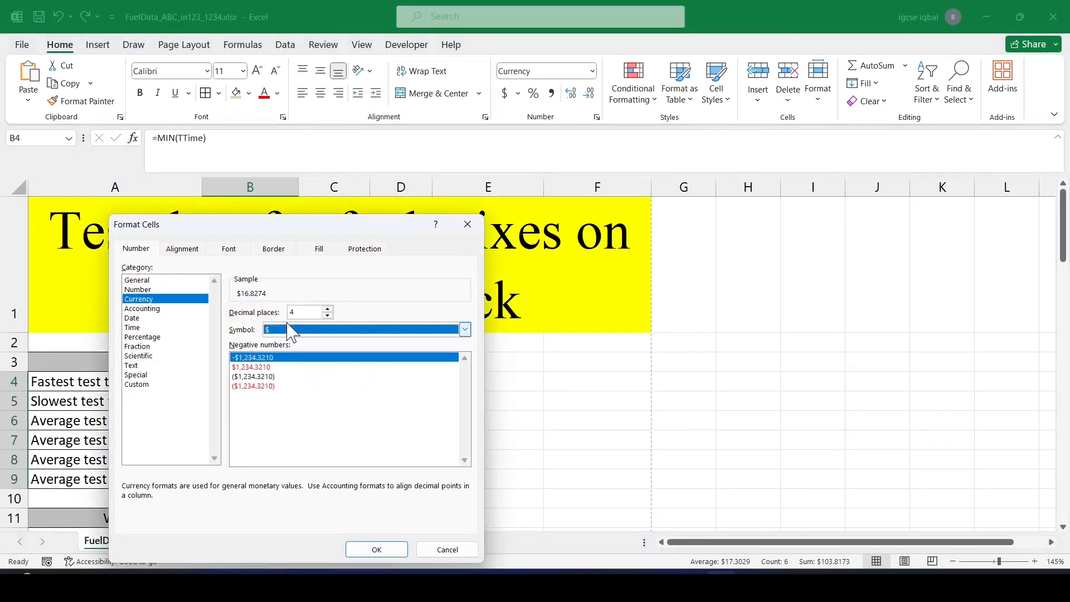
pyautogui.click(288, 329)
pyautogui.click(286, 330)
pyautogui.click(284, 330)
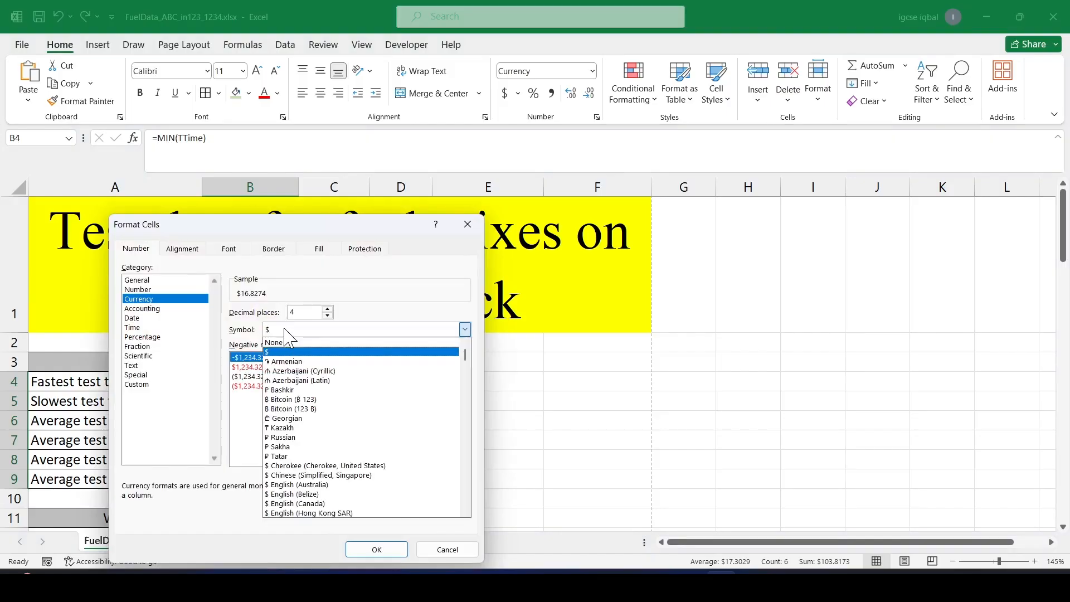
pyautogui.click(286, 342)
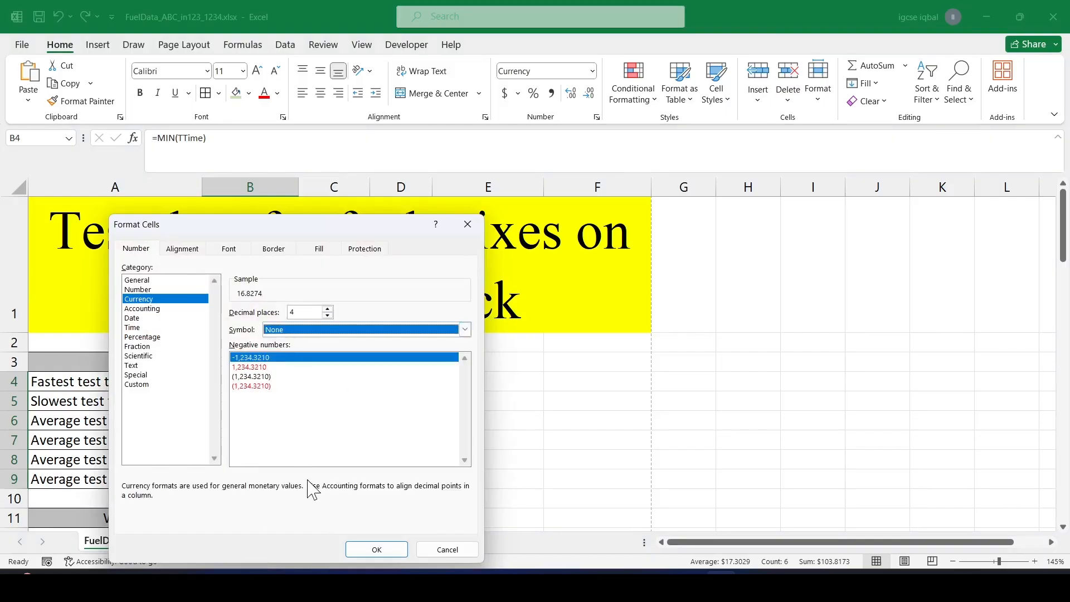
pyautogui.click(377, 549)
# Format the wind-adjusted averages in B12:B14 as Number with 4 decimal places.
pyautogui.scroll(-2, 346, 402)
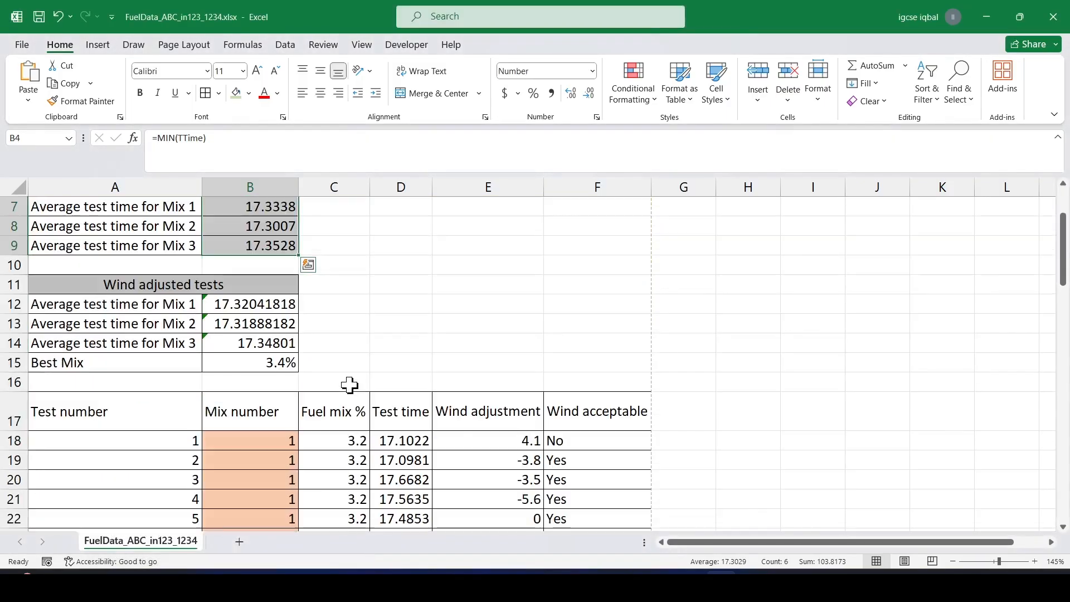
pyautogui.moveTo(251, 306); pyautogui.dragTo(243, 344)
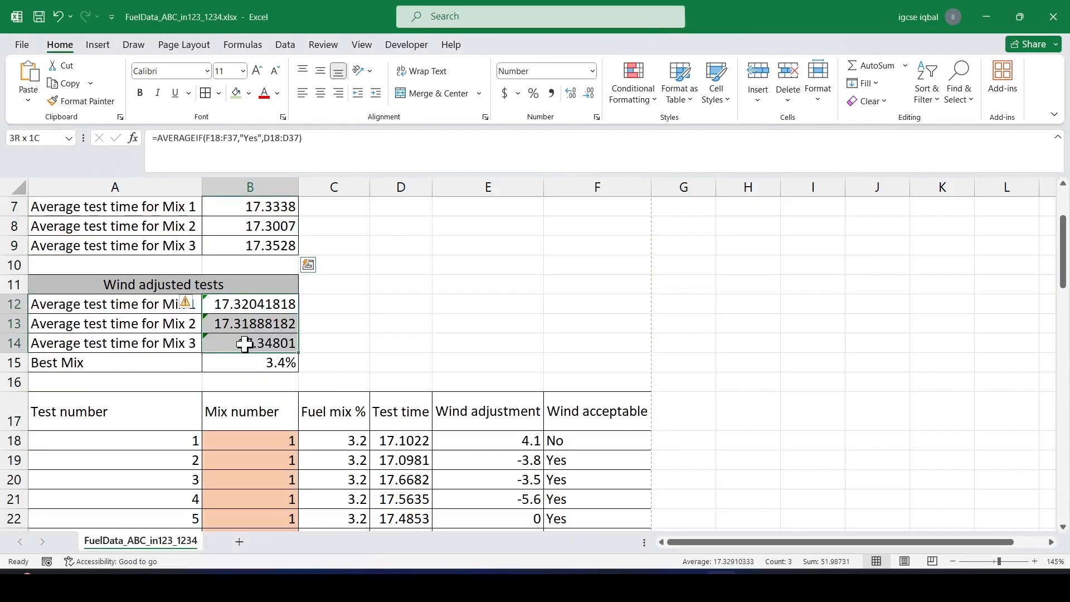
pyautogui.rightClick(260, 308)
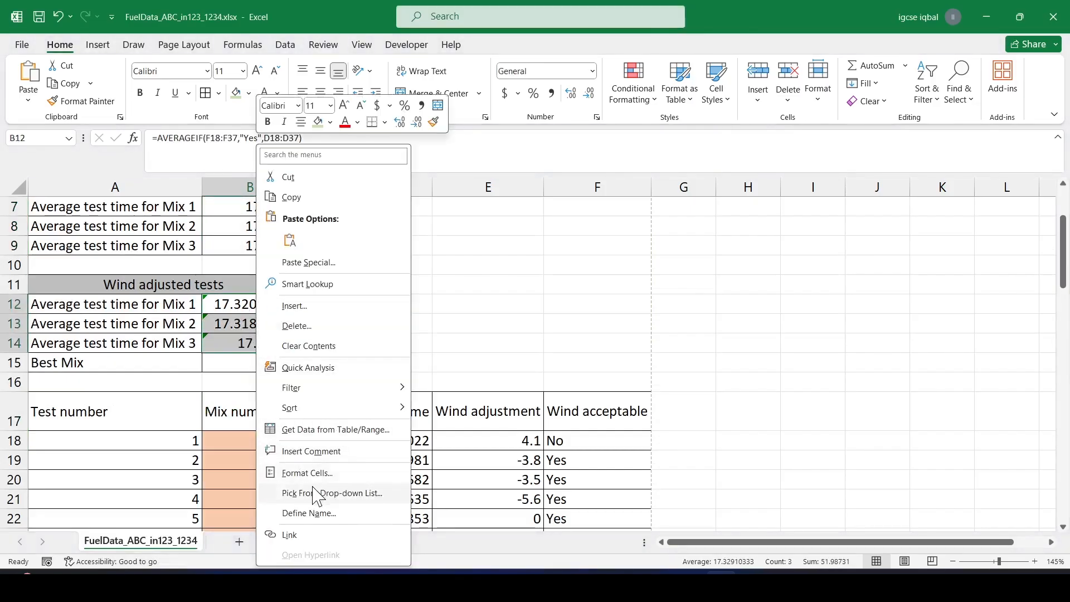
pyautogui.click(314, 470)
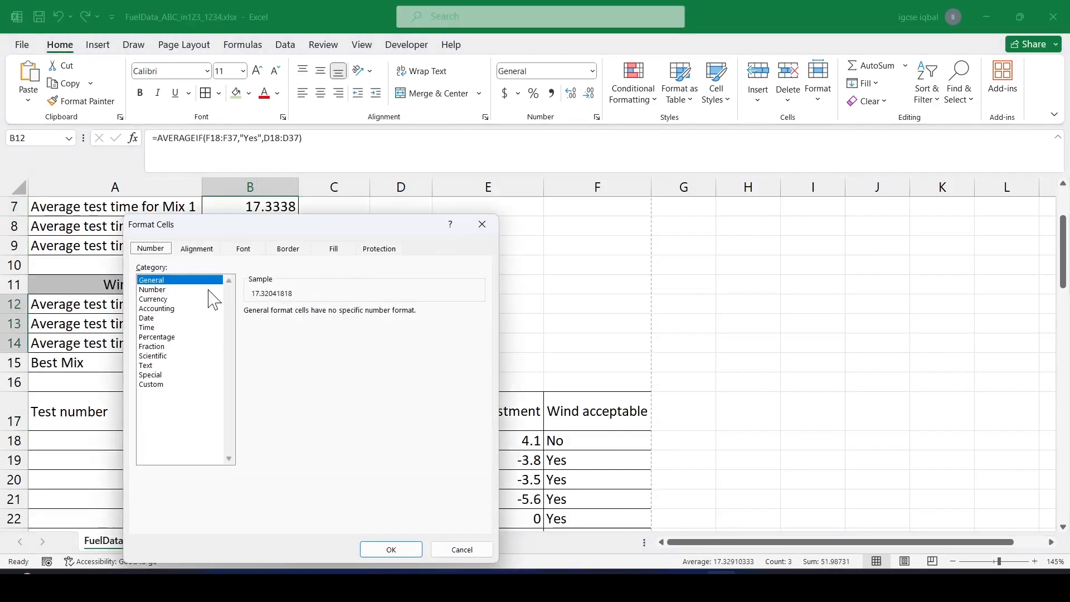
pyautogui.click(173, 291)
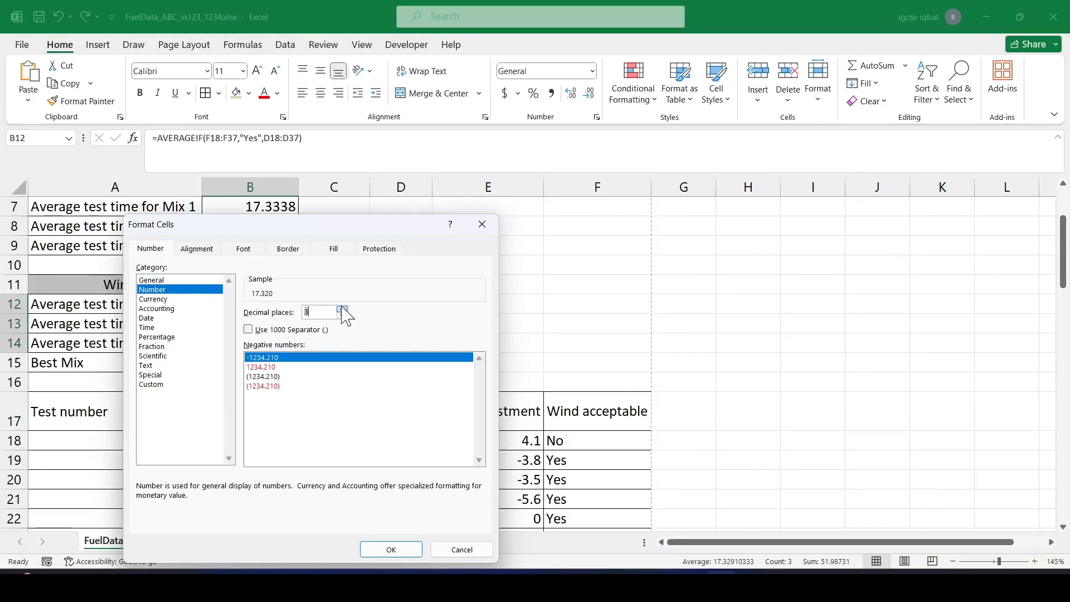
pyautogui.click(397, 551)
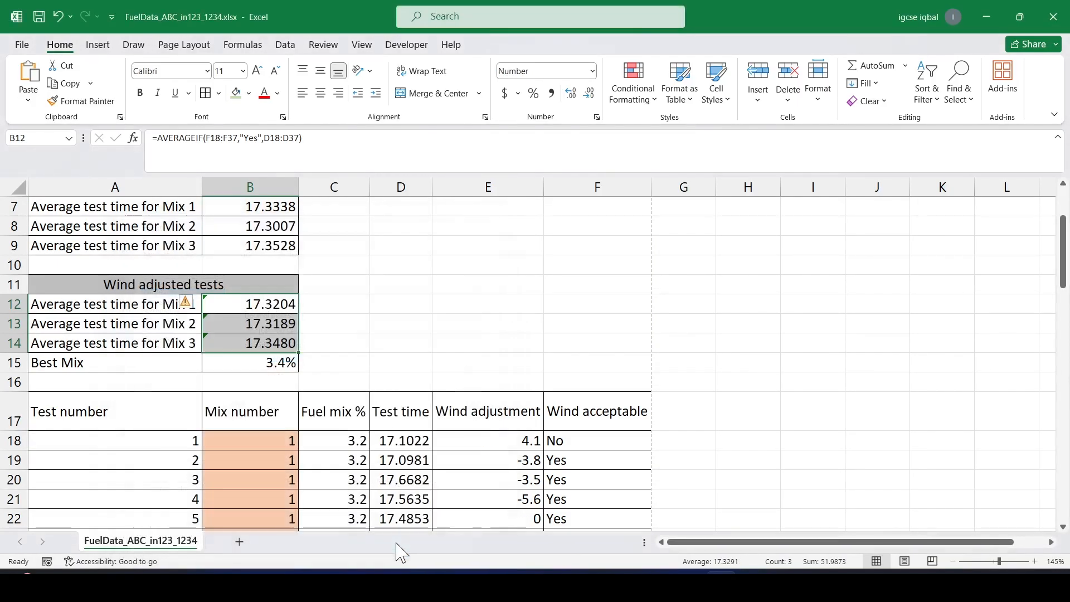
pyautogui.click(355, 330)
# Save the workbook.
pyautogui.scroll(2, 290, 380)
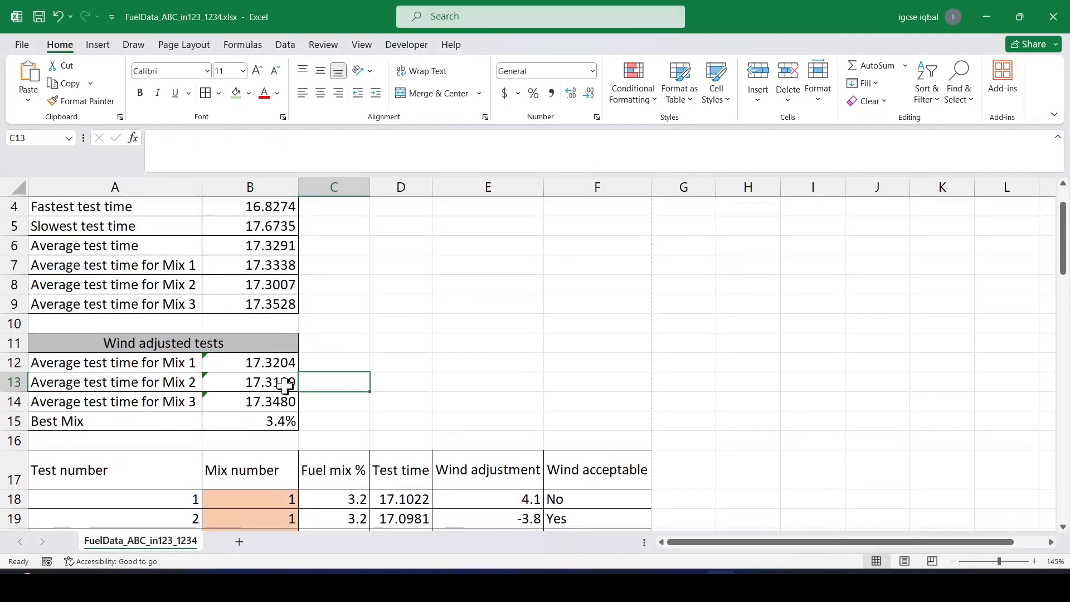
pyautogui.hotkey('alt', 'Tab')
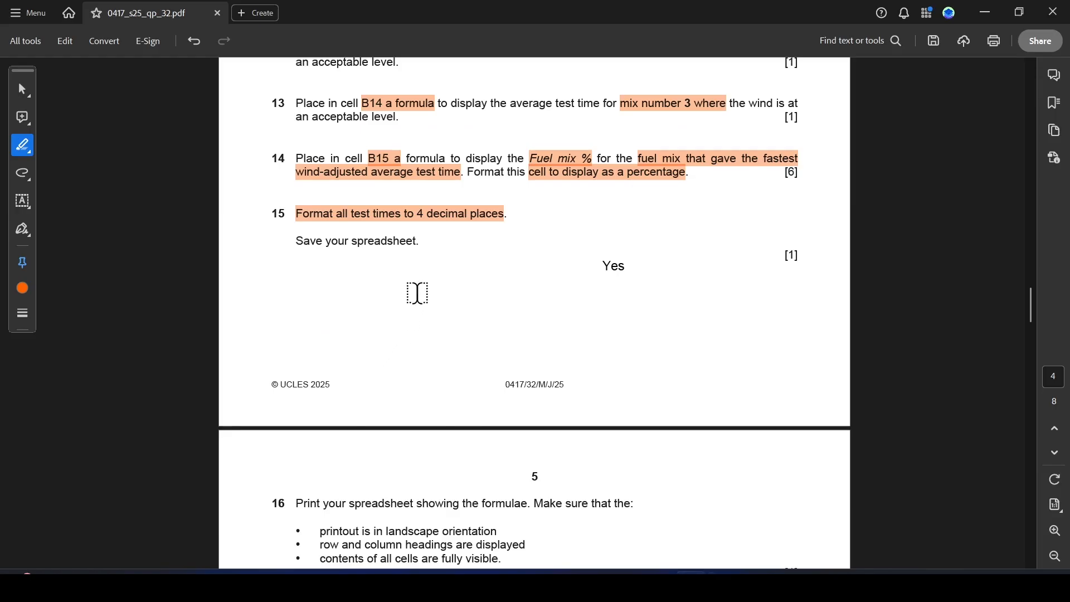
pyautogui.scroll(-2, 416, 292)
pyautogui.hotkey('alt', 'Tab')
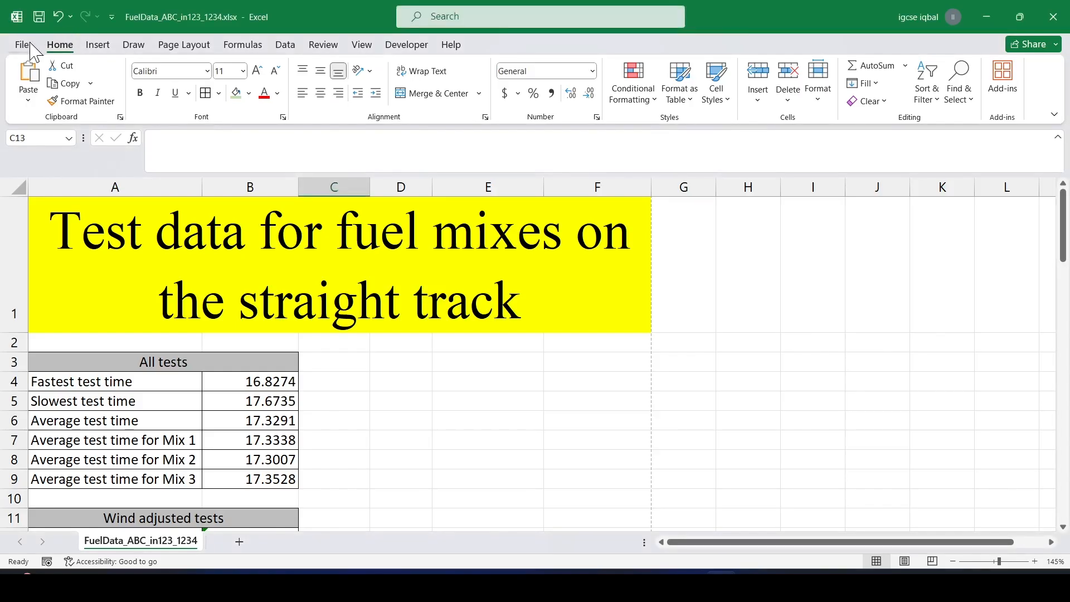
pyautogui.click(25, 45)
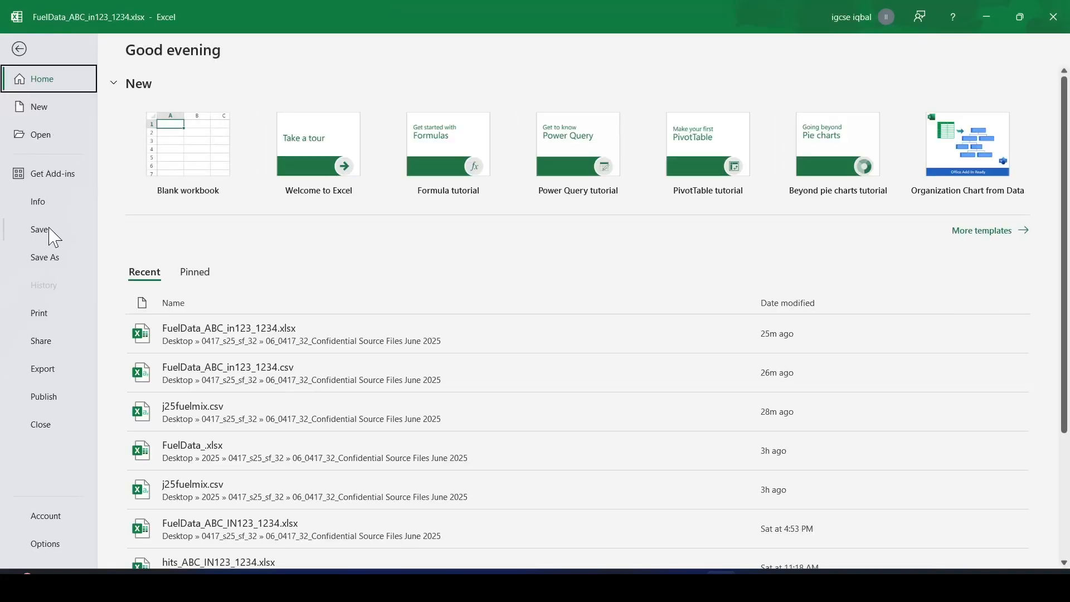
pyautogui.click(55, 227)
# On the question paper, highlight the step 16 requirements: formulae, landscape orientation, headings and fully visible cells.
pyautogui.hotkey('alt', 'Tab')
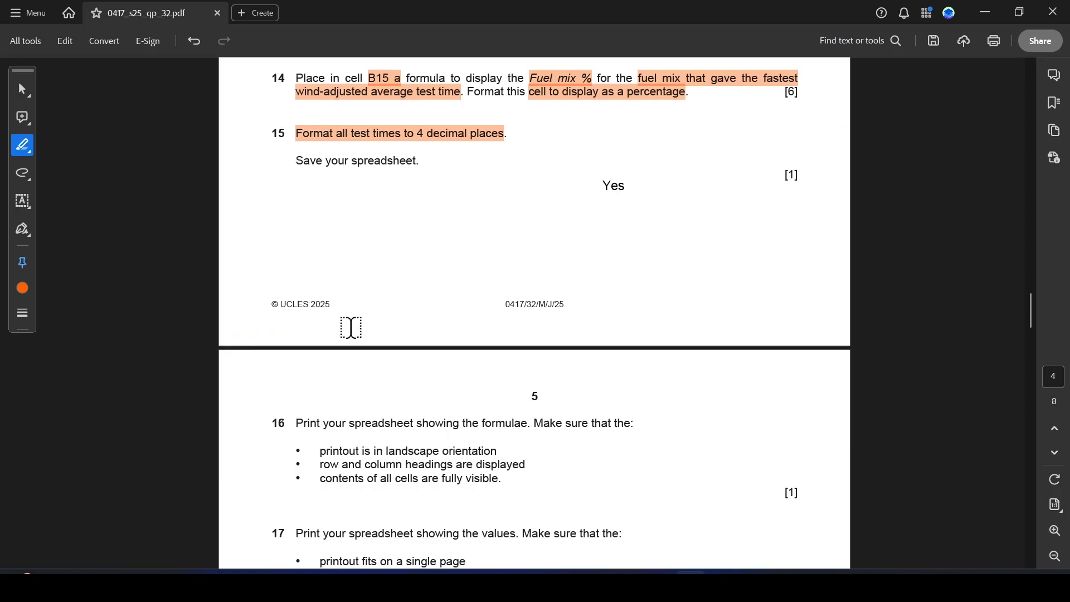
pyautogui.scroll(-4, 354, 311)
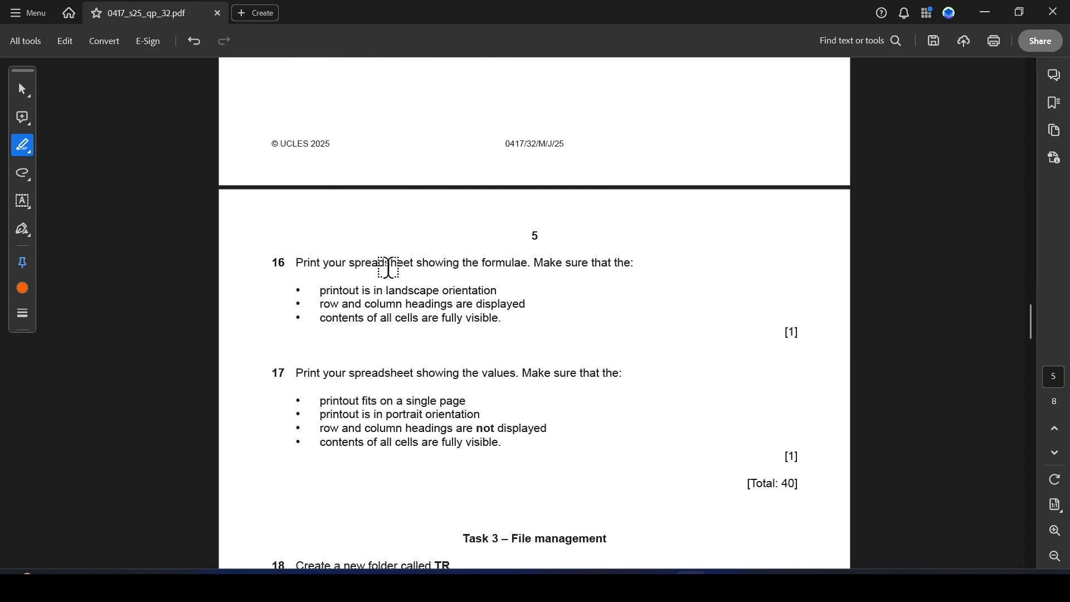
pyautogui.moveTo(463, 263); pyautogui.dragTo(562, 267)
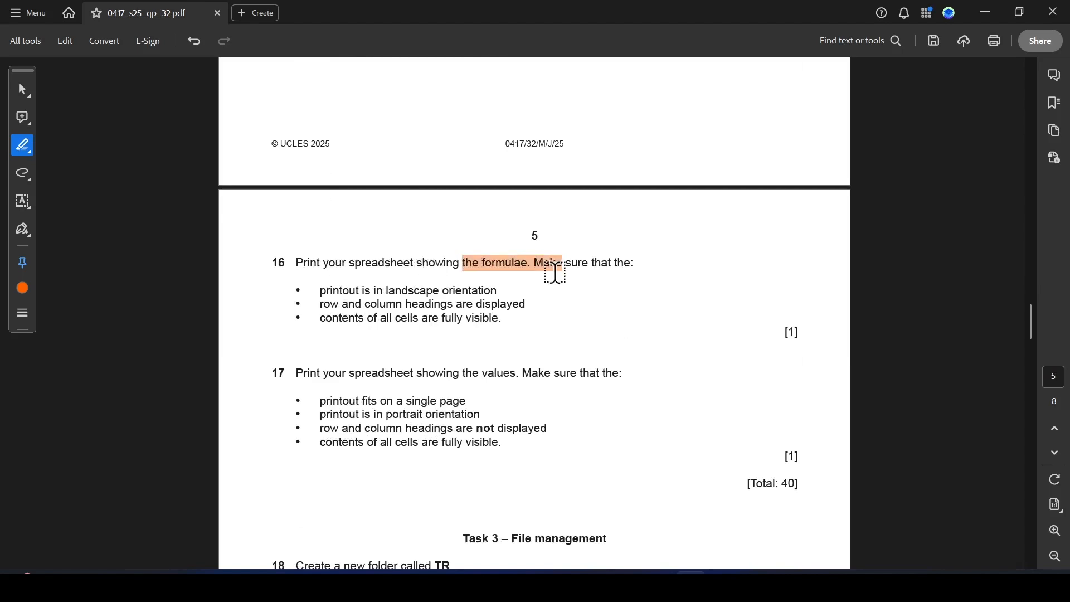
pyautogui.moveTo(321, 290); pyautogui.dragTo(502, 291)
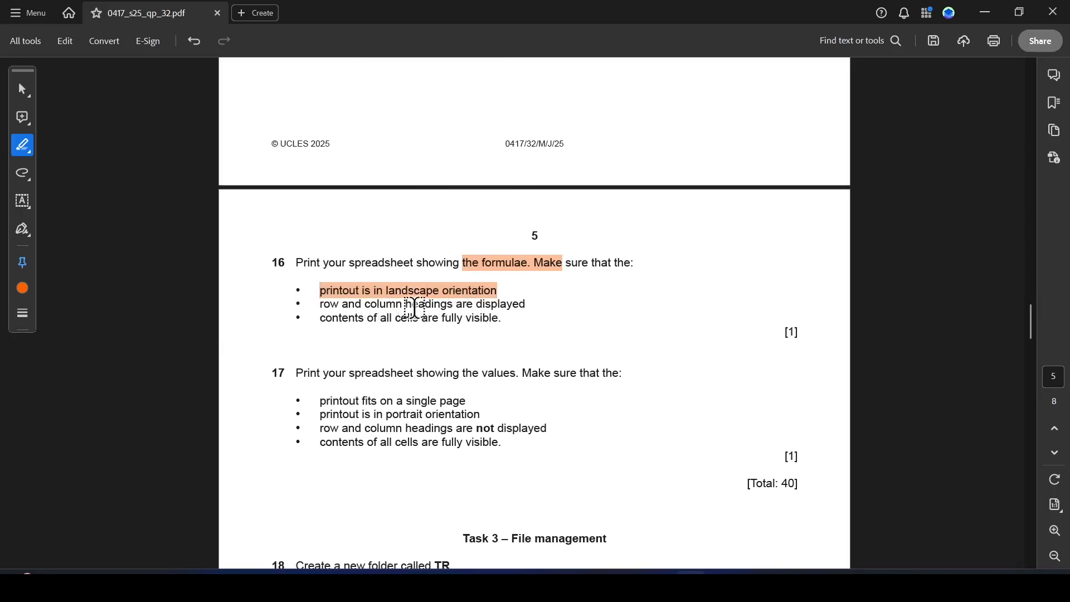
pyautogui.moveTo(406, 304); pyautogui.dragTo(500, 319)
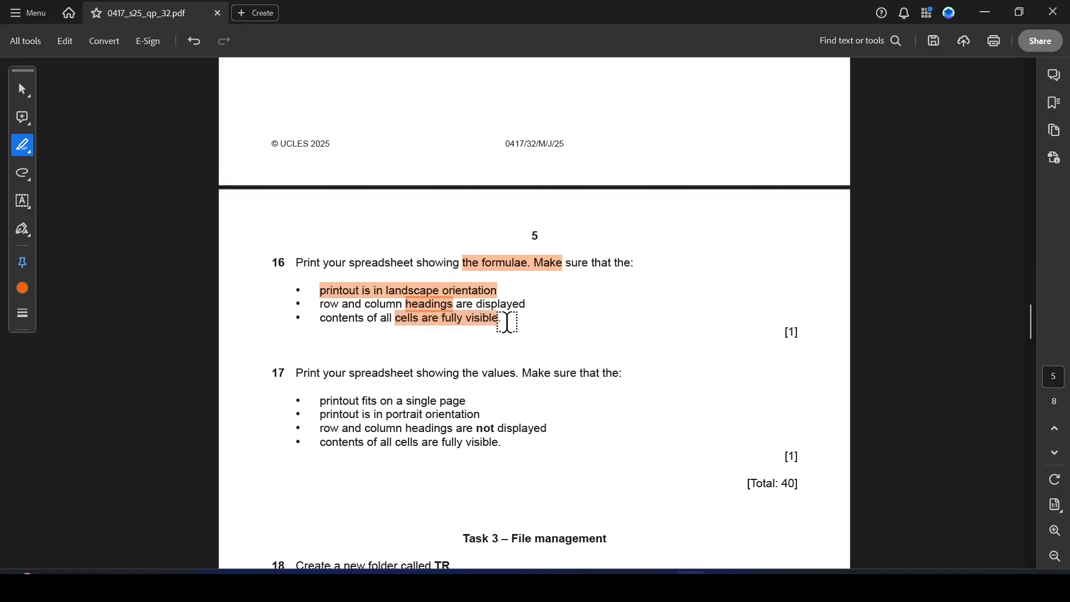
# Open print preview and turn on printing of row and column headings in Page Setup.
pyautogui.hotkey('alt', 'Tab')
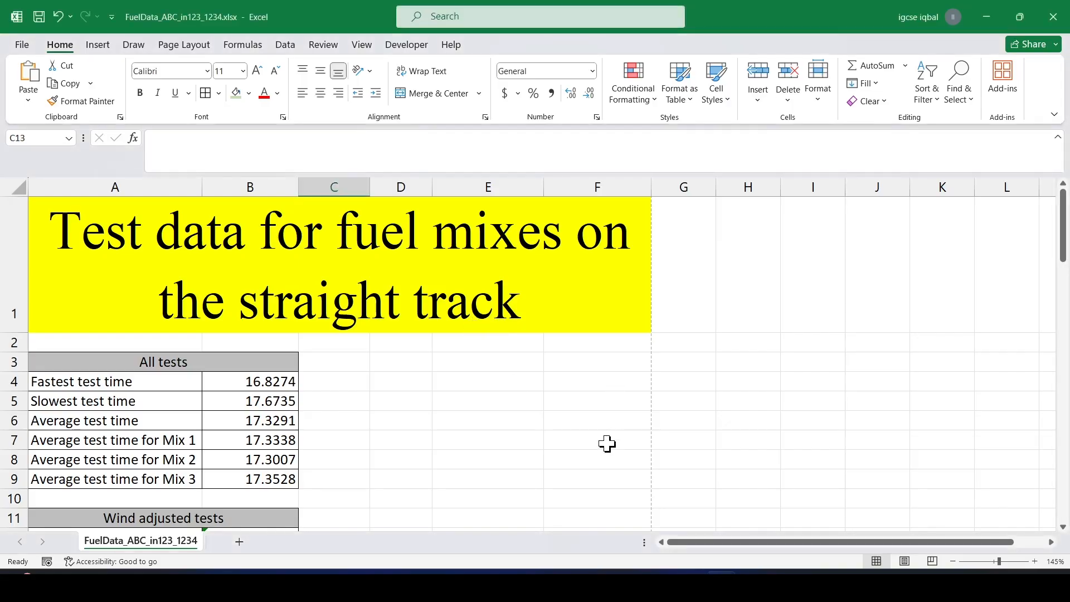
pyautogui.hotkey('ctrl', 'p')
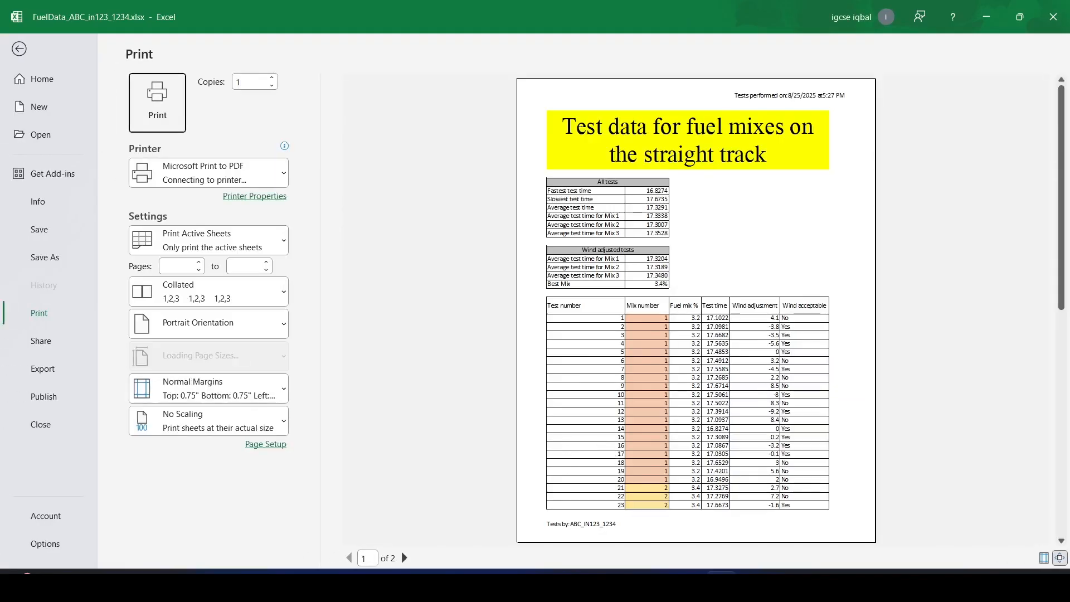
pyautogui.click(267, 445)
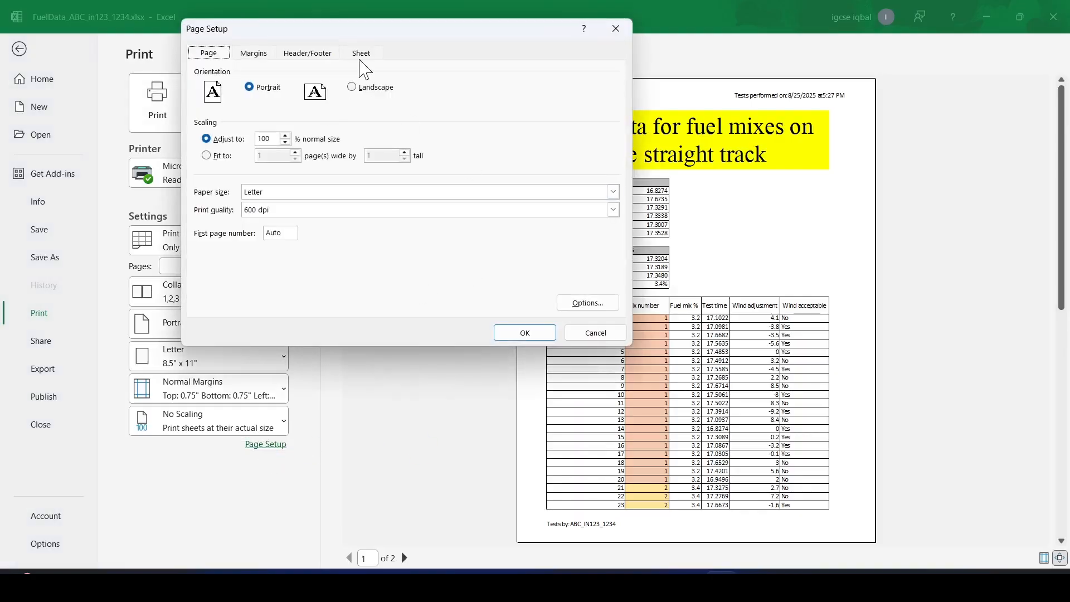
pyautogui.click(363, 56)
pyautogui.click(206, 199)
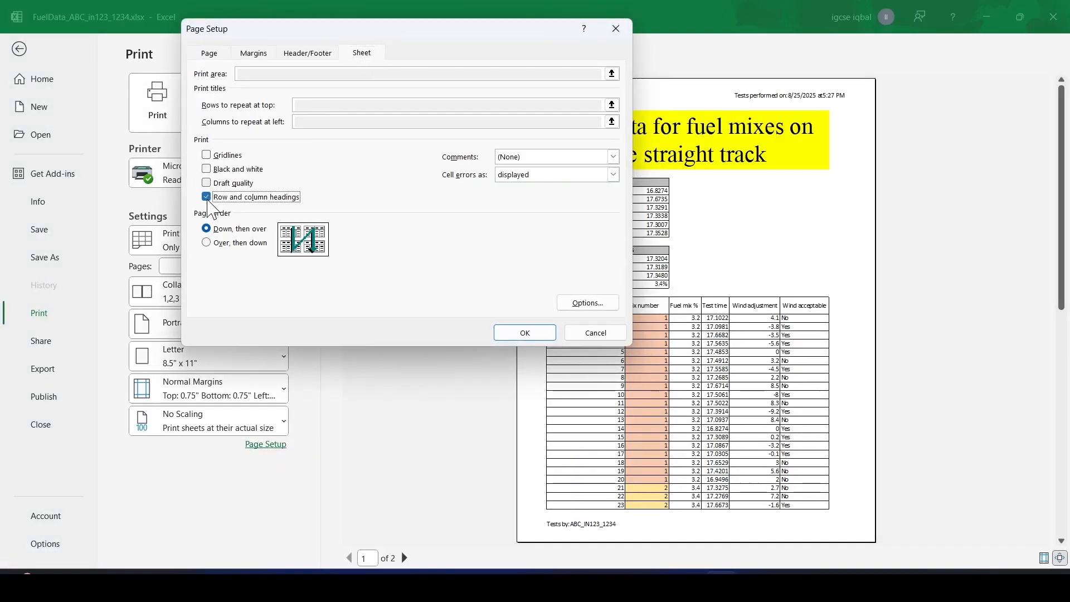
pyautogui.click(523, 334)
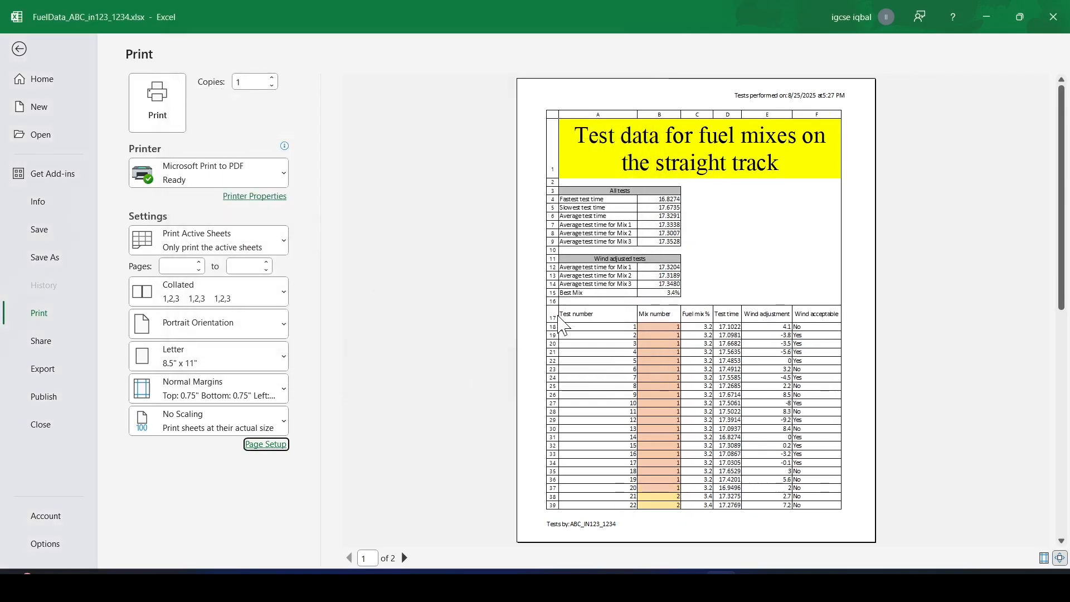
# Set the print orientation to landscape.
pyautogui.hotkey('alt', 'Tab')
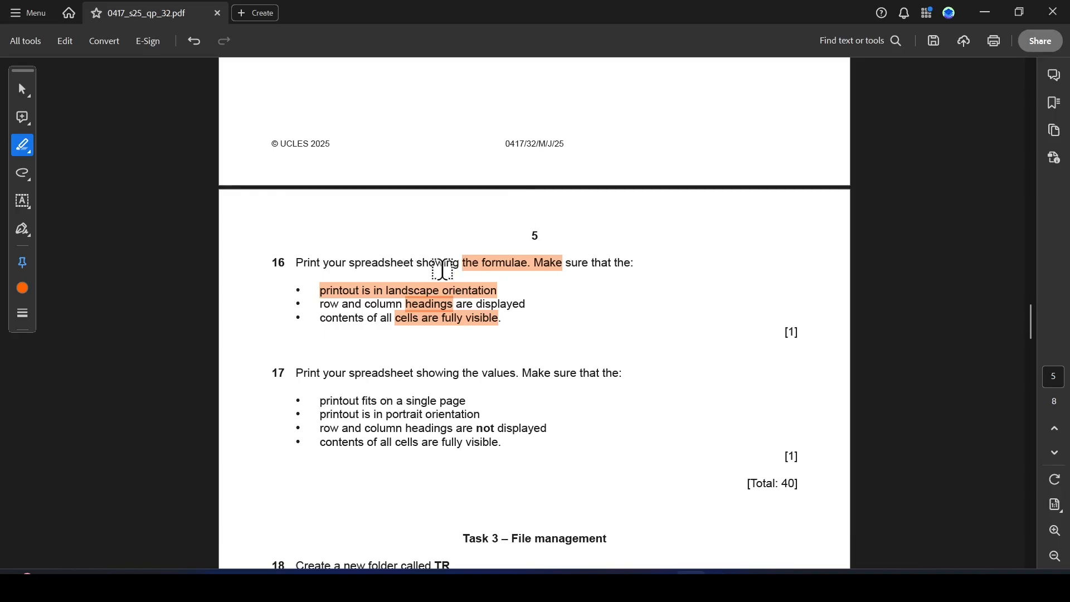
pyautogui.hotkey('alt', 'Tab')
pyautogui.hotkey('alt', 'Tab')
pyautogui.hotkey('alt', 'Tab')
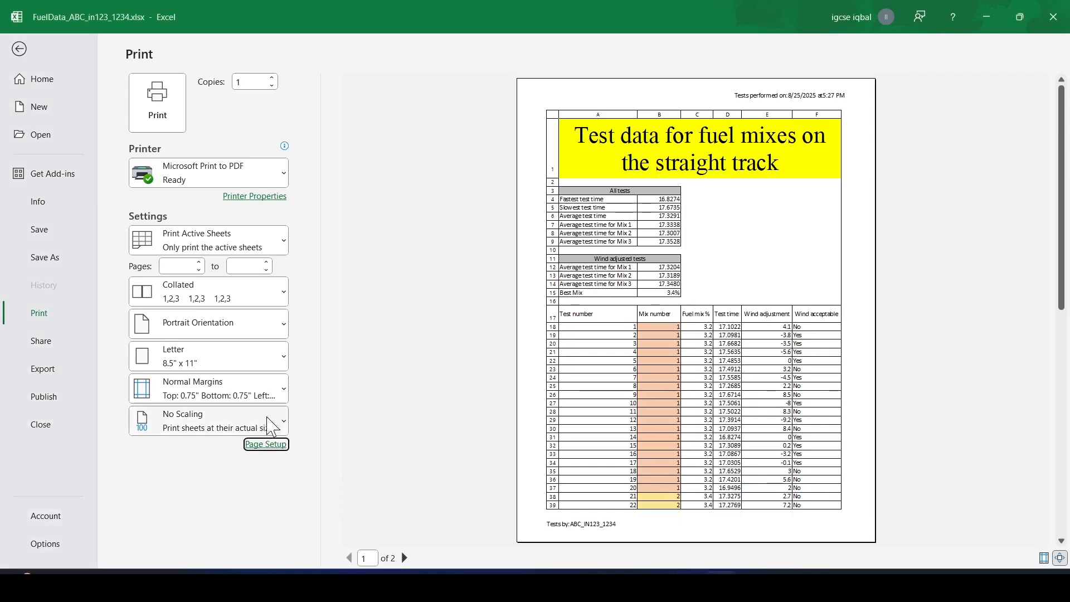
pyautogui.click(275, 328)
pyautogui.click(237, 396)
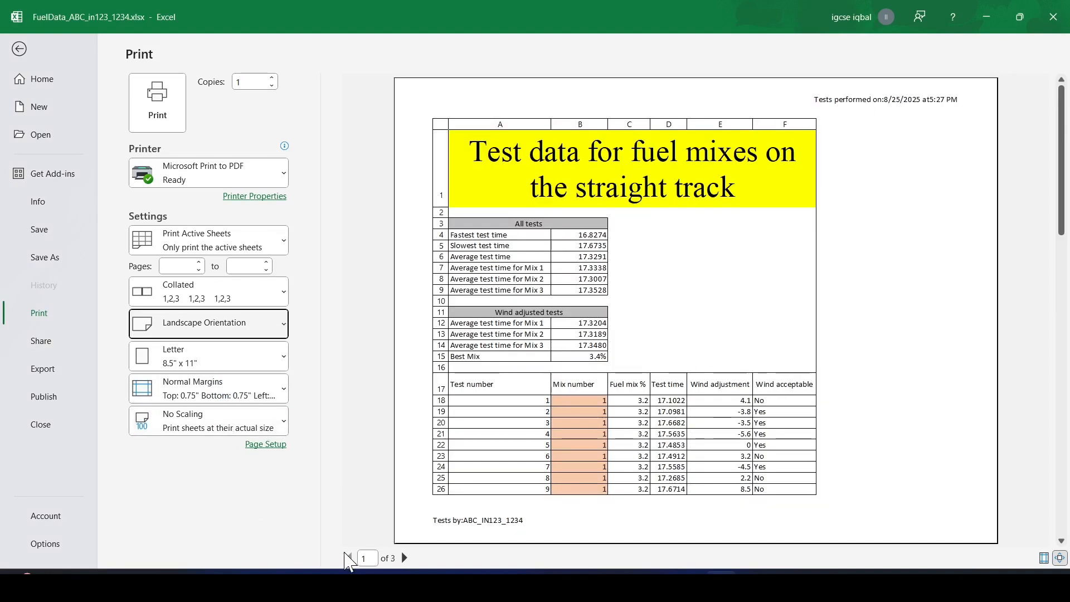
pyautogui.hotkey('alt', 'Tab')
pyautogui.scroll(-1, 424, 345)
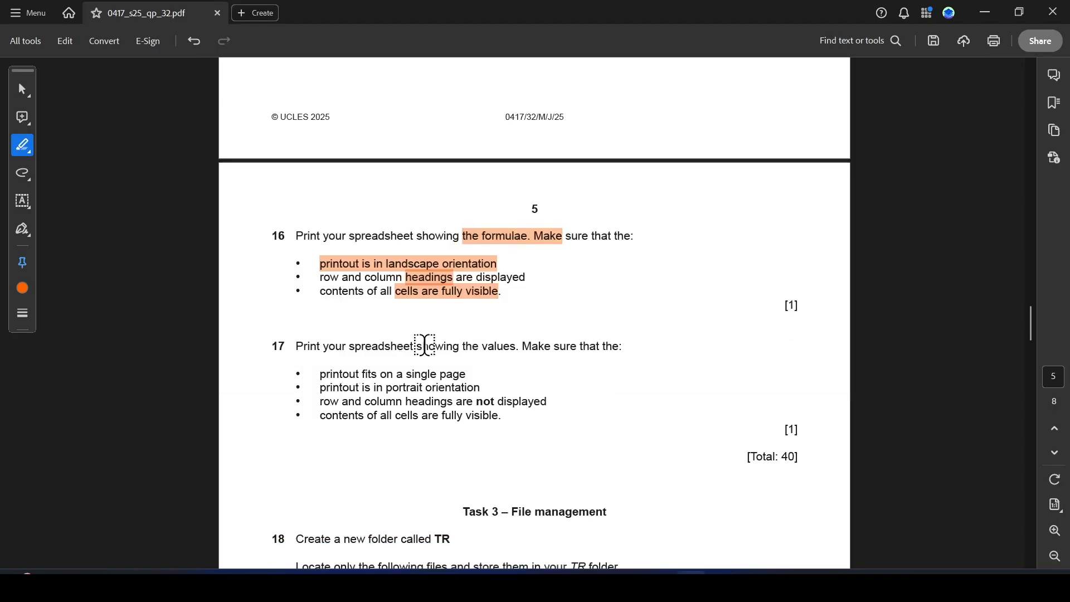
# On the question paper, highlight "showing the values" in the step 17 requirement.
pyautogui.moveTo(417, 347); pyautogui.dragTo(519, 347)
pyautogui.hotkey('alt', 'Tab')
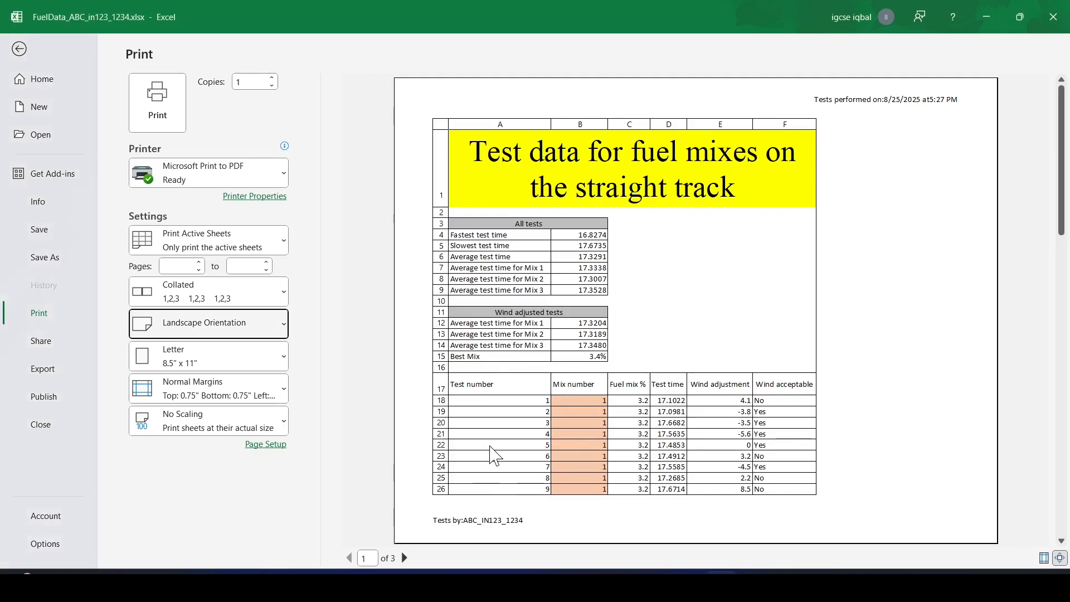
# Display the formulae in the sheet, autofit column A to its contents, and preview the formulae printout.
pyautogui.click(27, 51)
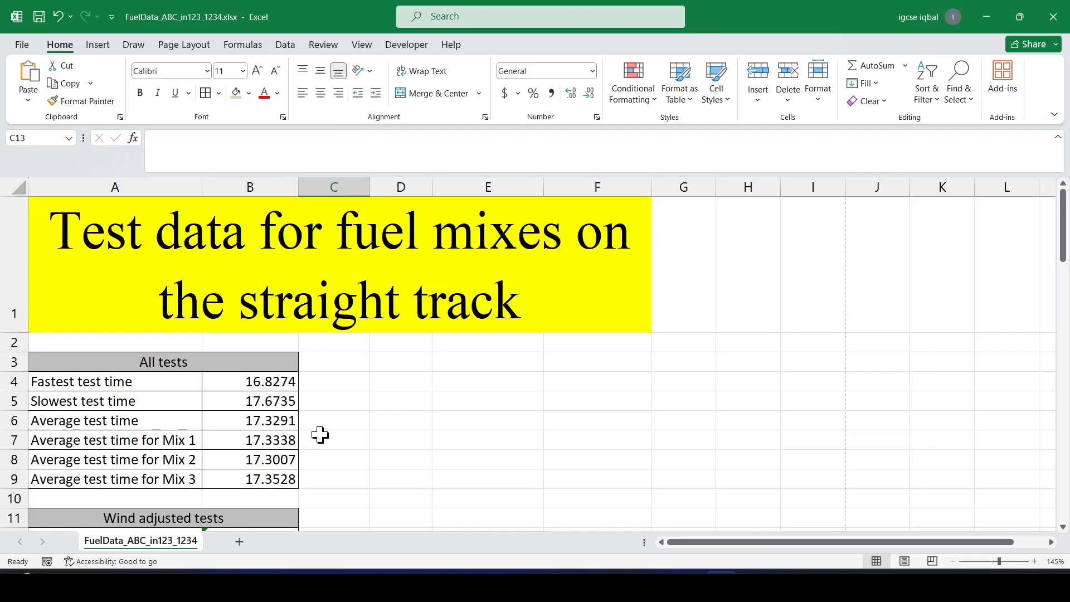
pyautogui.hotkey('ctrl', '`')
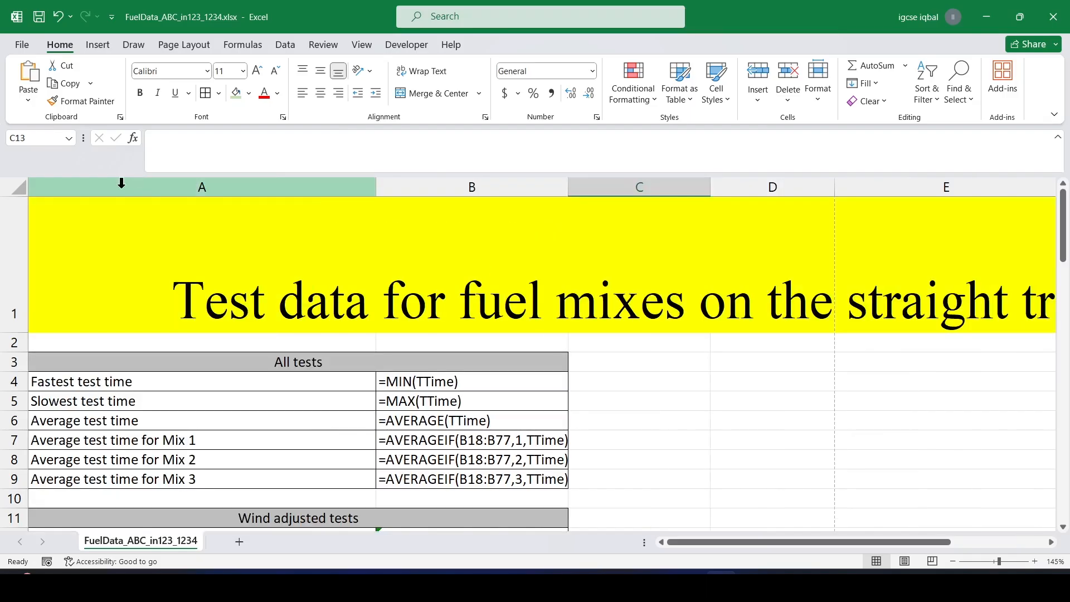
pyautogui.doubleClick(374, 187)
pyautogui.hotkey('ctrl', 'p')
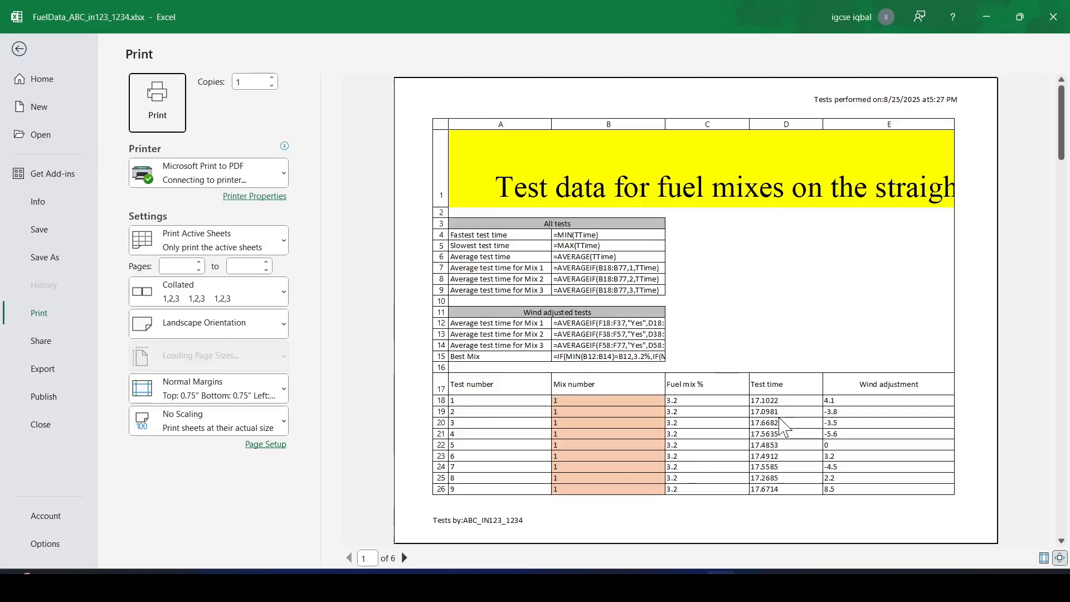
# Switch the sheet back to showing values, autofit column A again, and check the print preview.
pyautogui.click(20, 50)
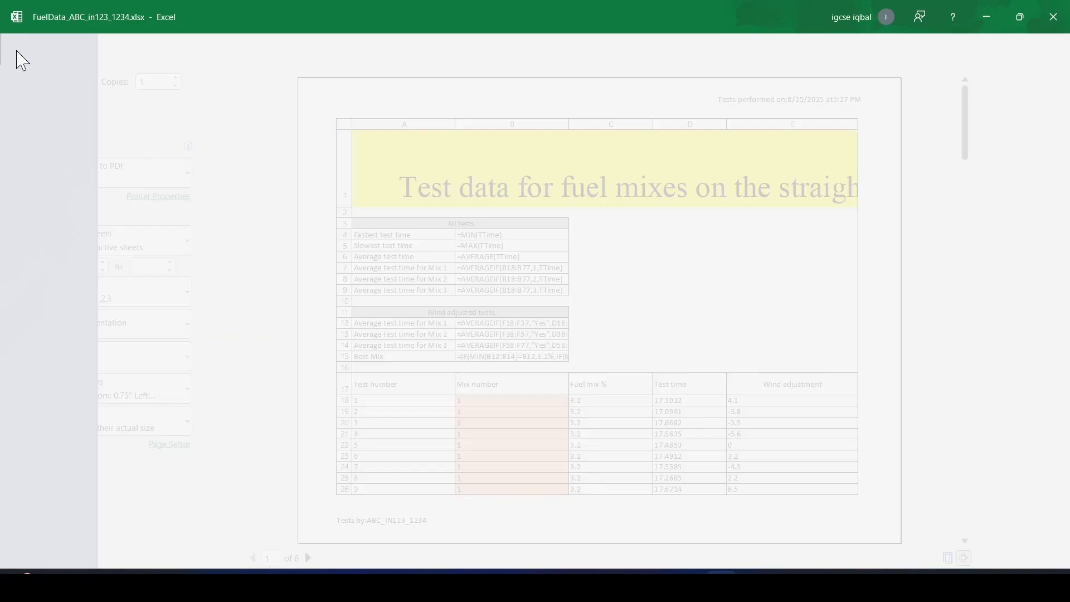
pyautogui.hotkey('ctrl', '`')
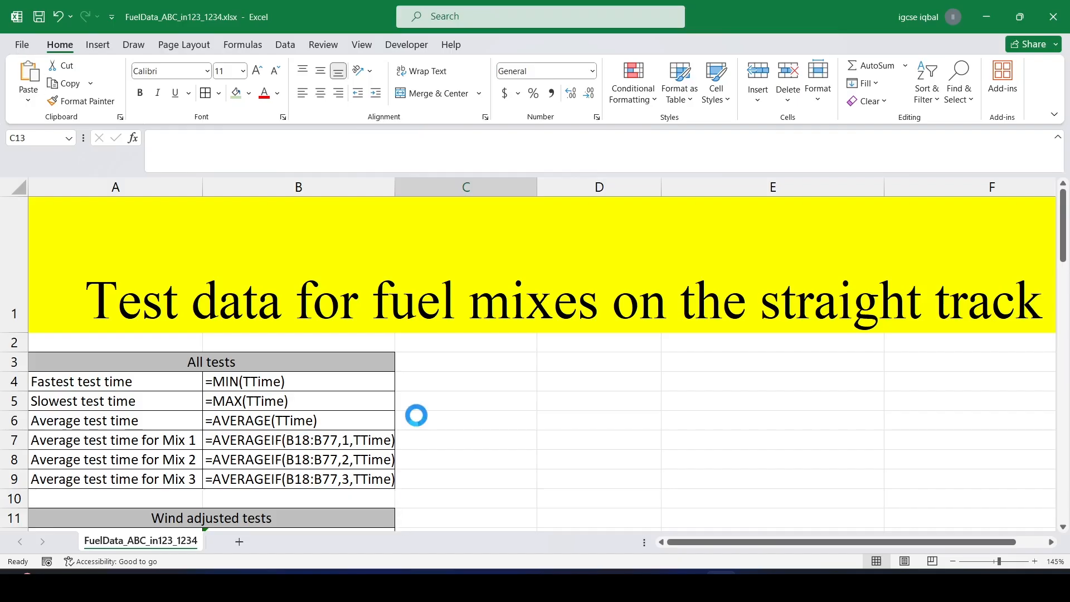
pyautogui.scroll(-2, 415, 411)
pyautogui.scroll(2, 399, 409)
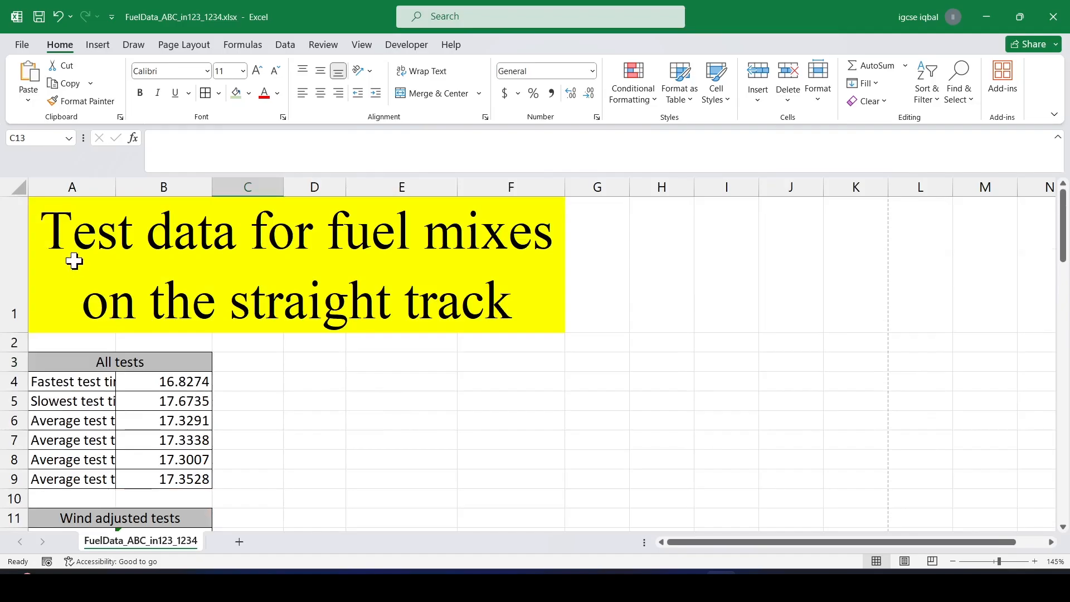
pyautogui.doubleClick(115, 195)
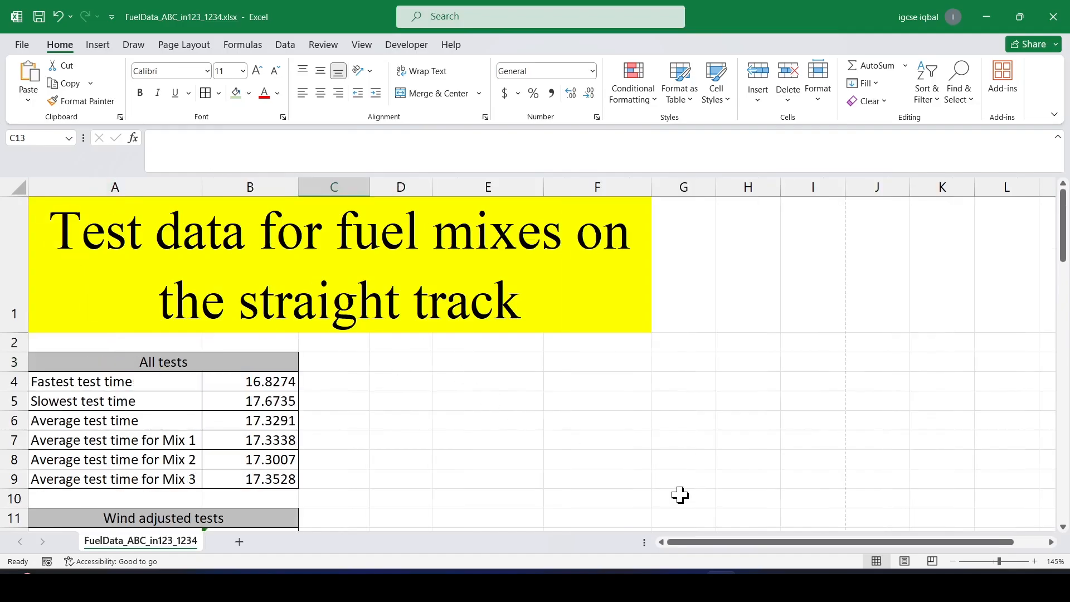
pyautogui.hotkey('ctrl', 'p')
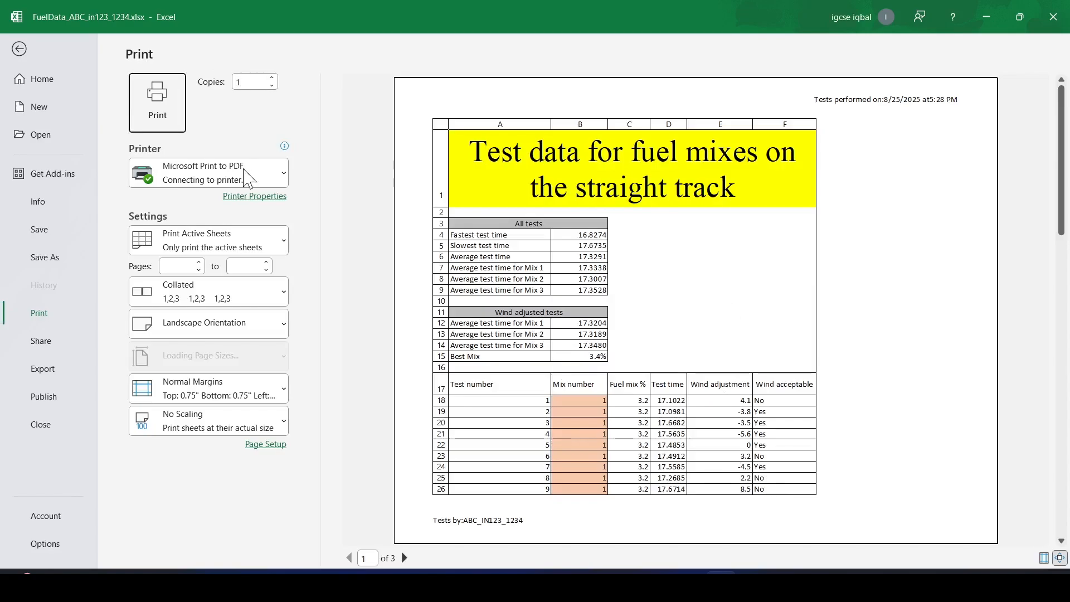
pyautogui.click(19, 49)
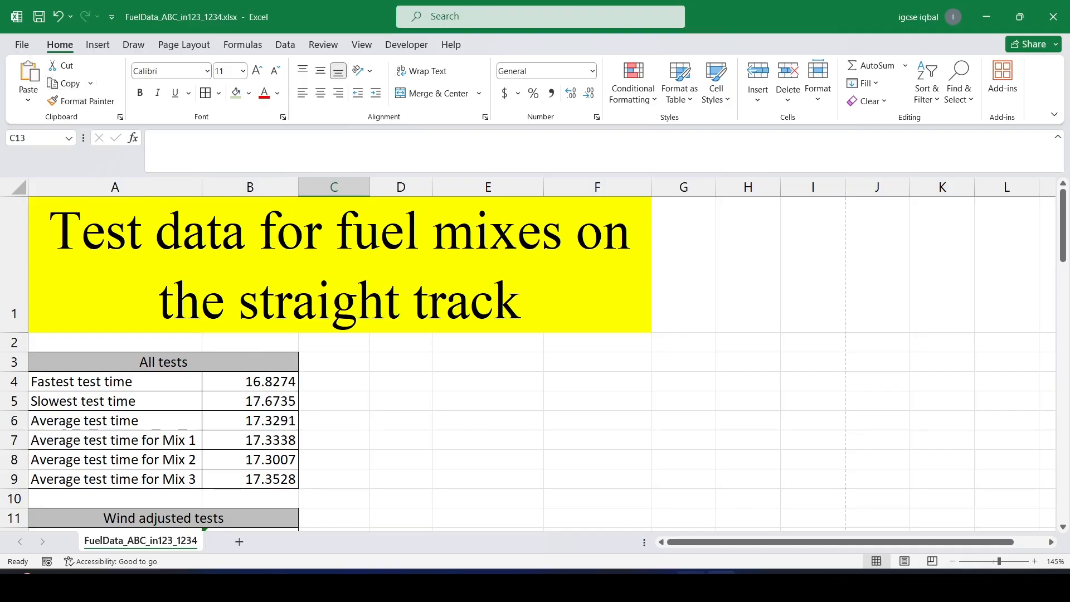
# On the question paper, highlight the step 17 requirements for portrait orientation and headings not displayed.
pyautogui.hotkey('alt', 'Tab')
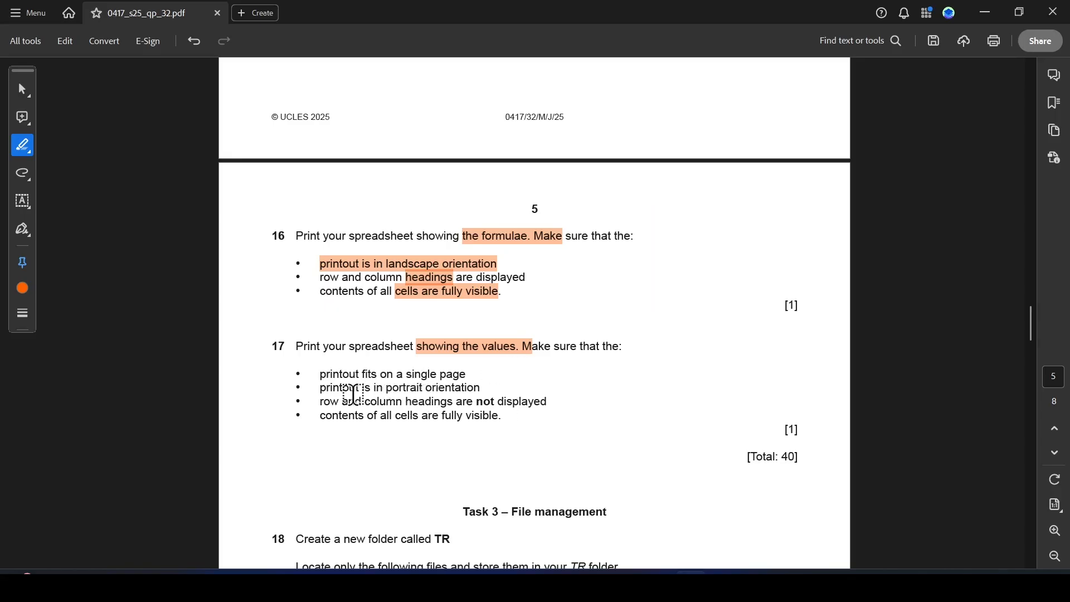
pyautogui.moveTo(386, 388); pyautogui.dragTo(552, 414)
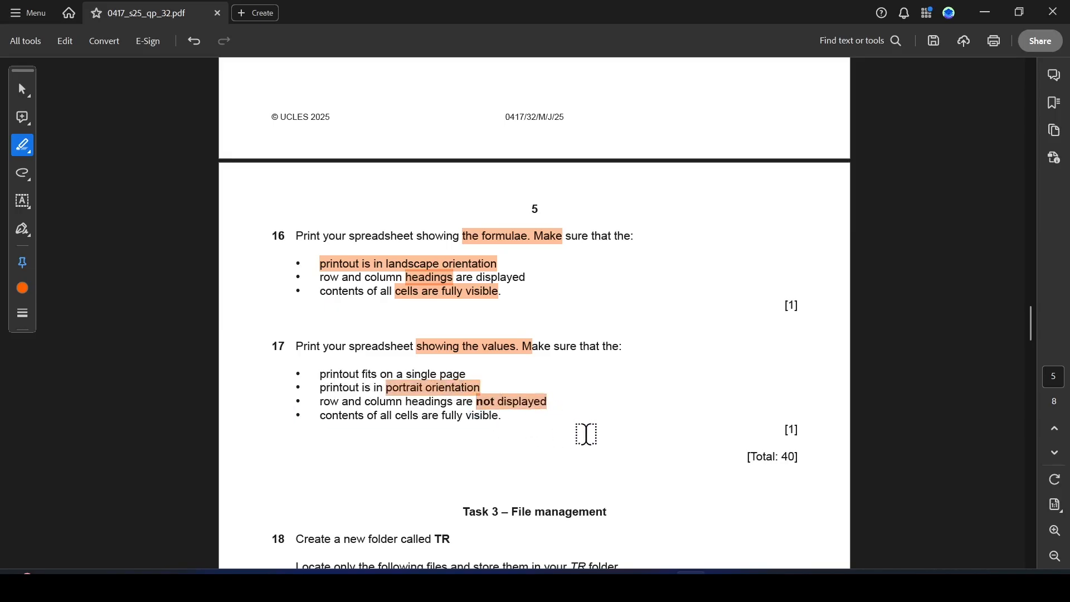
pyautogui.hotkey('alt', 'Tab')
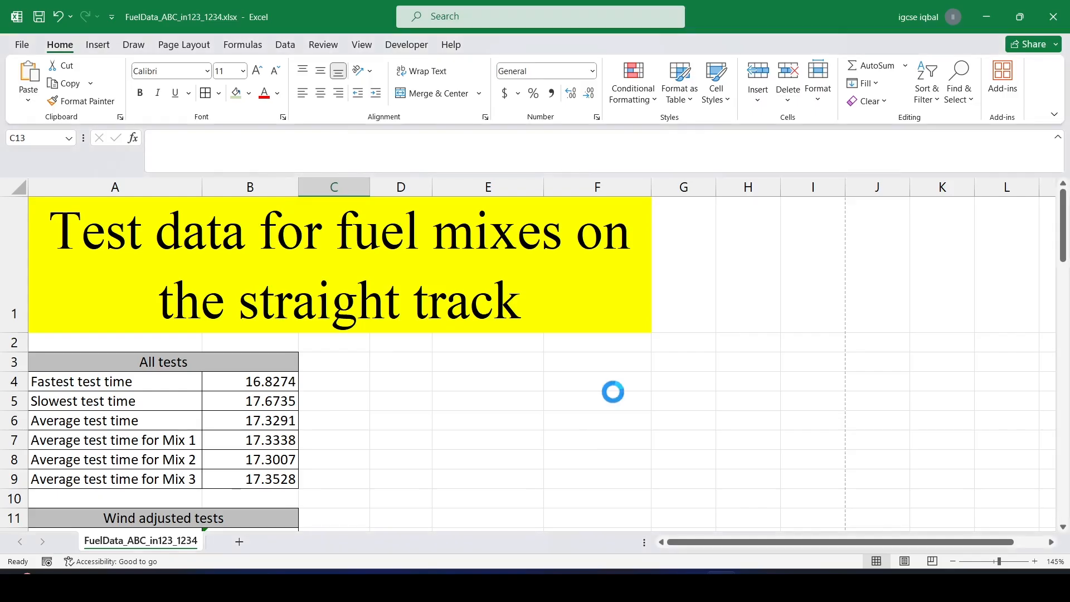
# Open print preview and turn off printing of row and column headings in Page Setup.
pyautogui.hotkey('ctrl', 'p')
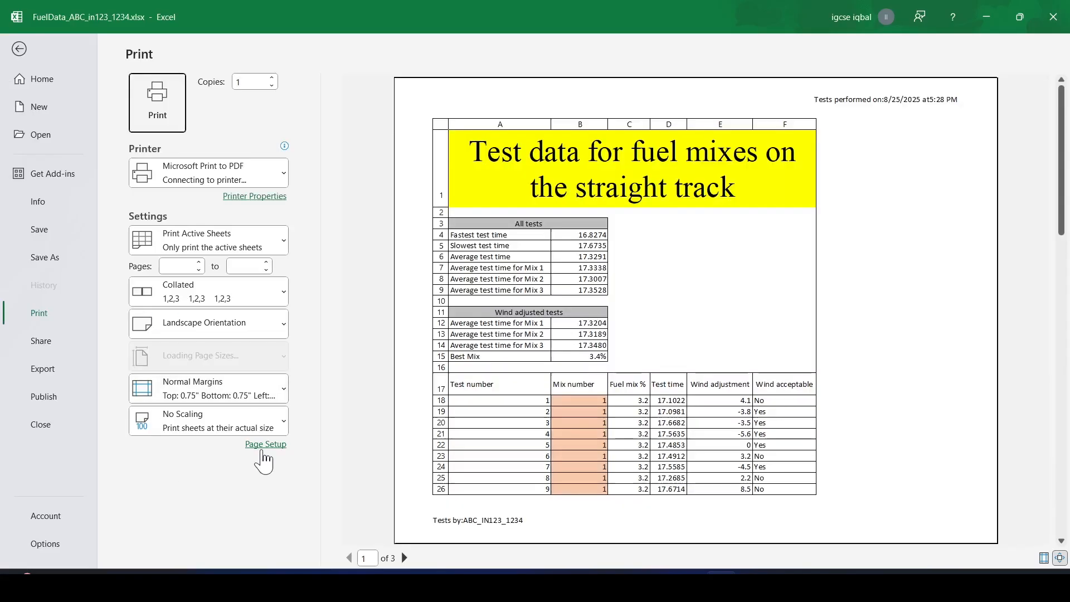
pyautogui.click(264, 449)
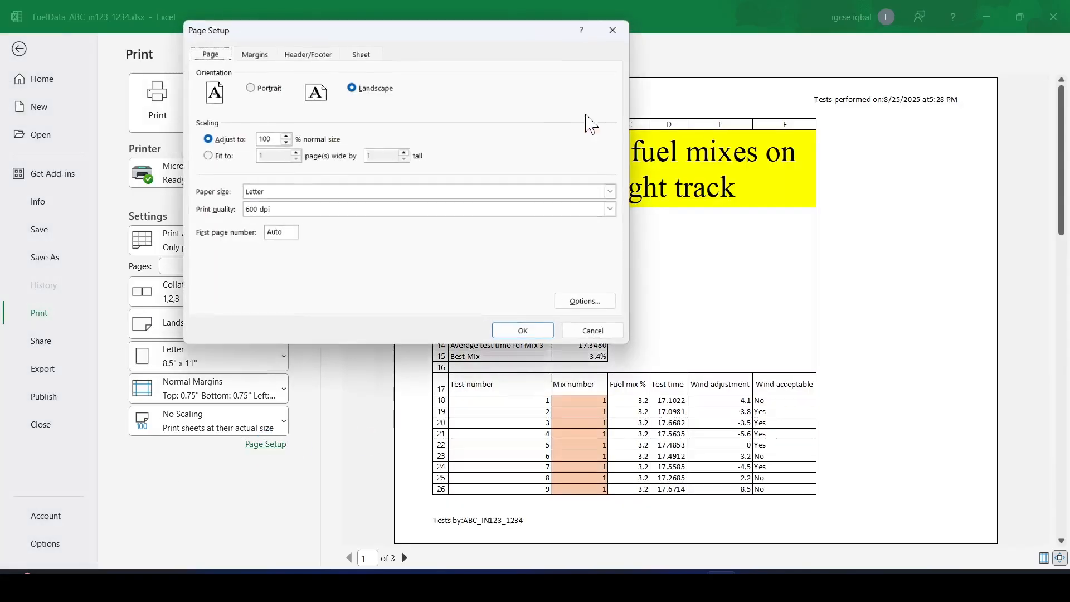
pyautogui.click(361, 52)
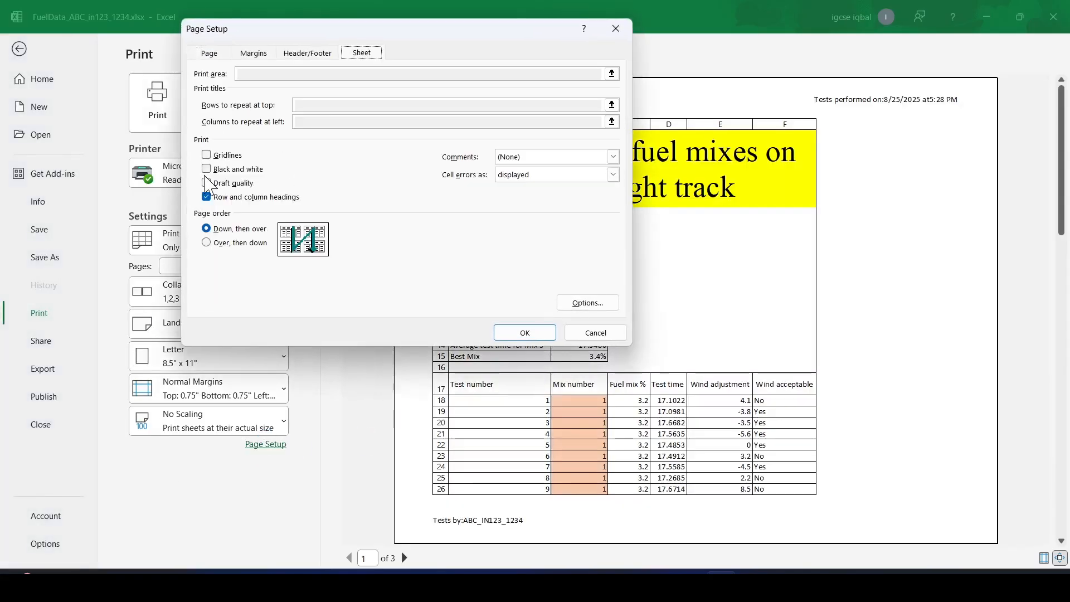
pyautogui.click(524, 333)
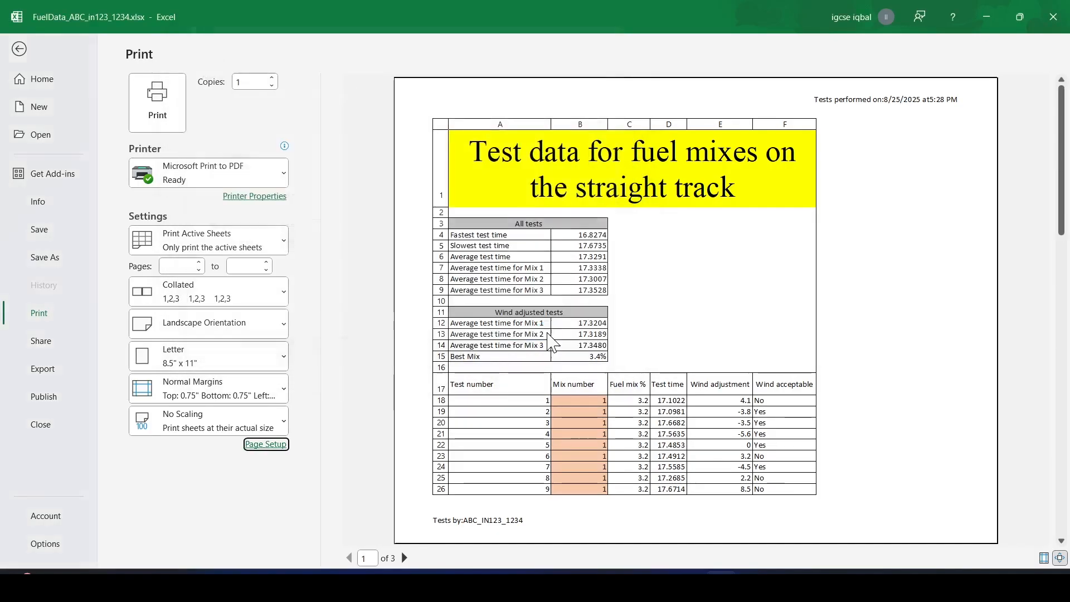
# Set the print orientation to portrait and scale the printout to fit 1 page wide by 1 tall.
pyautogui.click(262, 330)
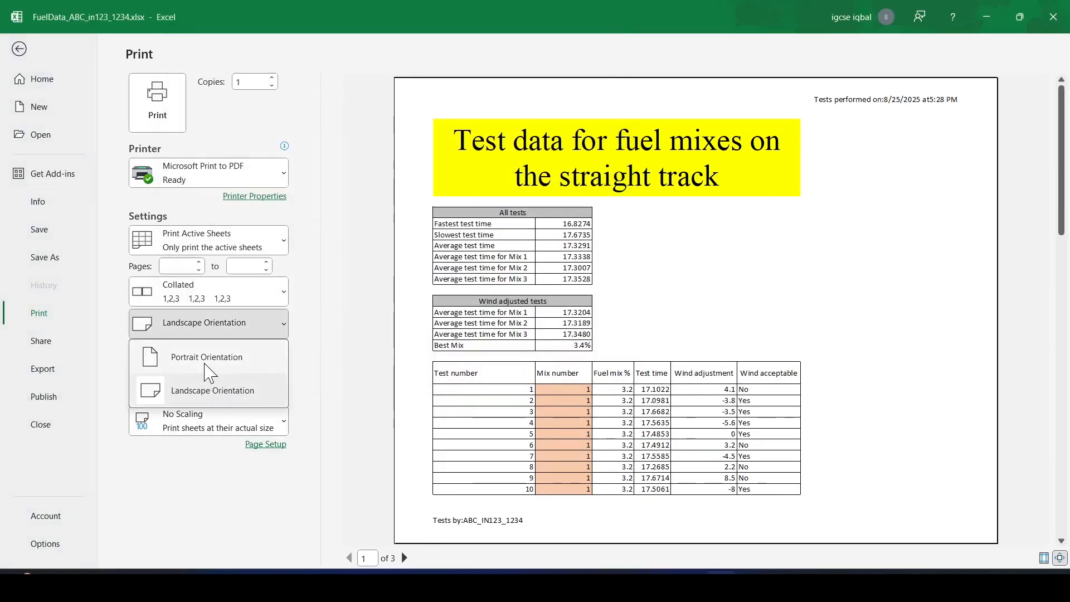
pyautogui.click(217, 390)
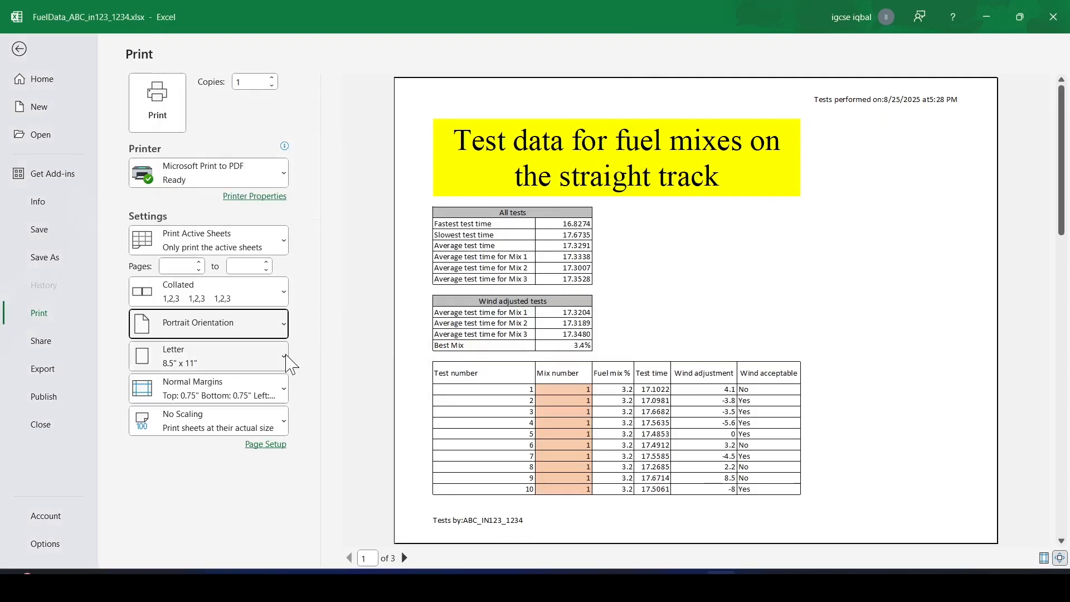
pyautogui.click(267, 444)
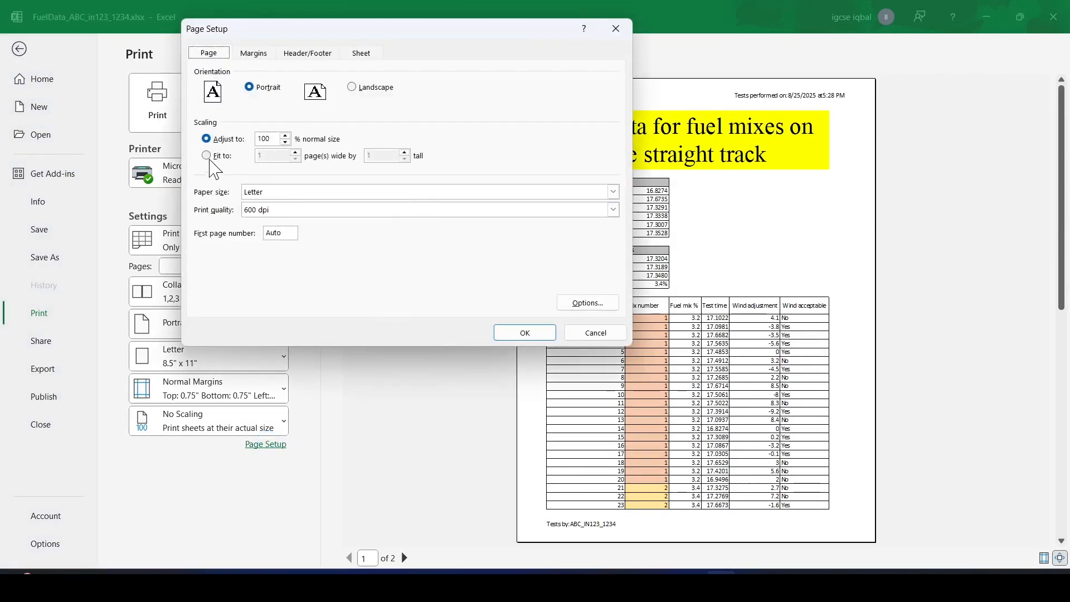
pyautogui.click(206, 155)
pyautogui.click(536, 334)
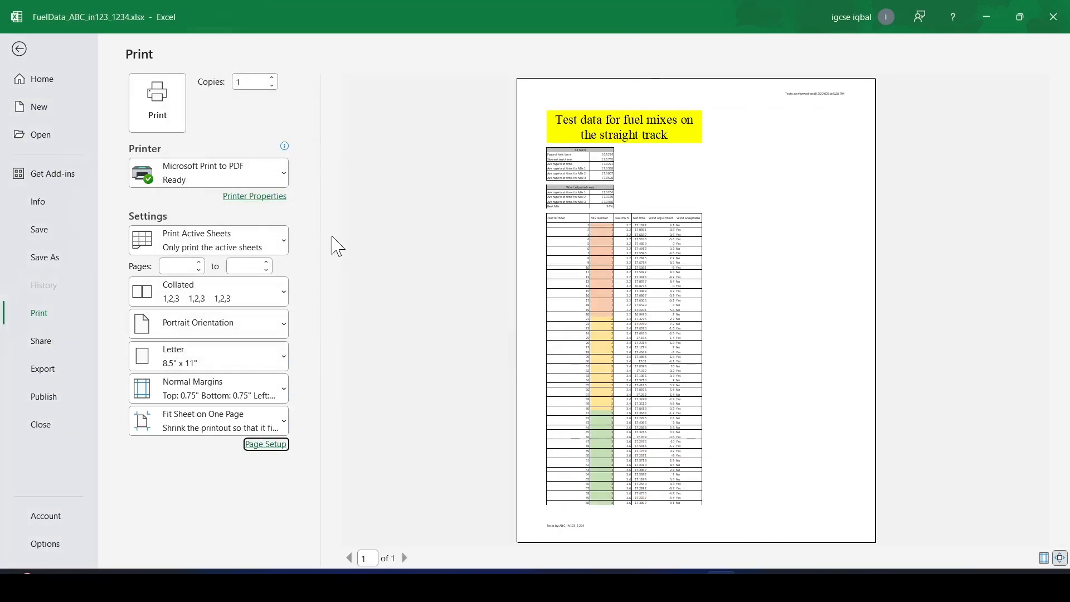
# On the question paper, highlight "single" in the step 17 single-page requirement.
pyautogui.hotkey('alt', 'Tab')
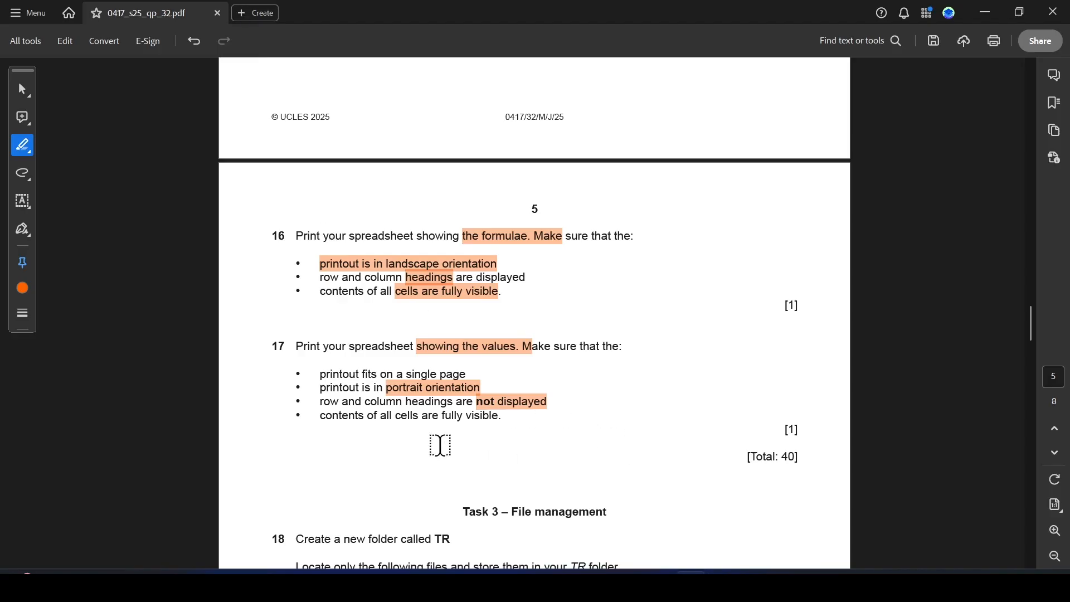
pyautogui.moveTo(403, 373); pyautogui.dragTo(438, 373)
pyautogui.hotkey('alt', 'Tab')
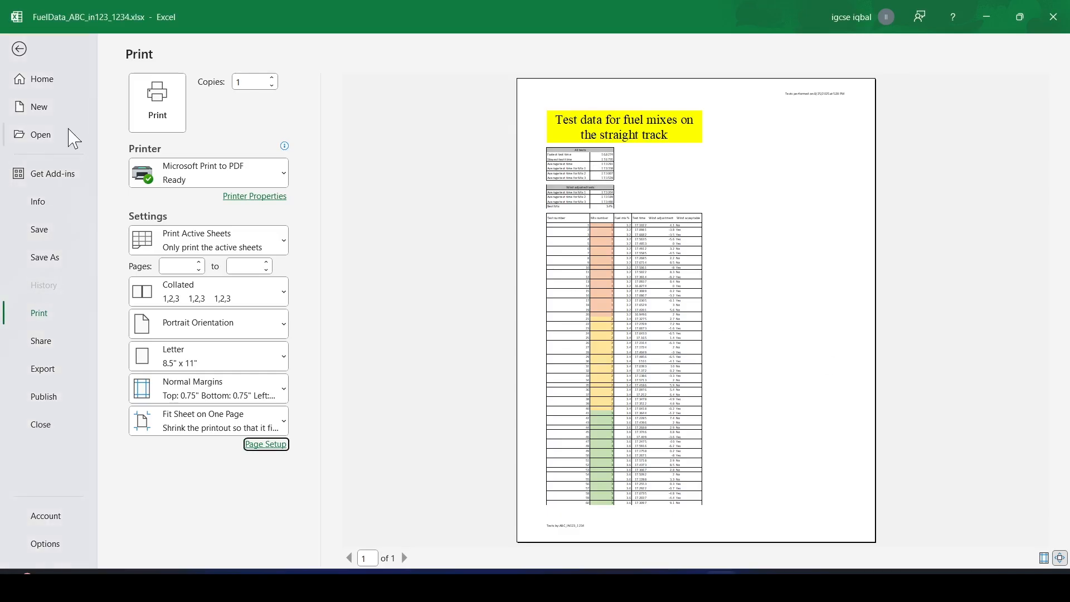
pyautogui.click(21, 49)
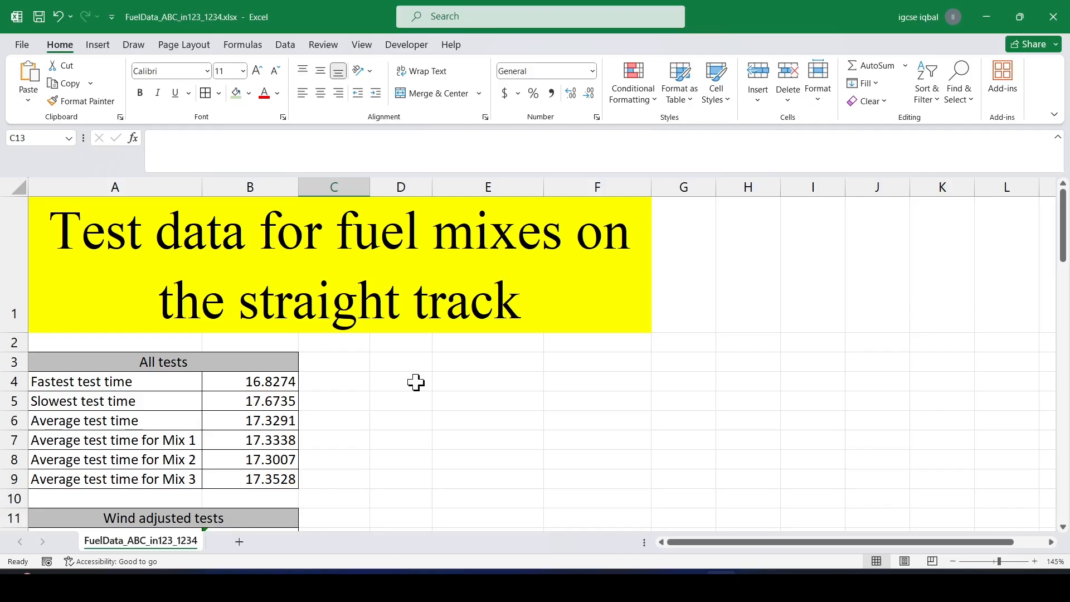
pyautogui.scroll(-3, 416, 382)
pyautogui.hotkey('alt', 'Tab')
pyautogui.scroll(-2, 411, 351)
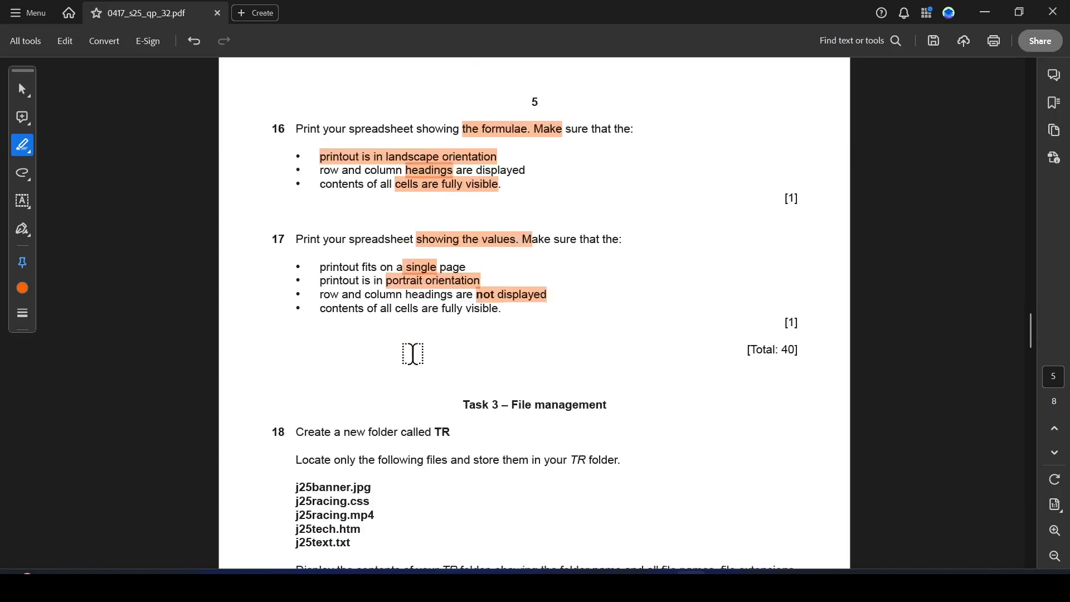
pyautogui.hotkey('alt', 'Tab')
pyautogui.scroll(1, 481, 328)
pyautogui.scroll(3, 482, 328)
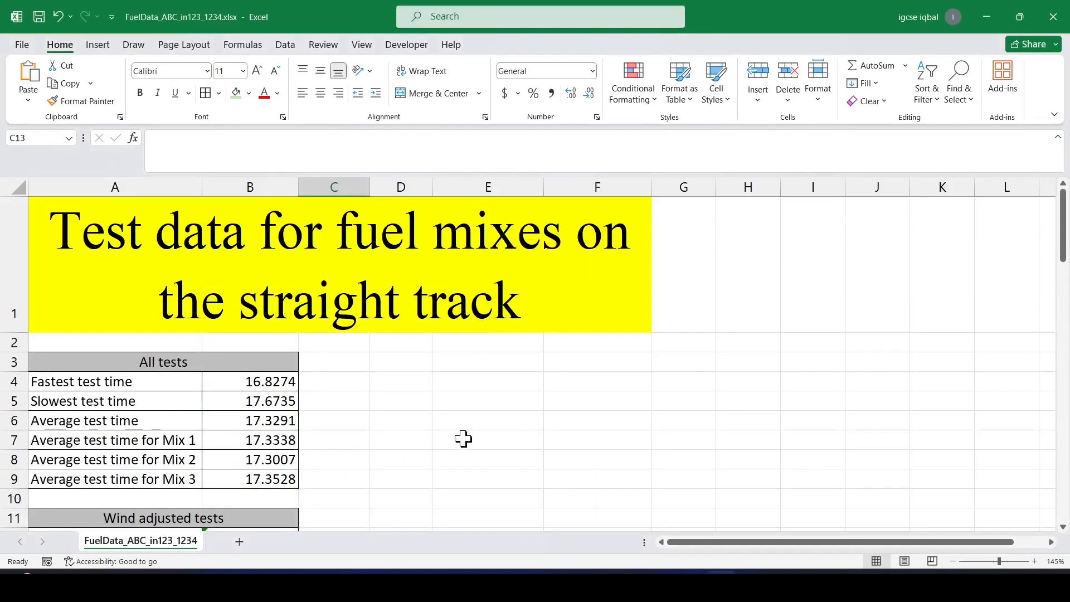